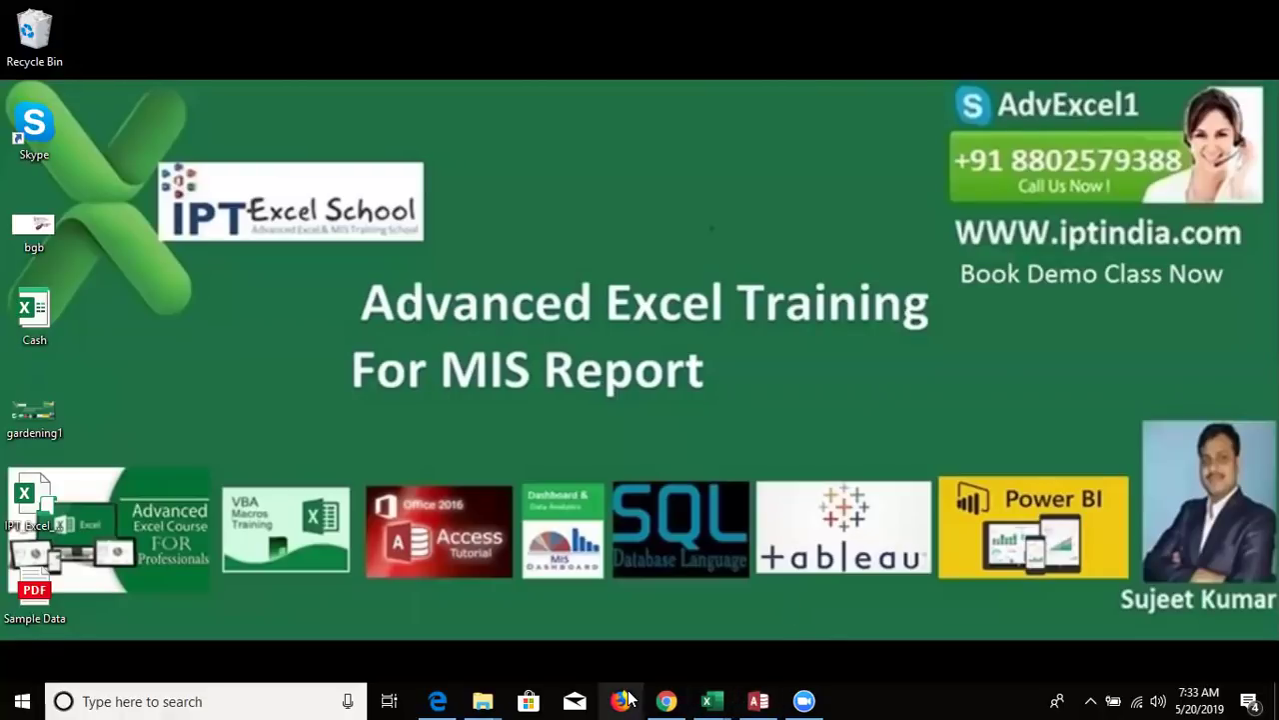
- Bring back the Excel formulas PDF in Edge and highlight C2 in the =B2*C2 example
left_click(420, 699)
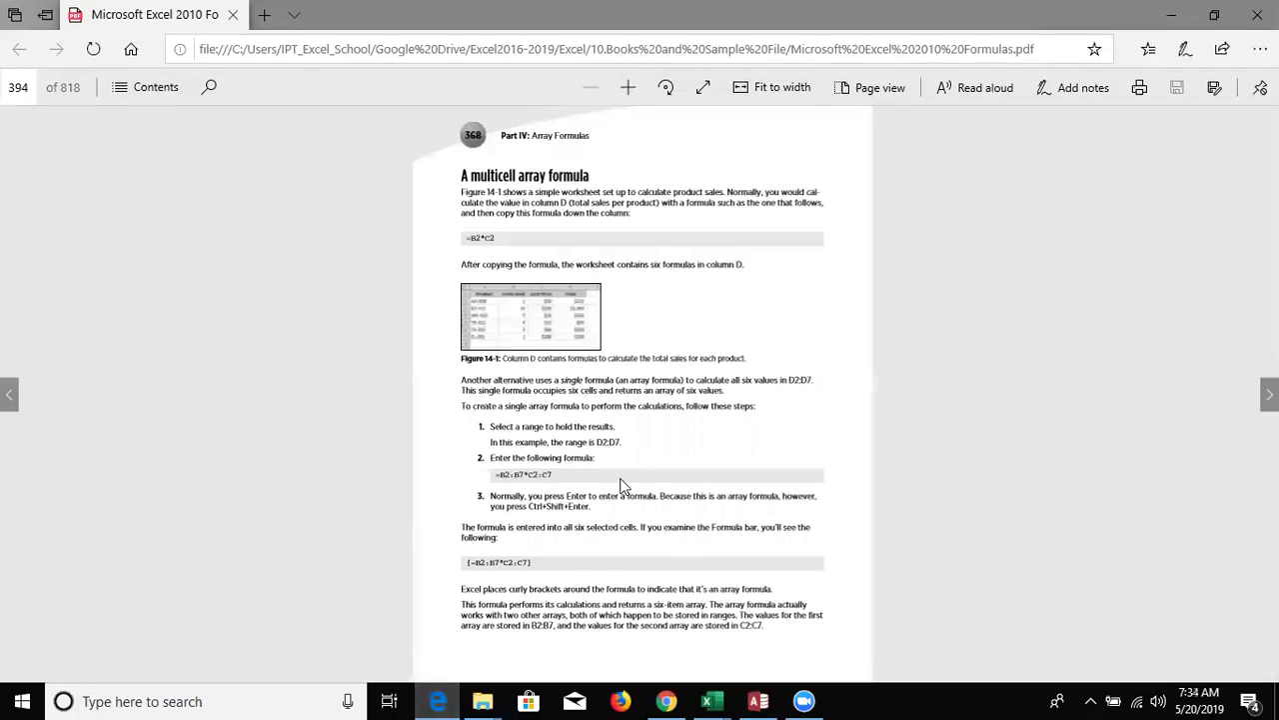
double_click(497, 239)
double_click(497, 239)
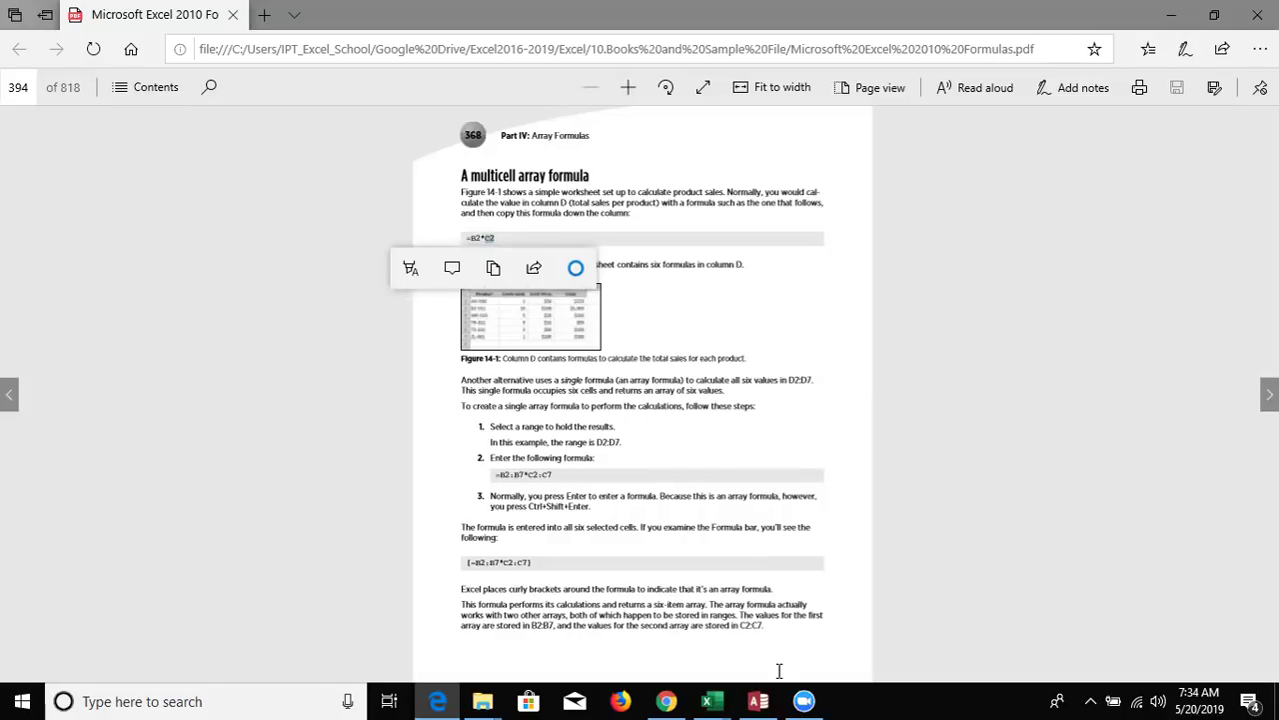
- On Book1's Sheet2, enter 85, 25, 52, 25 and 52 in A1:A5
mouse_move(736, 699)
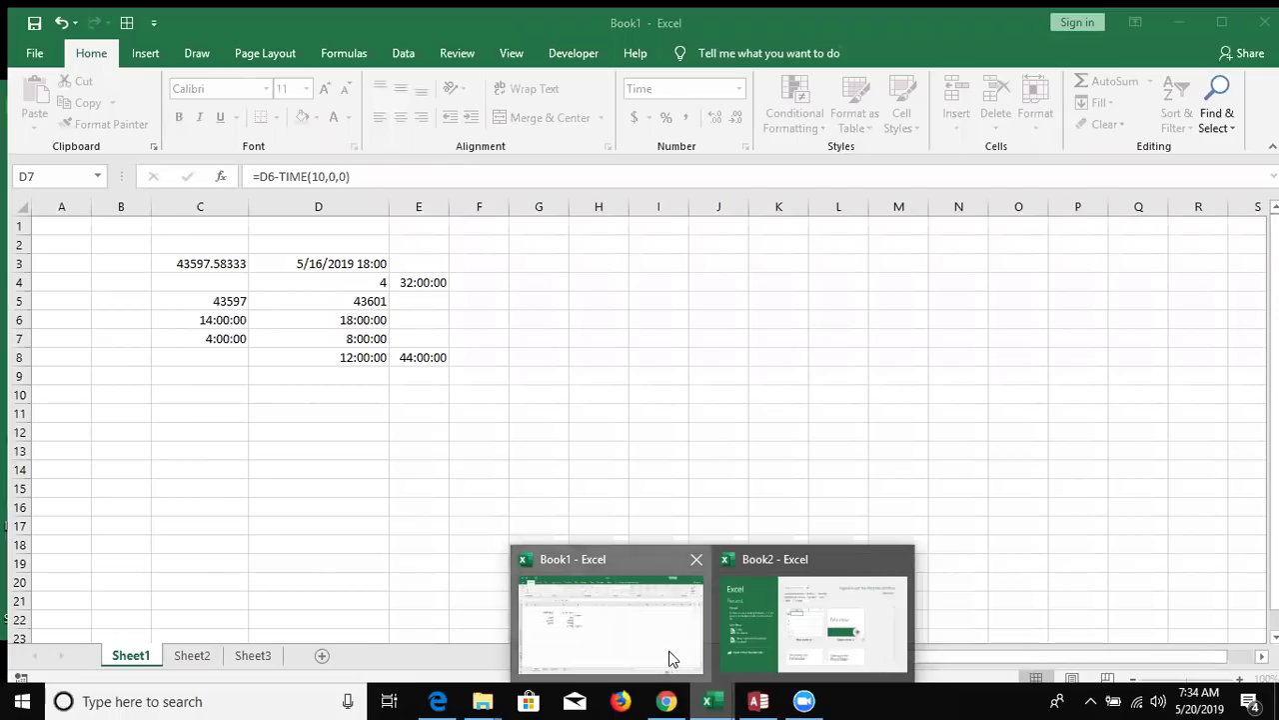
left_click(668, 659)
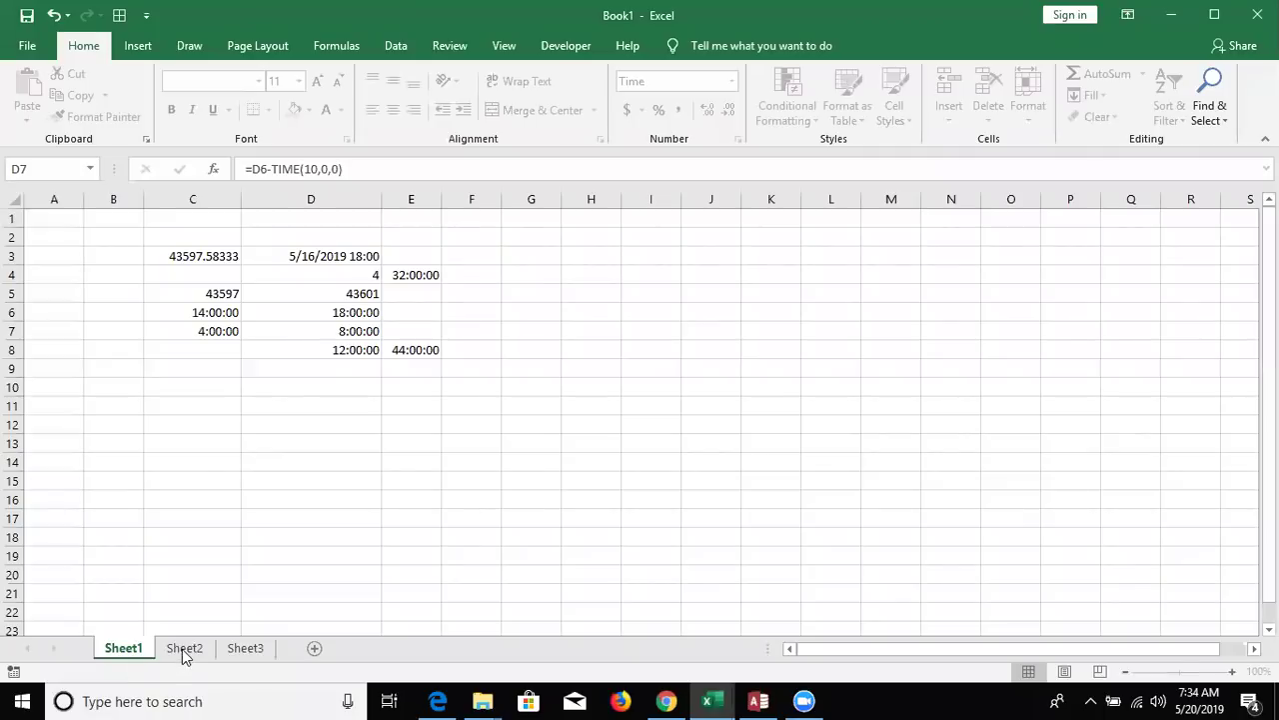
left_click(182, 648)
type("85")
key("Return")
type("25")
key("Return")
type("52")
key("Return")
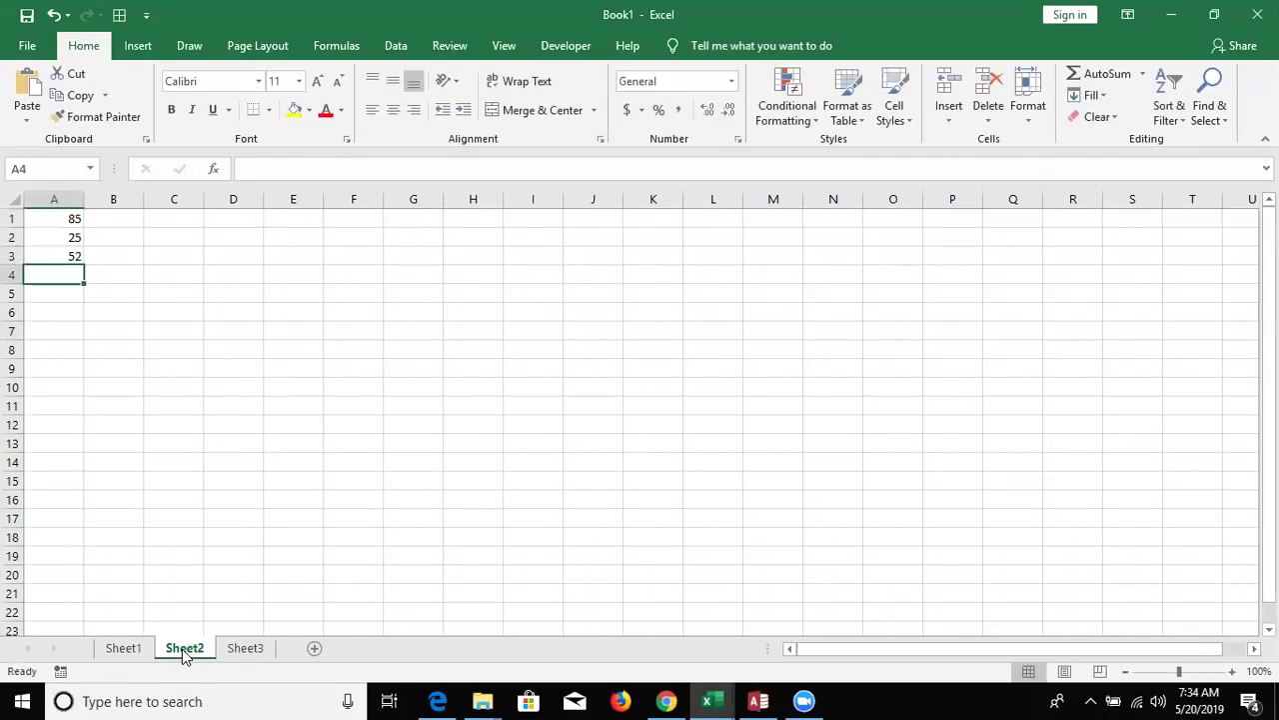
type("25")
key("Return")
type("52")
key("Return")
key("Up")
key("ctrl+Up")
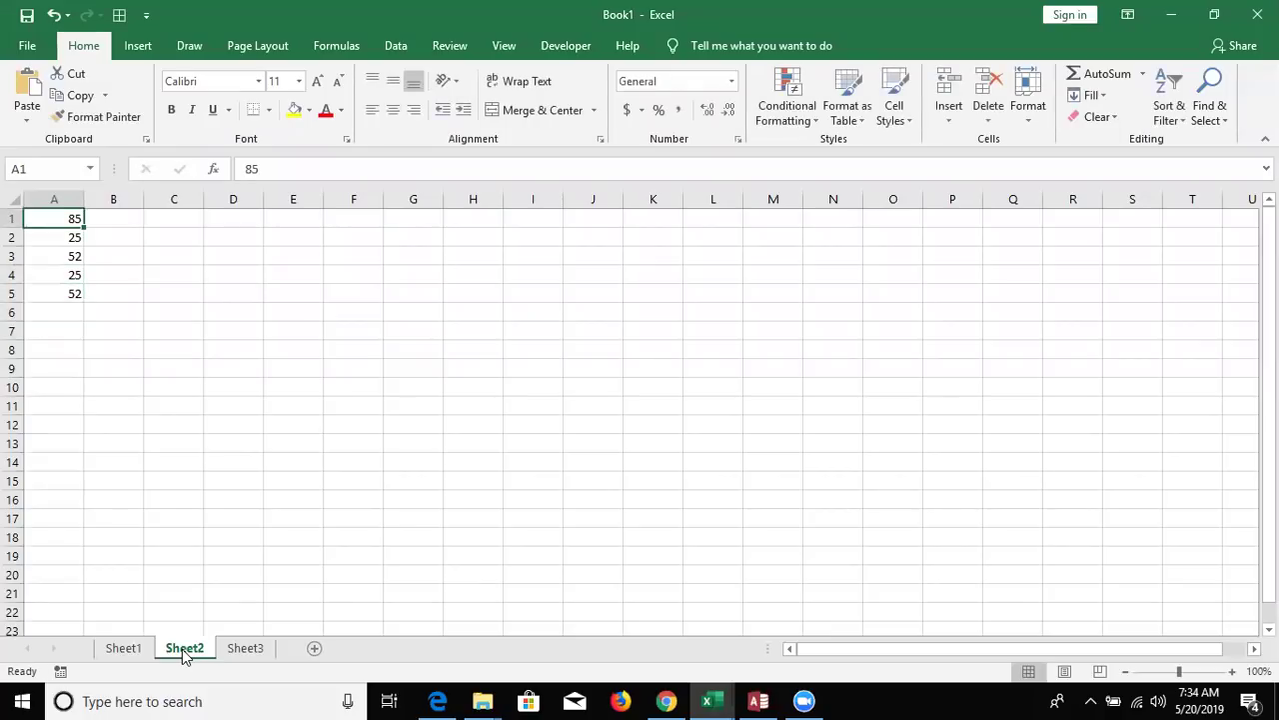
- Enter 85, 36, 52, 25 and 63 in B1:B5
key("Right")
type("85")
key("Return")
type("36")
key("Return")
type("52")
key("Return")
type("25")
key("Return")
type("63")
key("Return")
key("Up")
key("Up")
key("Up")
key("Up")
key("Up")
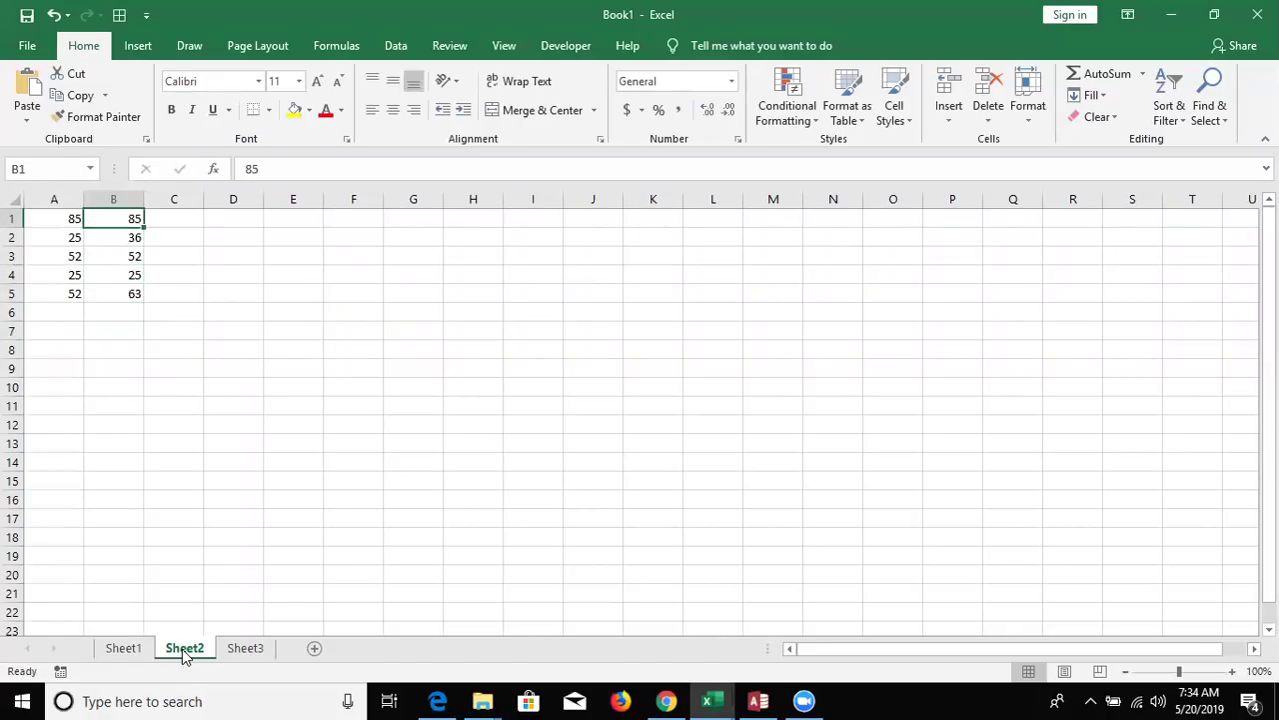
- Enter =A1*B1 in C1, giving 7225, and select C1:C5
key("ctrl+Right")
key("ctrl+Left")
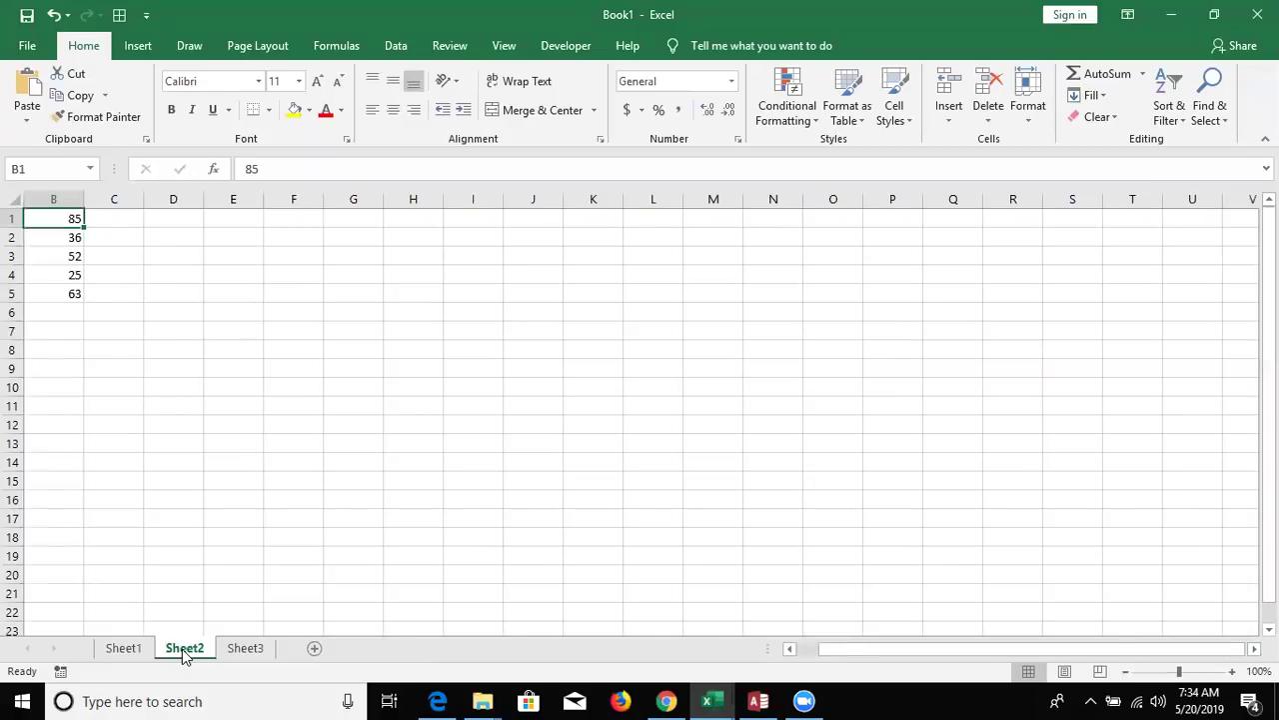
key("ctrl+Left")
key("Right")
key("Right")
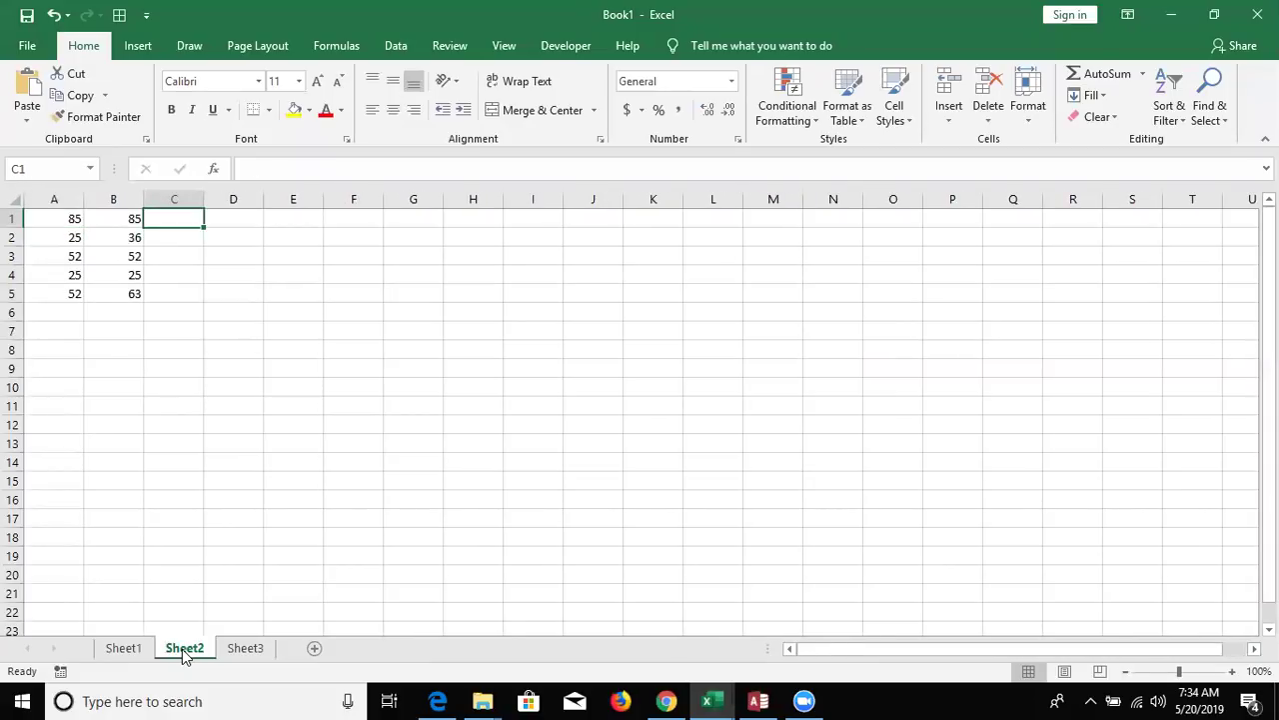
type("=")
key("Left")
key("Left")
type("*")
key("Right")
key("Return")
key("Left")
key("ctrl+Down")
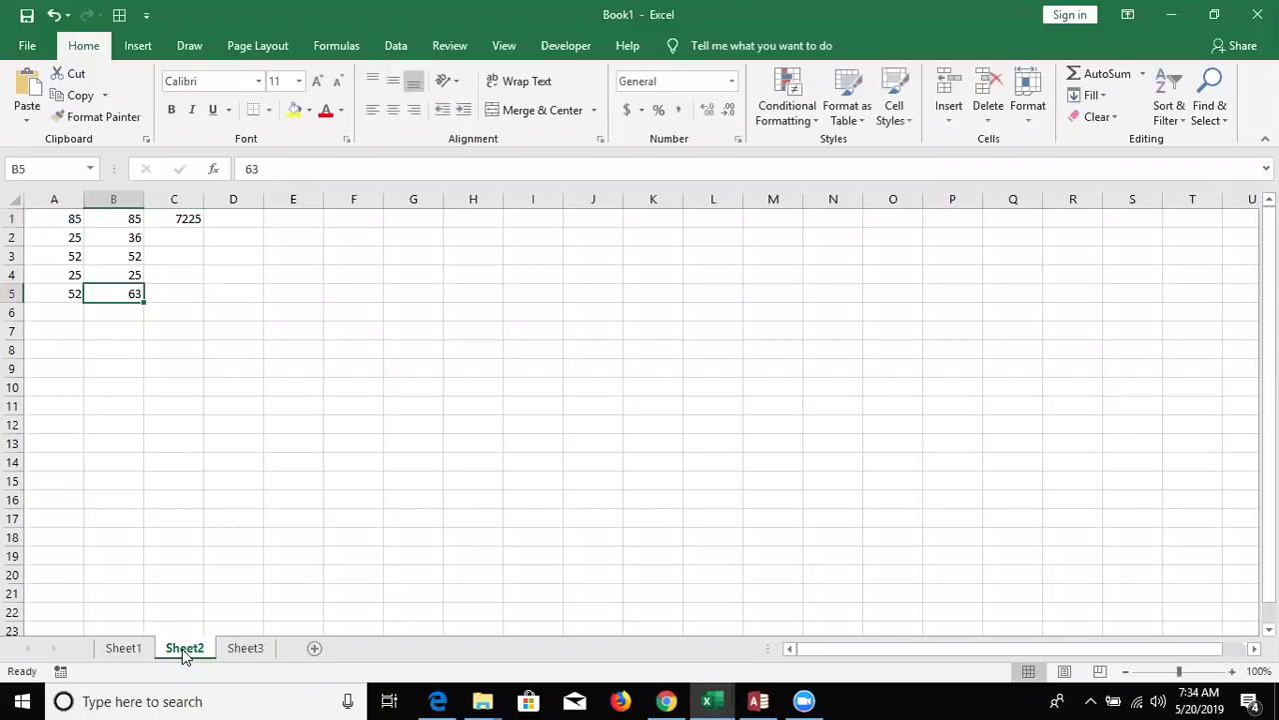
key("Right")
key("ctrl+shift+Up")
- Fill =A1*B1 down through C5, then open C1's formula to inspect it
key("ctrl+d")
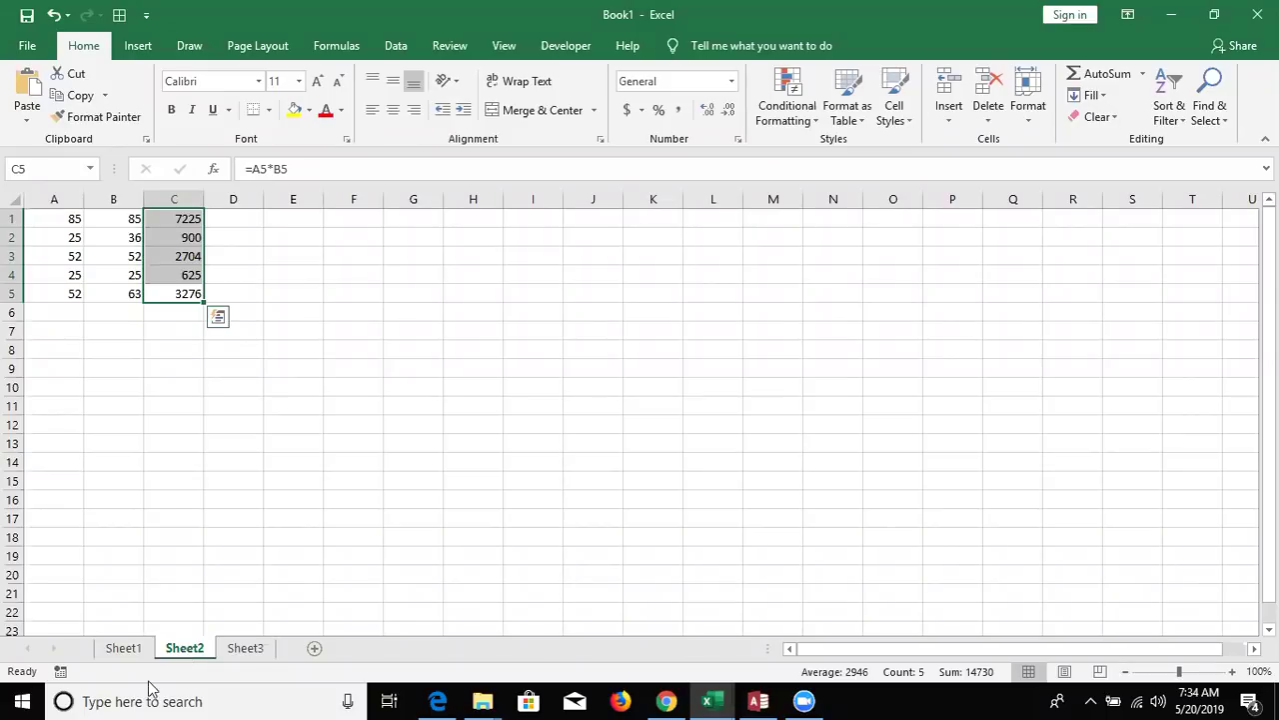
double_click(196, 219)
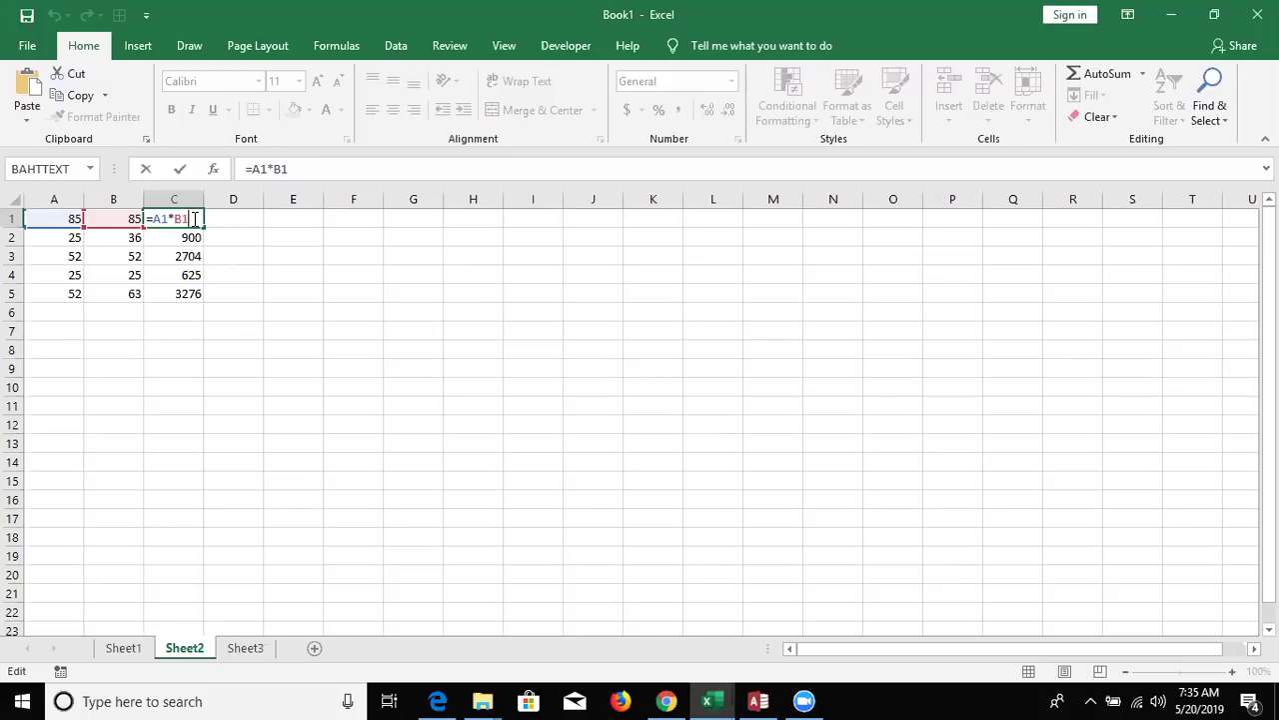
- Clear the product results from C1:C5
key("ctrl+Return")
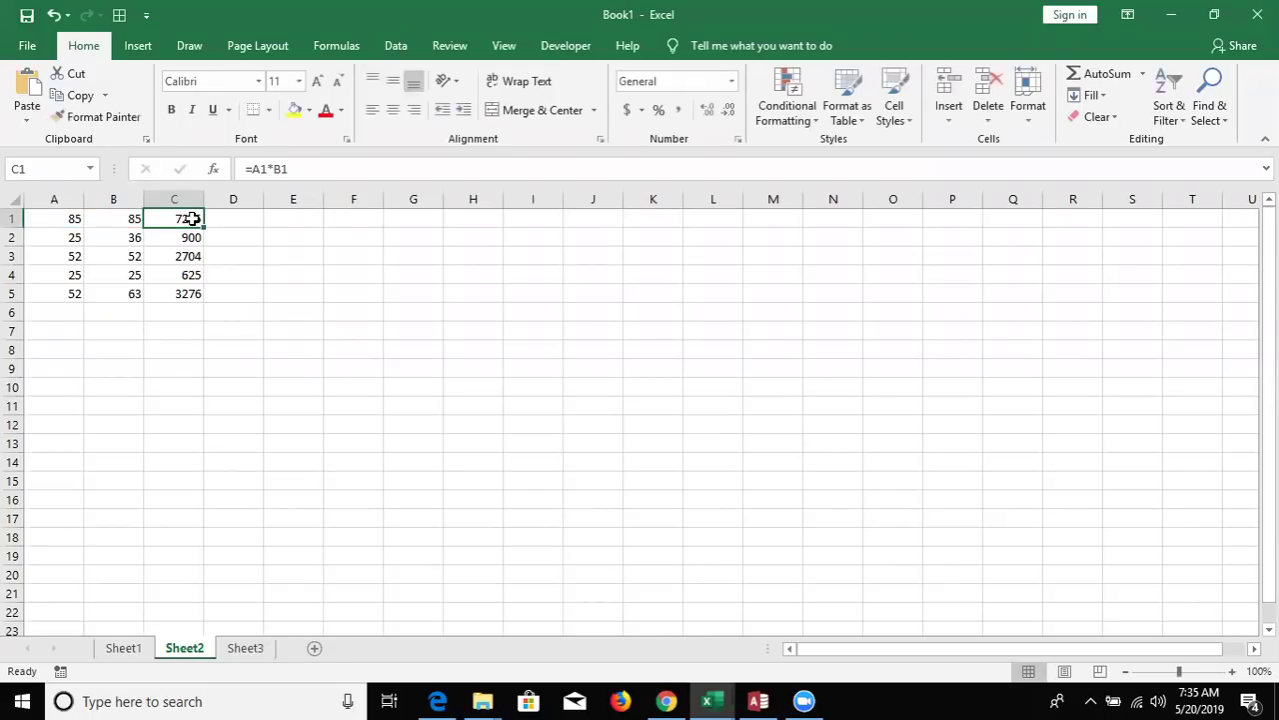
key("ctrl+shift+Down")
key("Delete")
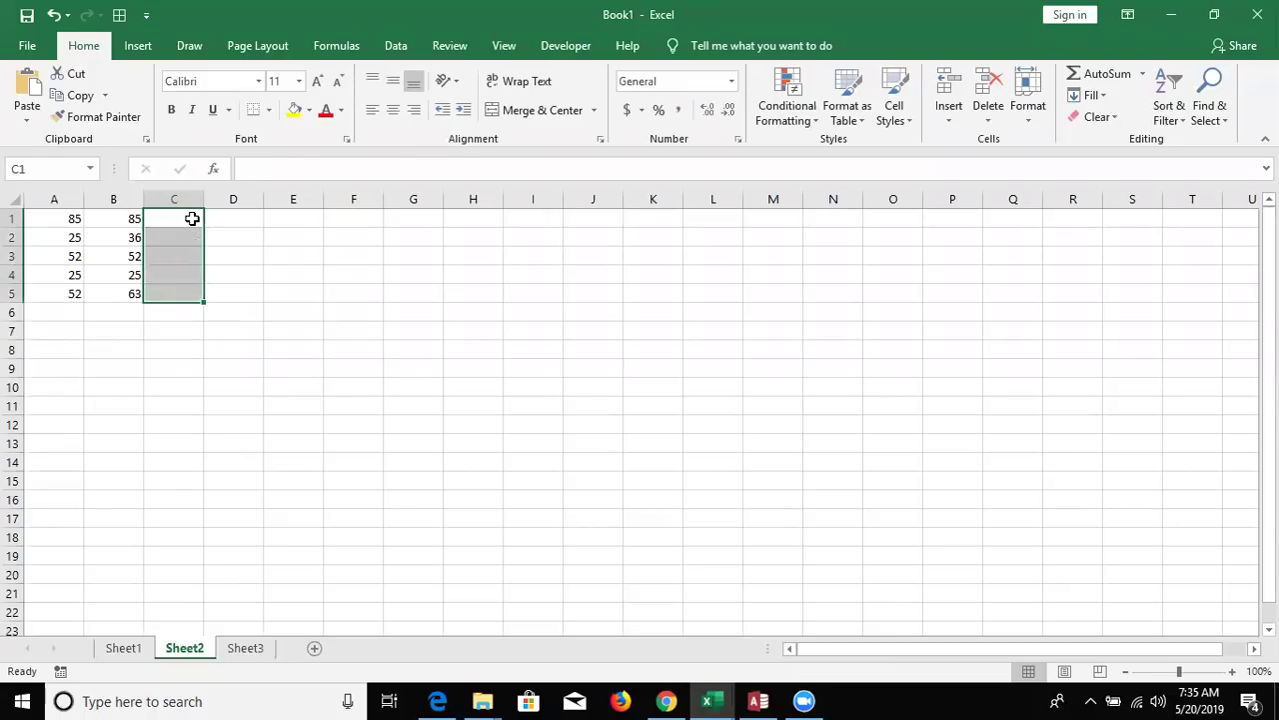
- Enter =A1:A5*B1:B5 in C1 as an ordinary formula, which shows 7225
left_click(192, 218)
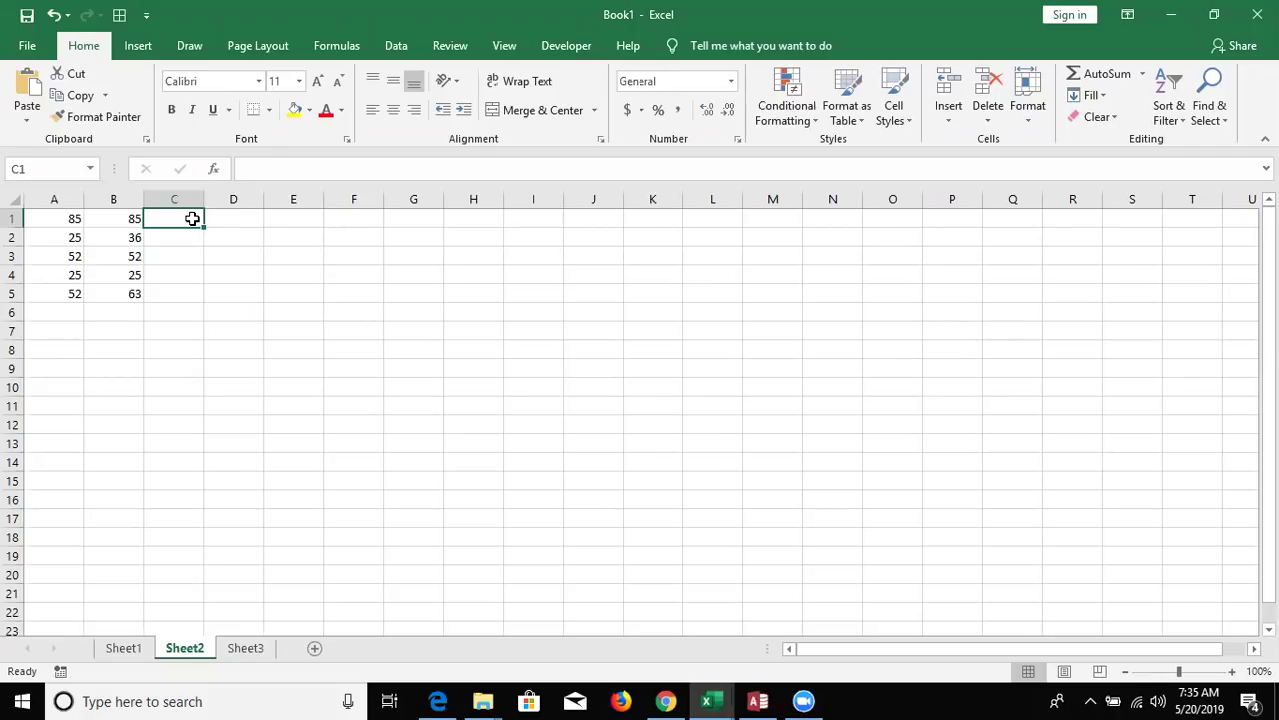
type("=")
key("Left")
key("Left")
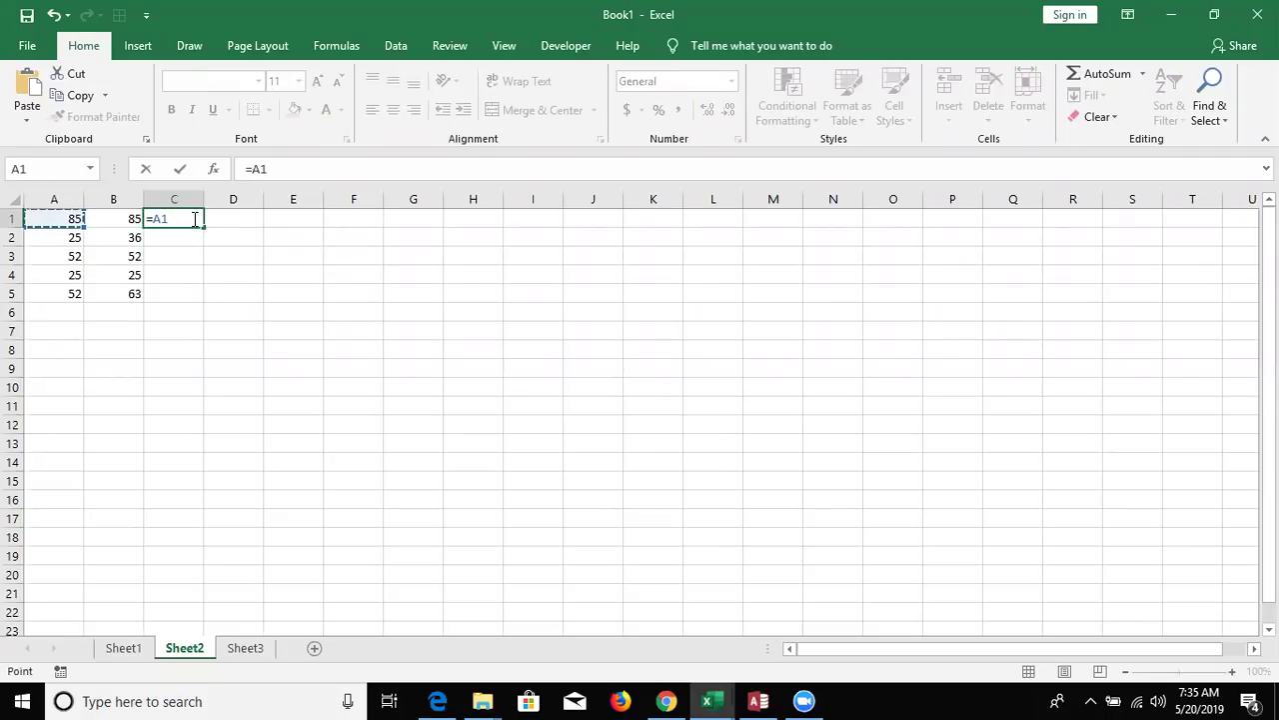
key("shift+Down")
key("shift+Down")
key("shift+Down")
type("*")
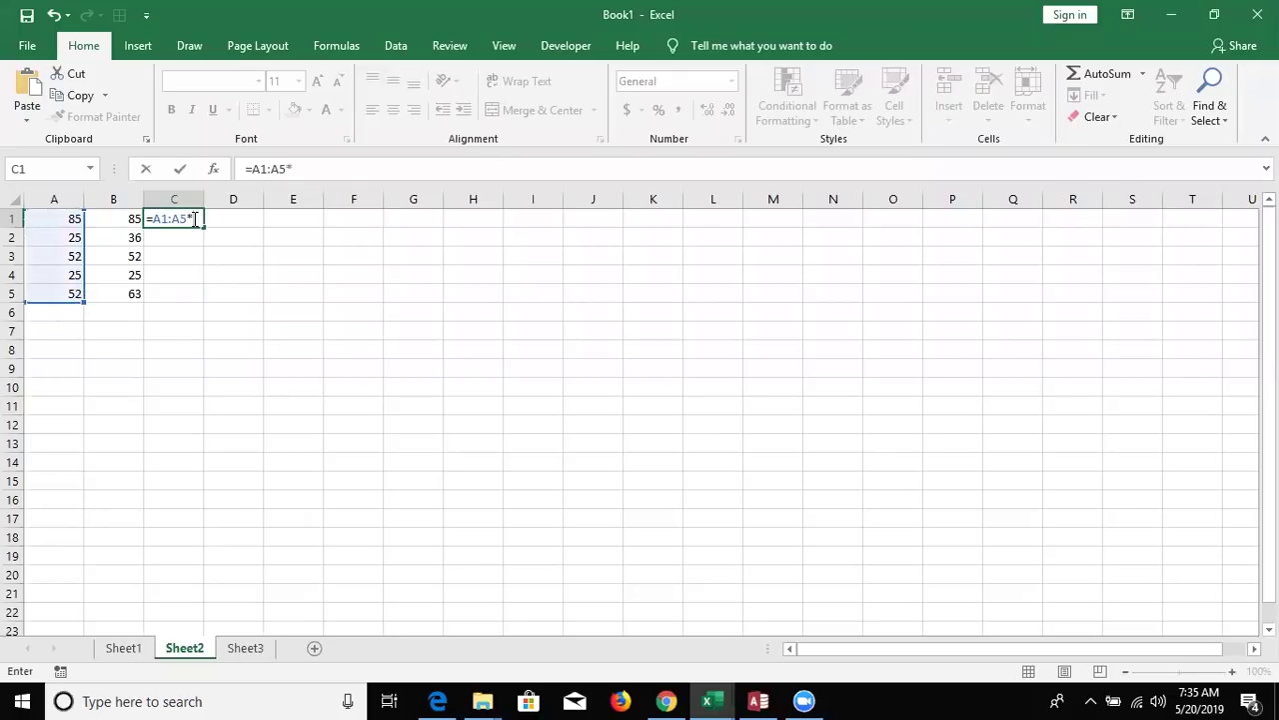
key("Left")
key("Left")
key("Right")
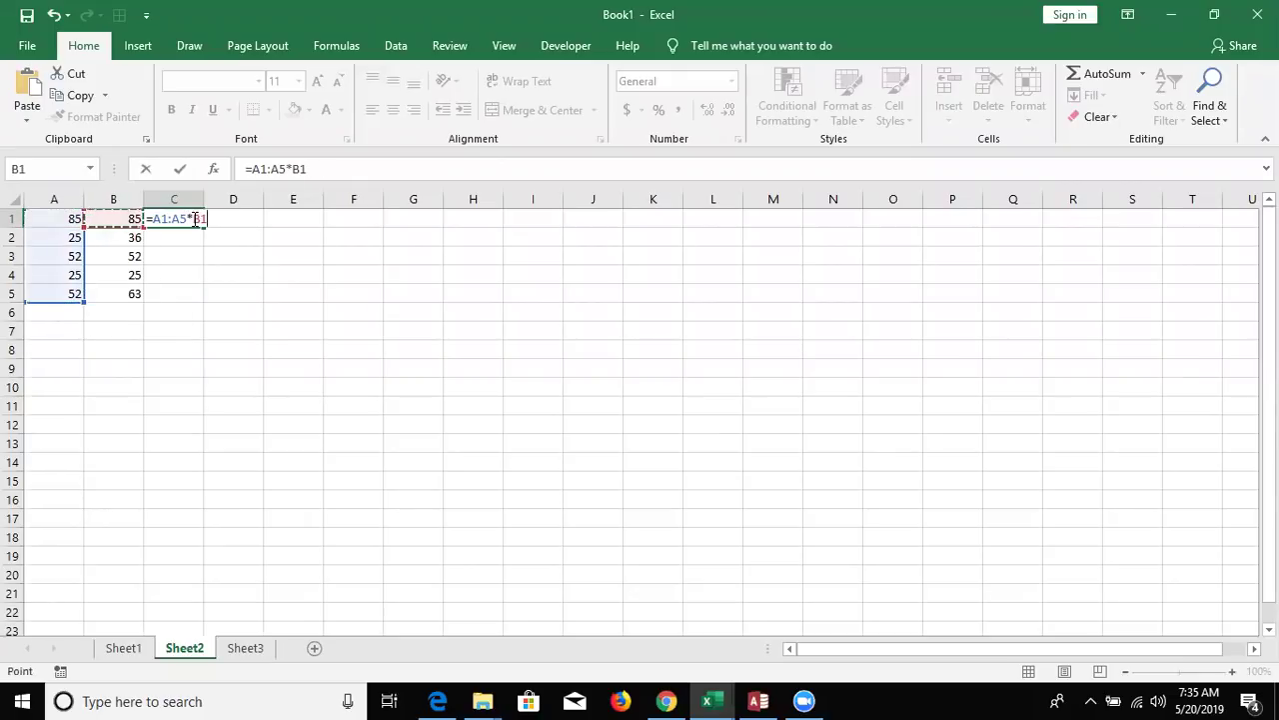
key("shift+Down")
key("shift+Down")
key("shift+Down")
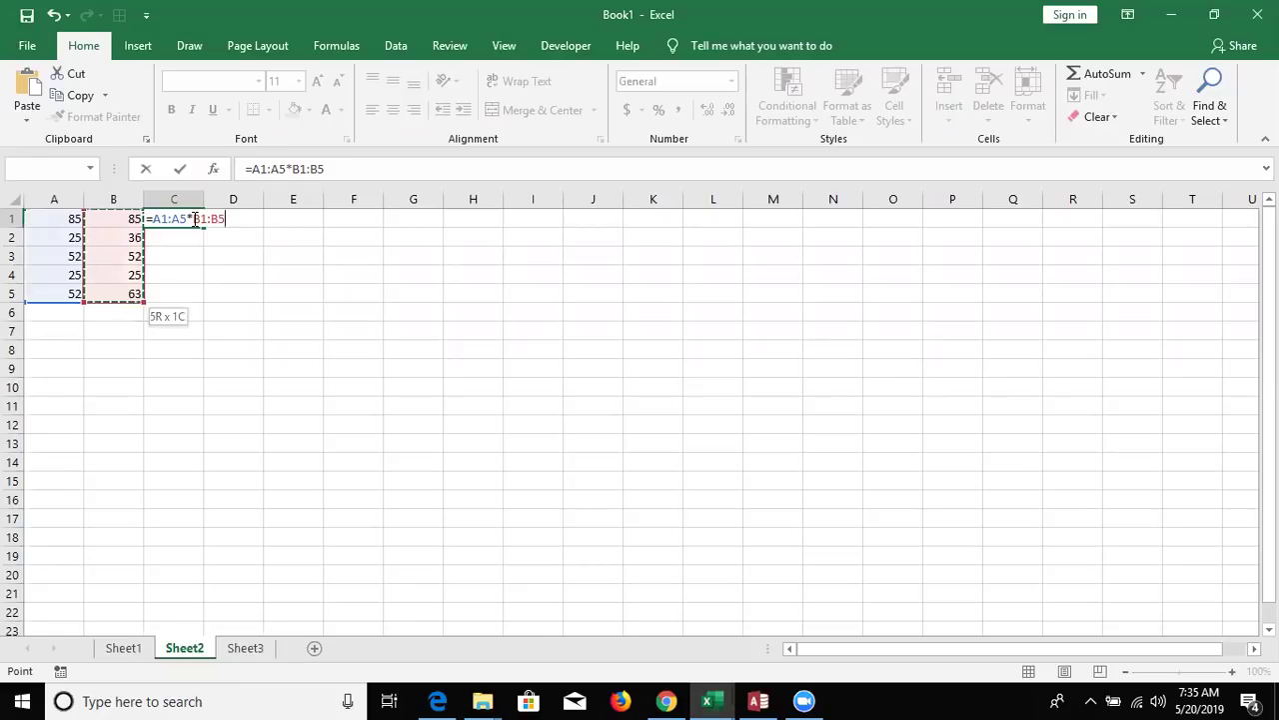
key("Return")
left_click(185, 218)
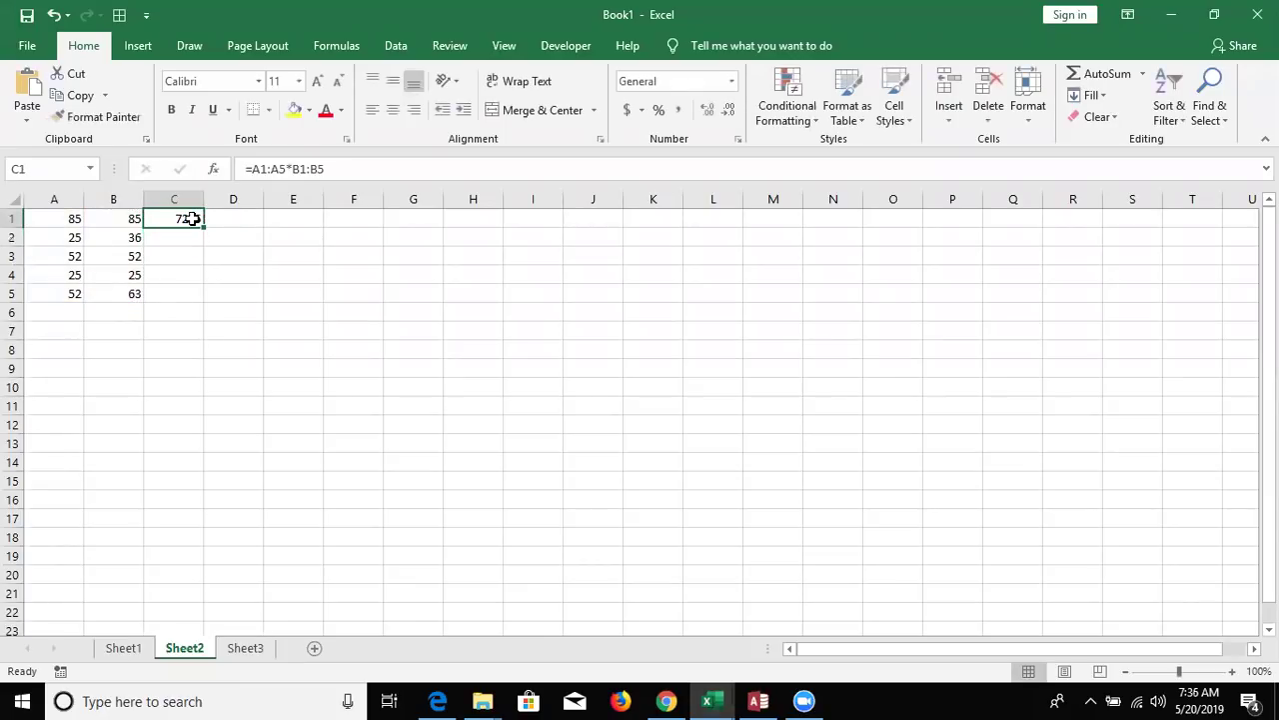
- Enter {=A1:A5*B1:B5} across C1:C5 with Ctrl+Shift+Enter, then switch to the PDF
key("Delete")
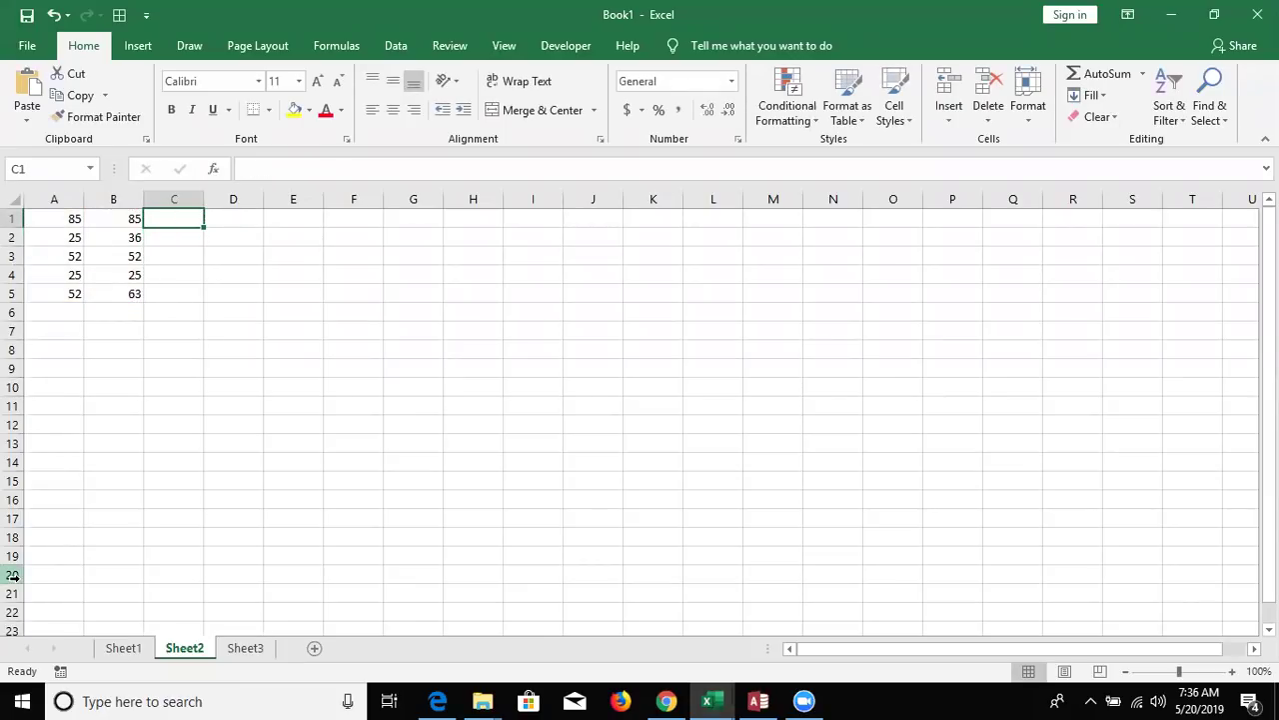
key("shift+Down")
key("shift+Down")
key("shift+Down")
key("shift+Down")
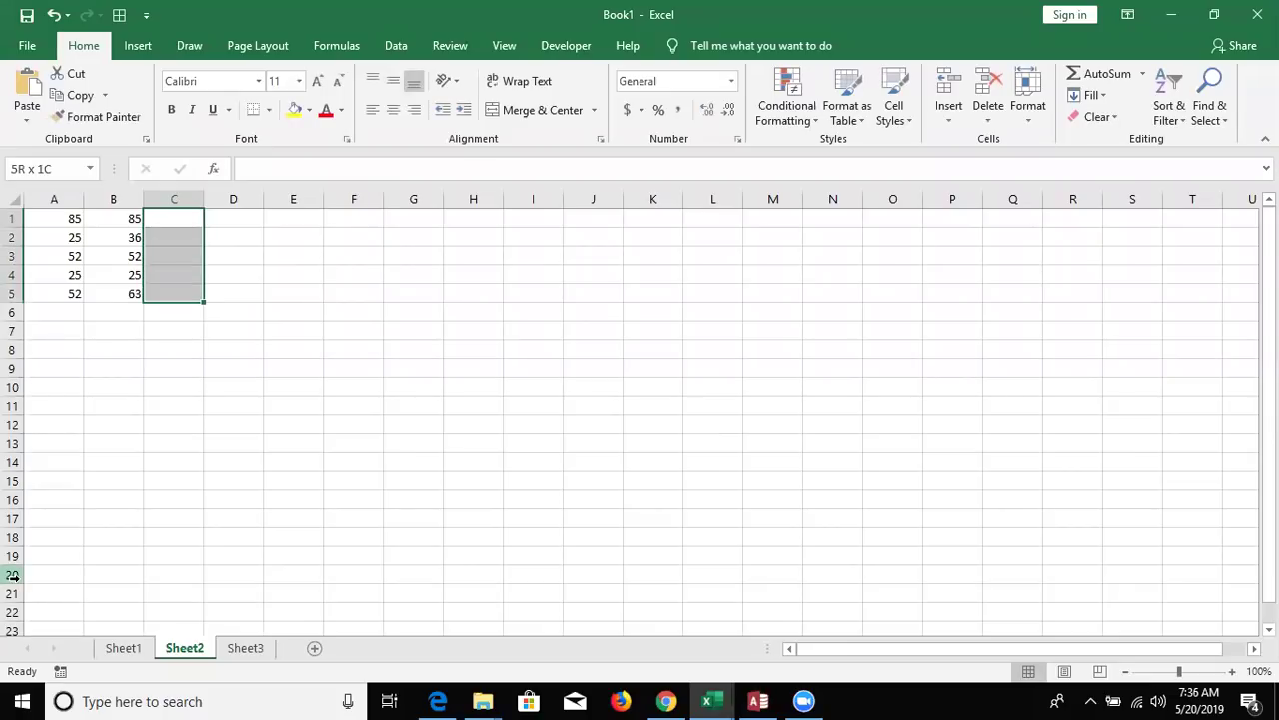
type("=")
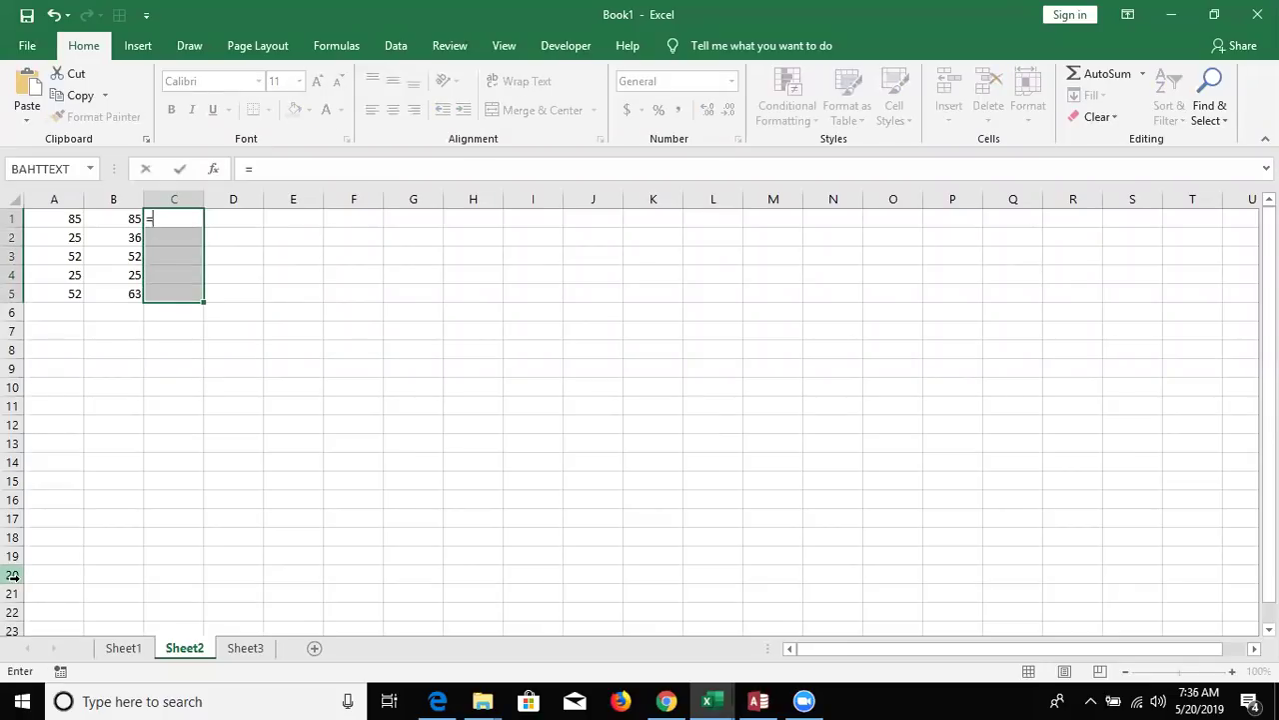
left_click(72, 212)
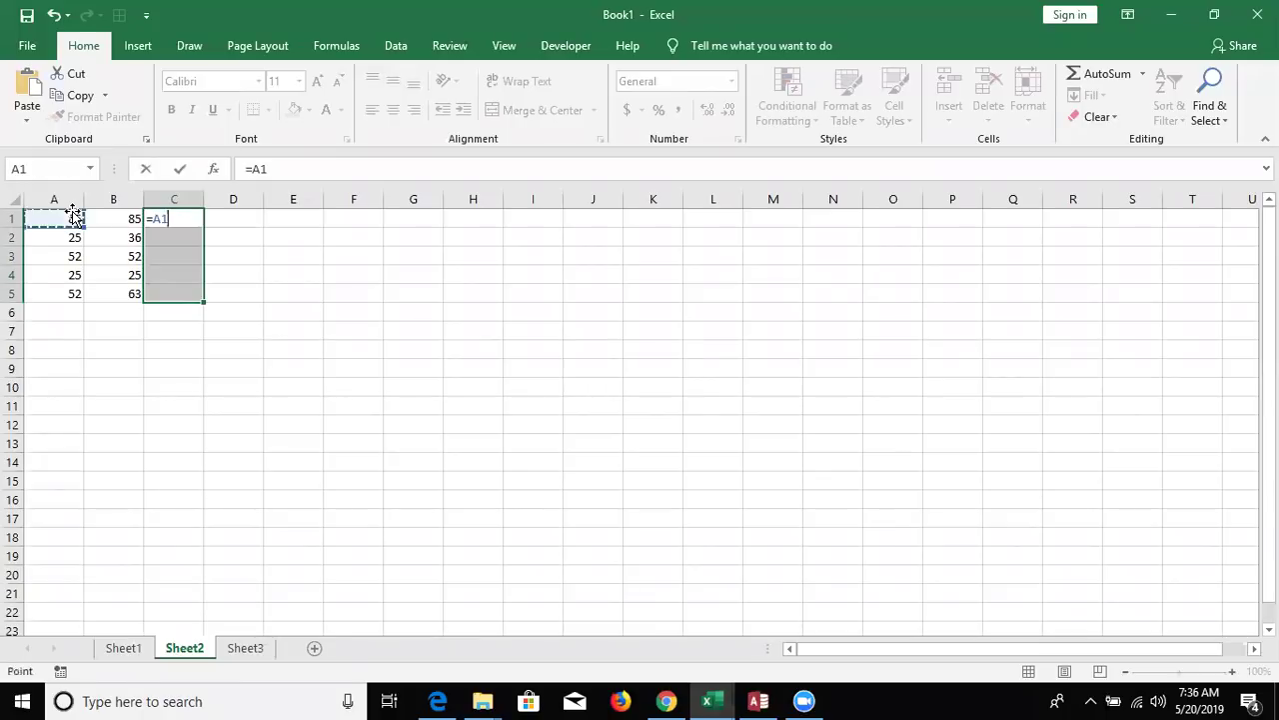
key("ctrl+shift+Down")
type("*")
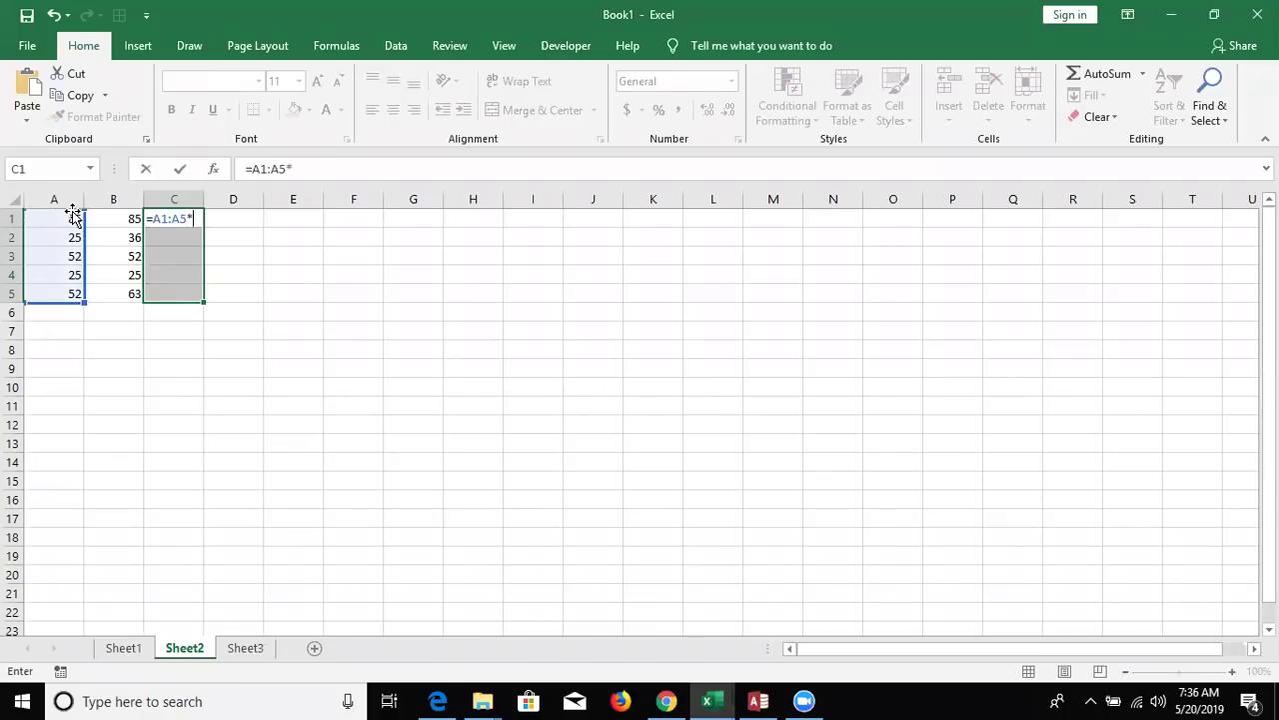
left_click(118, 216)
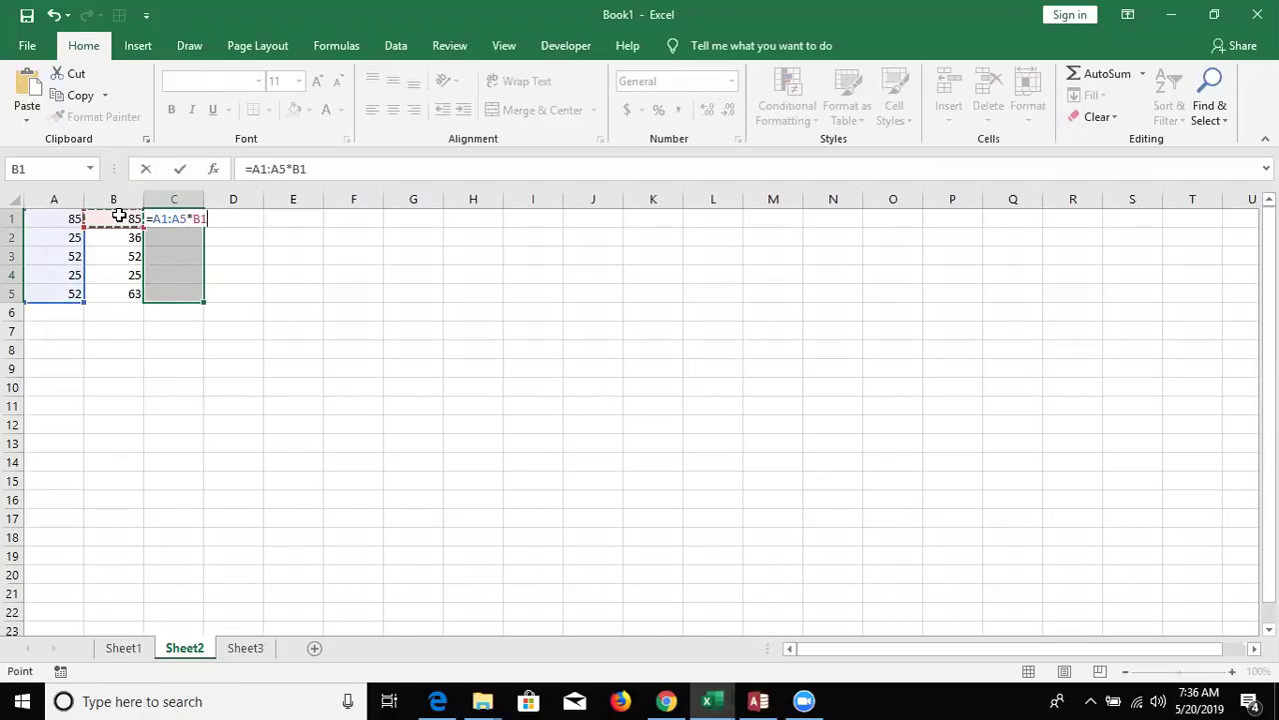
key("ctrl+shift+Down")
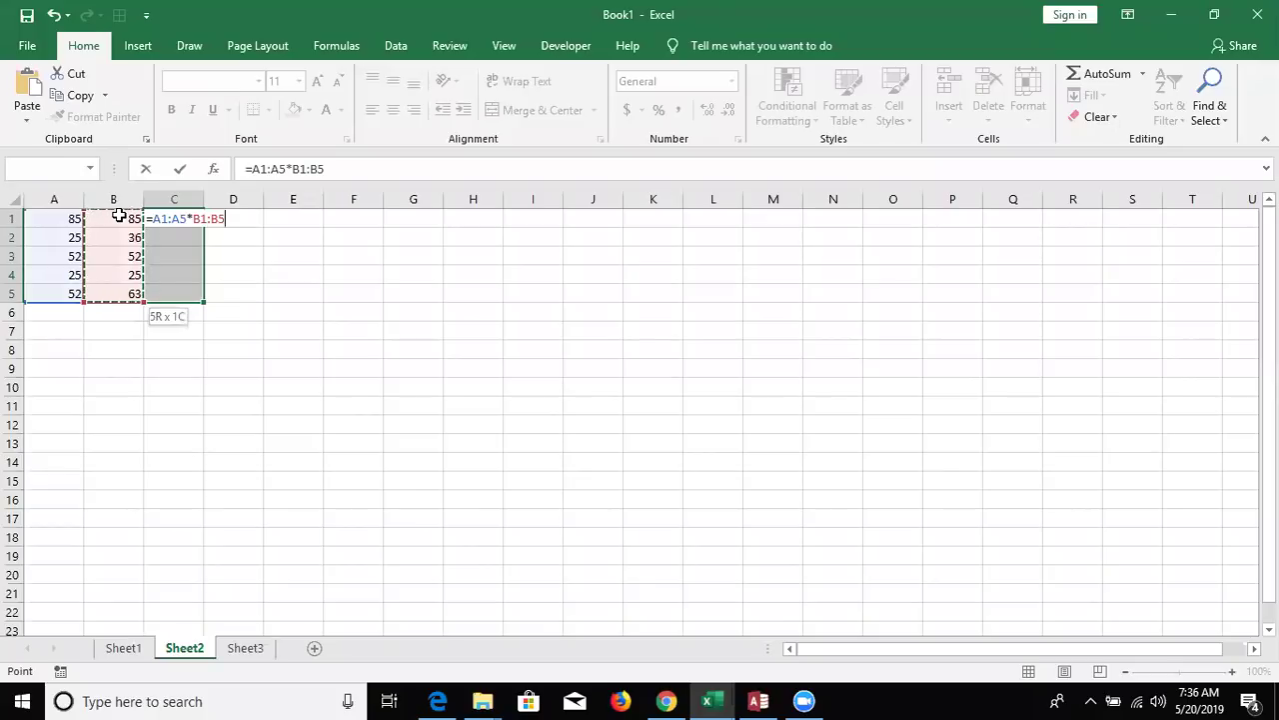
key("ctrl+shift+Return")
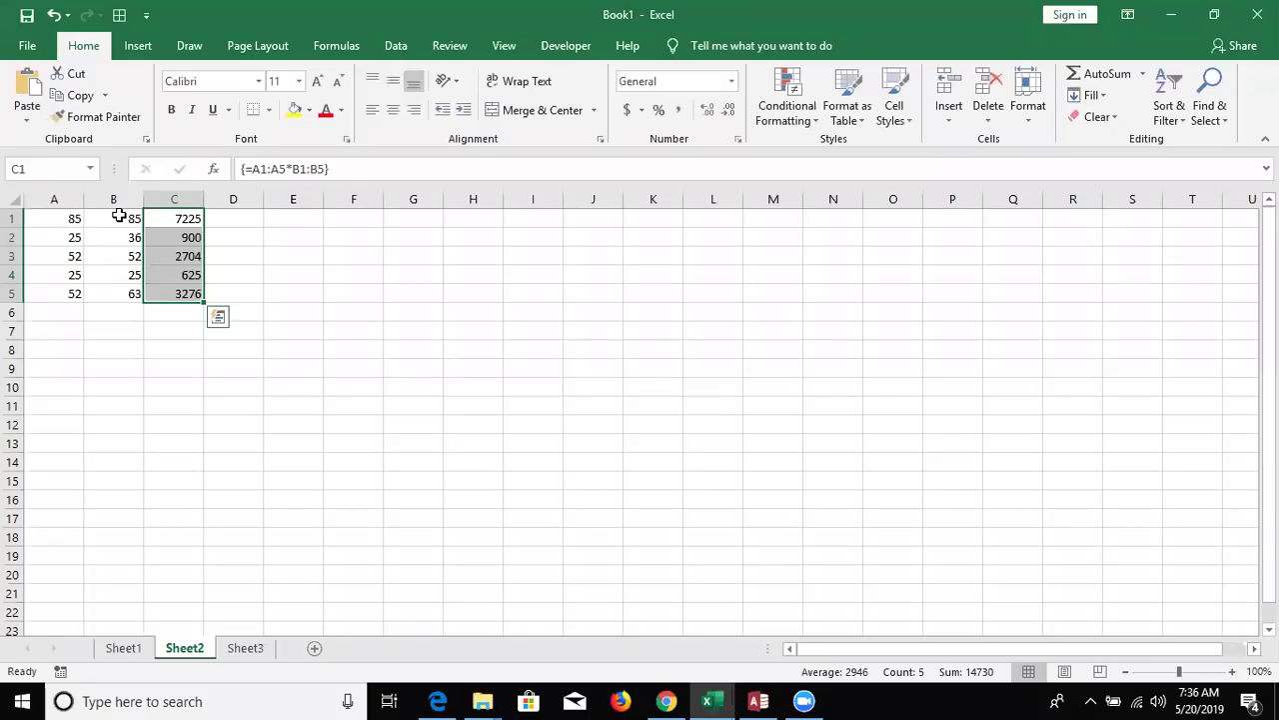
key("alt+Tab")
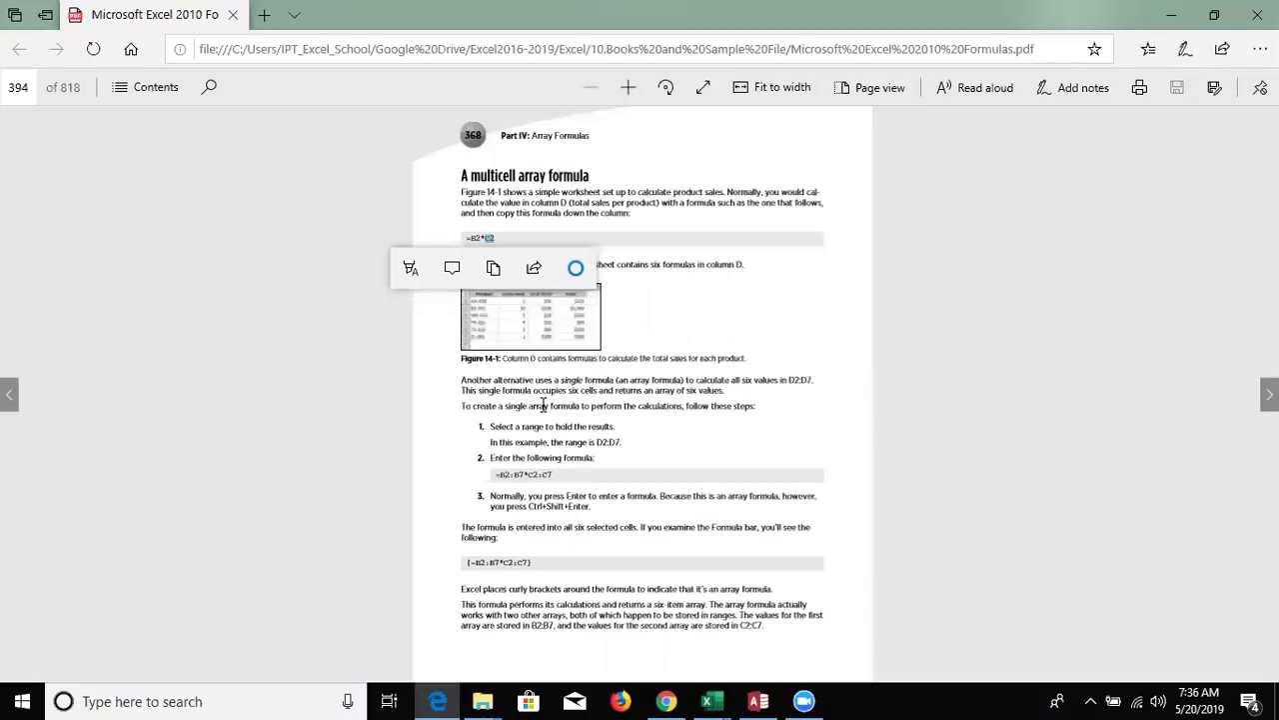
- Review the book's multicell array example, marking B7, then return to Excel
left_click(543, 405)
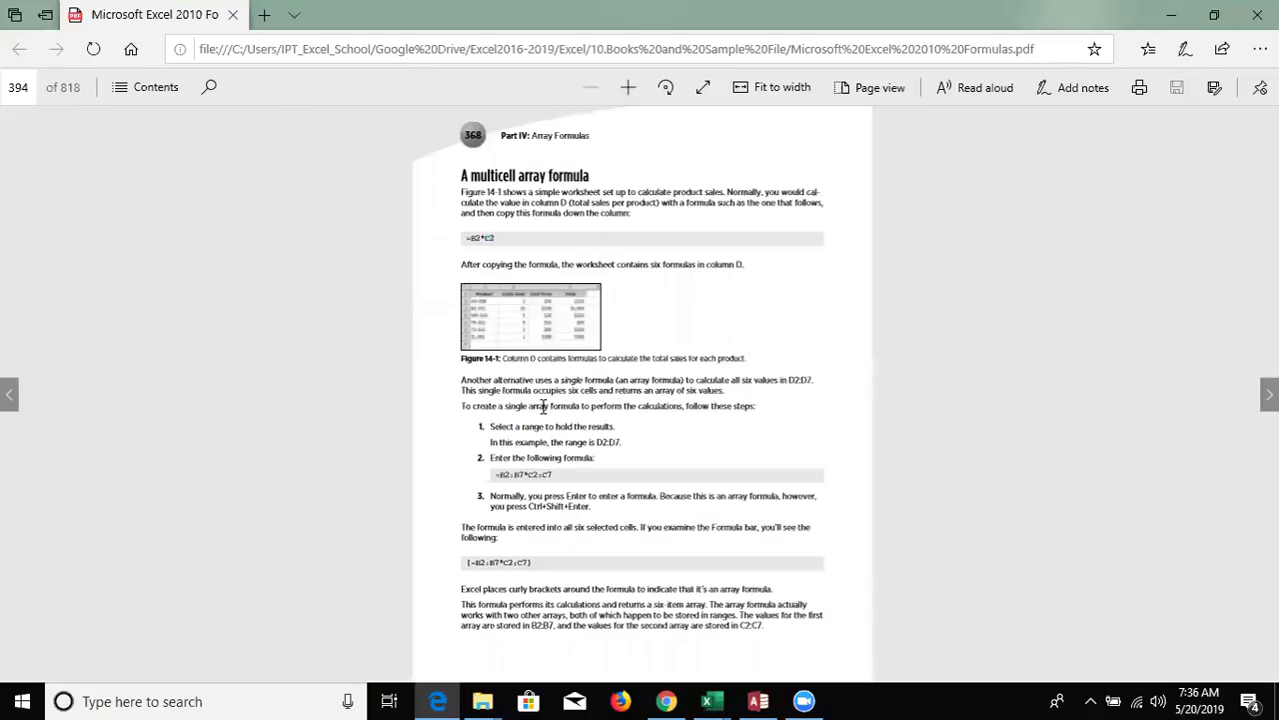
double_click(519, 474)
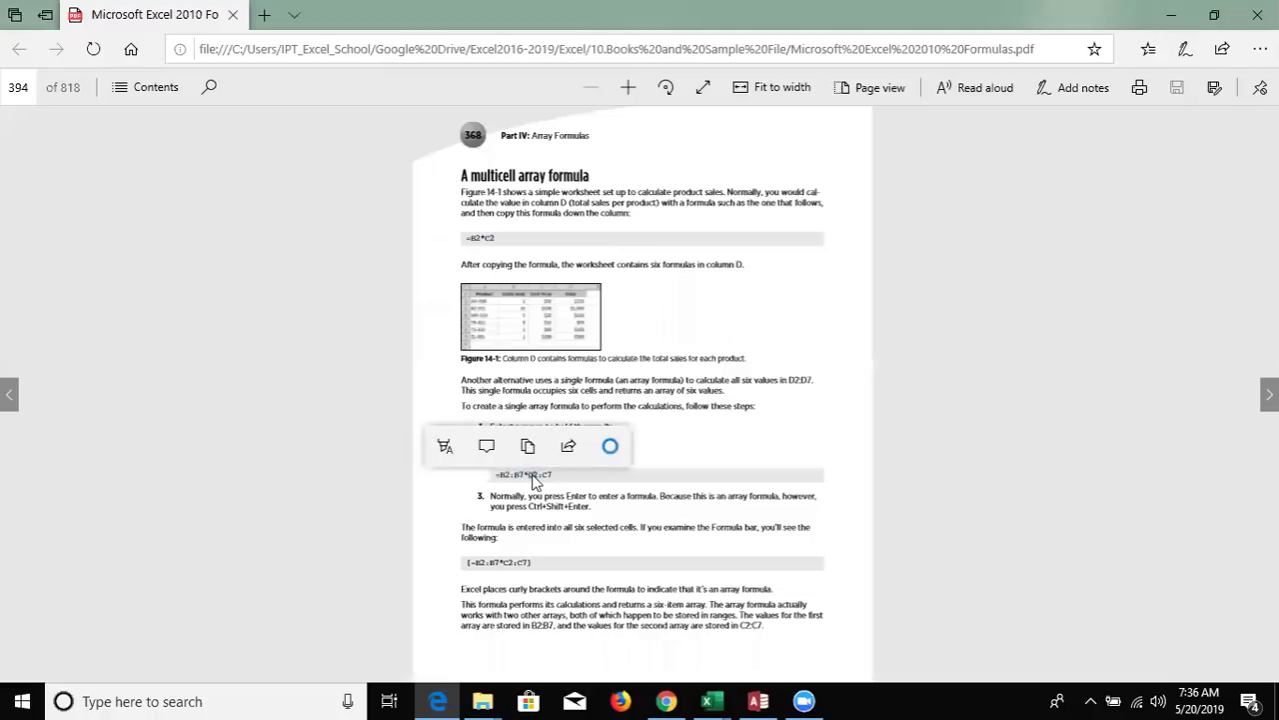
left_click(642, 521)
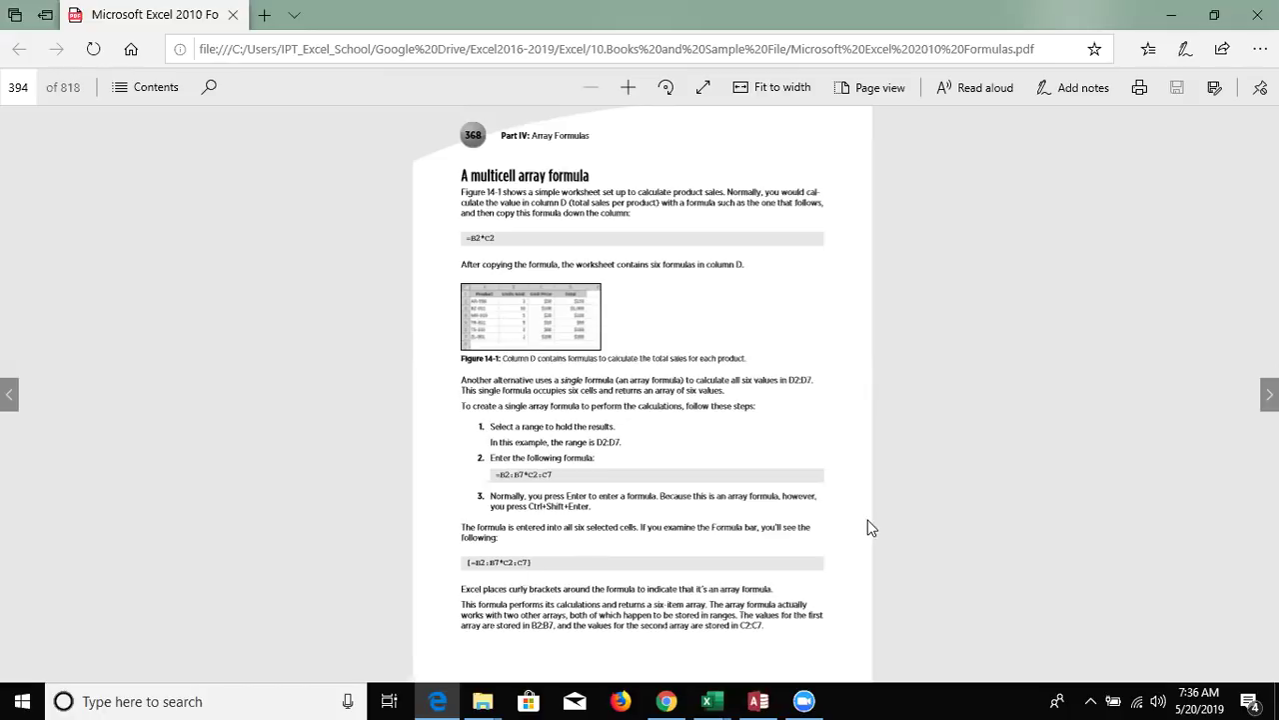
key("alt+Tab")
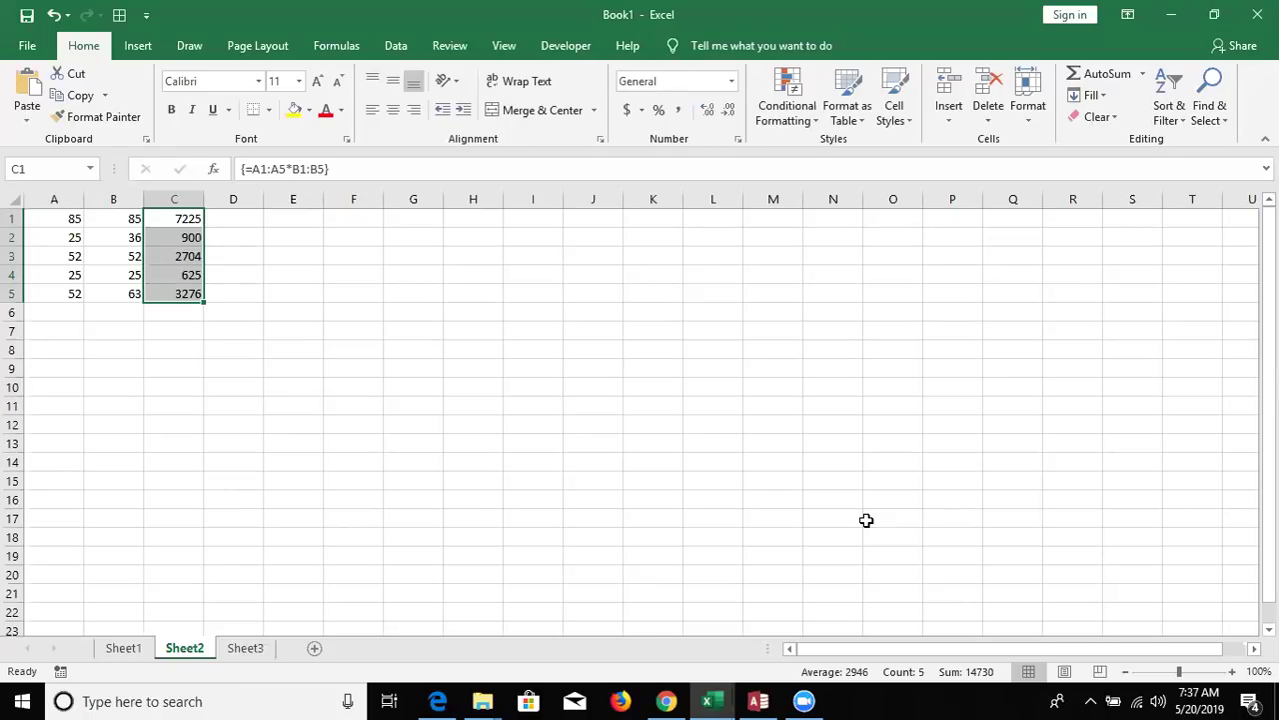
- Try deleting C3 within the array and dismiss the can't-change-part-of-an-array warning
key("Up")
key("Down")
key("Down")
key("Delete")
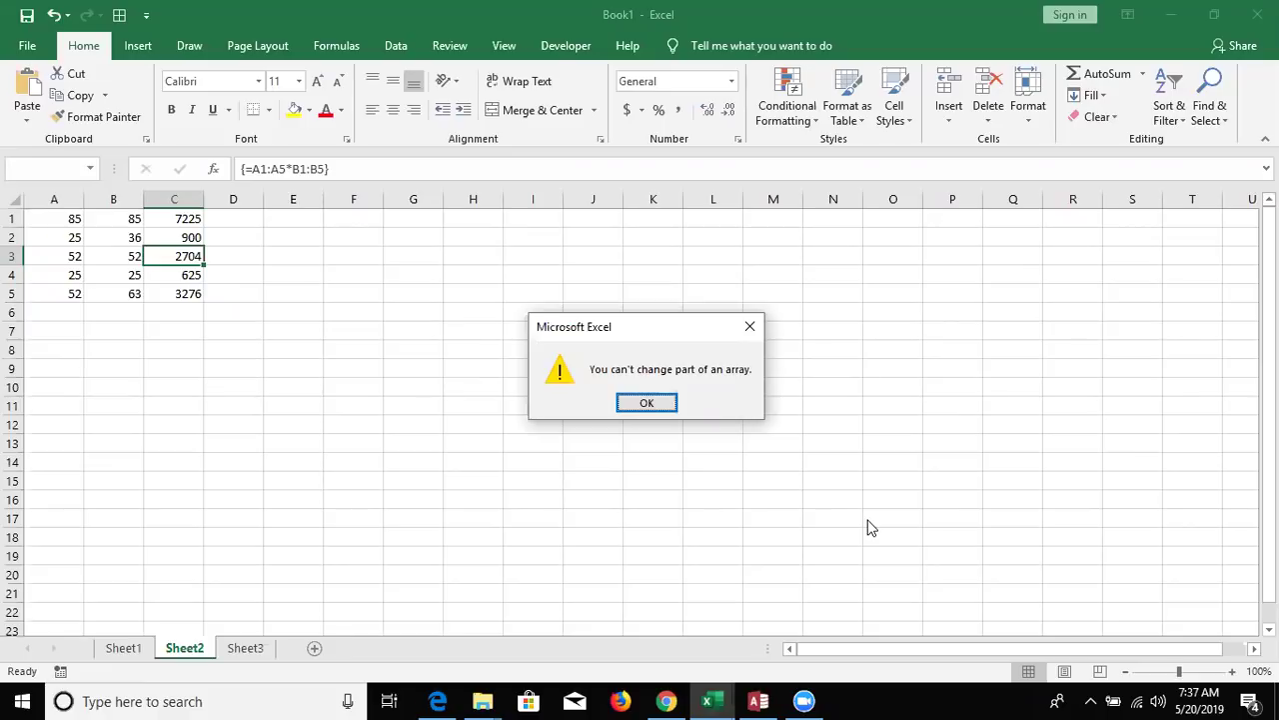
key("Return")
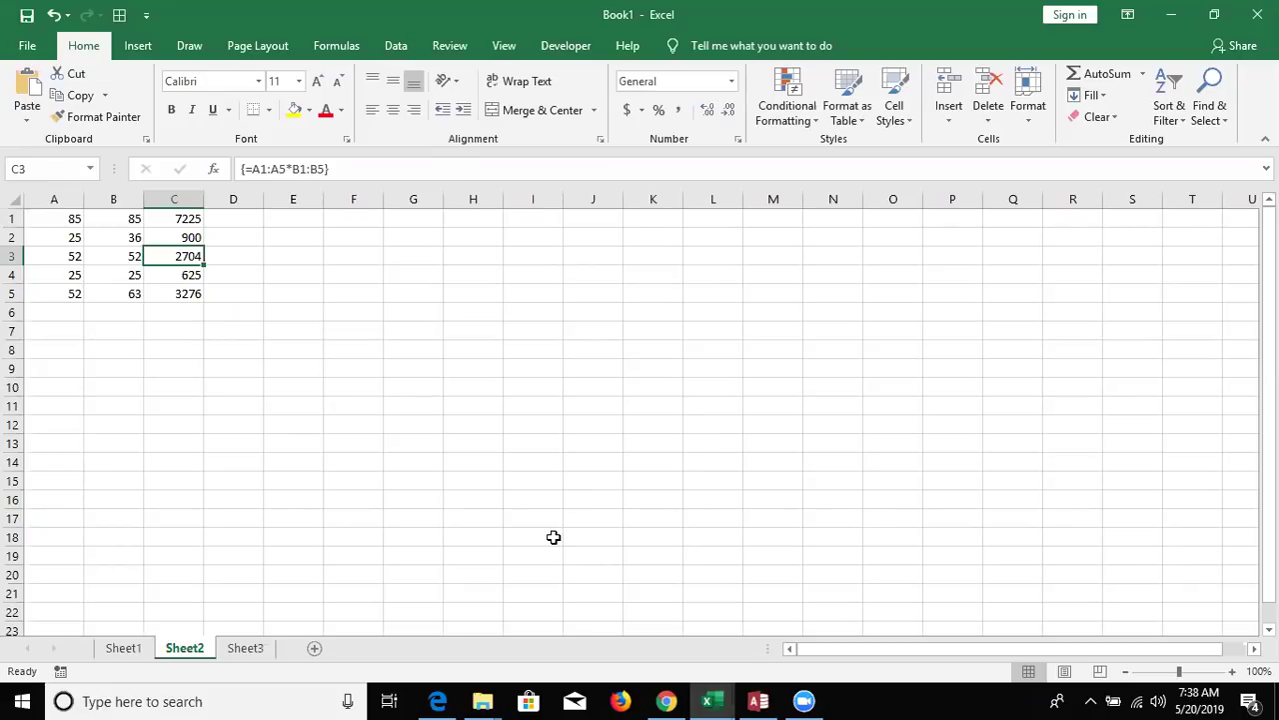
- Scroll the PDF to page 395 on single-cell array formulas, then return to Excel
key("alt+Tab")
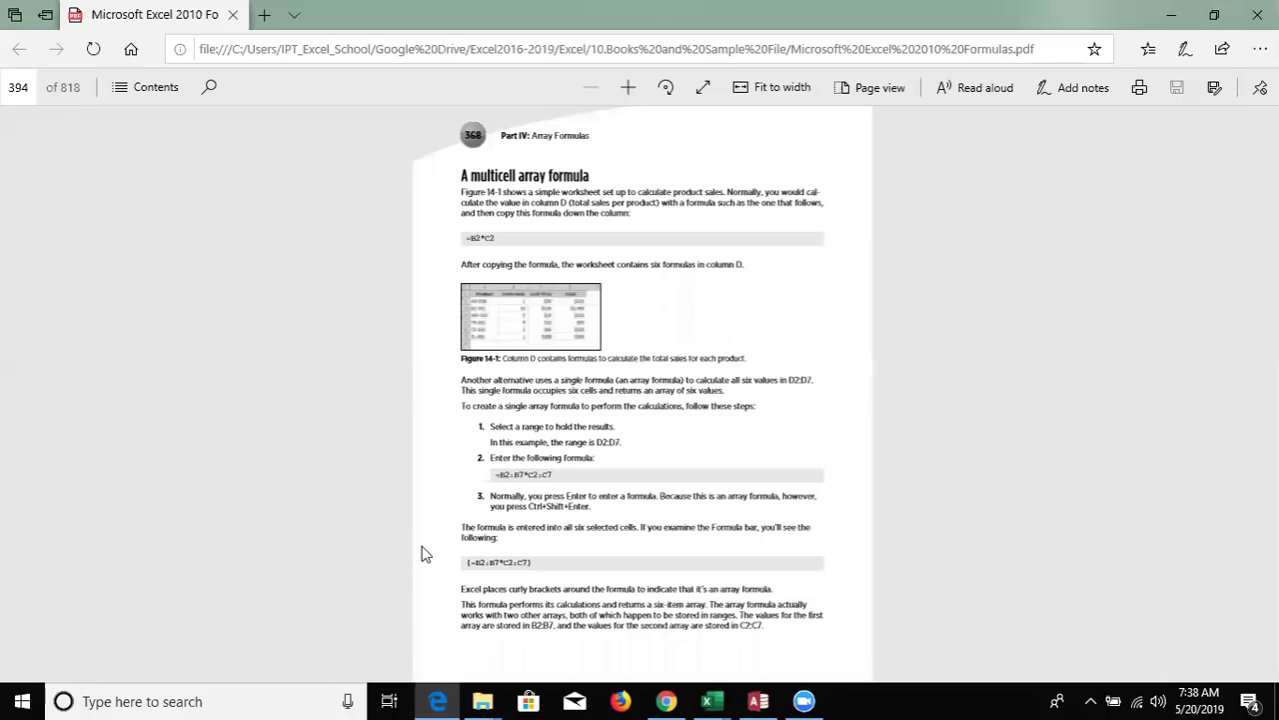
scroll(422, 546, "down", 1)
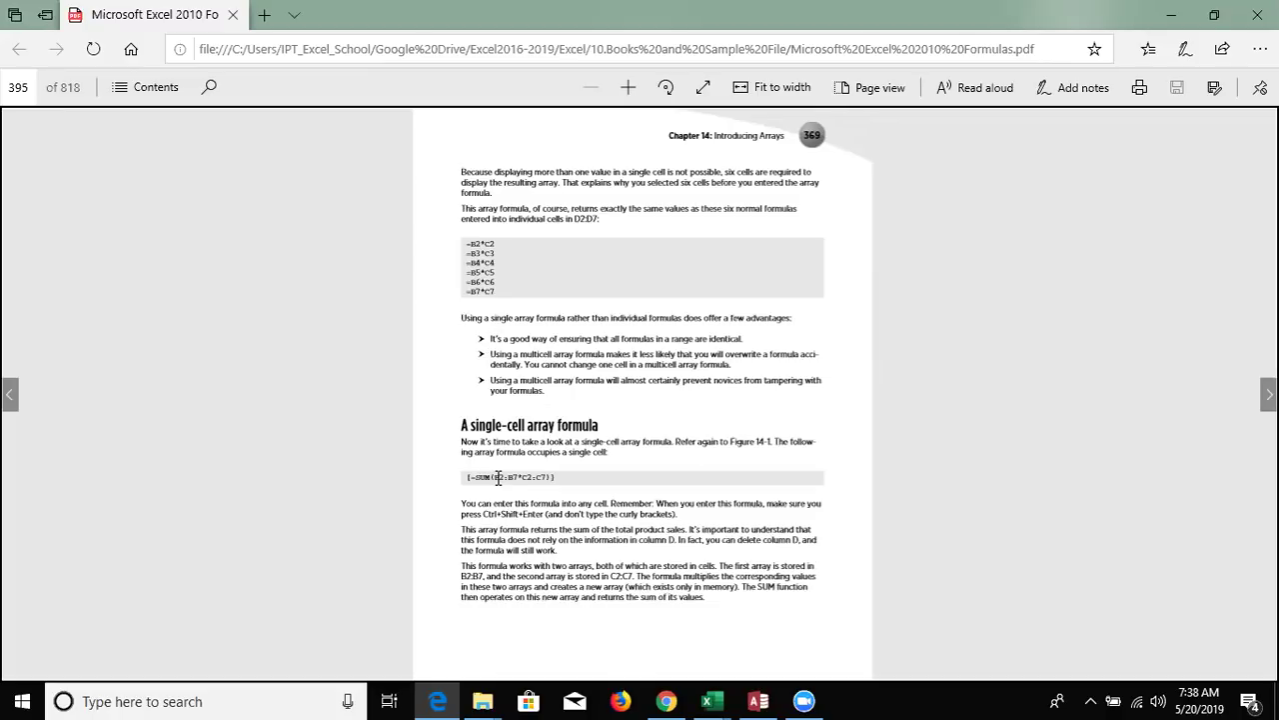
key("alt+Tab")
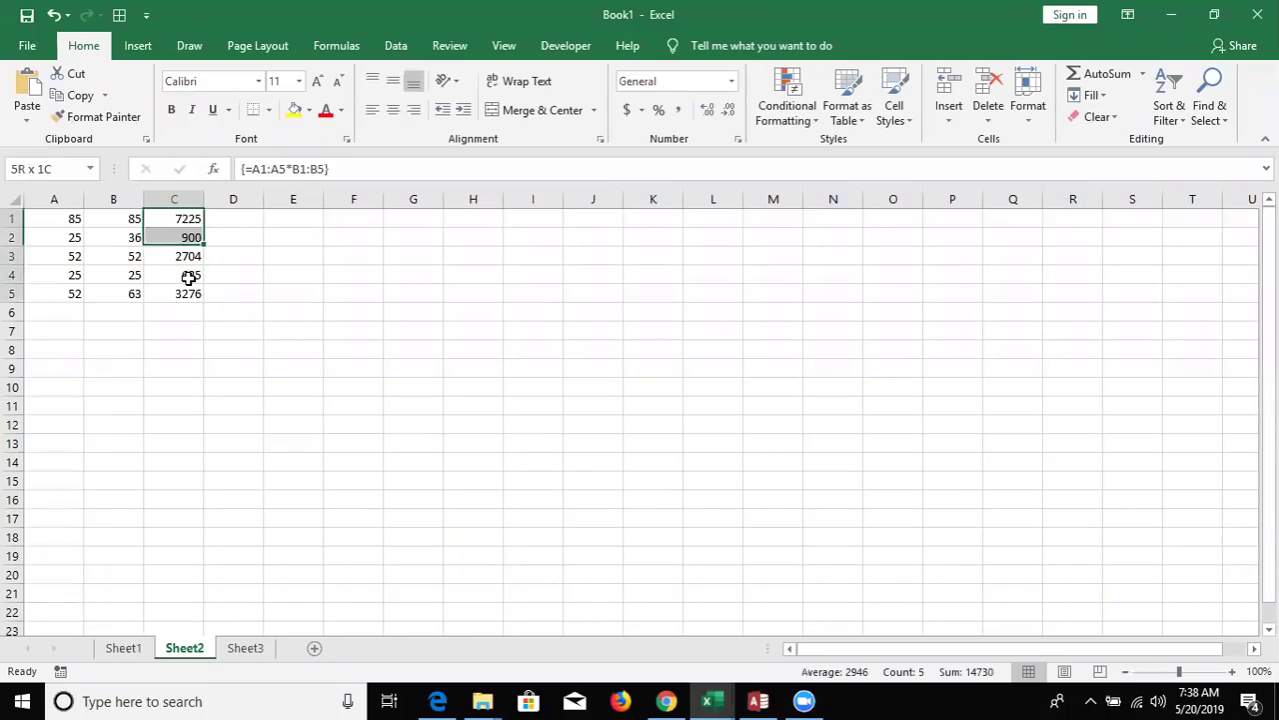
- AutoSum C1:C5 into C6 to check the total of 14730, then clear C1:C6
key("Down")
key("Down")
key("Down")
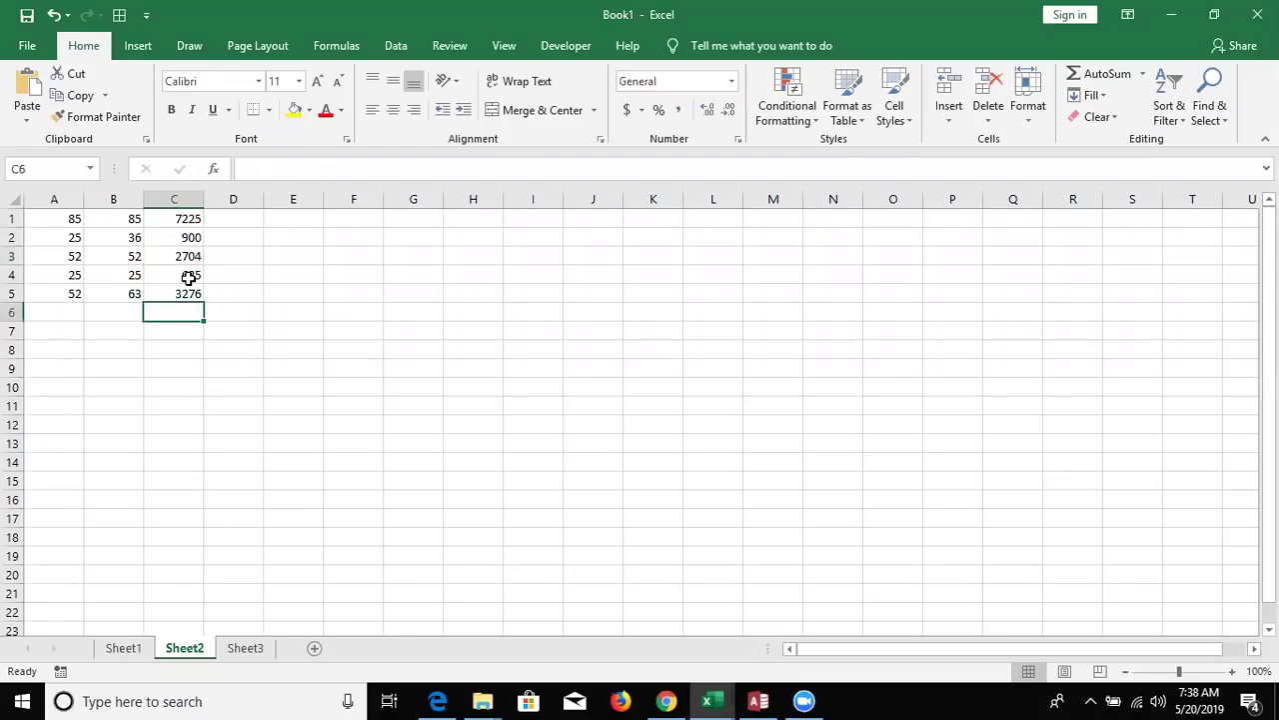
key("alt+equal")
key("ctrl+Return")
key("Up")
key("shift+Up")
key("shift+Up")
key("shift+Up")
key("Down")
key("shift+Up")
key("shift+Up")
key("shift+Up")
key("Delete")
key("Down")
- Enter =SUMPRODUCT(A1:A5,B1:B5) in C6, returning 14730
key("Up")
type("=sum")
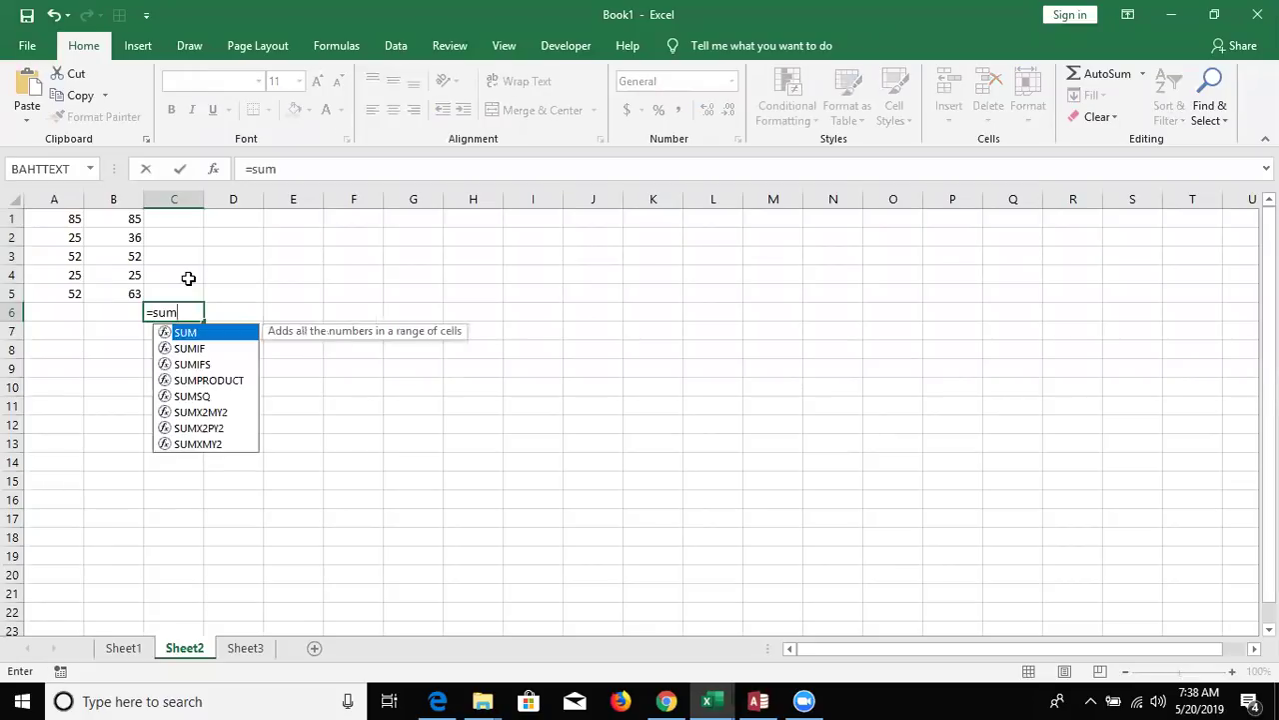
key("Down")
key("Down")
key("Down")
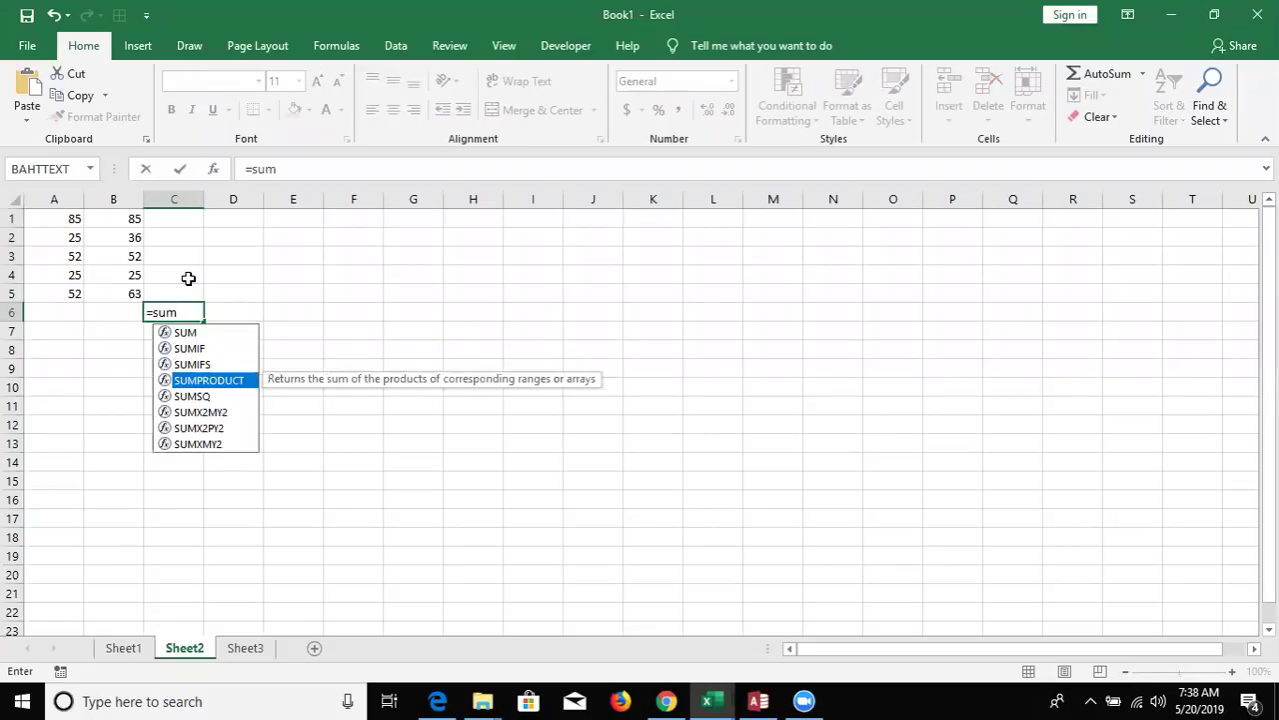
key("Tab")
key("Up")
key("Left")
key("Left")
key("ctrl+shift+Up")
type("*")
key("Left")
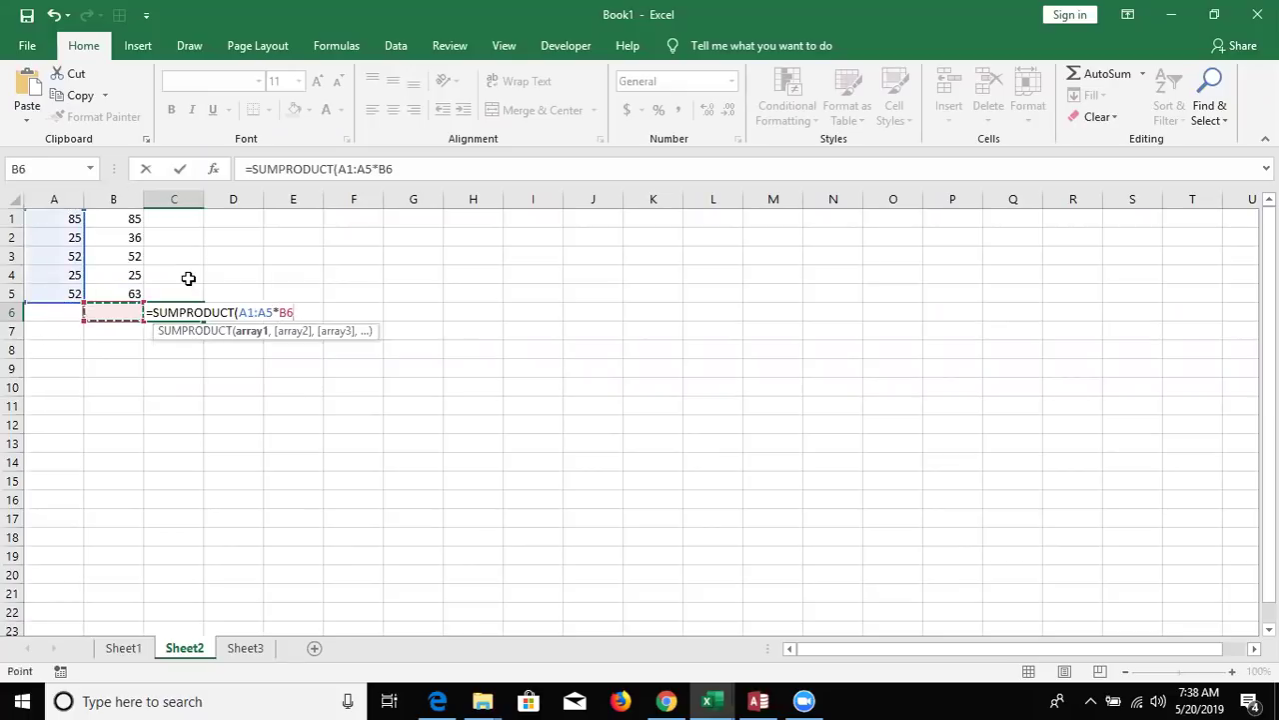
key("BackSpace")
key("BackSpace")
key("BackSpace")
type(",")
key("Up")
key("Left")
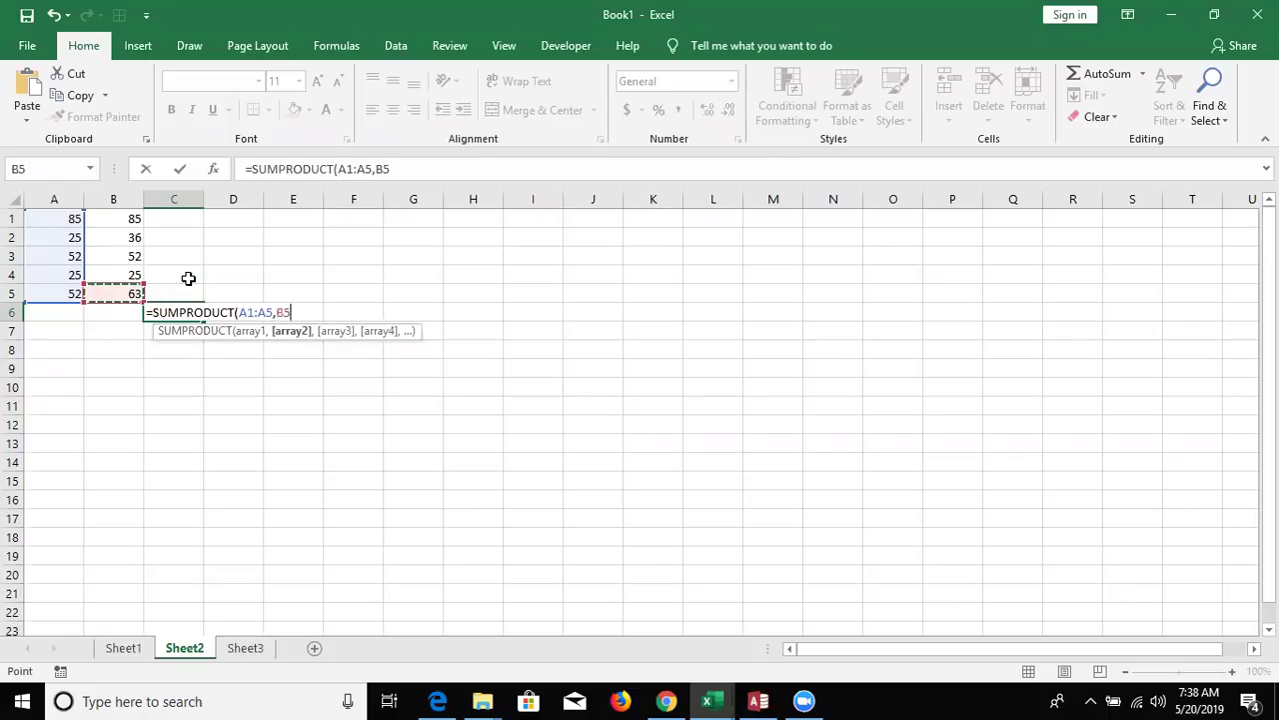
key("shift+Up")
key("shift+Up")
key("shift+Up")
key("ctrl+Return")
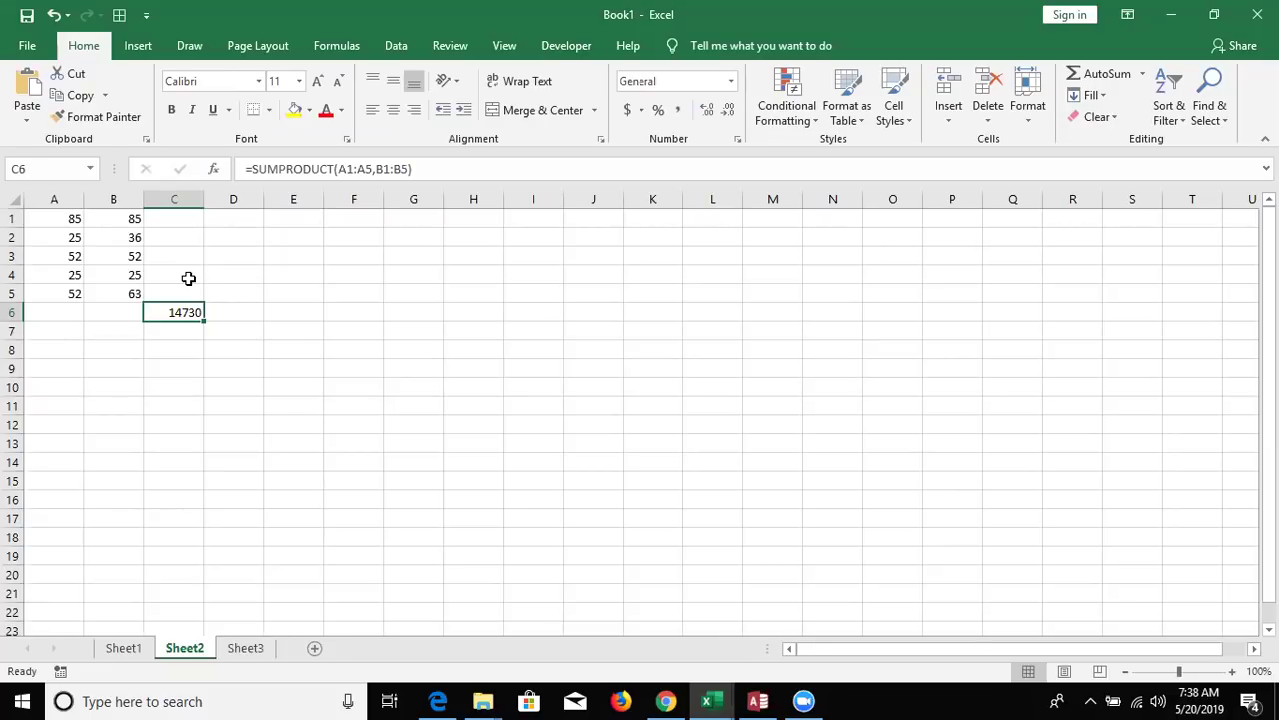
- Delete the SUMPRODUCT formula from C6
key("Delete")
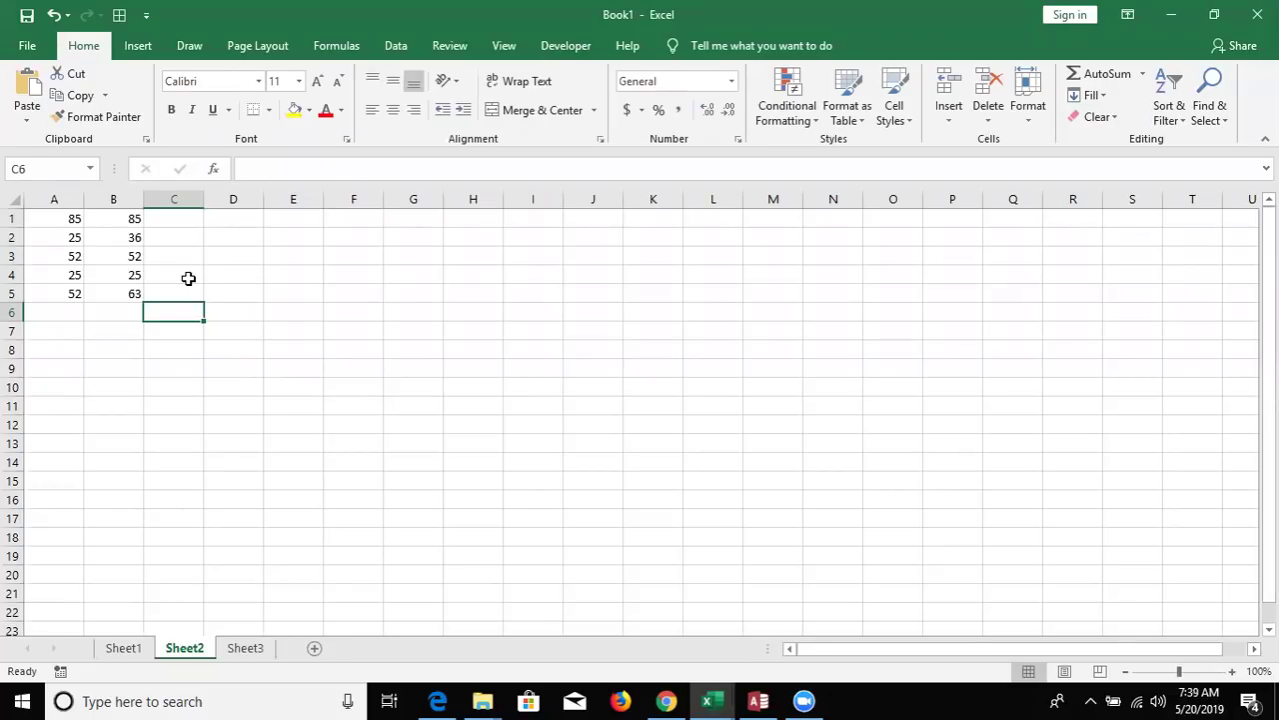
type("su")
key("BackSpace")
key("BackSpace")
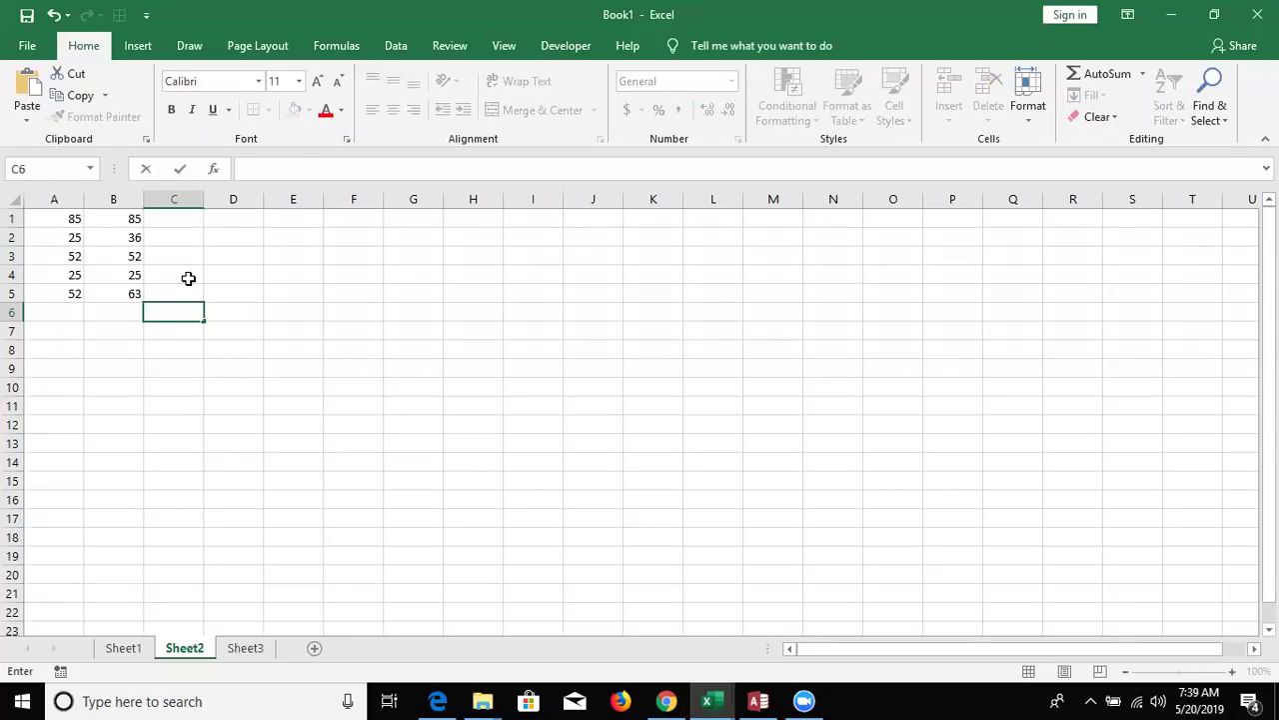
- Enter =SUM(A1:A5*B1:B5) in C6 with Ctrl+Shift+Enter, returning 14730
type("=sum")
key("Tab")
key("Up")
key("Left")
key("Left")
key("ctrl+shift+Up")
type("*")
key("Up")
key("Left")
key("ctrl+shift+Up")
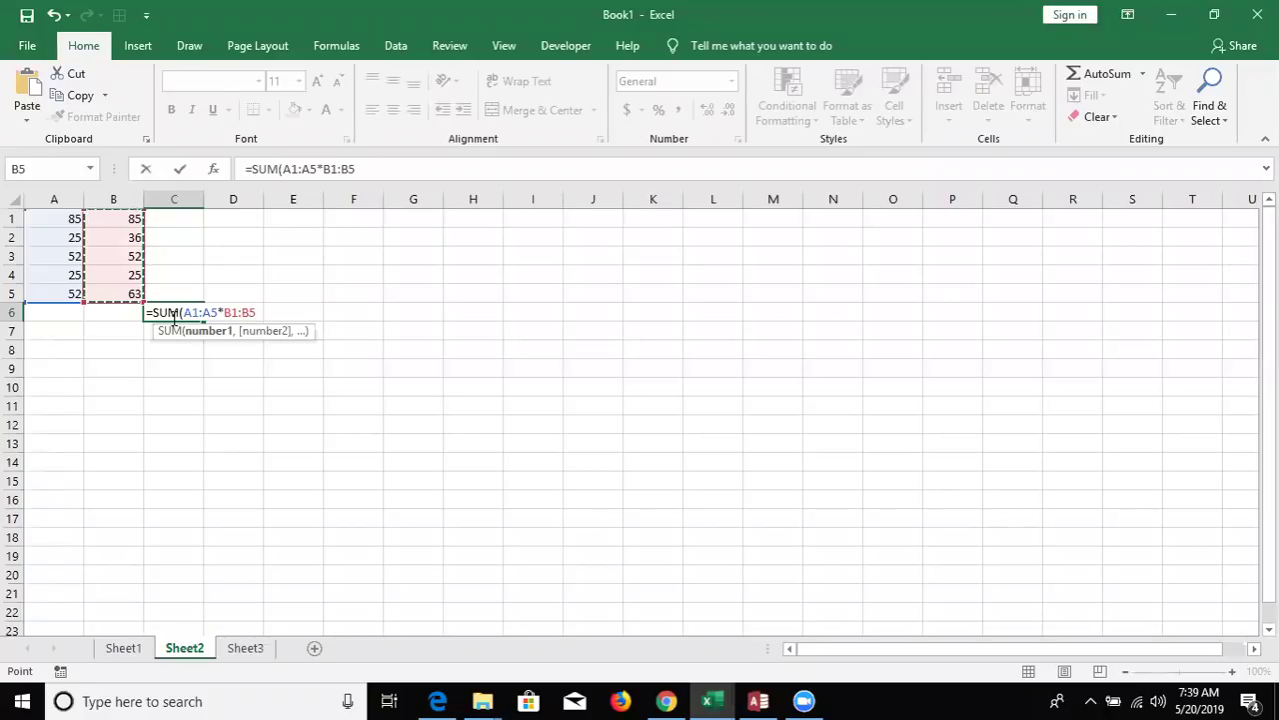
type(")")
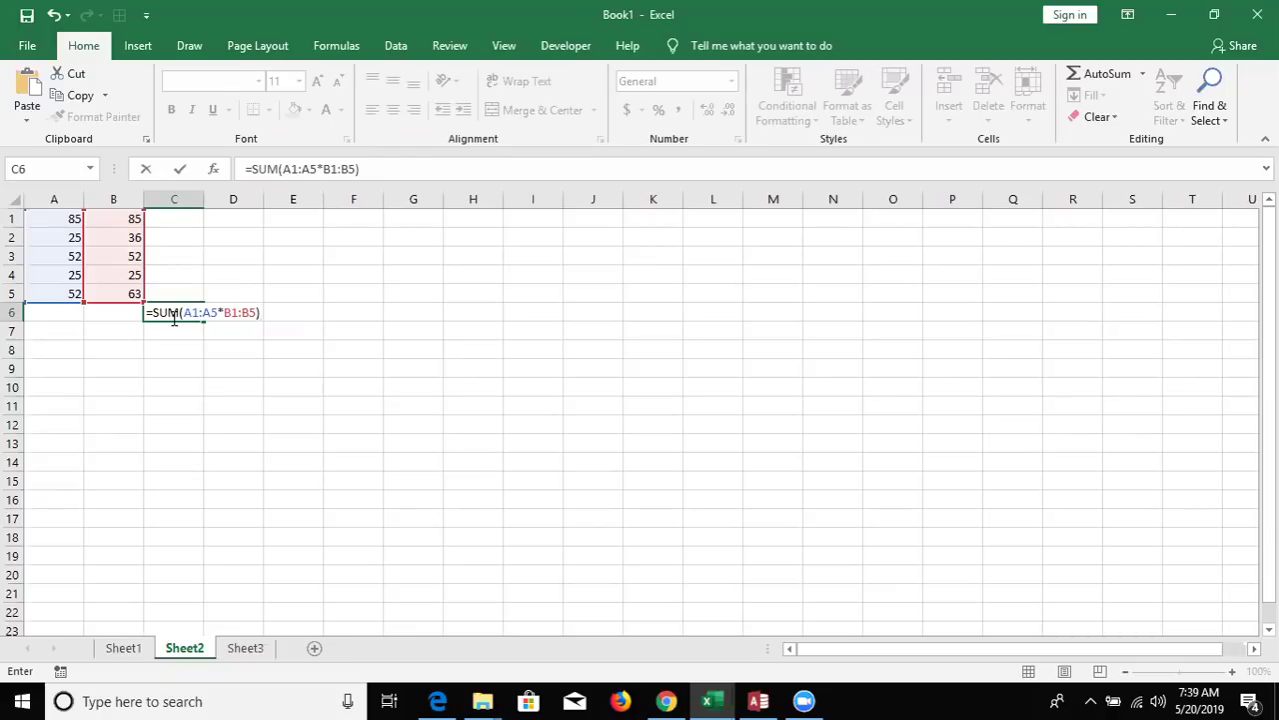
key("ctrl+shift+Return")
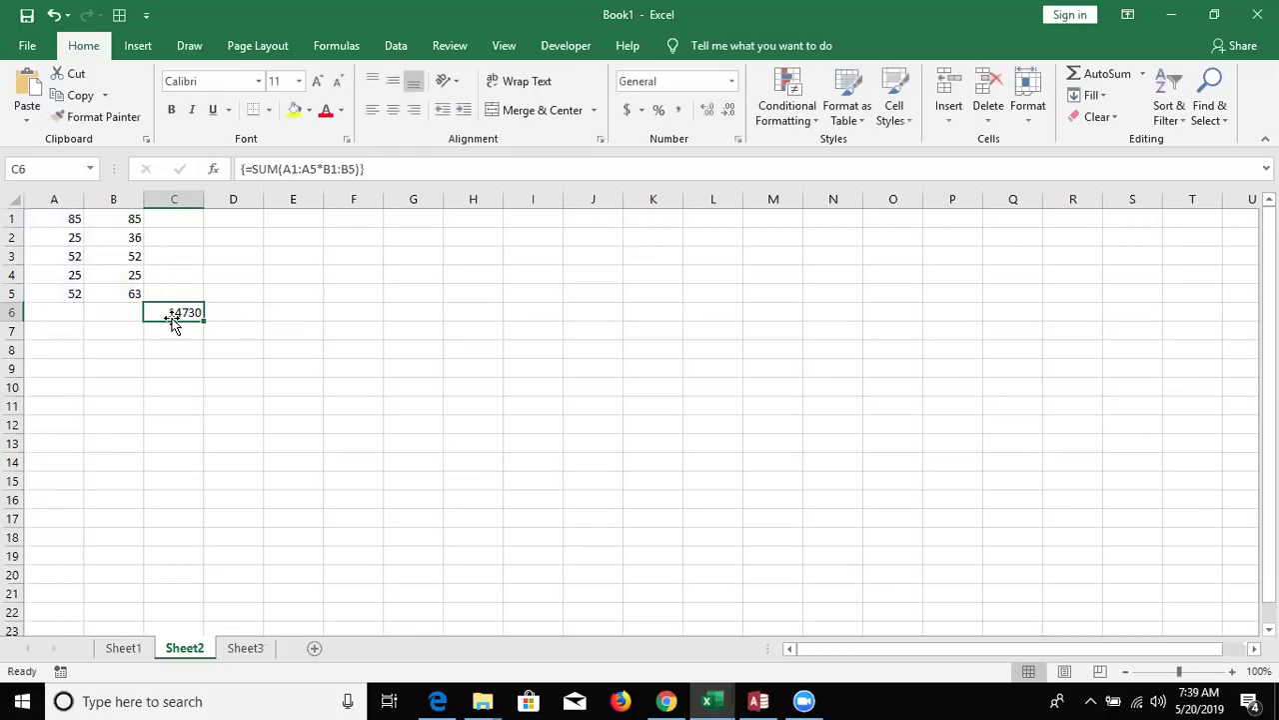
key("Up")
key("Up")
key("Up")
key("Down")
key("Down")
key("Down")
key("Right")
- Enter =A1:A5*B1:B5 in D6, then re-enter it as an array formula so it returns 7225
type("=")
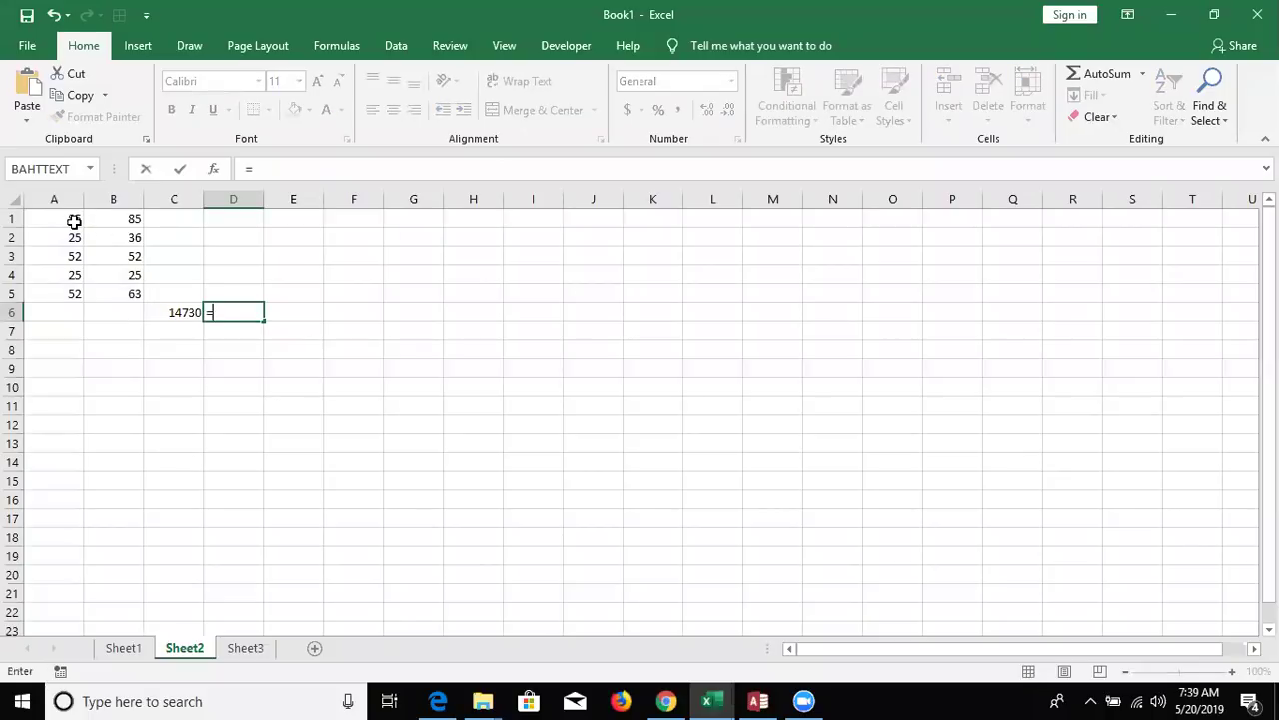
left_click(74, 219)
key("ctrl+shift+Down")
type("*")
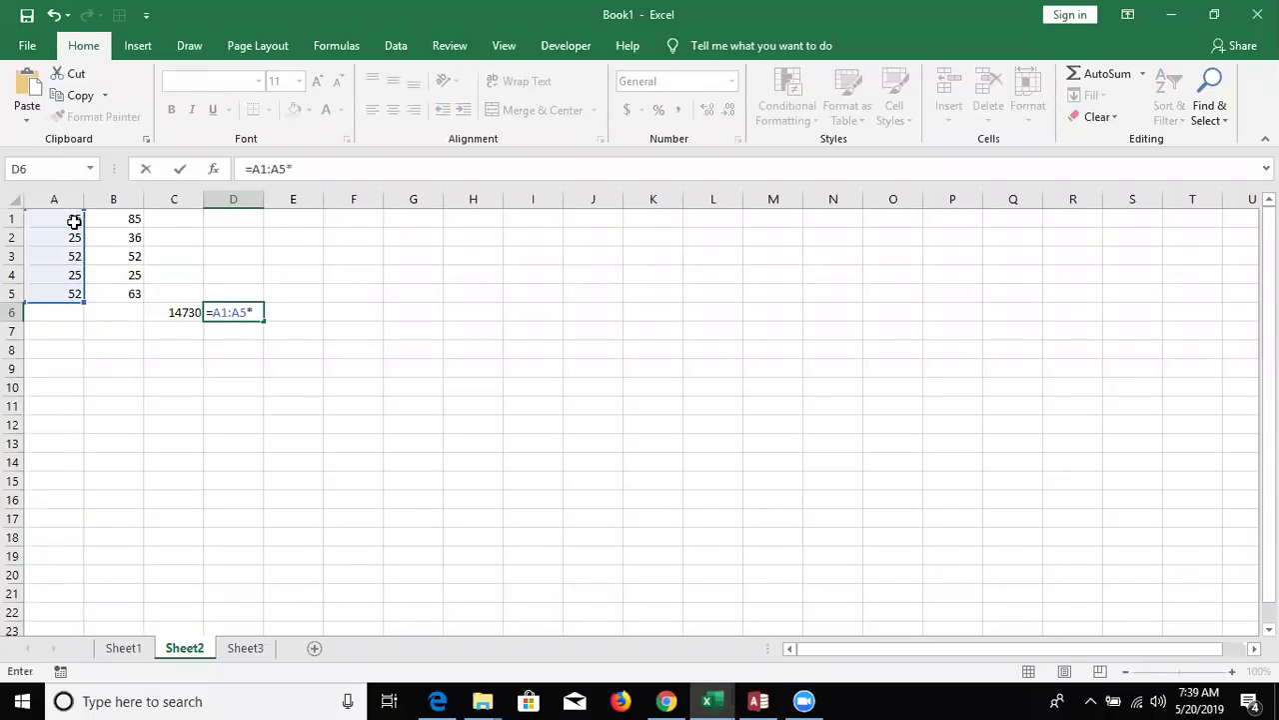
left_click(101, 221)
key("ctrl+shift+Down")
key("ctrl+Return")
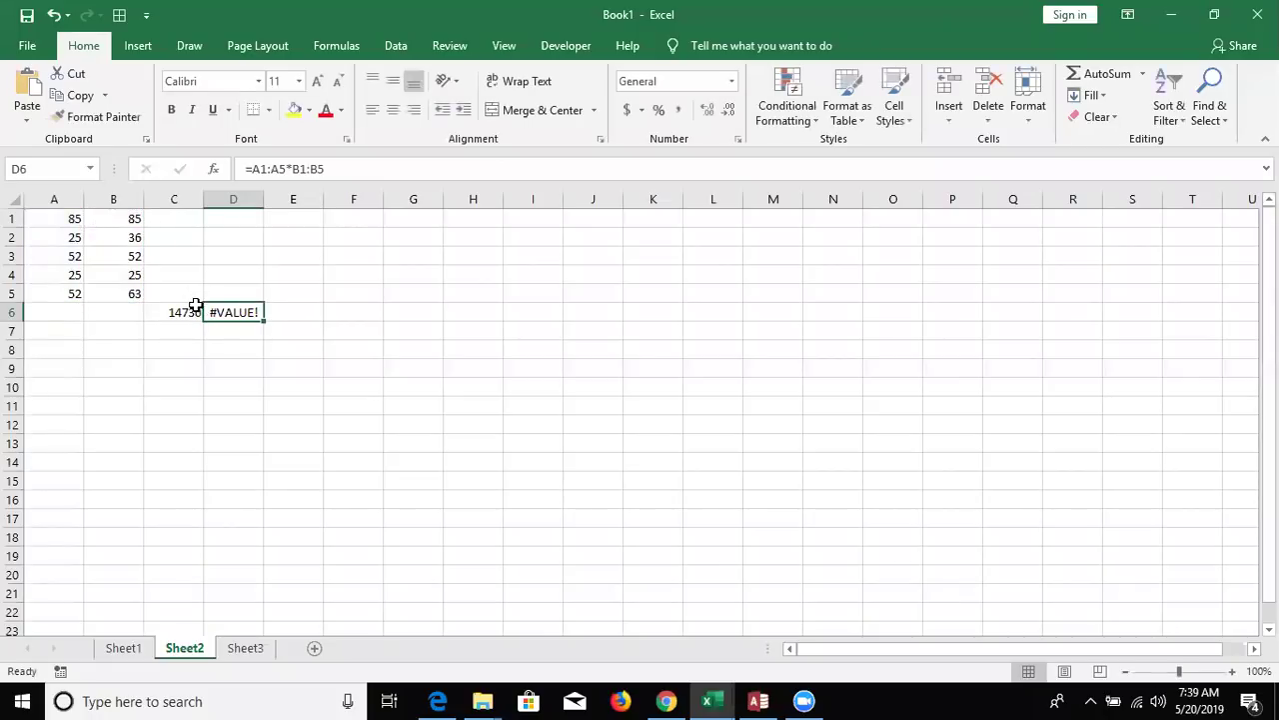
key("F2")
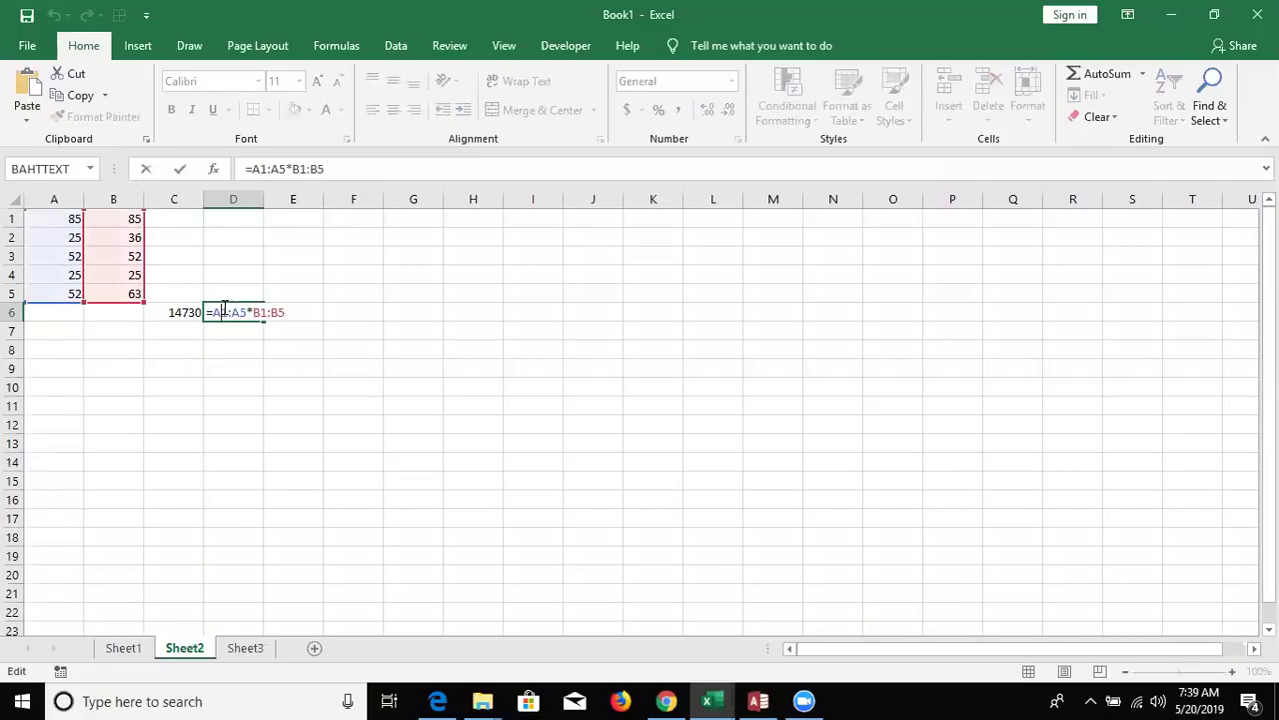
key("ctrl+shift+Return")
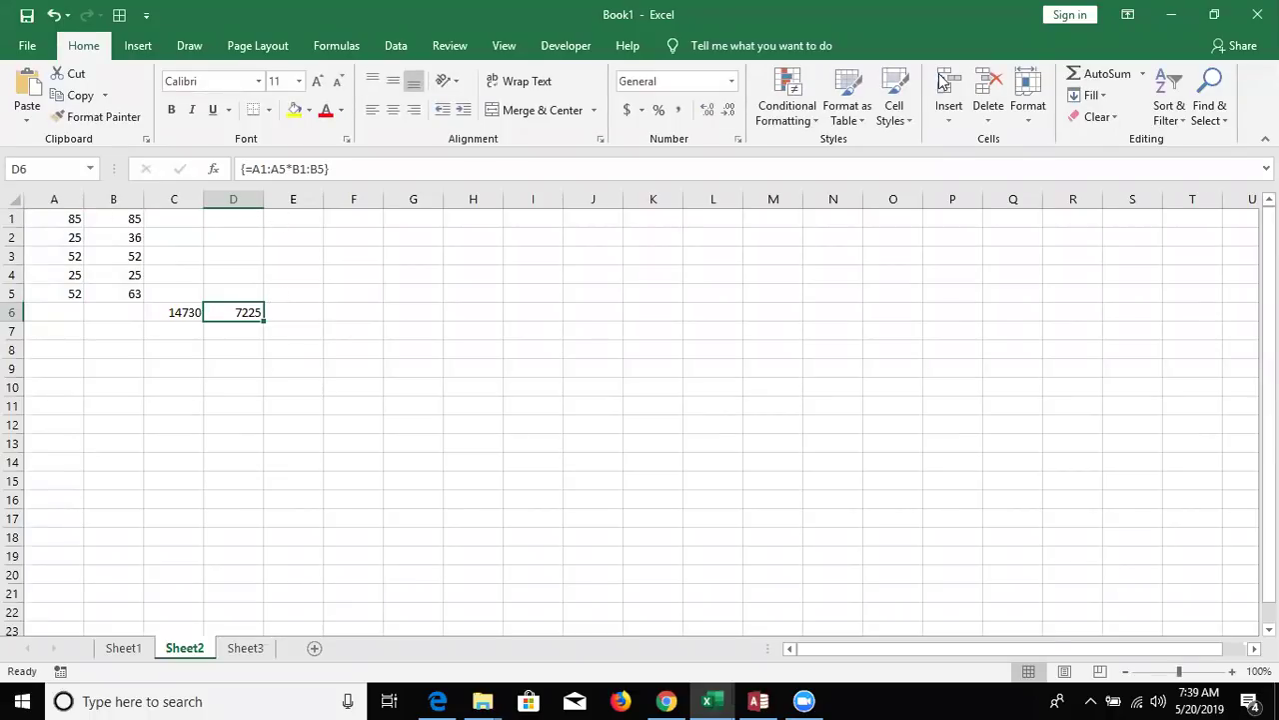
left_click(316, 50)
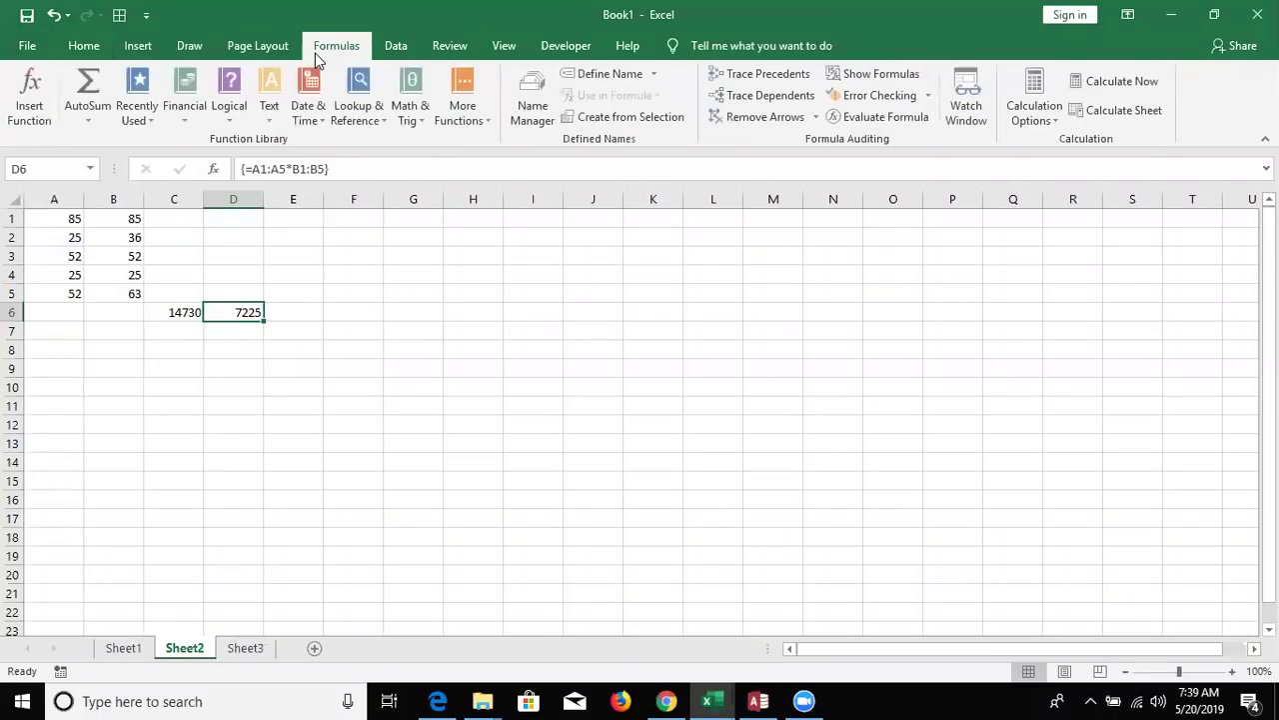
left_click(842, 118)
left_click(710, 481)
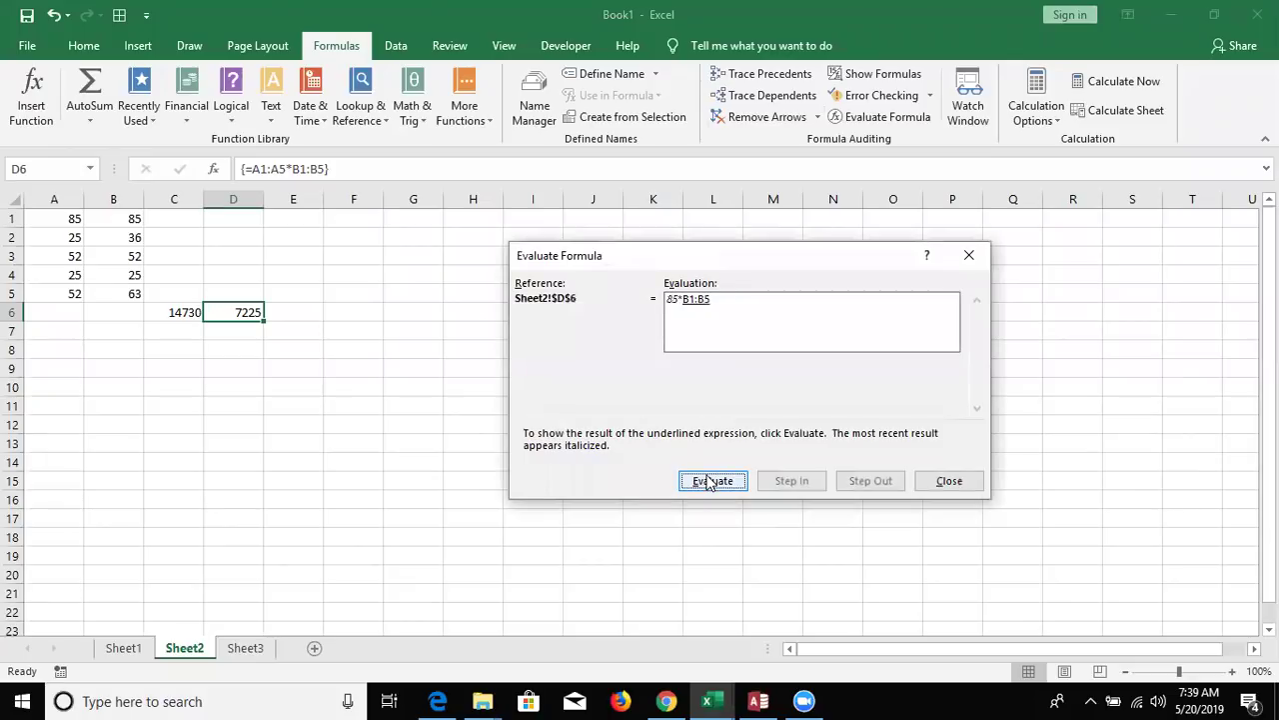
left_click(710, 480)
key("Escape")
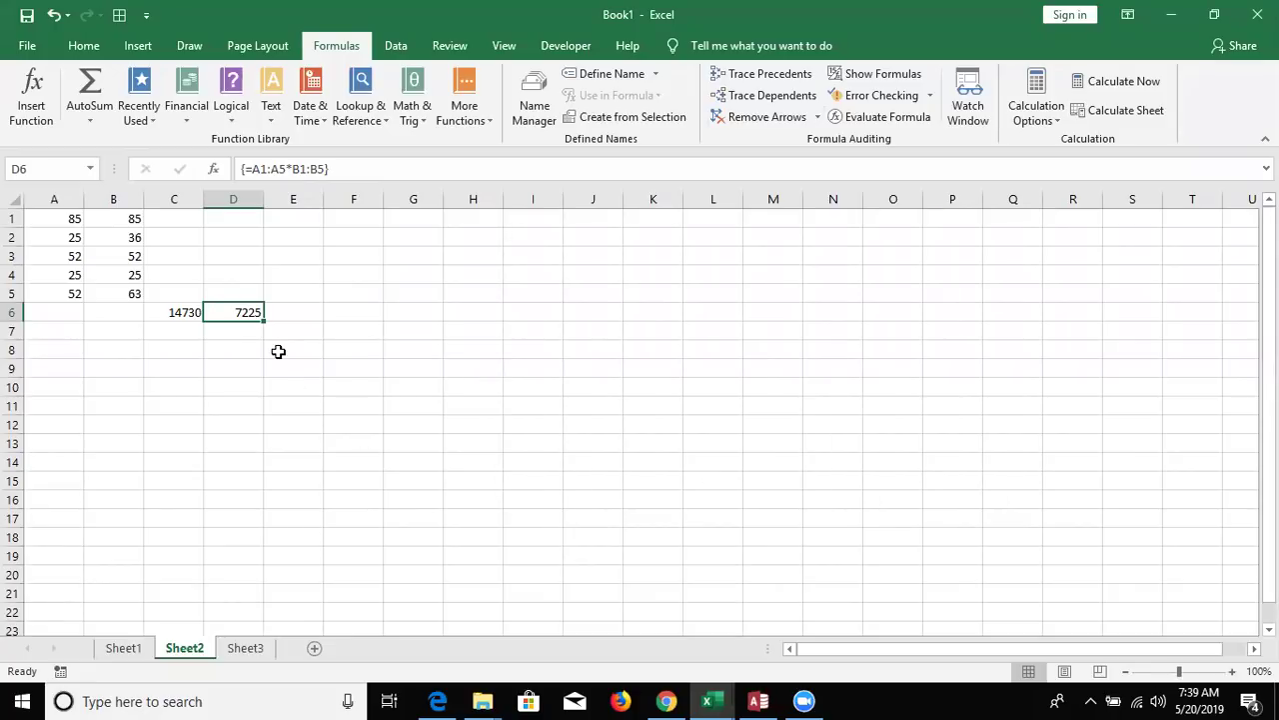
left_click(110, 241)
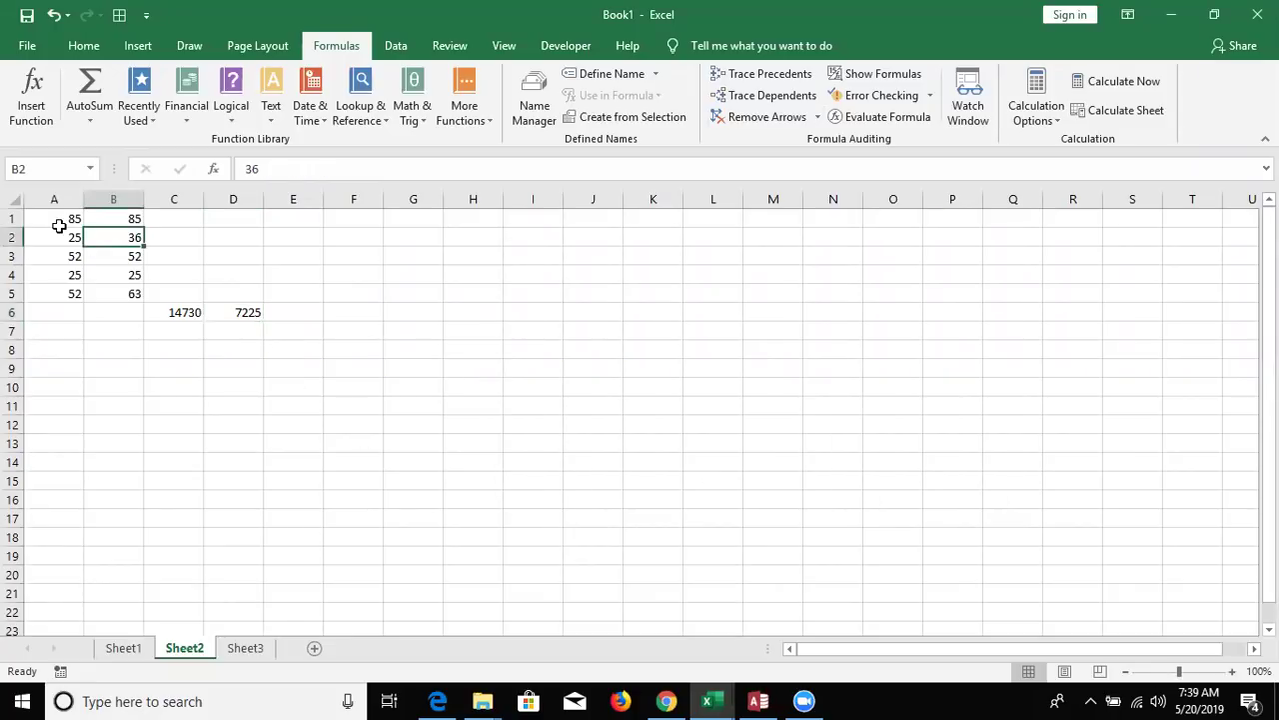
left_click(59, 224)
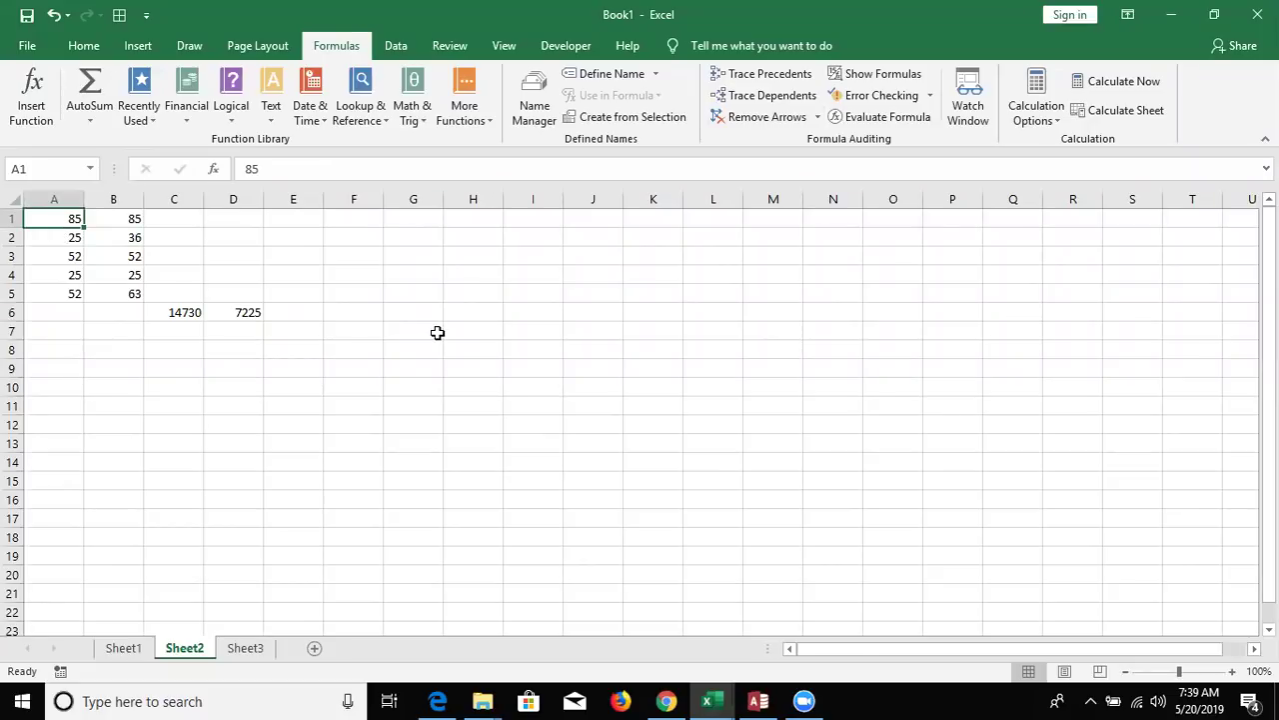
left_click(228, 314)
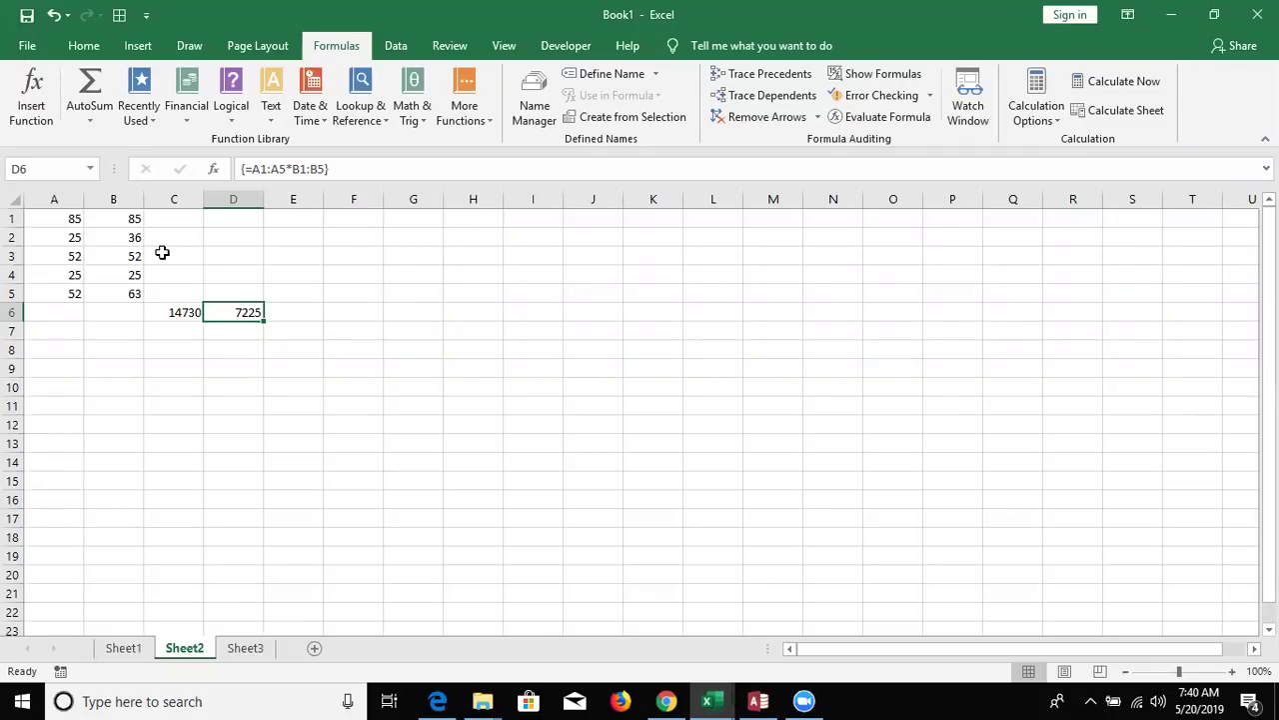
key("Left")
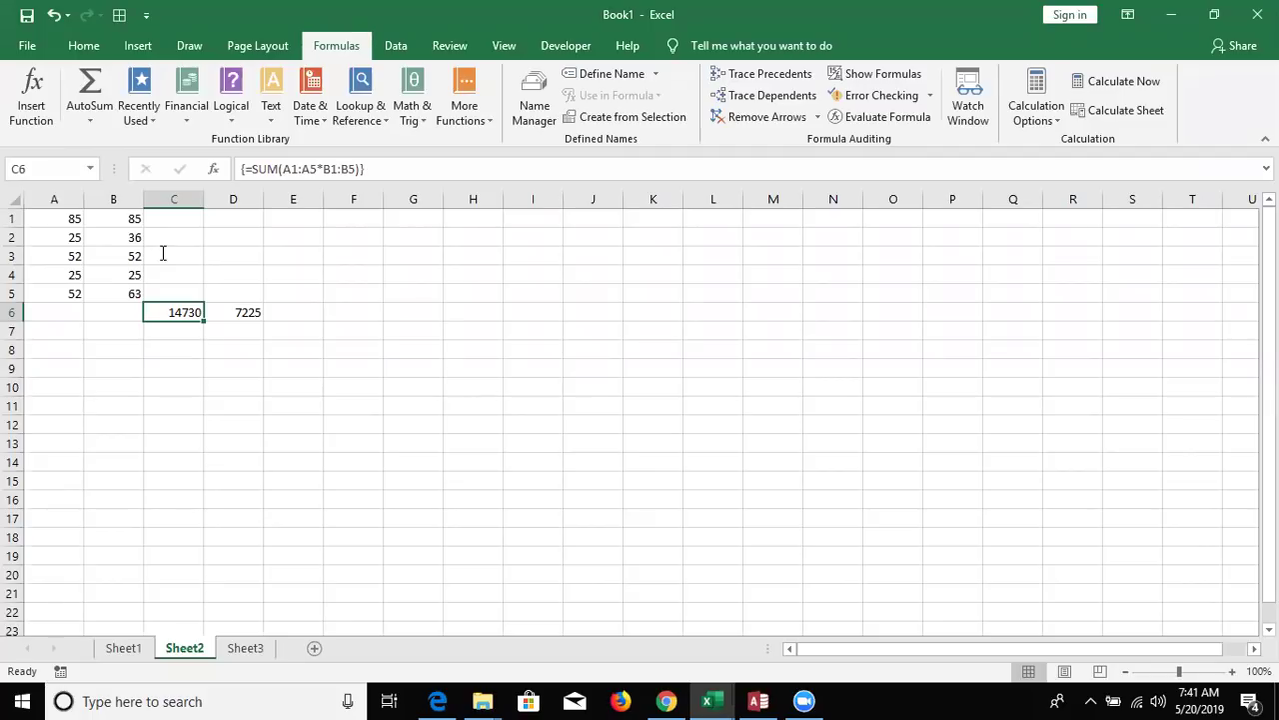
key("alt+Tab")
- Scroll the PDF through pages 395–397 on array constants, then return to the Excel workbook
scroll(162, 253, "down", 1)
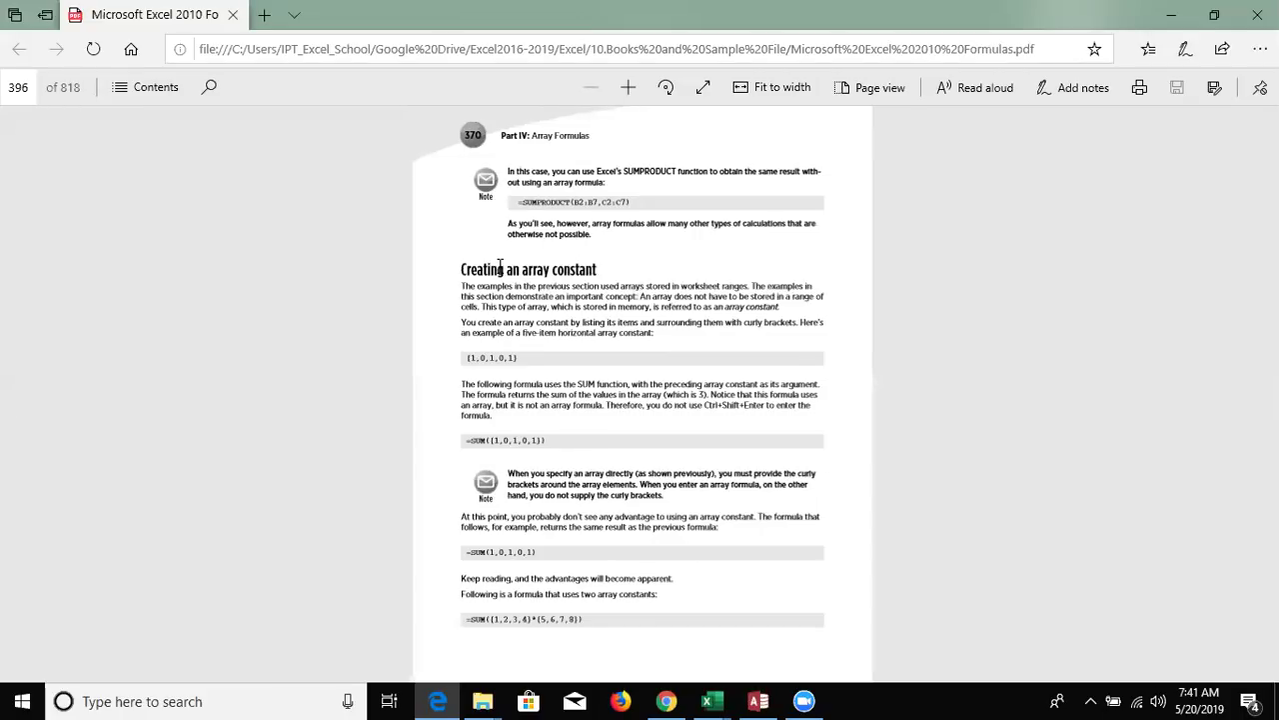
scroll(500, 264, "down", 1)
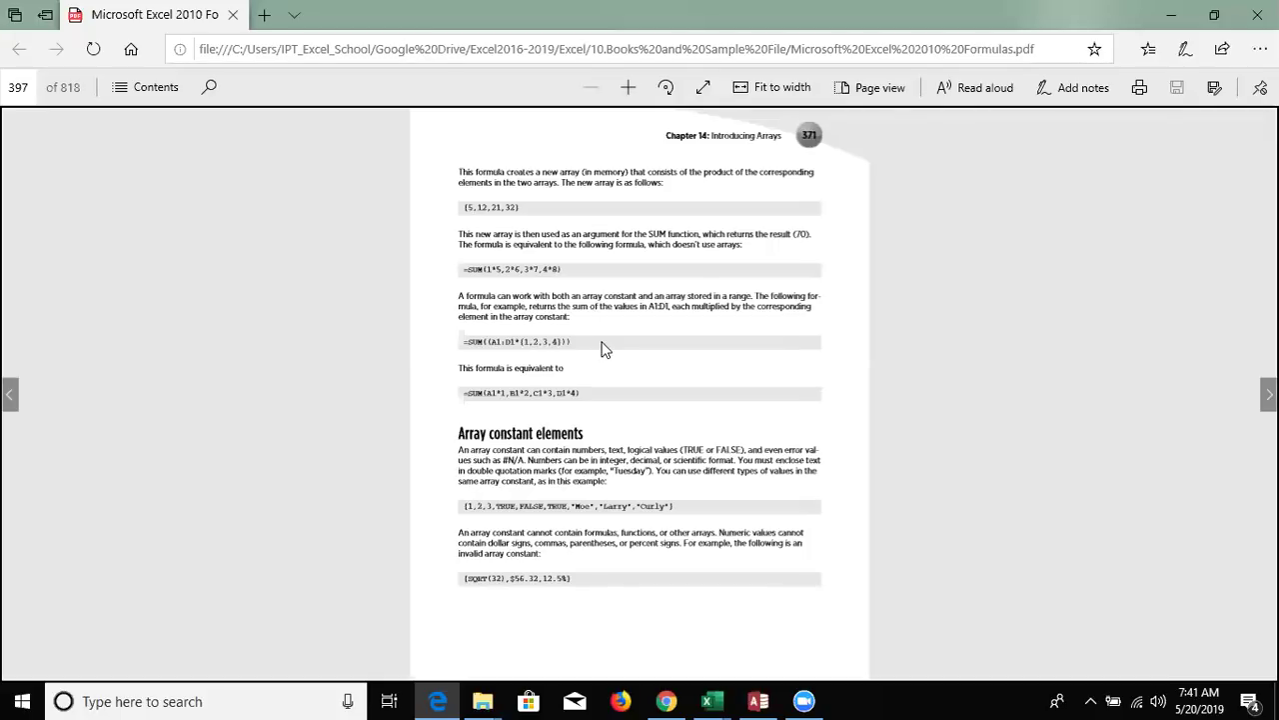
key("alt+Tab")
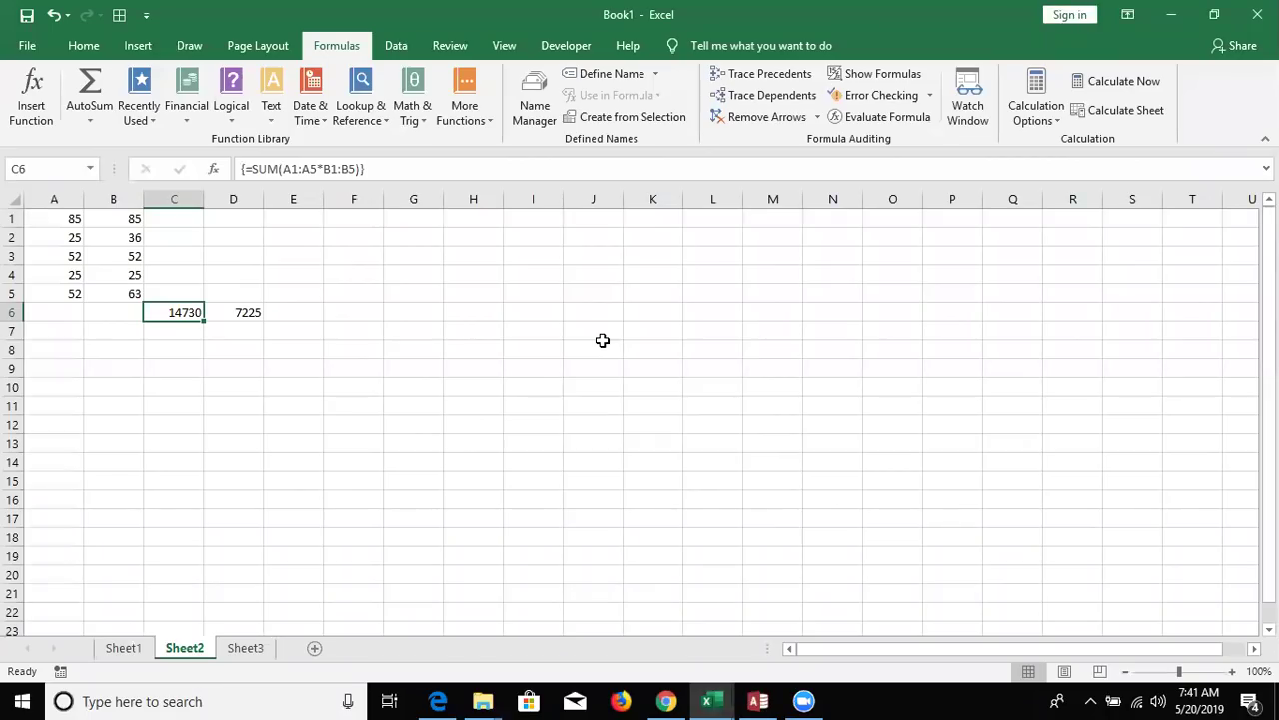
- Start typing =B1:B5*50 in C1 alone, then cancel the unfinished formula
key("Up")
key("Up")
key("Up")
key("Left")
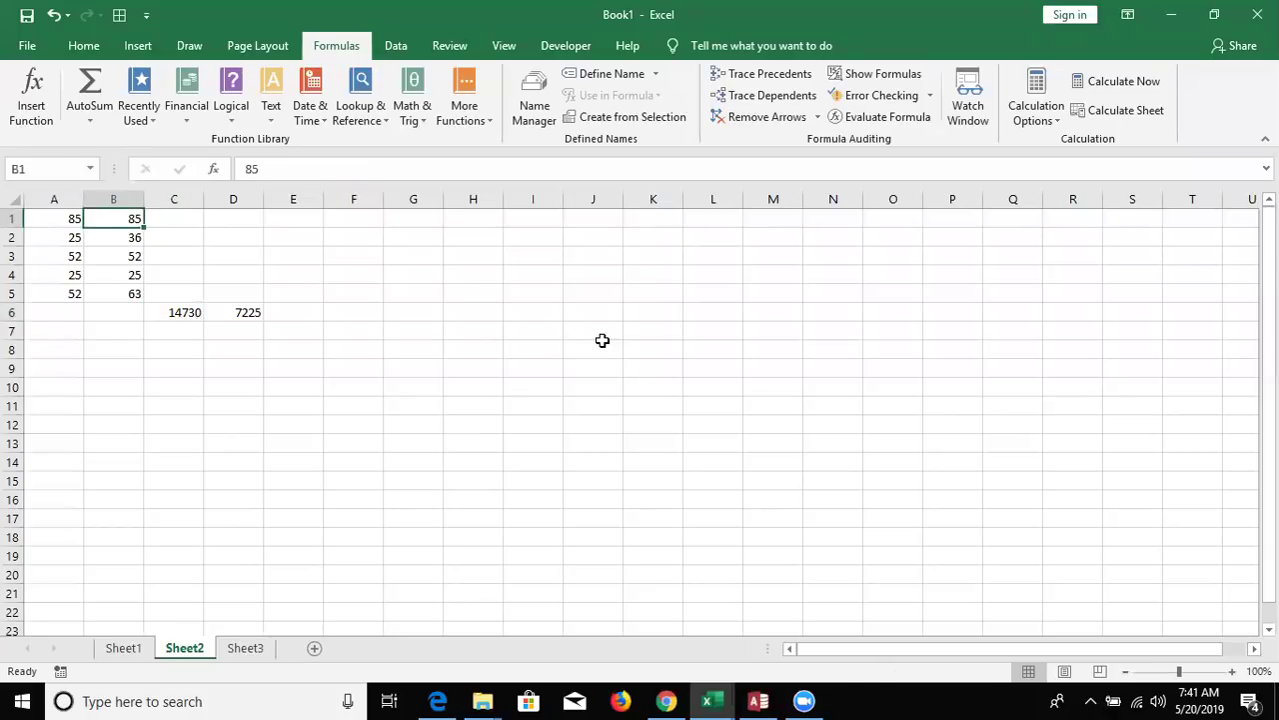
key("shift+Down")
key("shift+Down")
key("shift+Down")
key("Right")
key("Right")
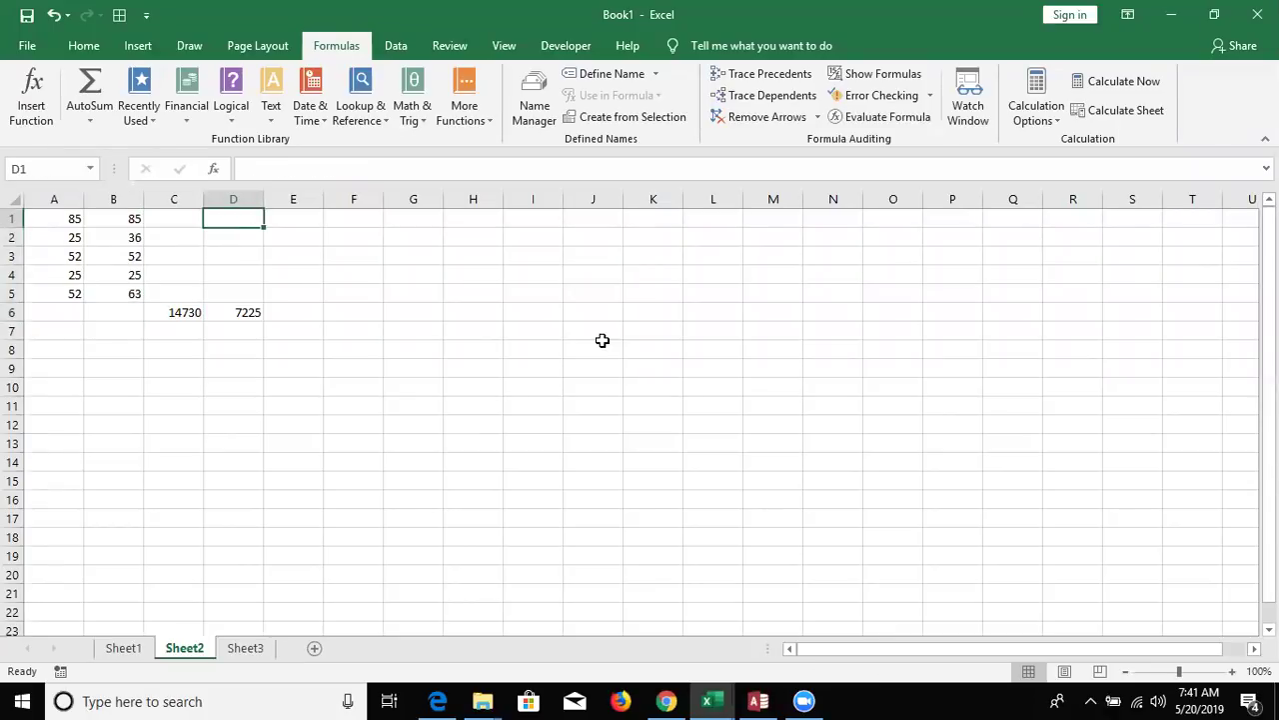
key("Left")
key("Left")
key("shift+Down")
key("shift+Down")
key("shift+Down")
key("Right")
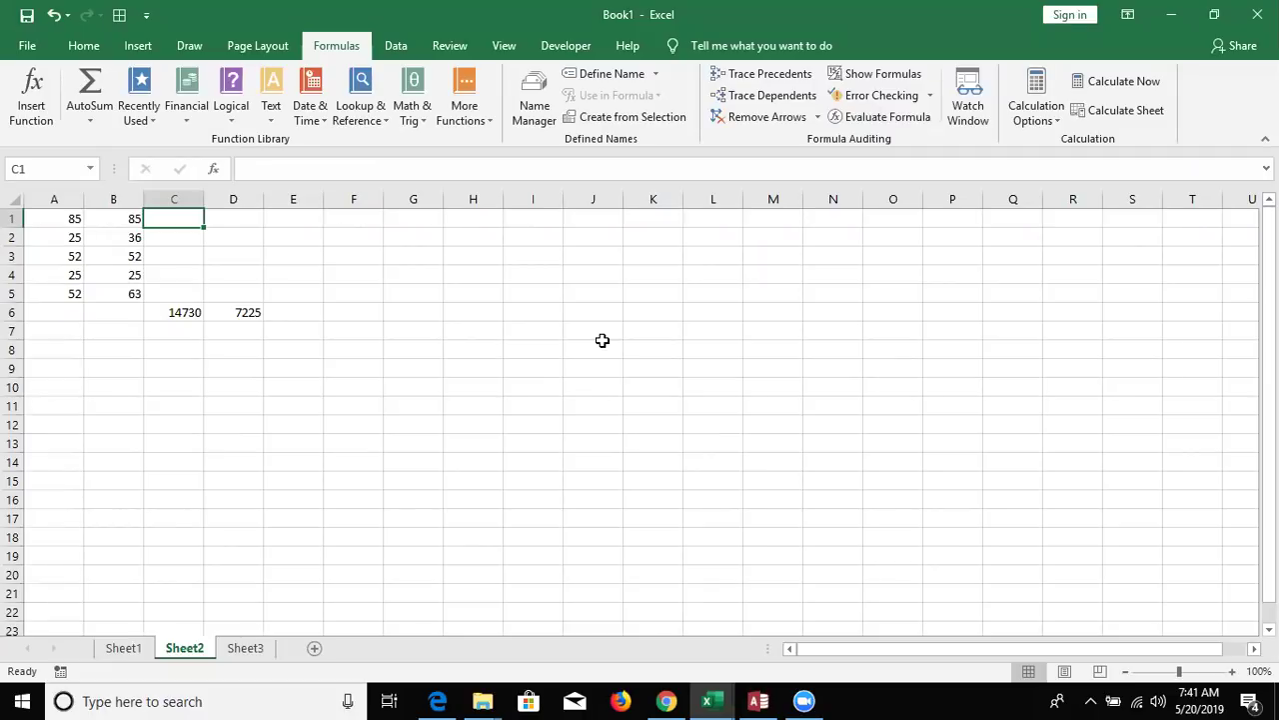
type("=")
key("Left")
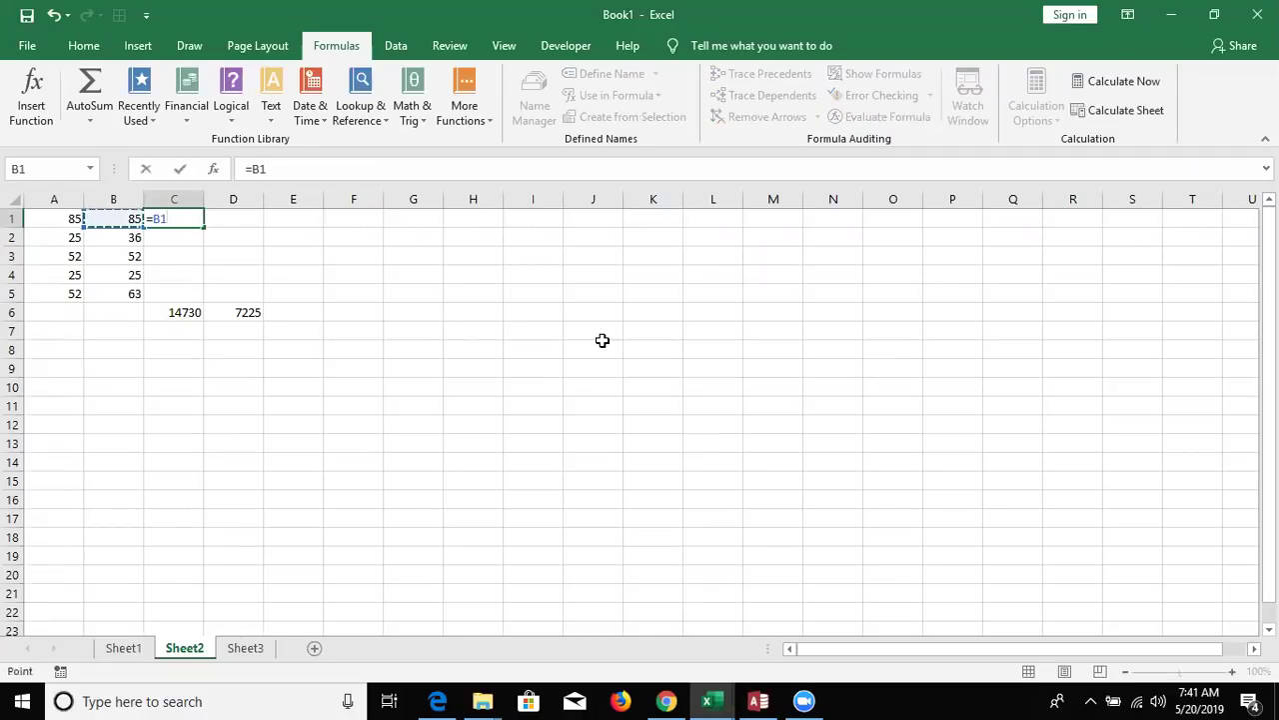
key("shift+Down")
key("shift+Down")
key("shift+Down")
type("*")
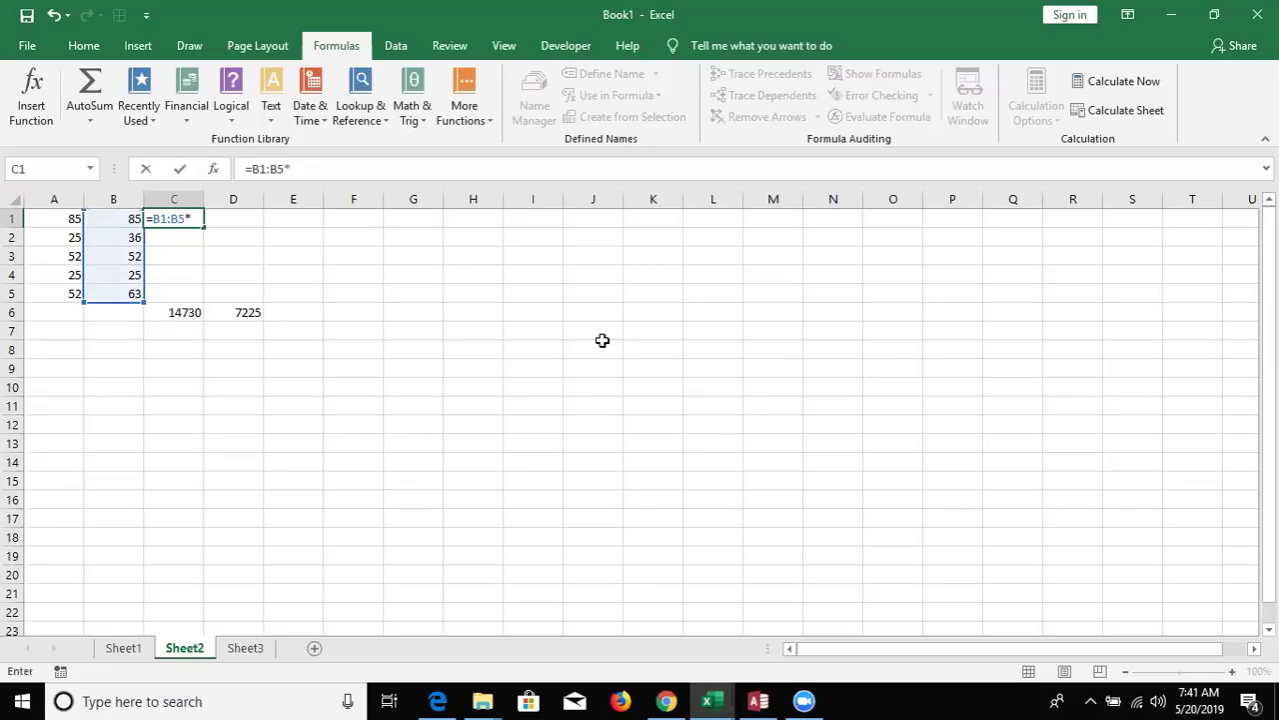
type("50")
key("Escape")
- Enter {=B1:B5*50} across C1:C5, returning 4250, 1800, 2600, 1250 and 3150
key("shift+Down")
key("shift+Down")
key("shift+Down")
key("shift+Down")
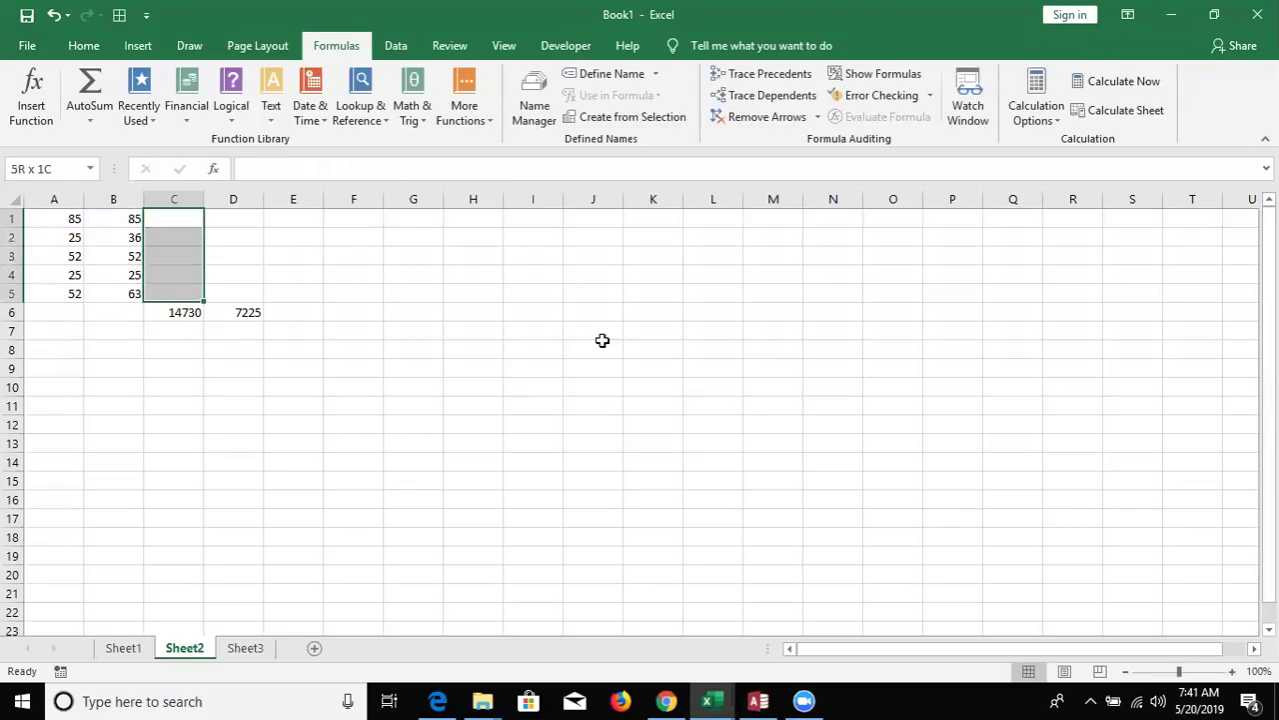
type("=")
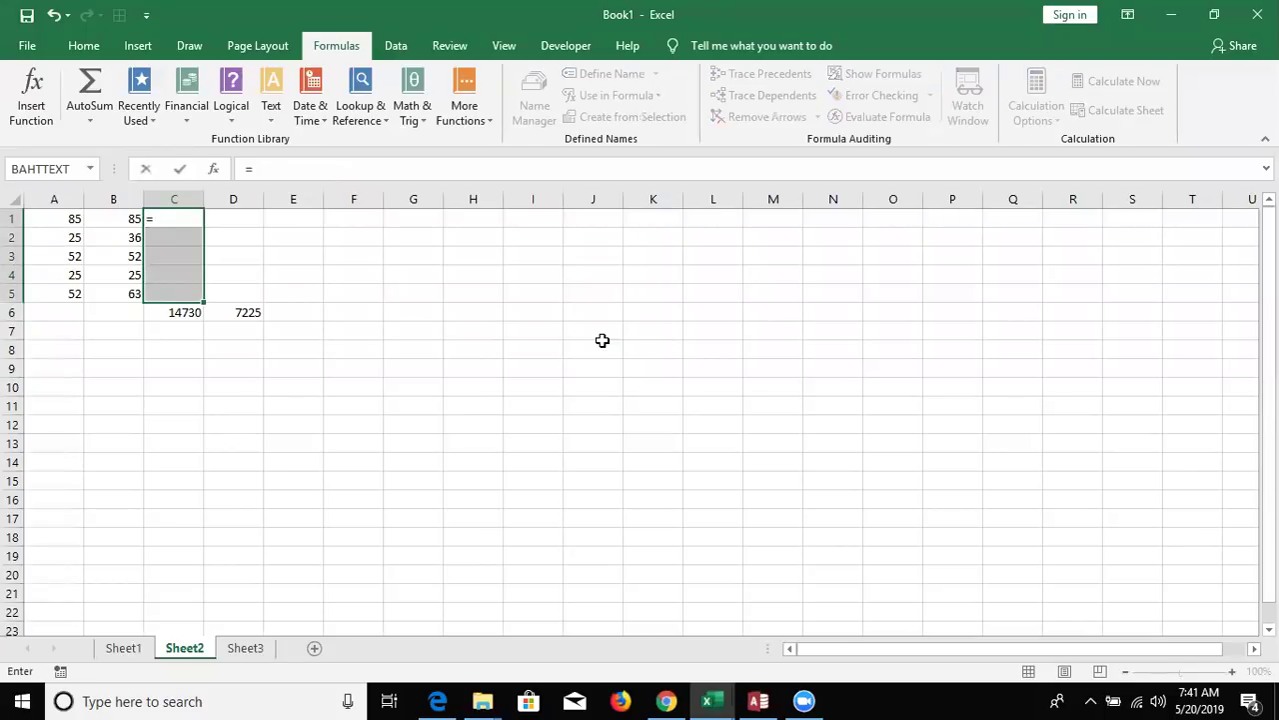
key("Left")
key("shift+Down")
key("shift+Down")
key("shift+Down")
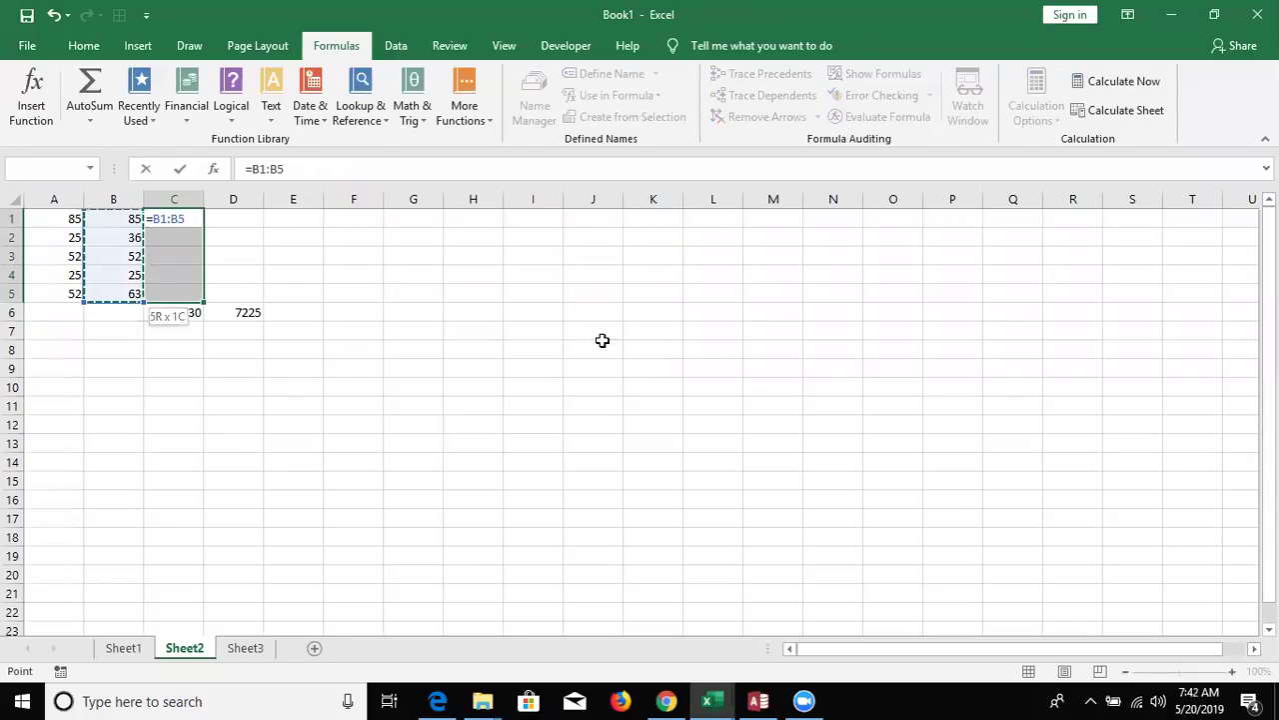
type("*50")
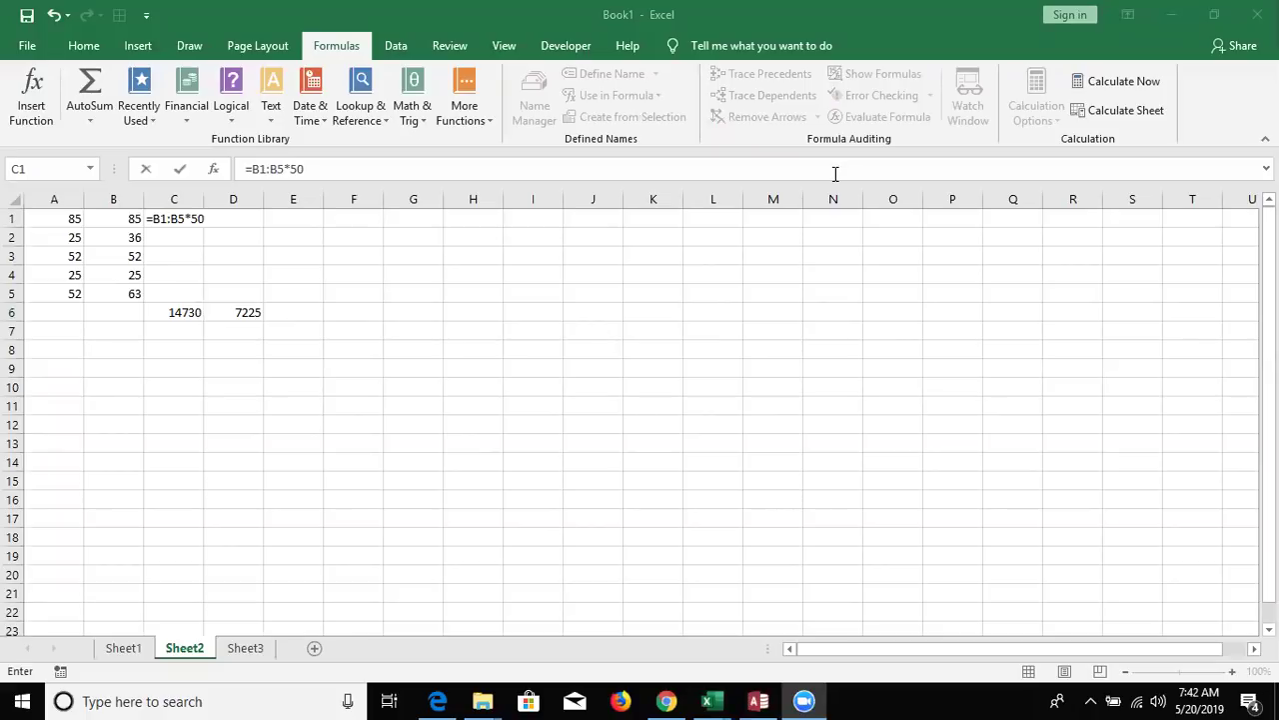
left_click(288, 276)
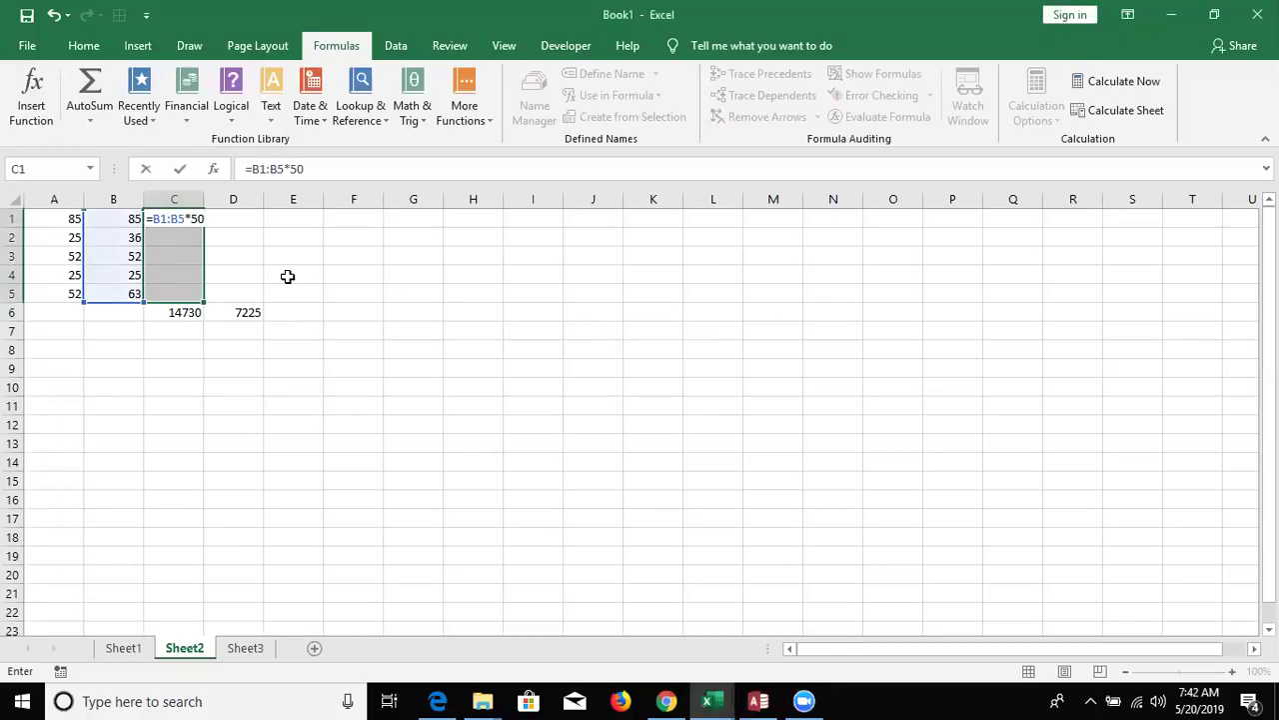
key("ctrl+shift+Return")
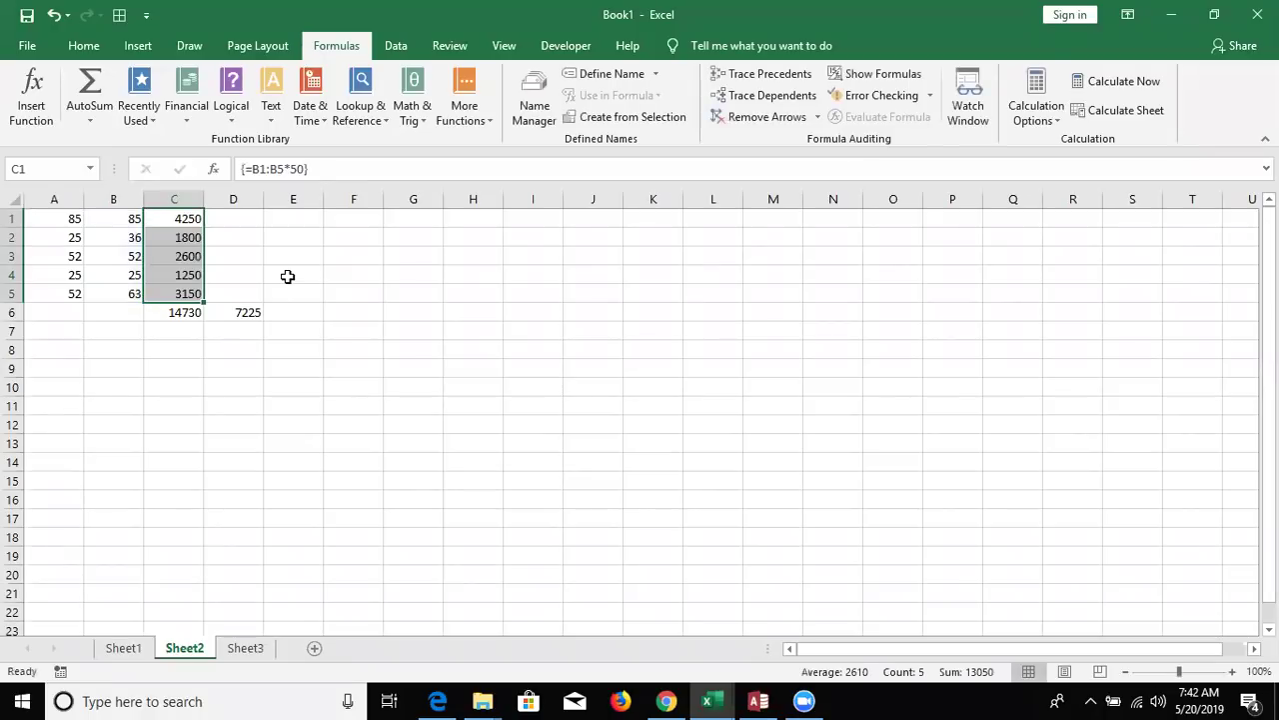
key("Down")
key("Down")
key("Down")
key("Down")
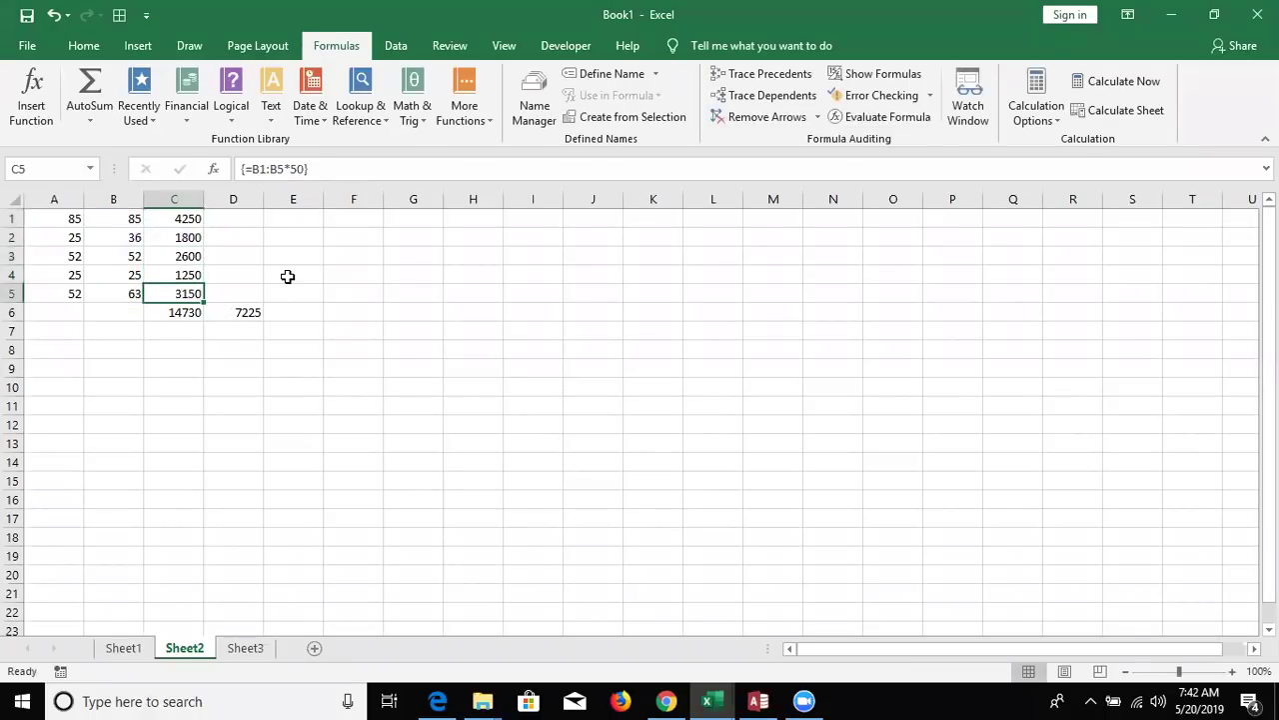
- Enter =SUM(B1:B5*50) in E6 as a plain formula
key("Right")
key("Down")
key("Down")
key("Right")
key("Up")
type("=sum")
key("Tab")
key("Left")
key("Left")
key("Left")
key("Left")
key("Up")
key("Right")
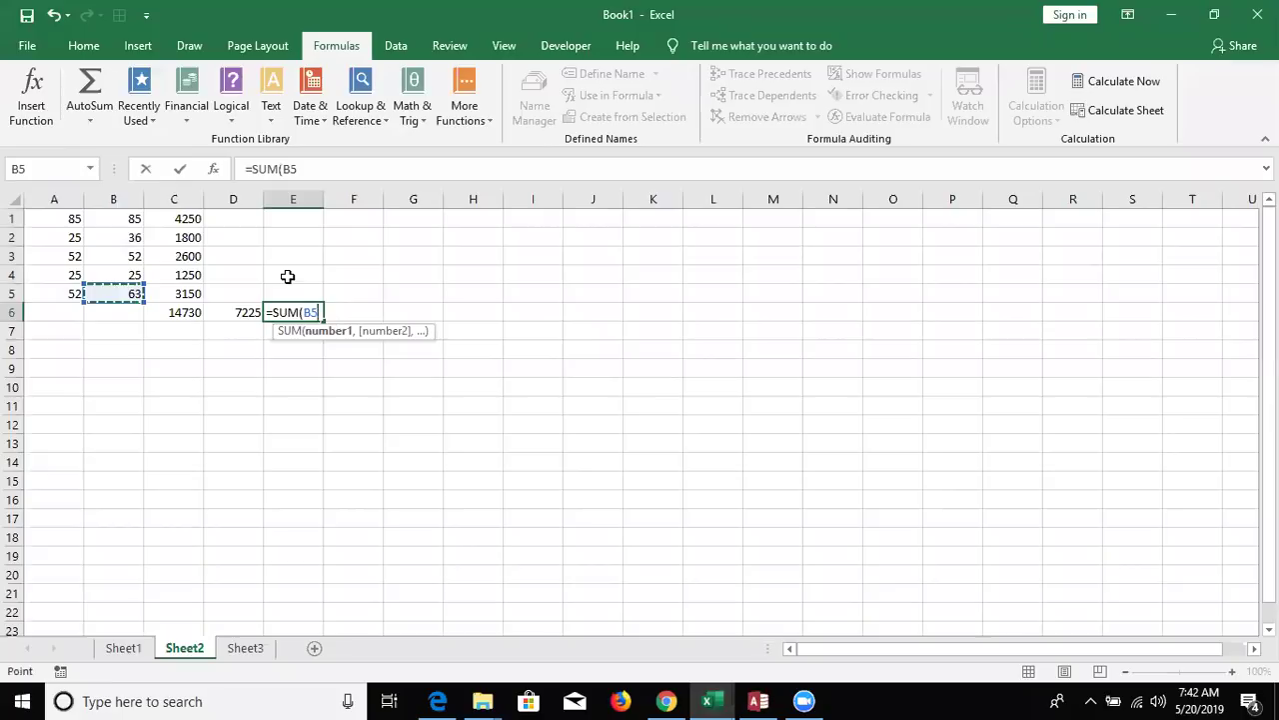
key("shift+Up")
key("shift+Up")
key("shift+Up")
type("*50")
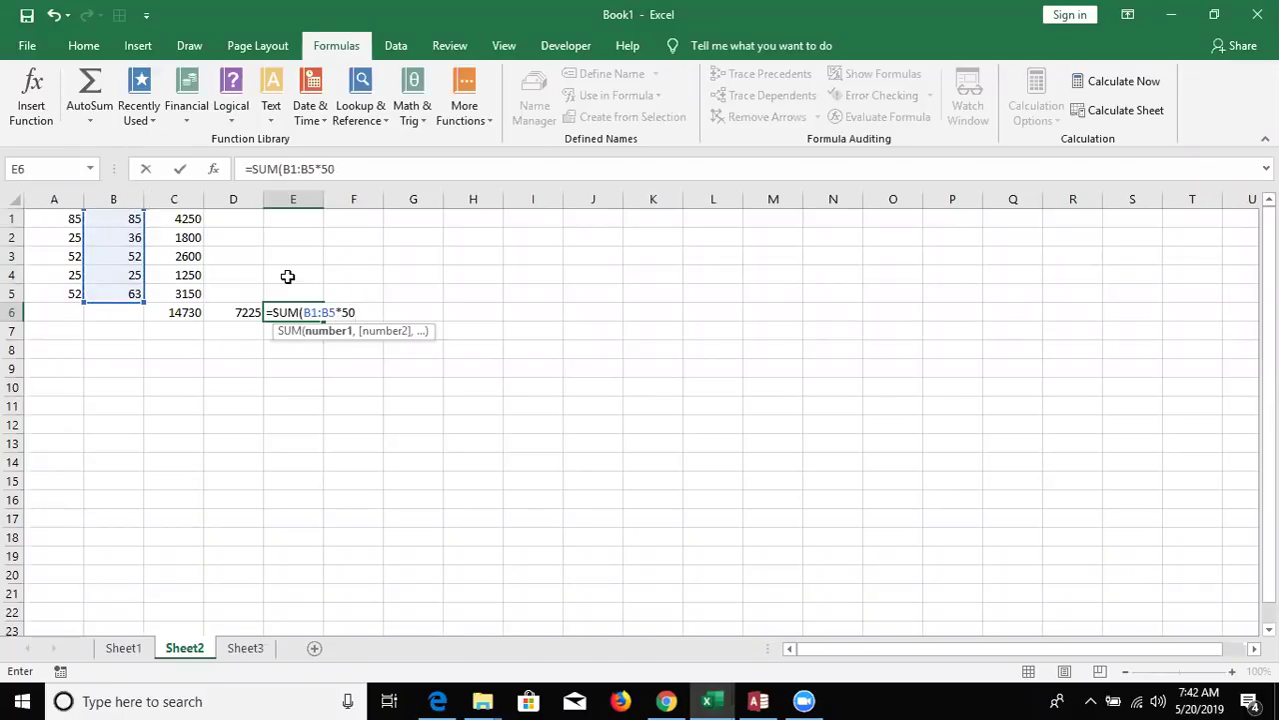
key("Return")
- Re-enter E6 as the array formula {=SUM(B1:B5*50)} showing 13050, then switch to the PDF
key("Up")
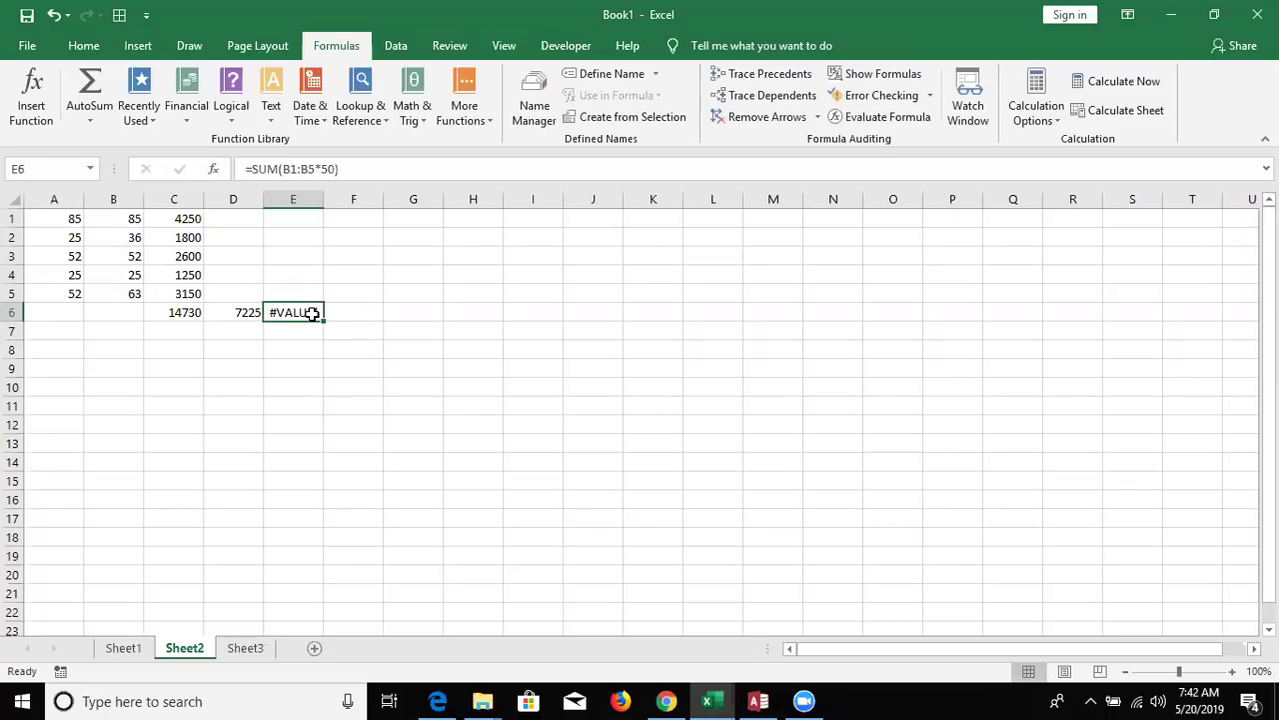
key("F2")
key("ctrl+shift+Return")
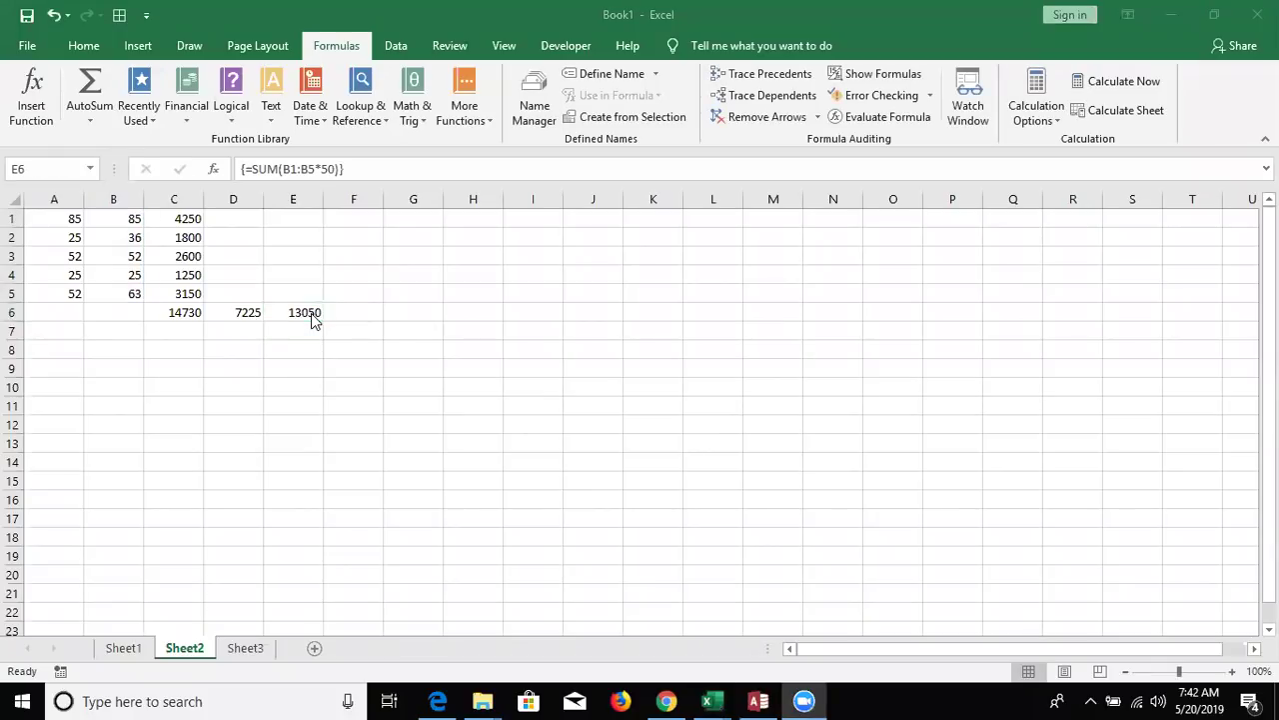
key("alt+Tab")
key("alt+Tab")
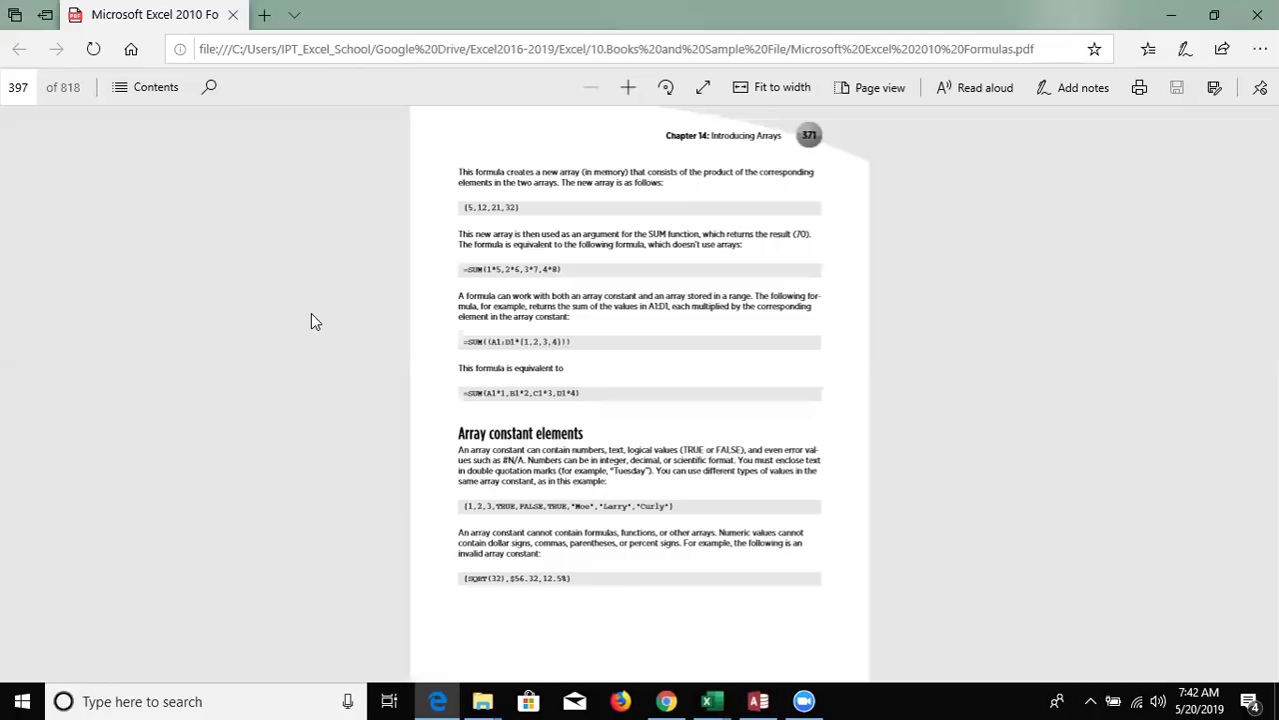
- Scroll ahead through the PDF's array-formula chapter, briefly highlighting text on the array formula line
left_click(543, 343)
scroll(534, 509, "down", 2)
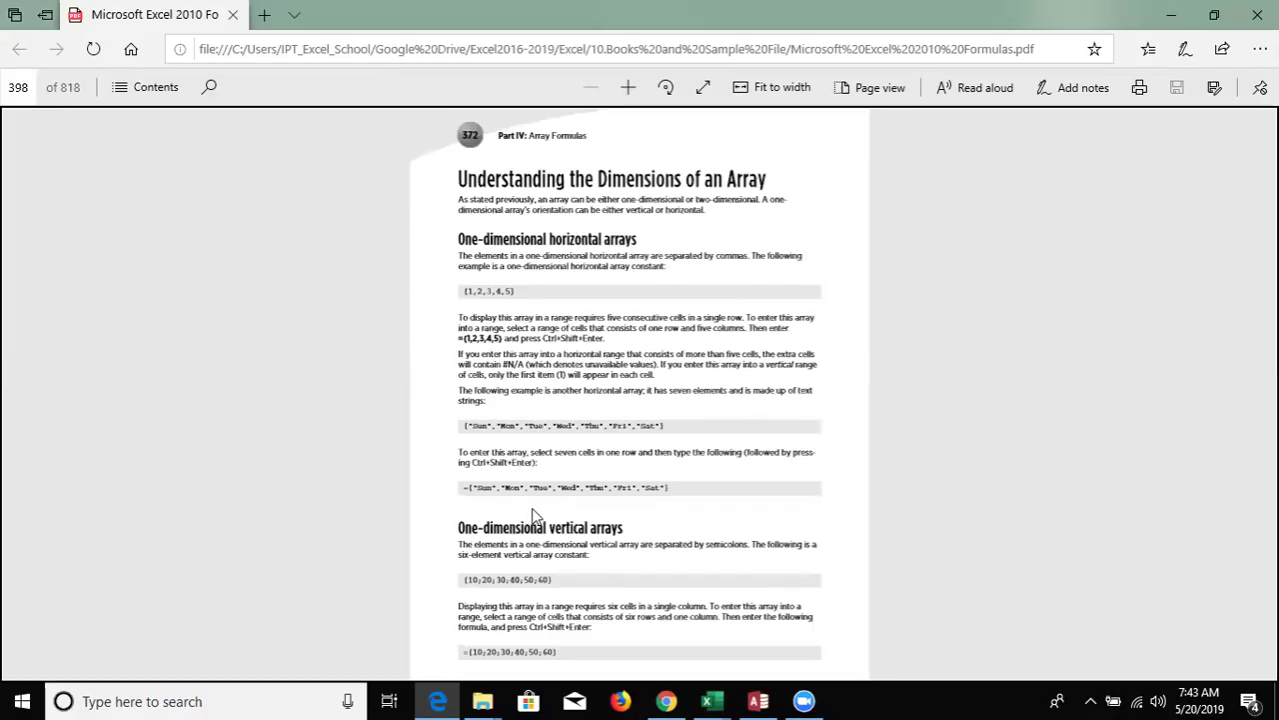
scroll(532, 515, "down", 1)
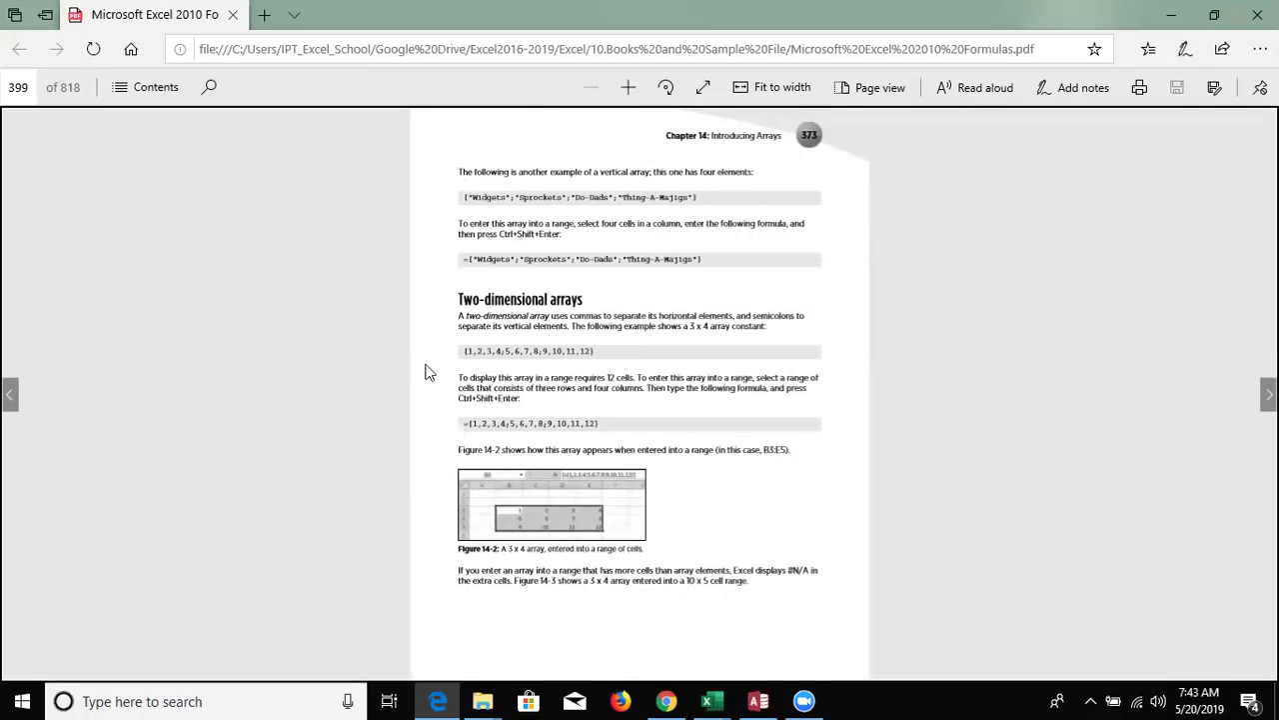
double_click(477, 421)
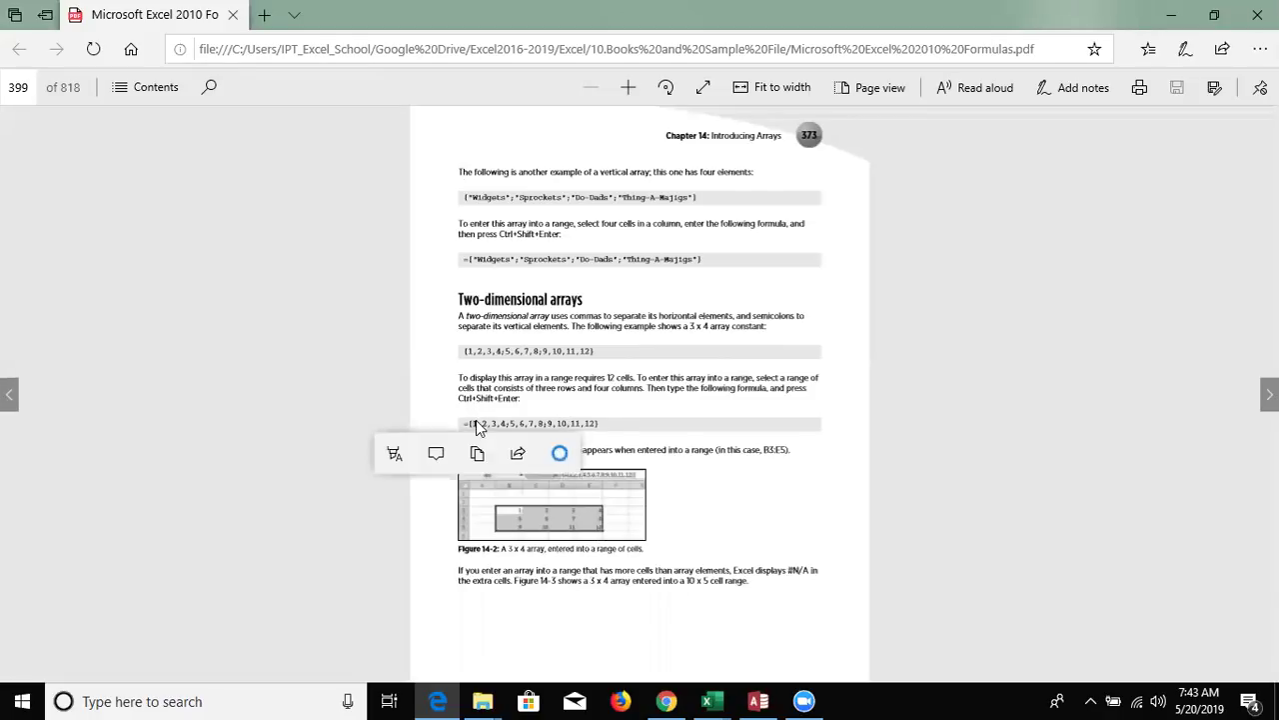
left_click(537, 422)
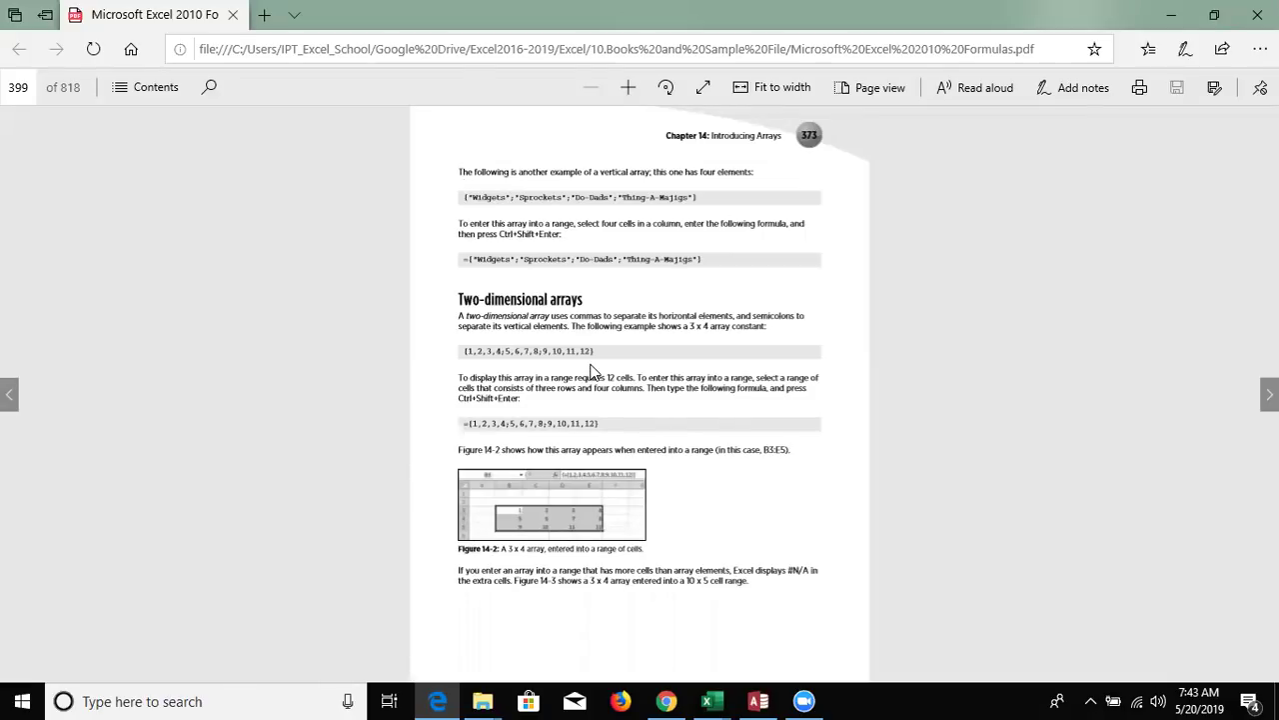
scroll(592, 372, "down", 3)
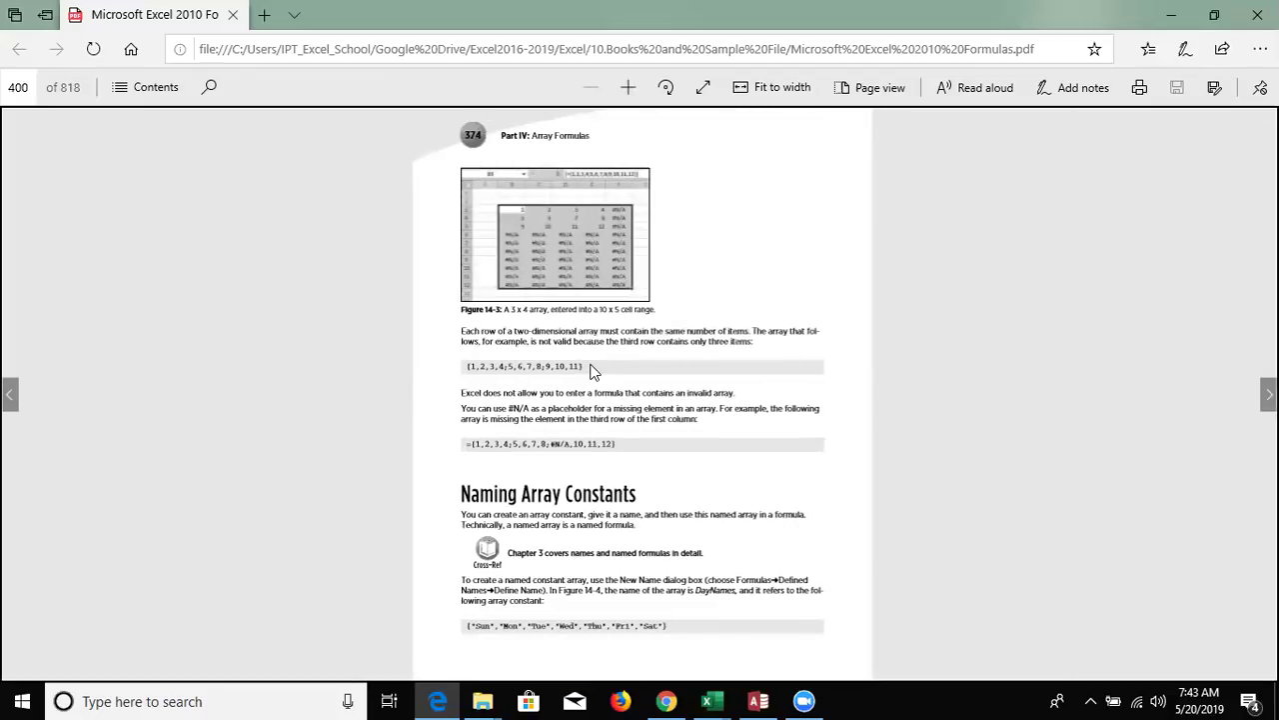
scroll(592, 372, "down", 3)
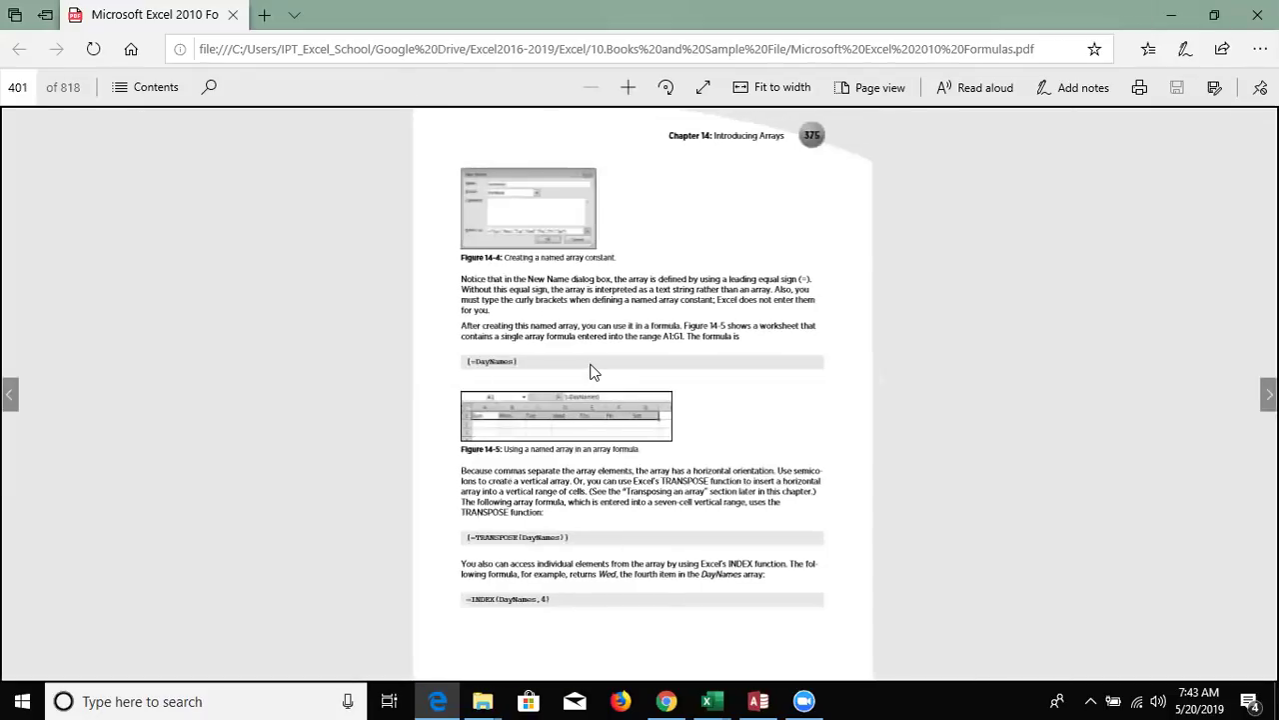
scroll(592, 372, "down", 3)
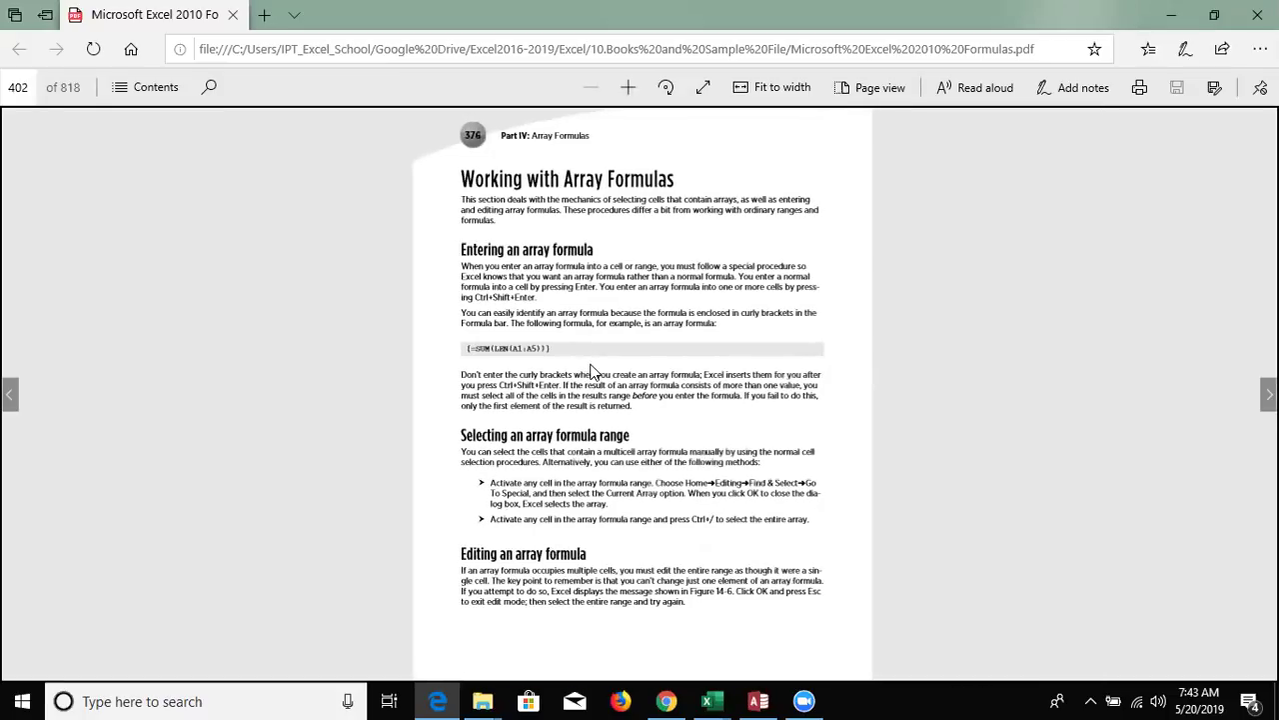
scroll(592, 372, "down", 3)
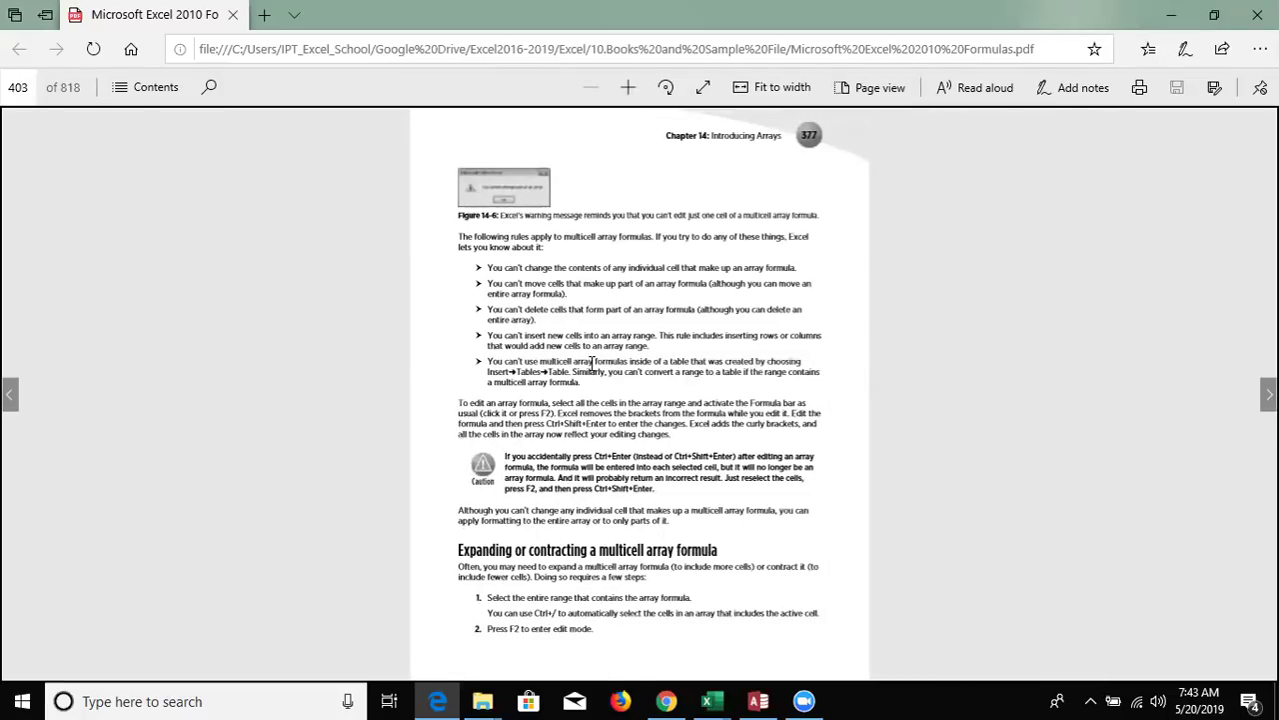
scroll(592, 368, "down", 3)
scroll(592, 368, "down", 3)
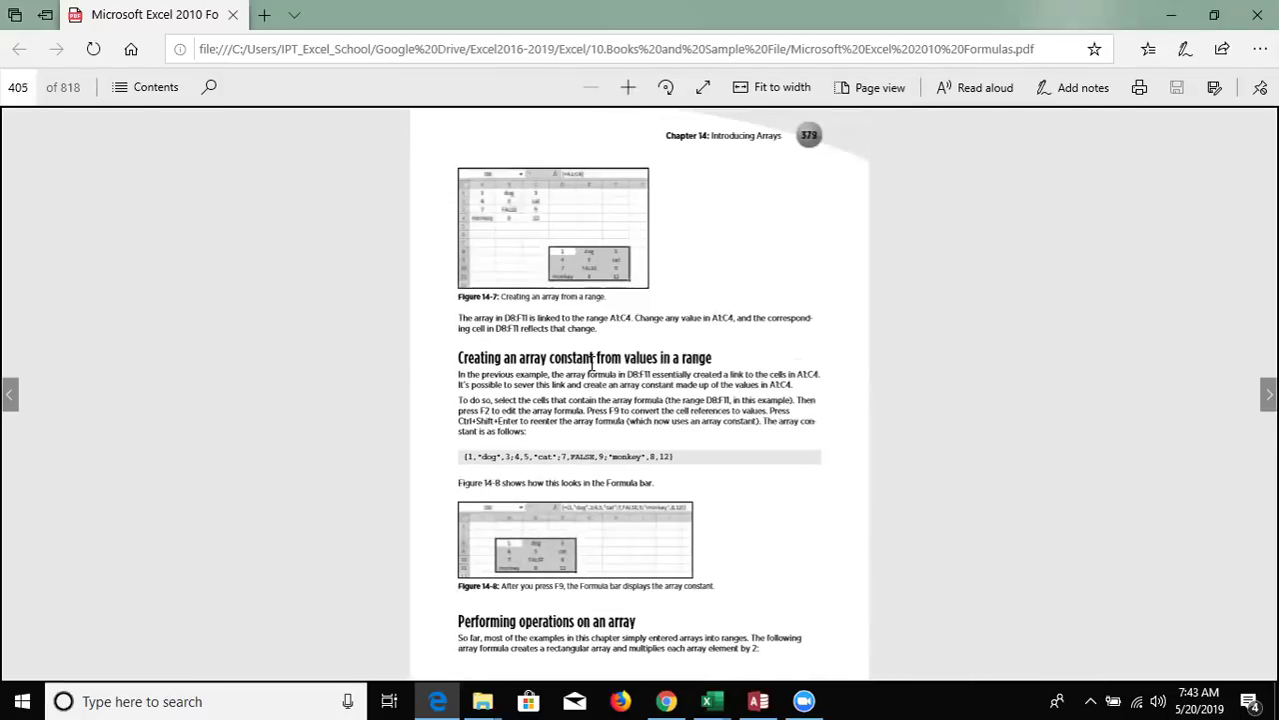
scroll(590, 371, "down", 3)
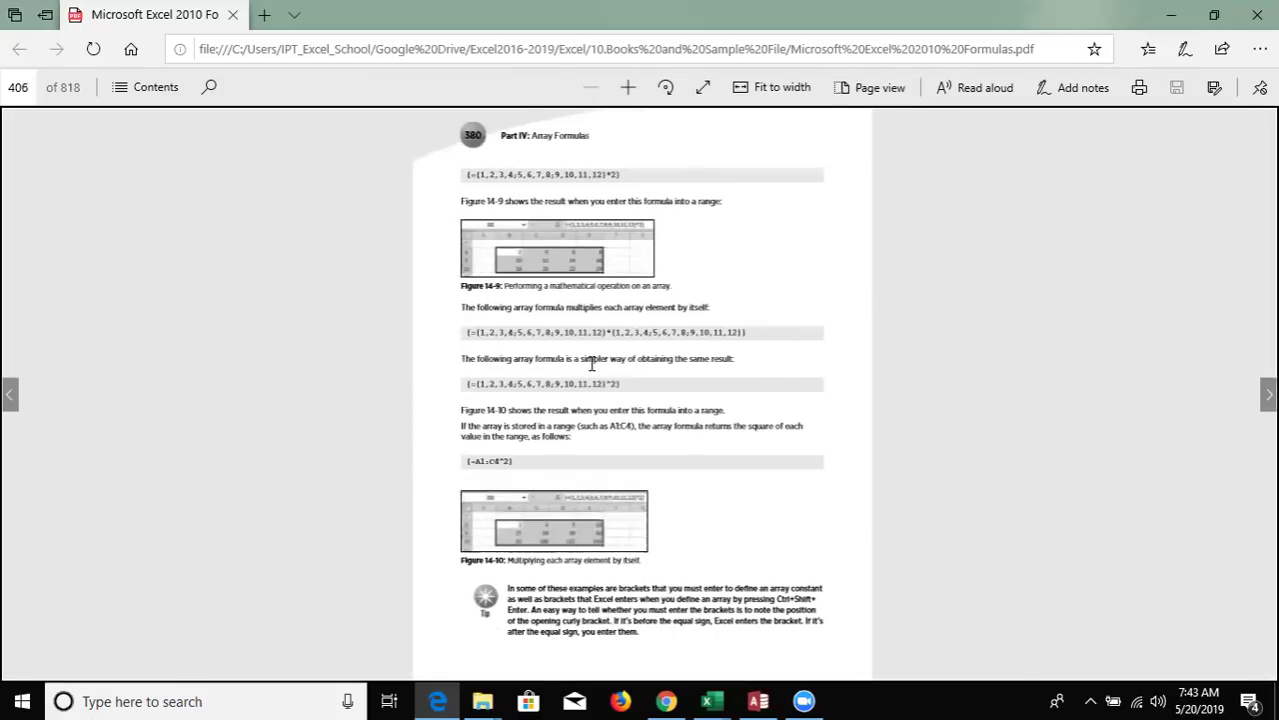
scroll(591, 363, "down", 3)
scroll(592, 363, "down", 3)
scroll(592, 363, "down", 3)
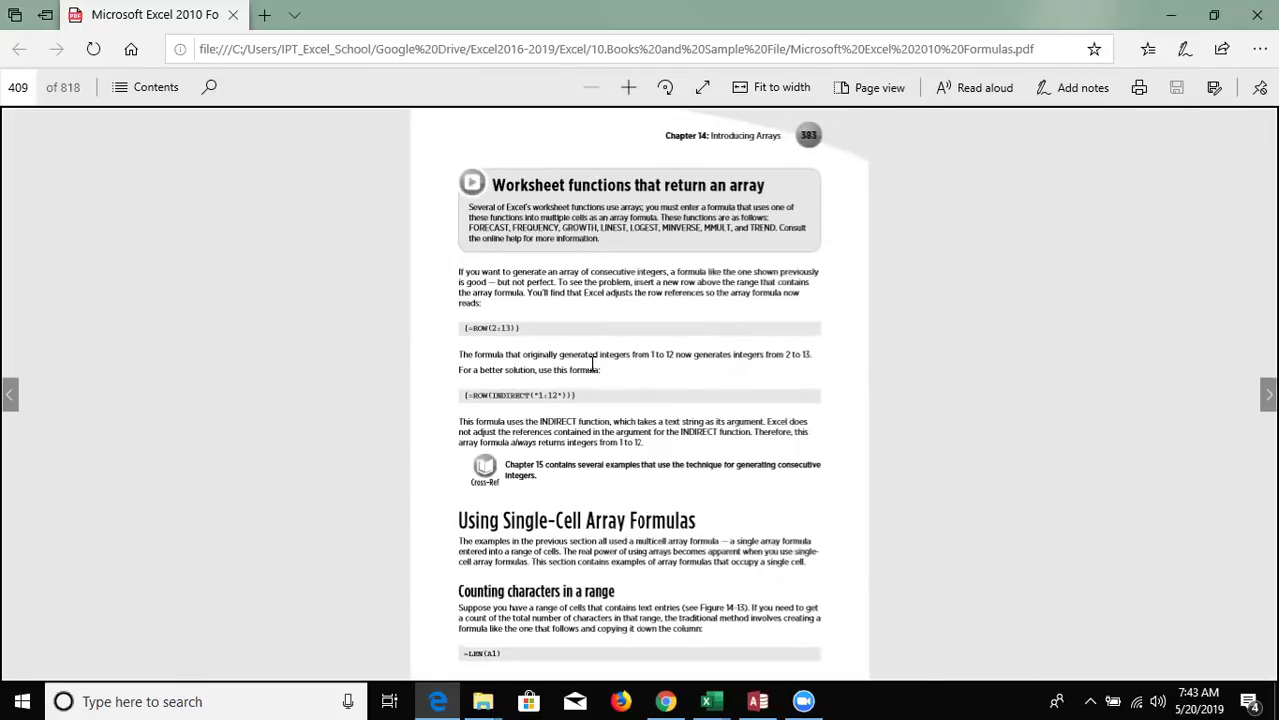
scroll(592, 365, "down", 3)
scroll(591, 368, "down", 3)
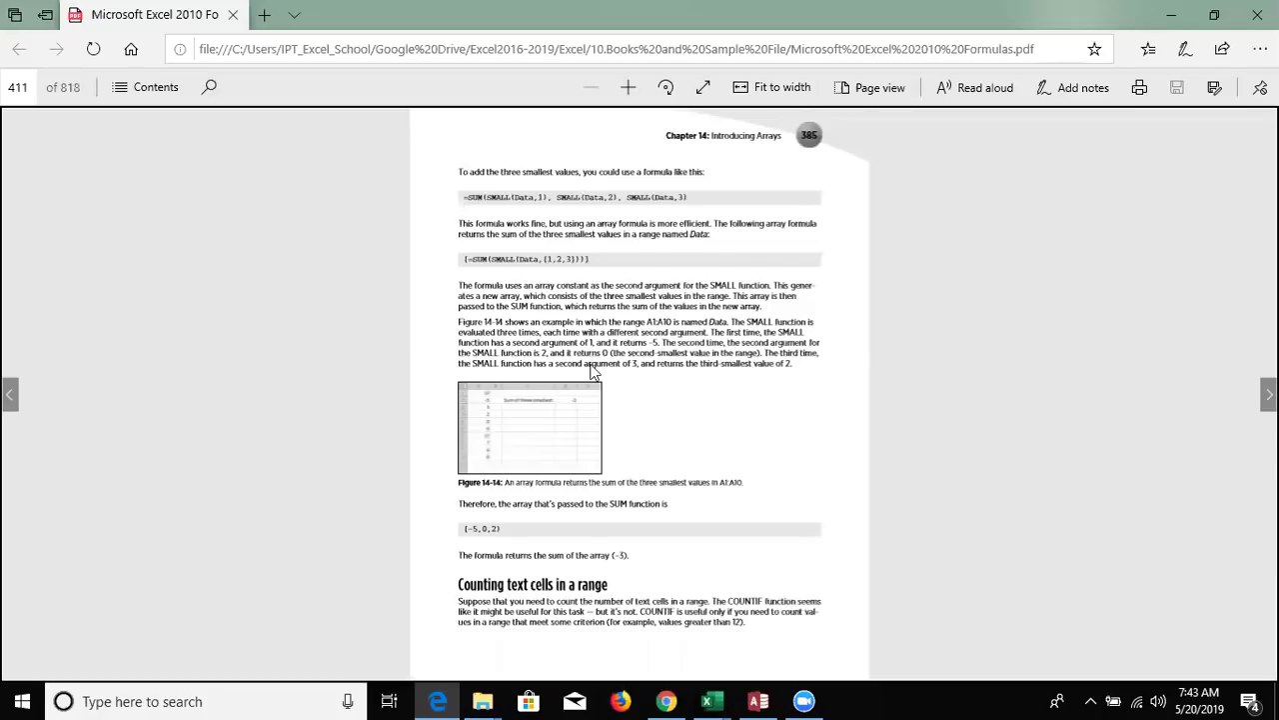
scroll(591, 367, "down", 3)
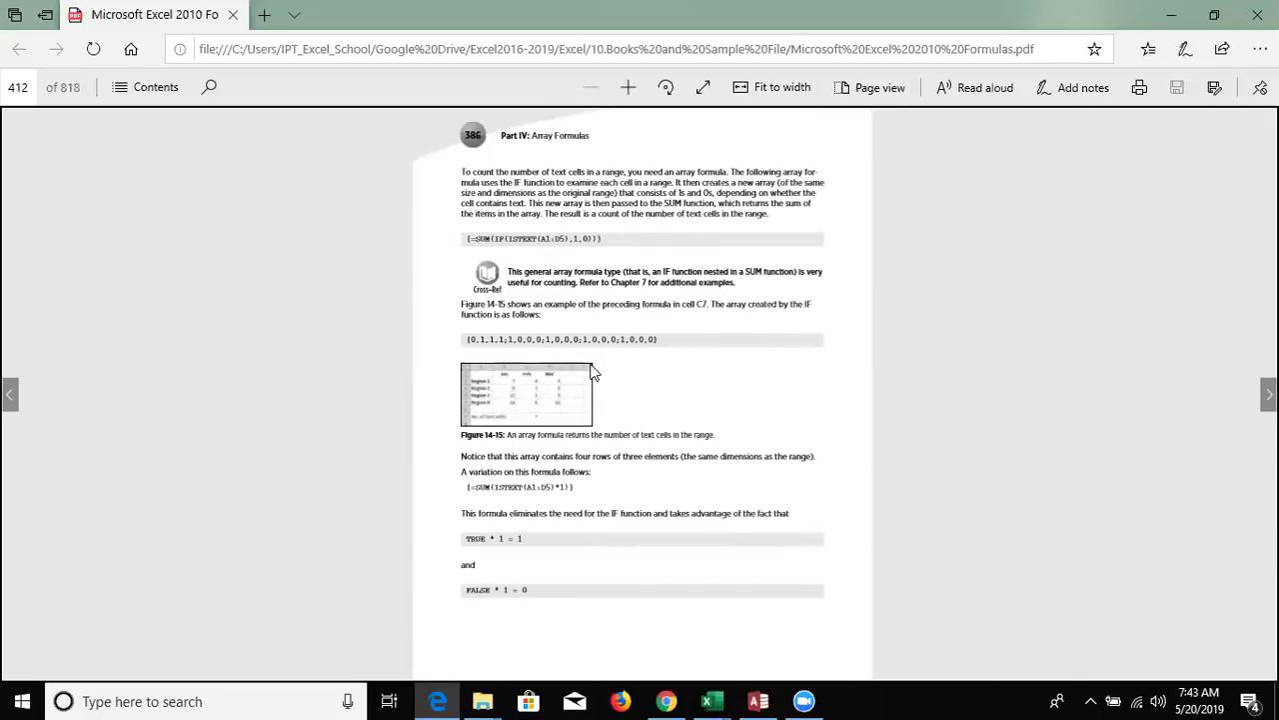
scroll(591, 372, "down", 3)
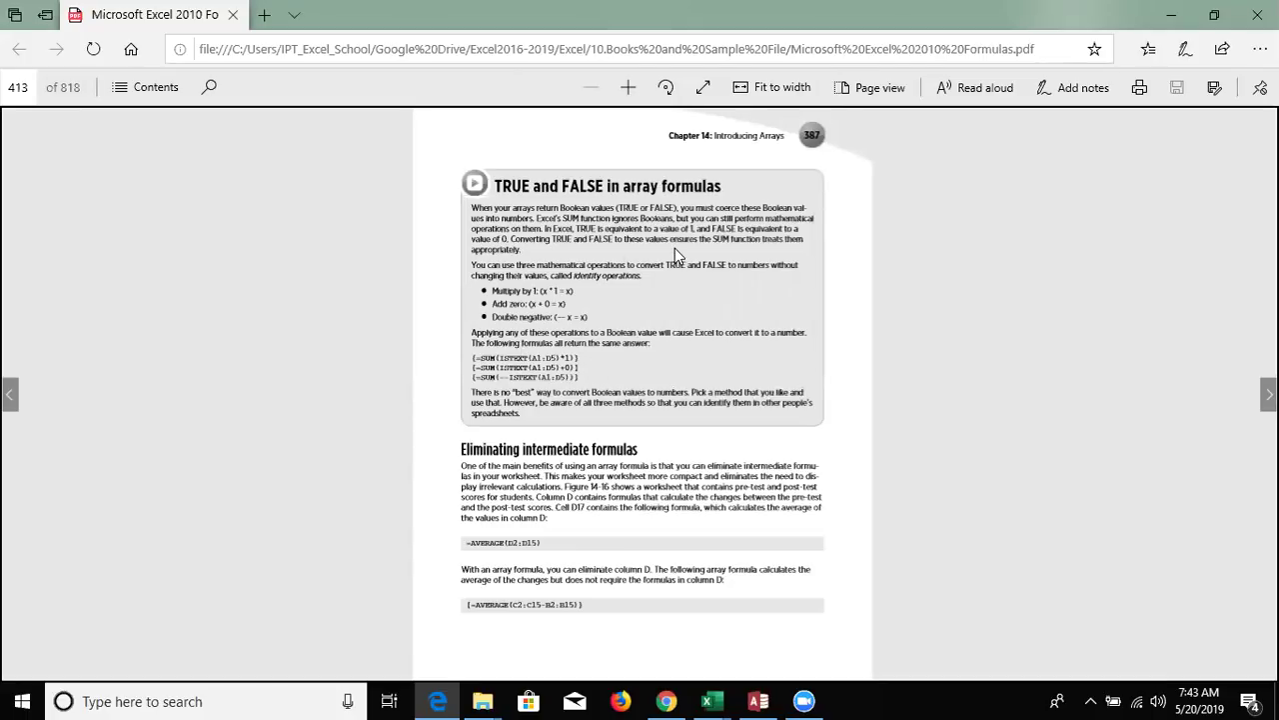
scroll(675, 250, "down", 3)
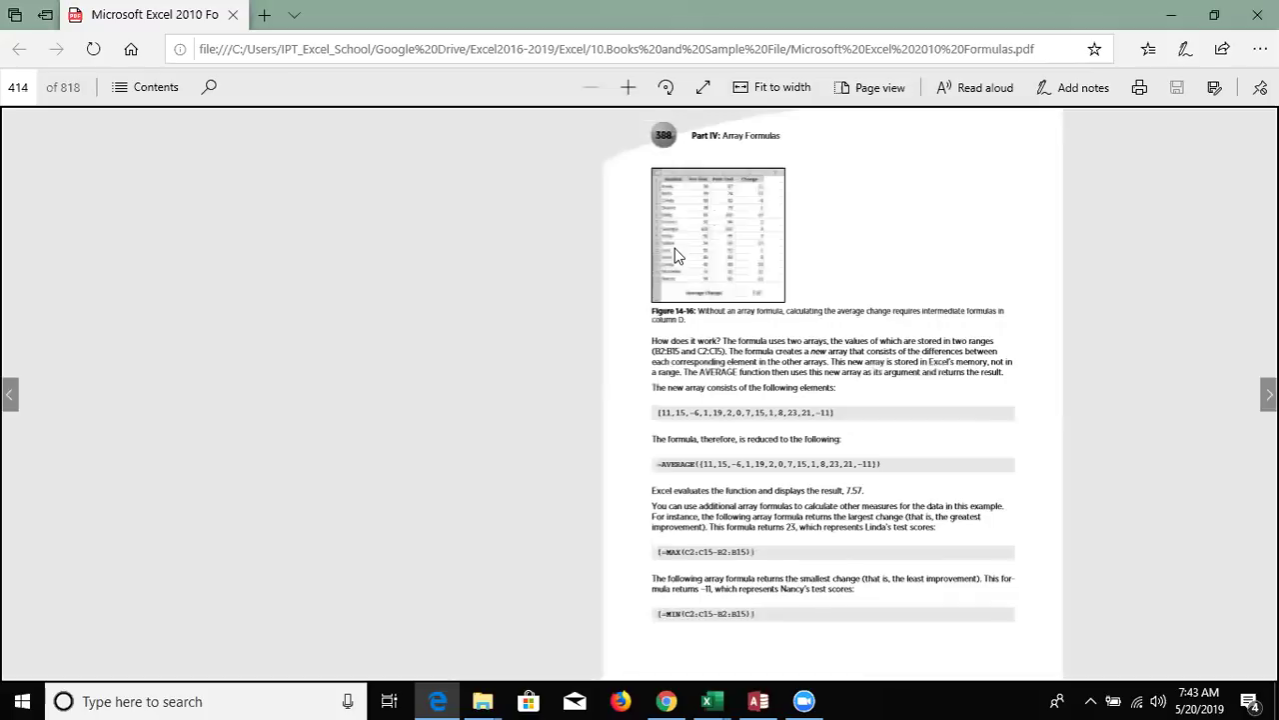
scroll(677, 256, "down", 2)
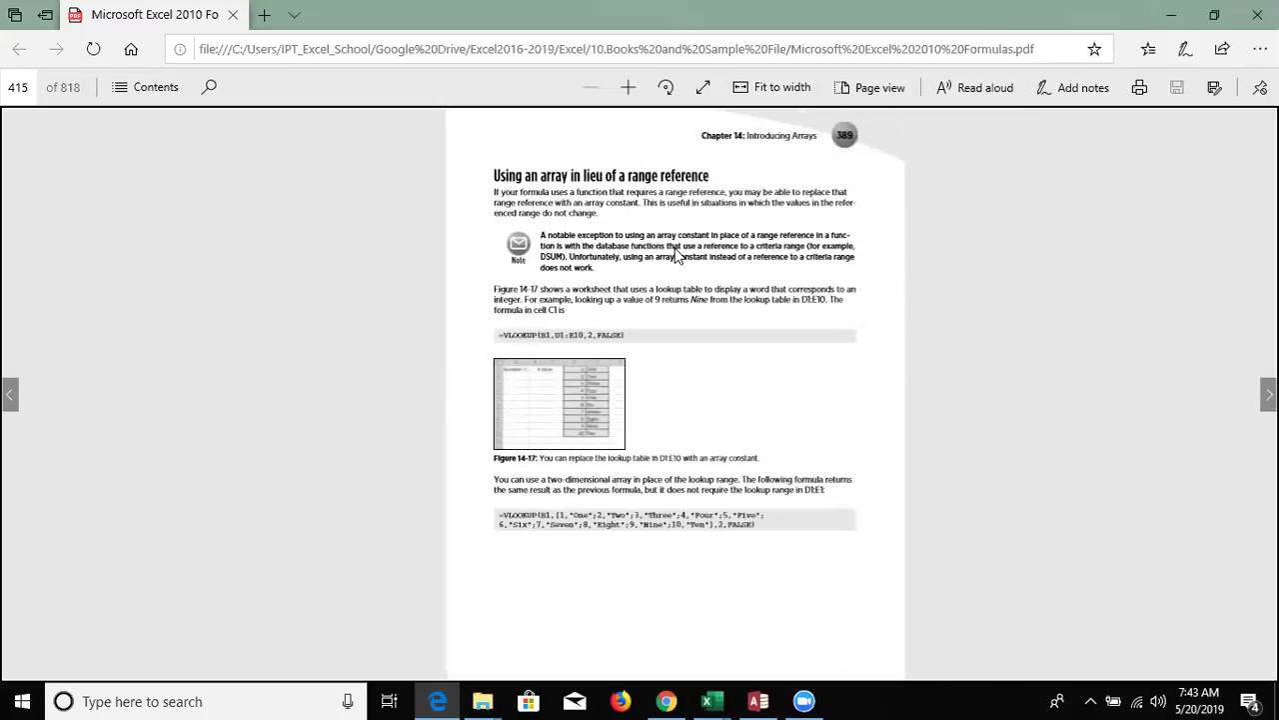
scroll(676, 250, "down", 2)
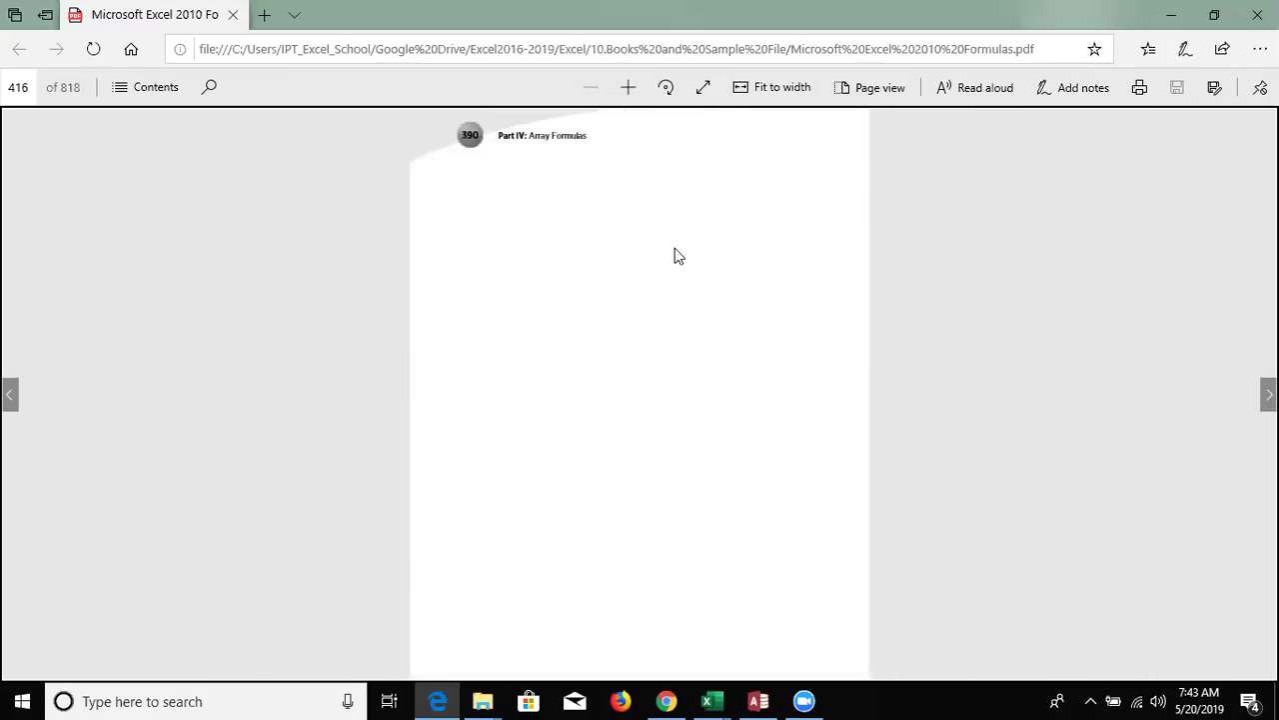
scroll(676, 251, "down", 2)
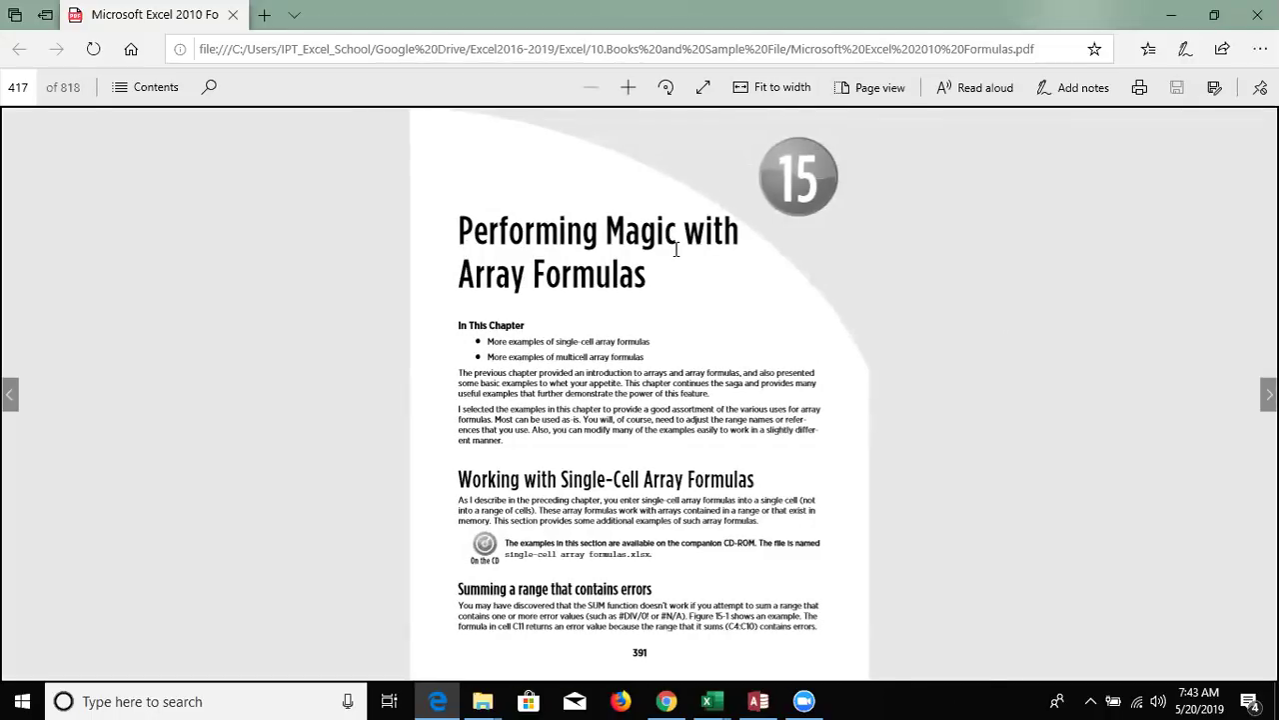
- Scroll back up and highlight the words 'enter' and 'FREQUENCY' in the boxed note and list
scroll(676, 250, "up", 2)
scroll(677, 250, "up", 2)
scroll(676, 252, "up", 2)
scroll(674, 256, "up", 3)
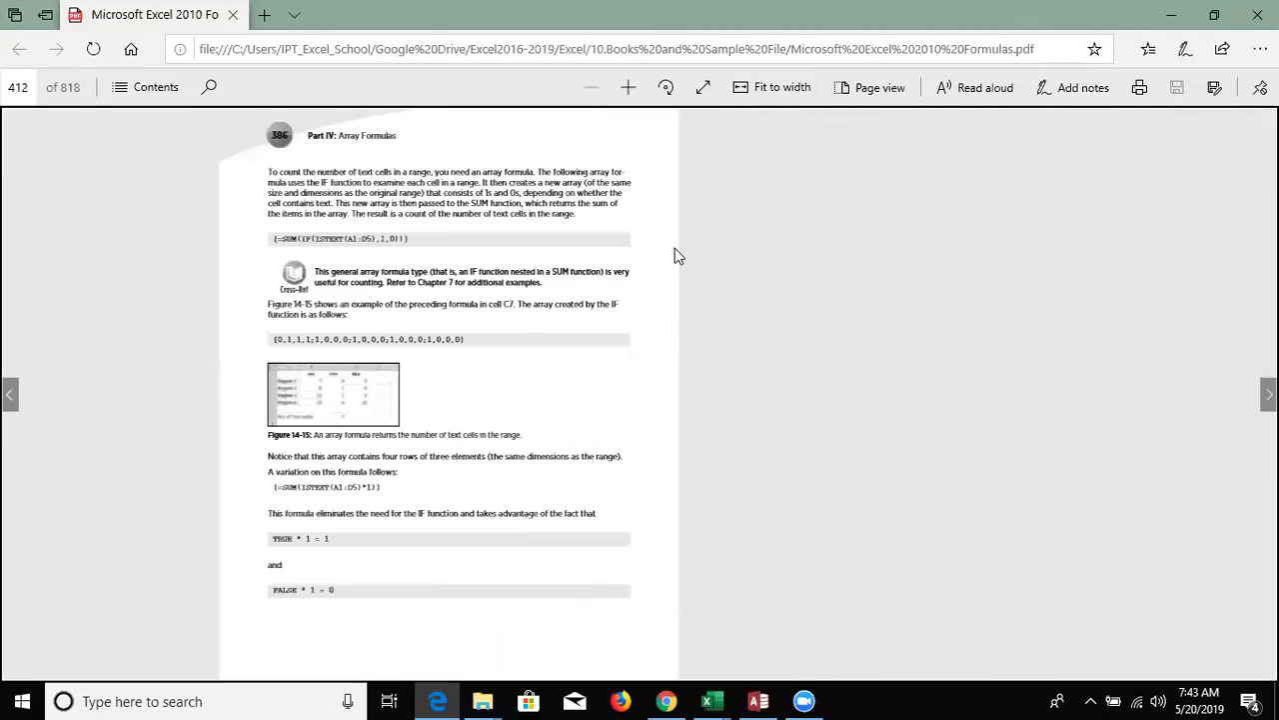
scroll(674, 255, "up", 2)
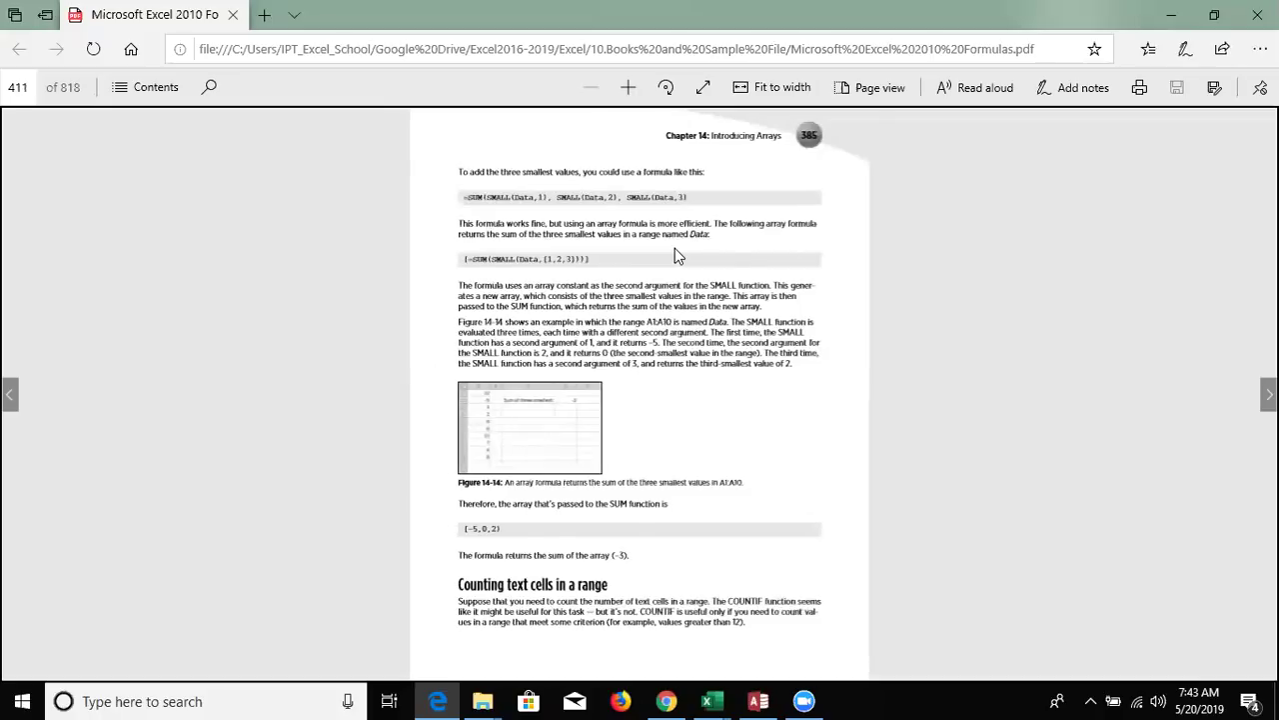
scroll(675, 256, "up", 2)
scroll(675, 255, "up", 2)
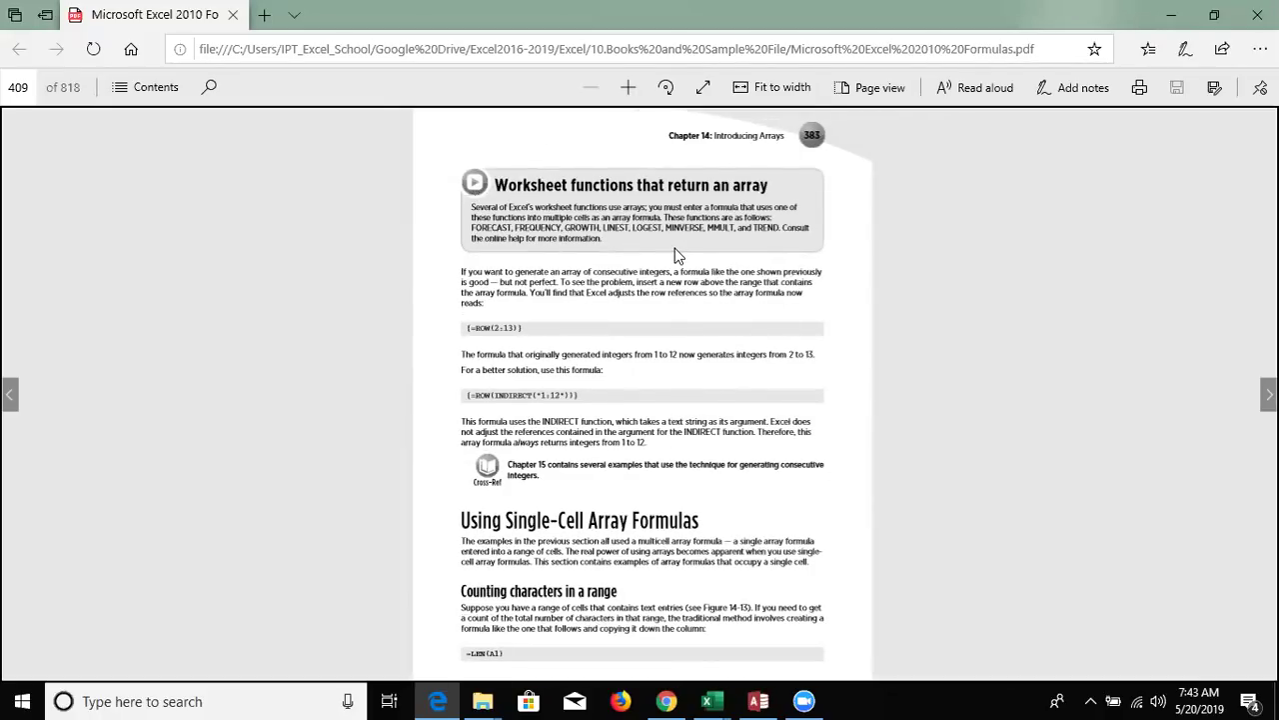
double_click(688, 207)
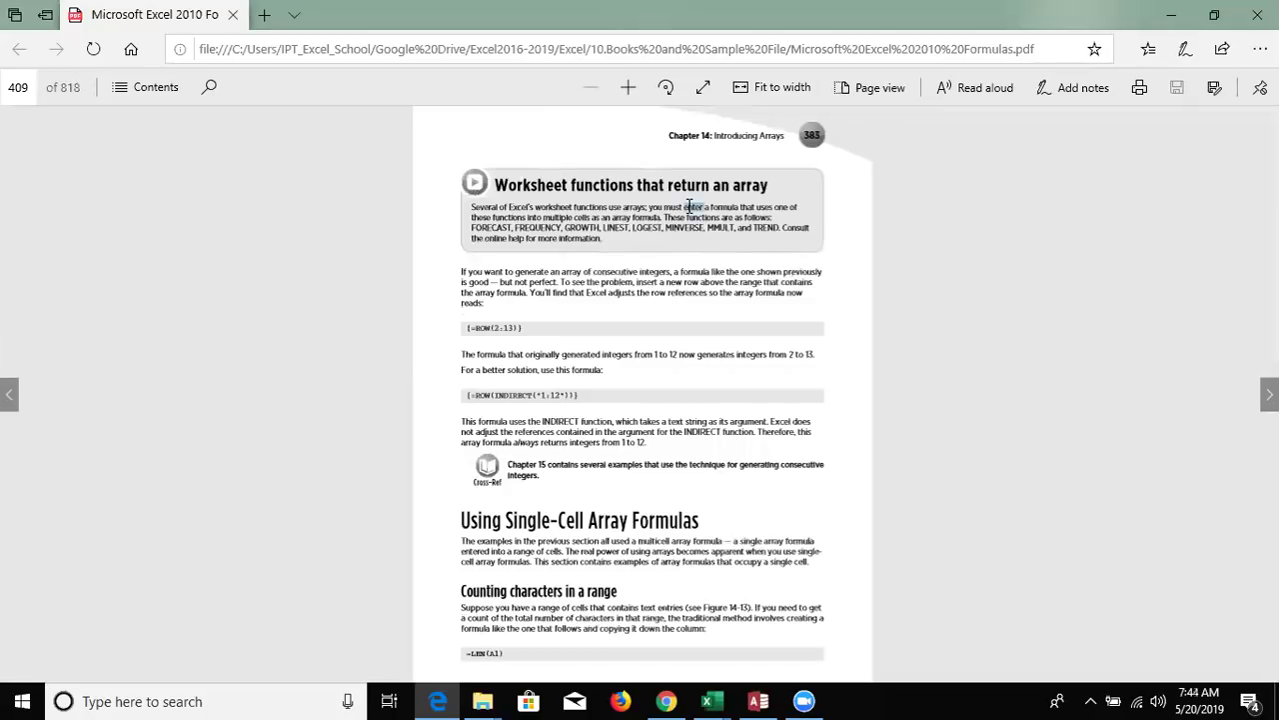
left_click(556, 195)
double_click(524, 227)
left_click(570, 228)
- Page to book page 392, About the examples in this chapter, then return to Excel
scroll(584, 281, "up", 1)
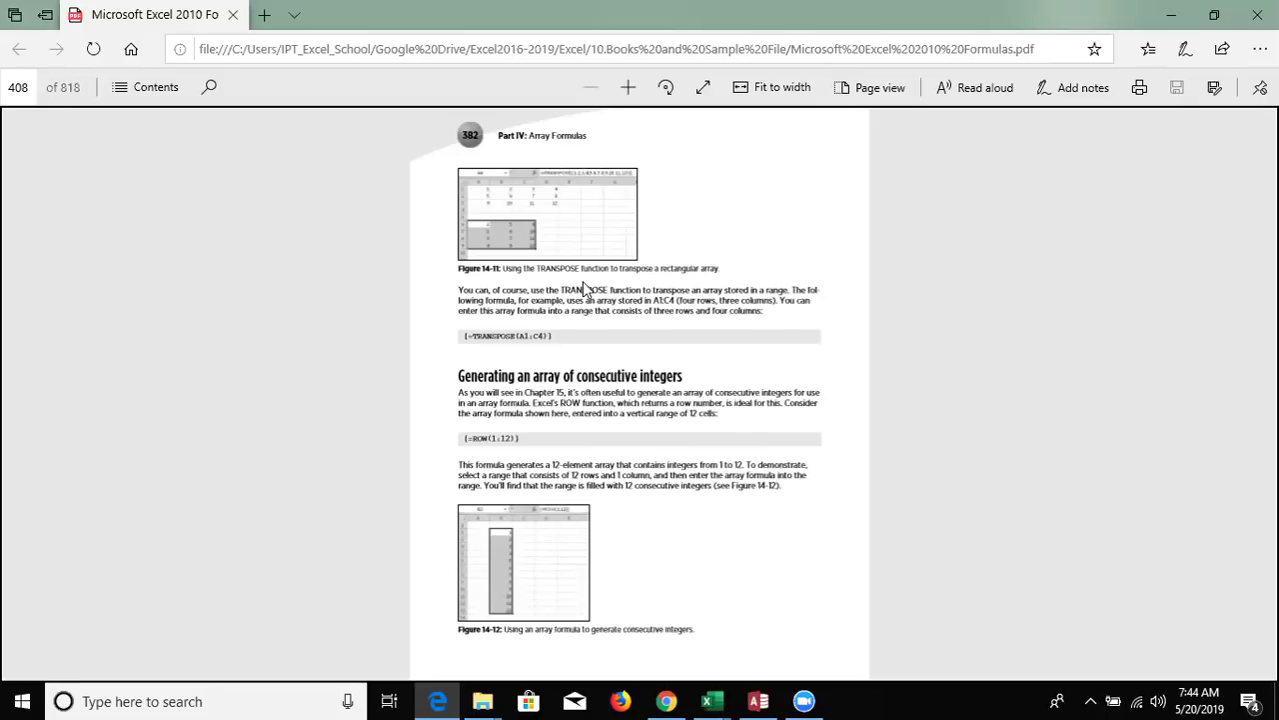
scroll(583, 281, "down", 1)
scroll(583, 280, "down", 1)
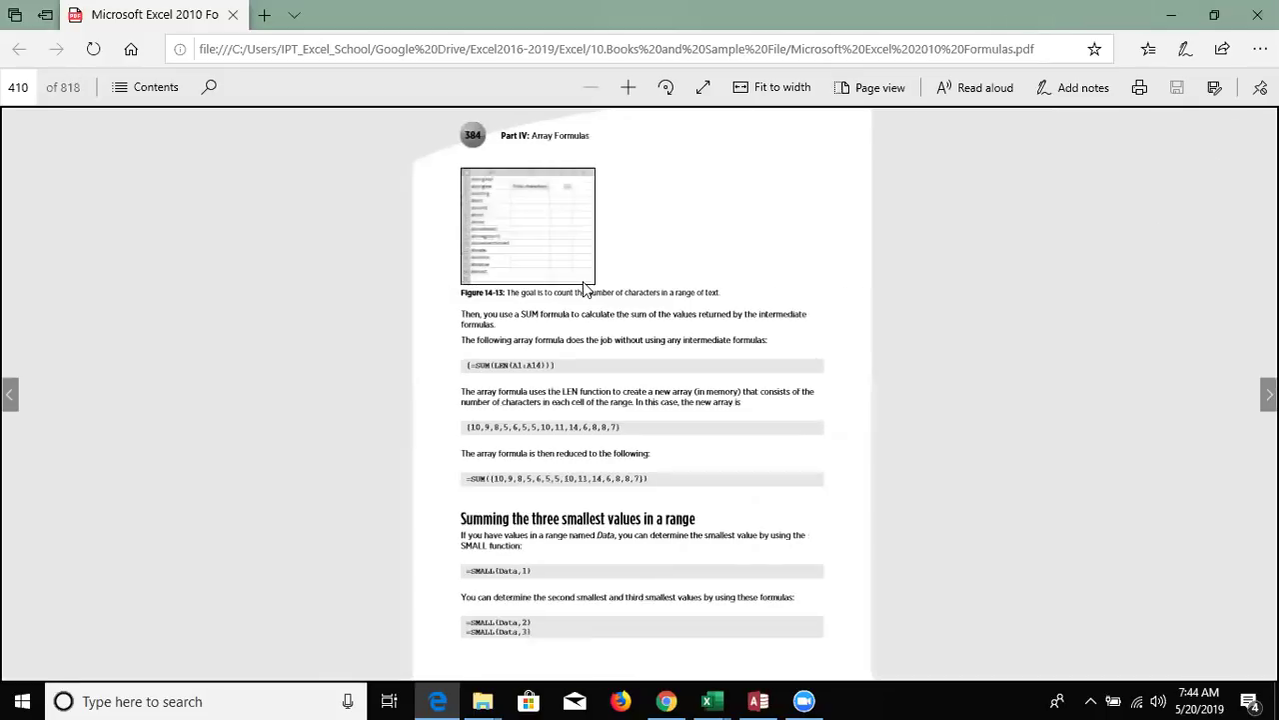
scroll(582, 281, "down", 1)
scroll(585, 281, "down", 1)
scroll(584, 281, "down", 1)
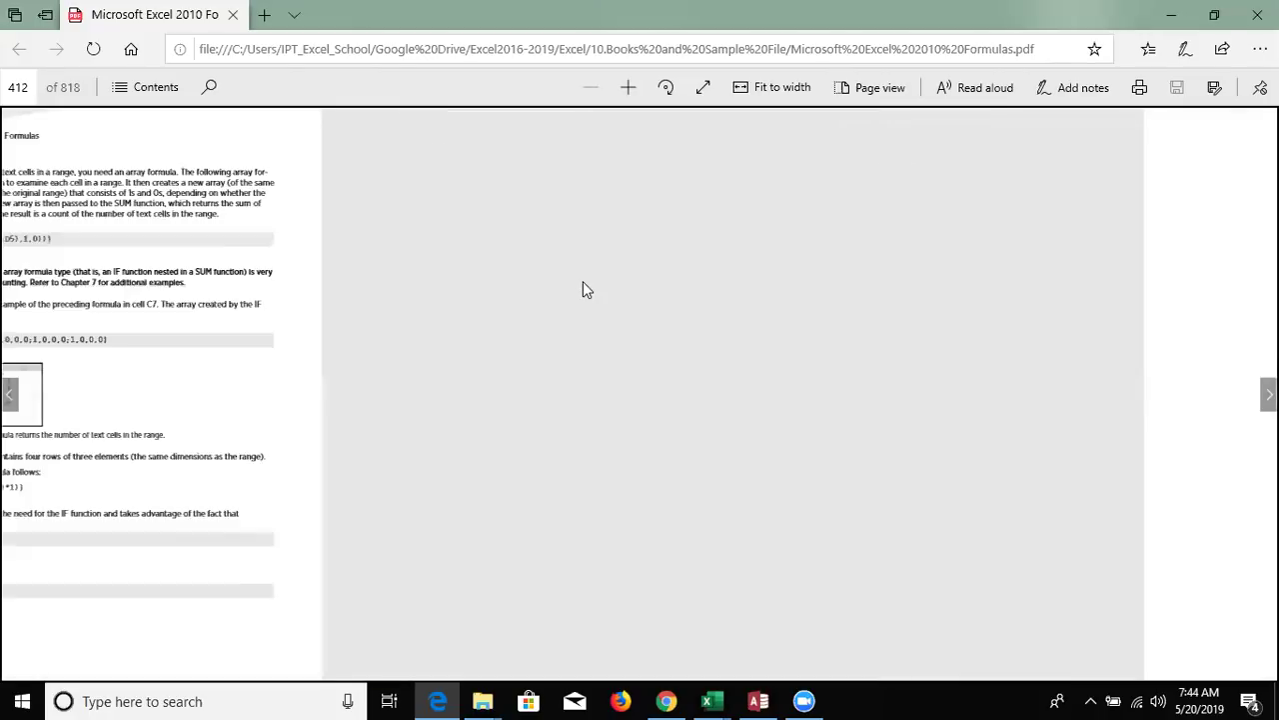
scroll(585, 282, "down", 1)
scroll(584, 282, "up", 1)
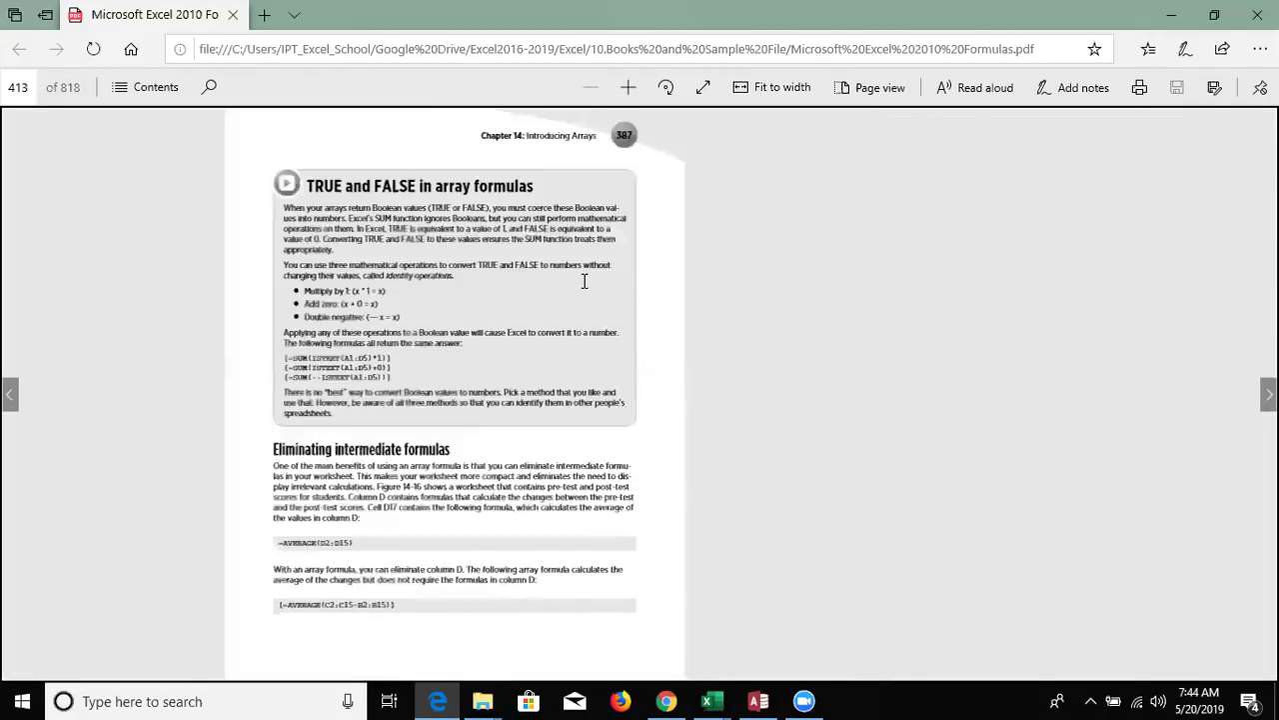
scroll(585, 282, "down", 1)
scroll(585, 282, "down", 1)
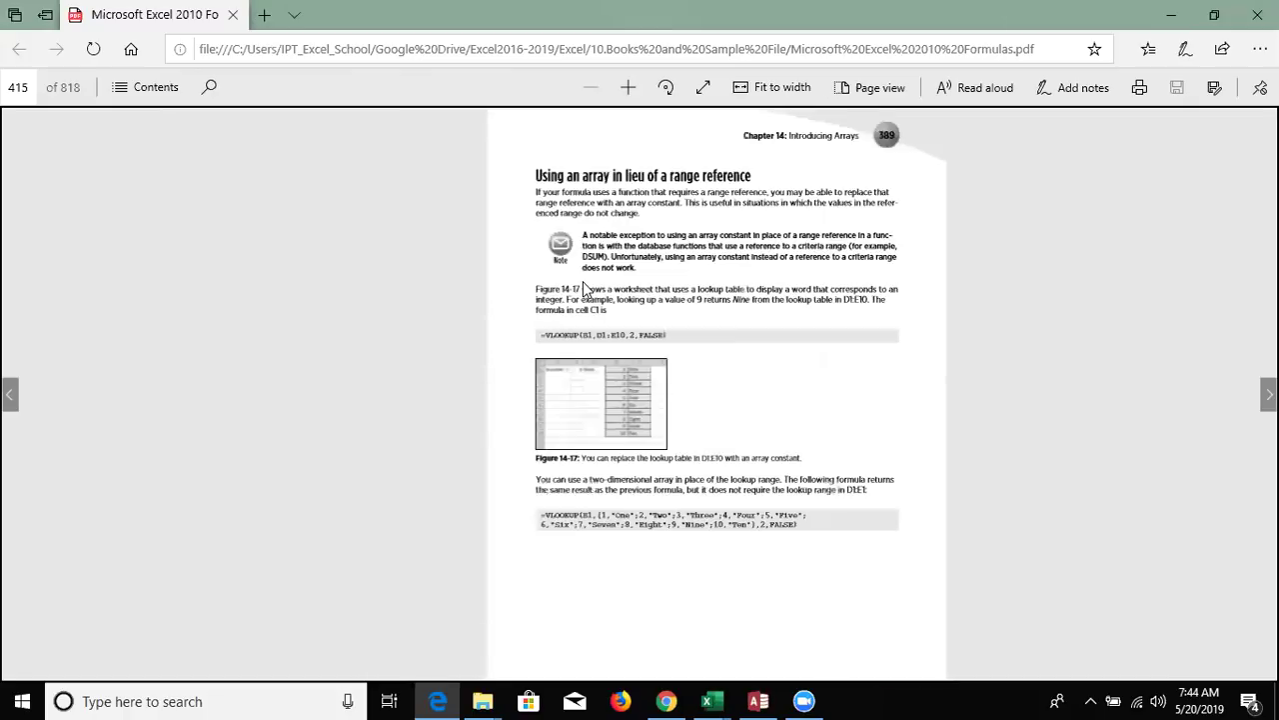
scroll(587, 289, "down", 2)
scroll(587, 289, "down", 1)
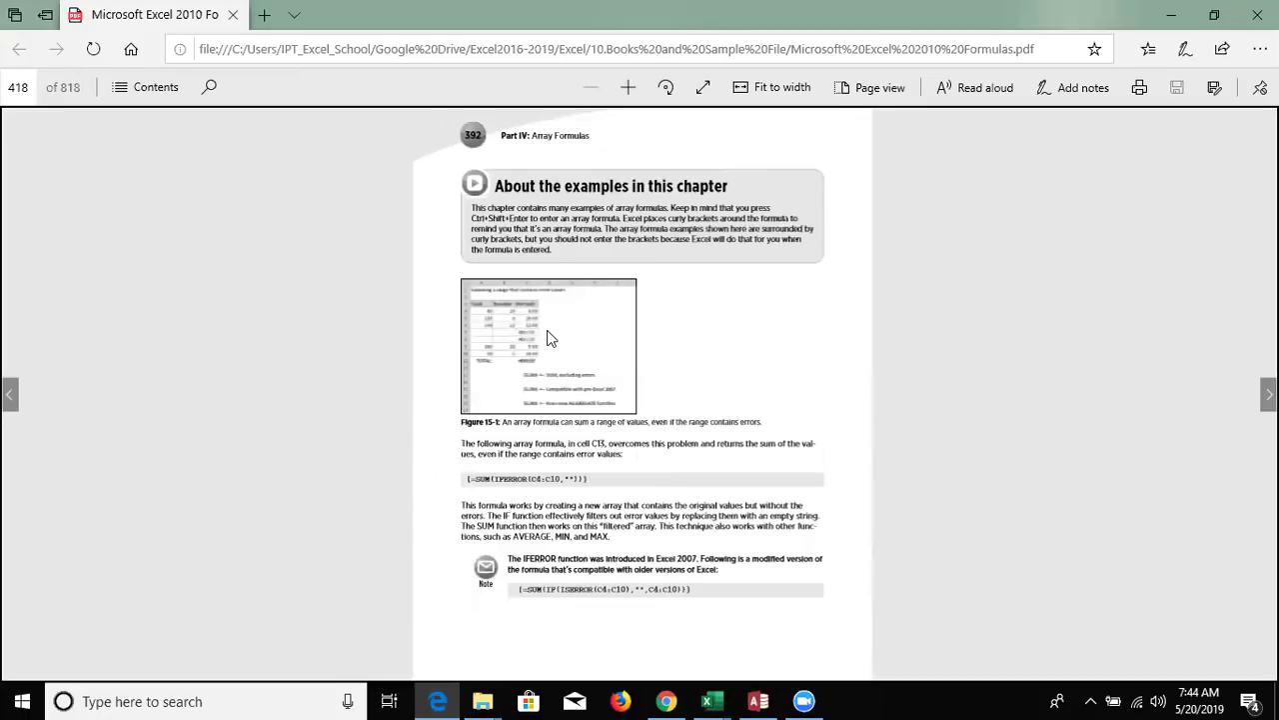
key("alt+Tab")
key("alt+Tab")
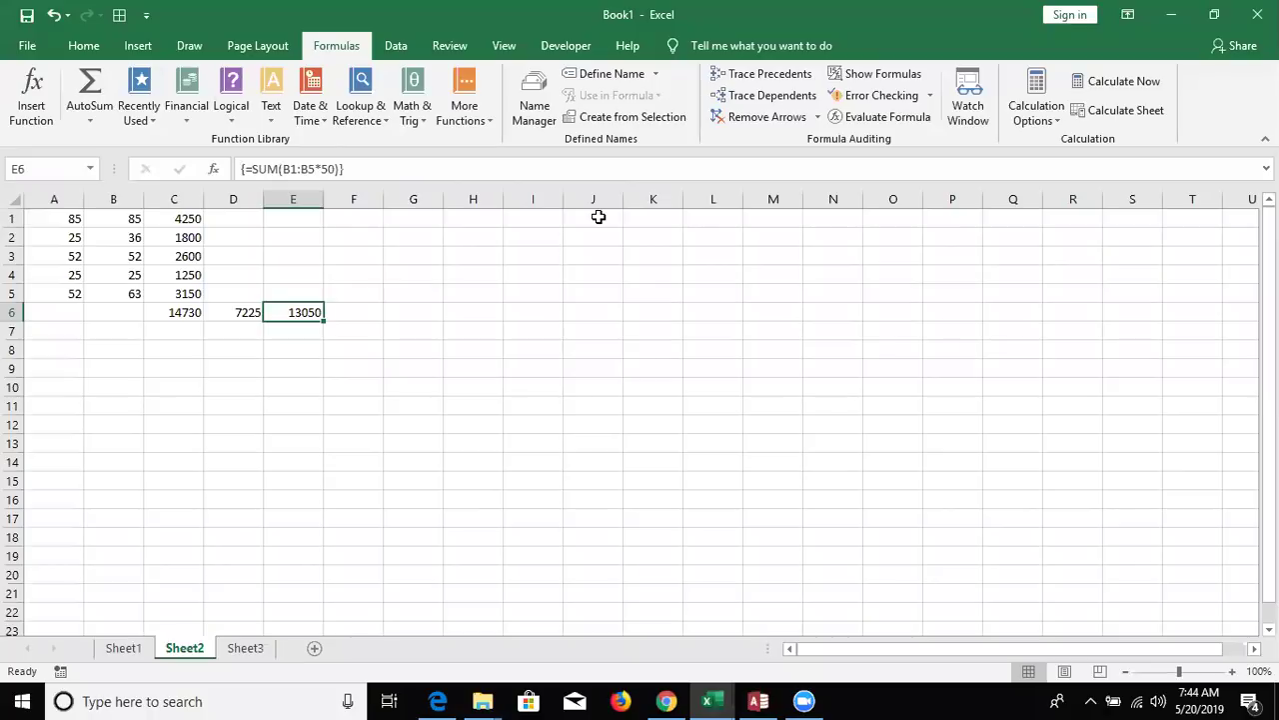
- Type 85, 36, 52, 36, 63 and 36 down J1:J6
left_click(598, 217)
type("85")
key("Return")
type("36")
key("Return")
type("52")
key("Return")
type("36")
key("Return")
type("63")
key("Return")
type("36")
- Jump across row 1 and back, then select K1 to start a second column
left_click(597, 217)
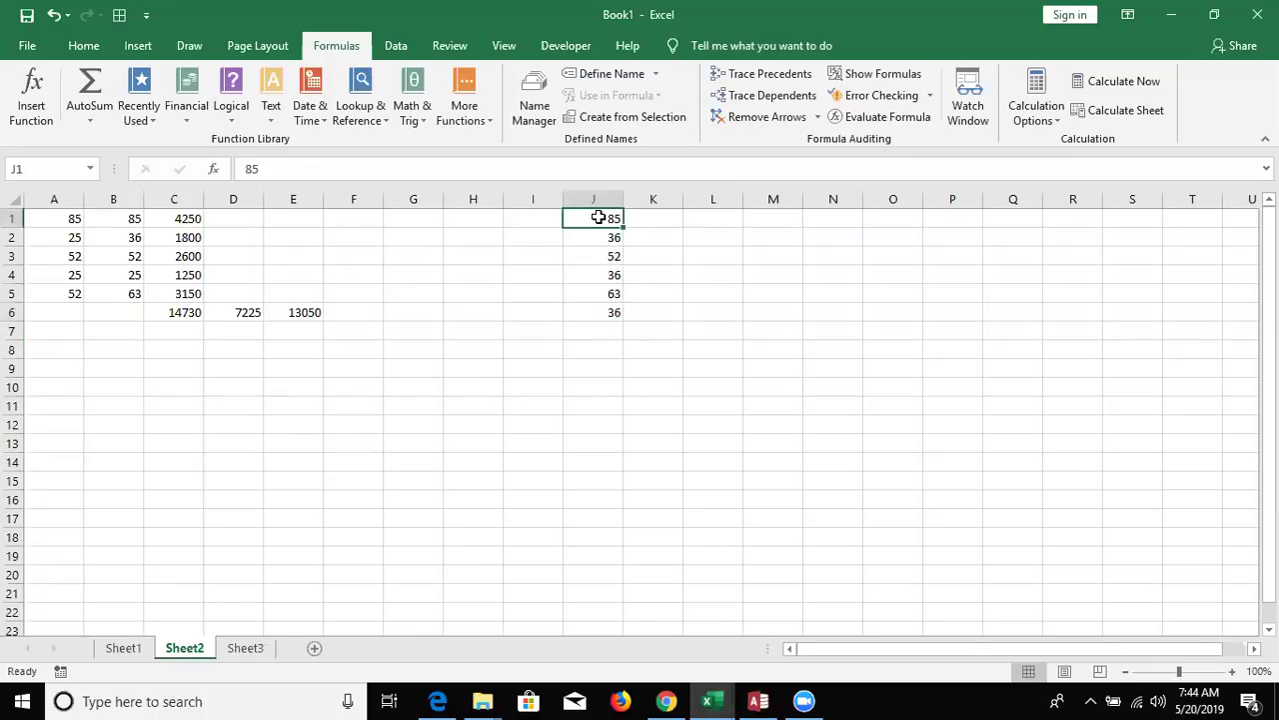
key("ctrl+Right")
key("ctrl+Left")
key("ctrl+Left")
key("ctrl+Left")
key("Right")
left_click(636, 218)
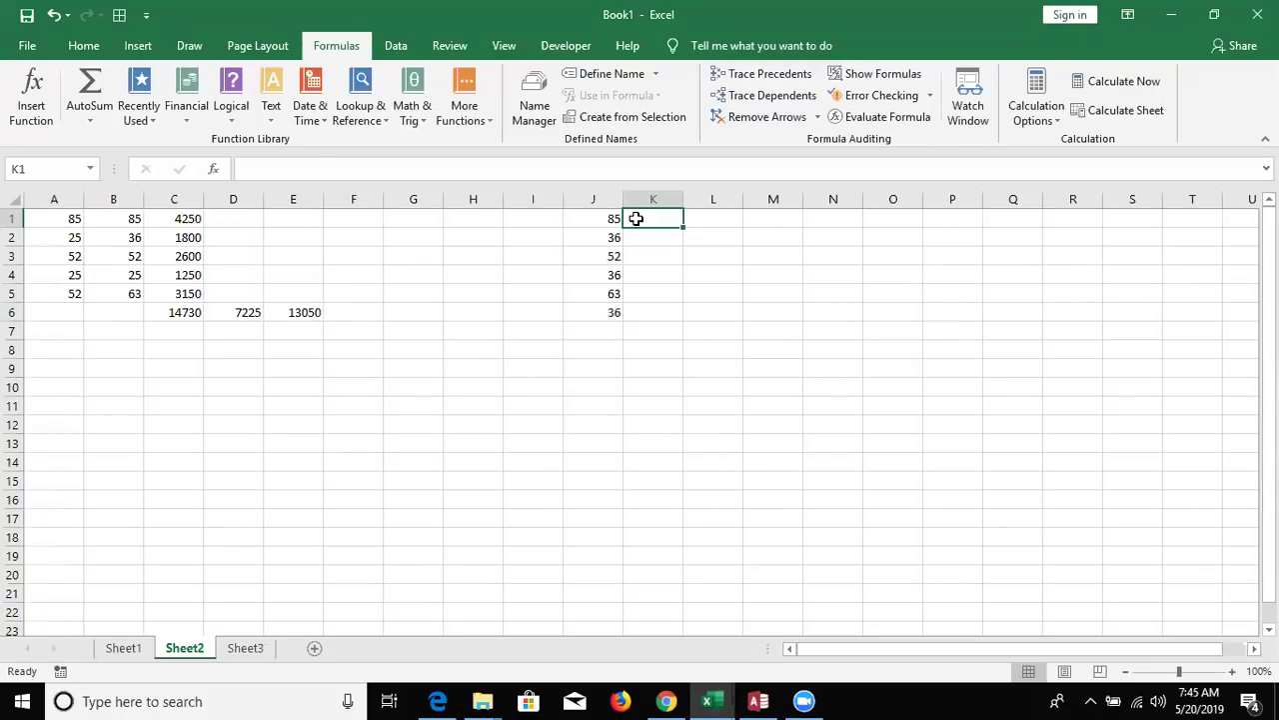
- Start a formula in K1 referencing J1, then cancel it
type("=")
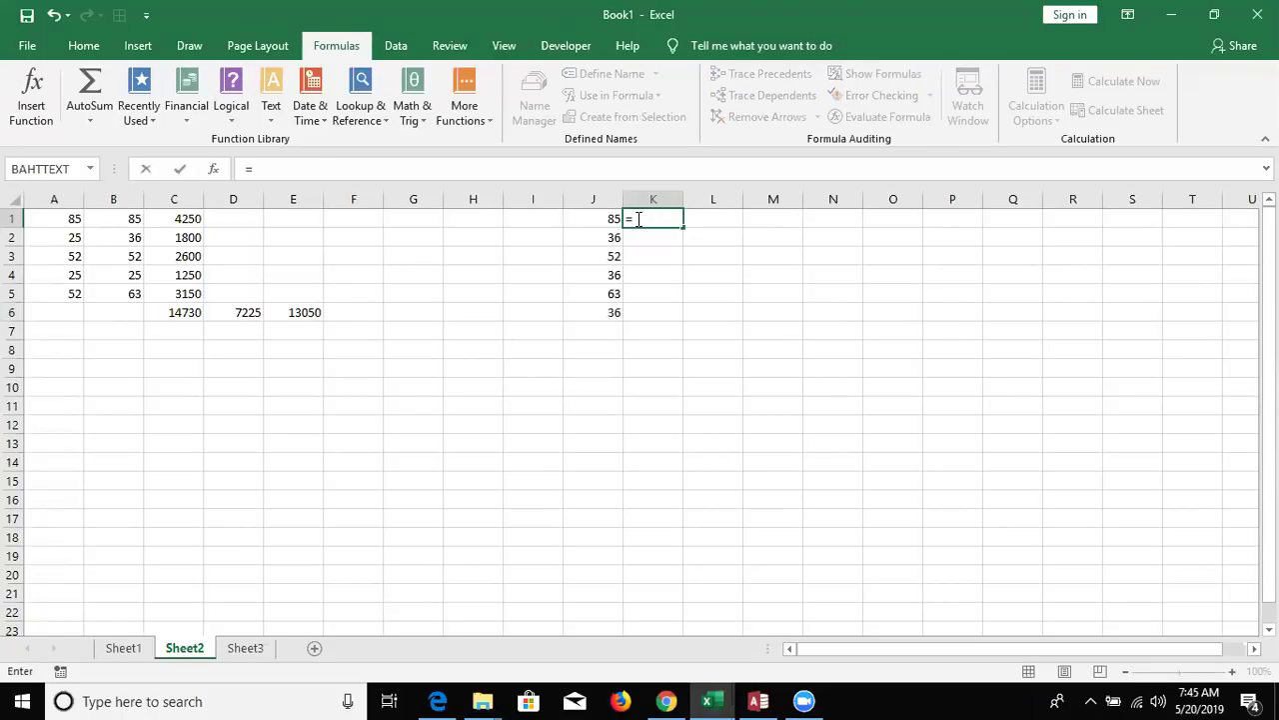
key("Left")
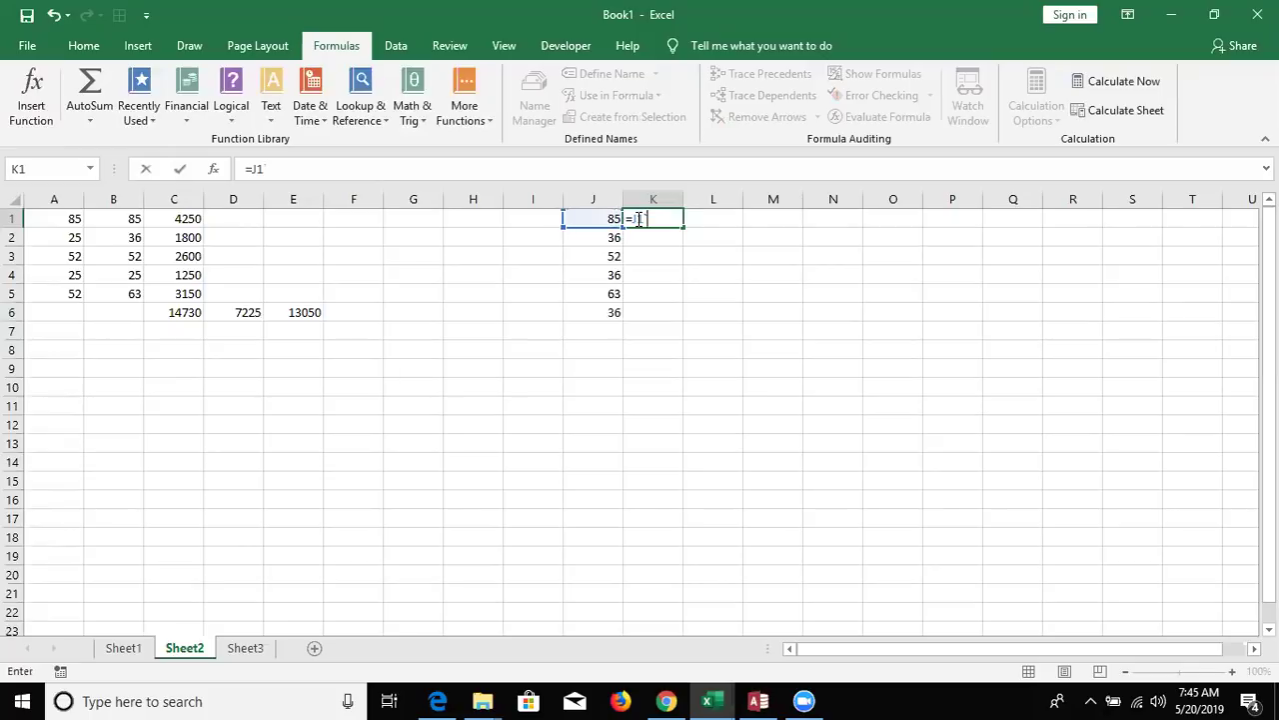
type("`2`")
key("Escape")
- Enter the divisors 25, 20, 0, 32, 85 and 0 in K1:K6
type("25")
key("Return")
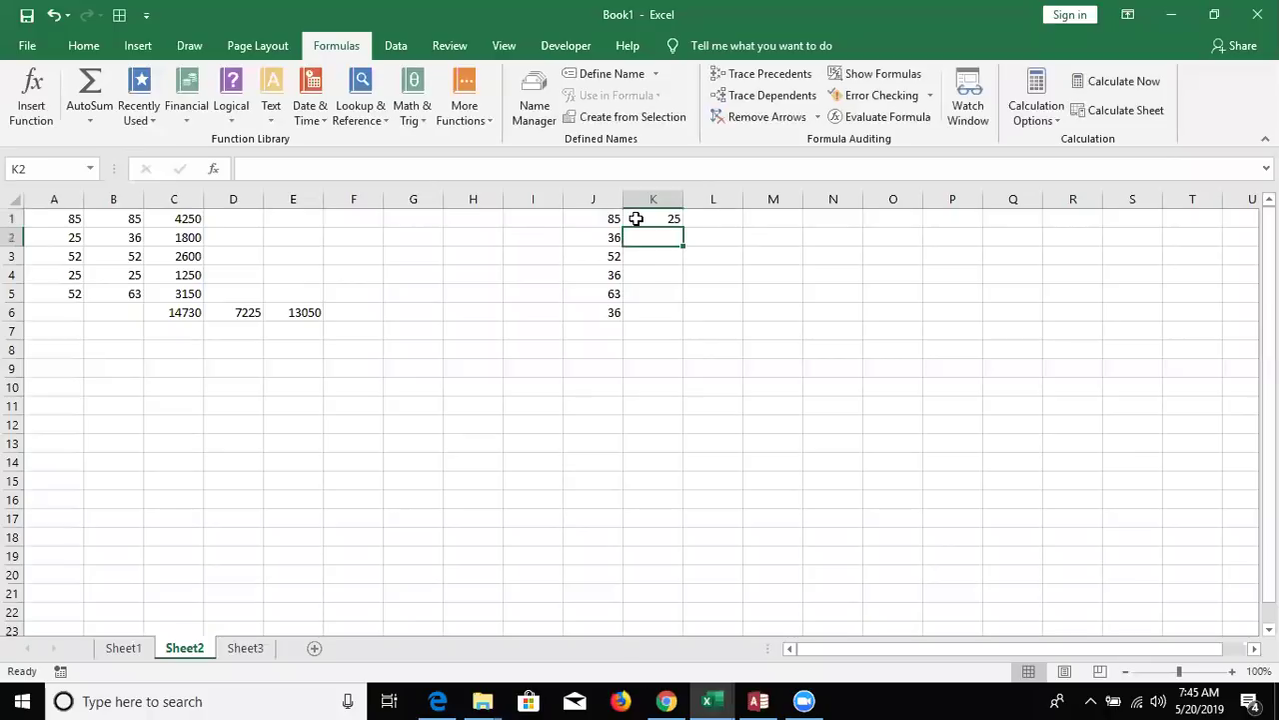
type("20")
key("Return")
type("0")
key("Return")
type("32")
key("Return")
type("85")
key("Return")
type("0")
key("Return")
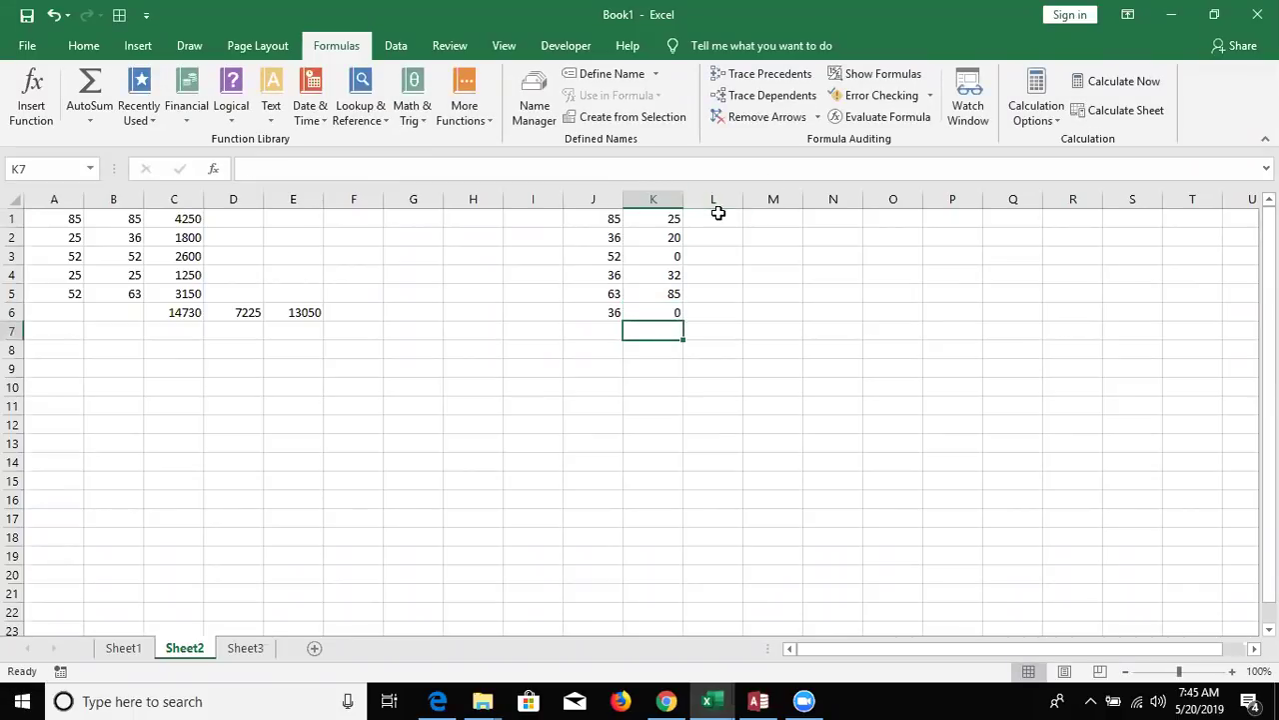
- Enter the division formula =J1/K1 in L1
left_click(718, 215)
type("=")
key("Left")
key("Left")
type("/")
key("Left")
key("Return")
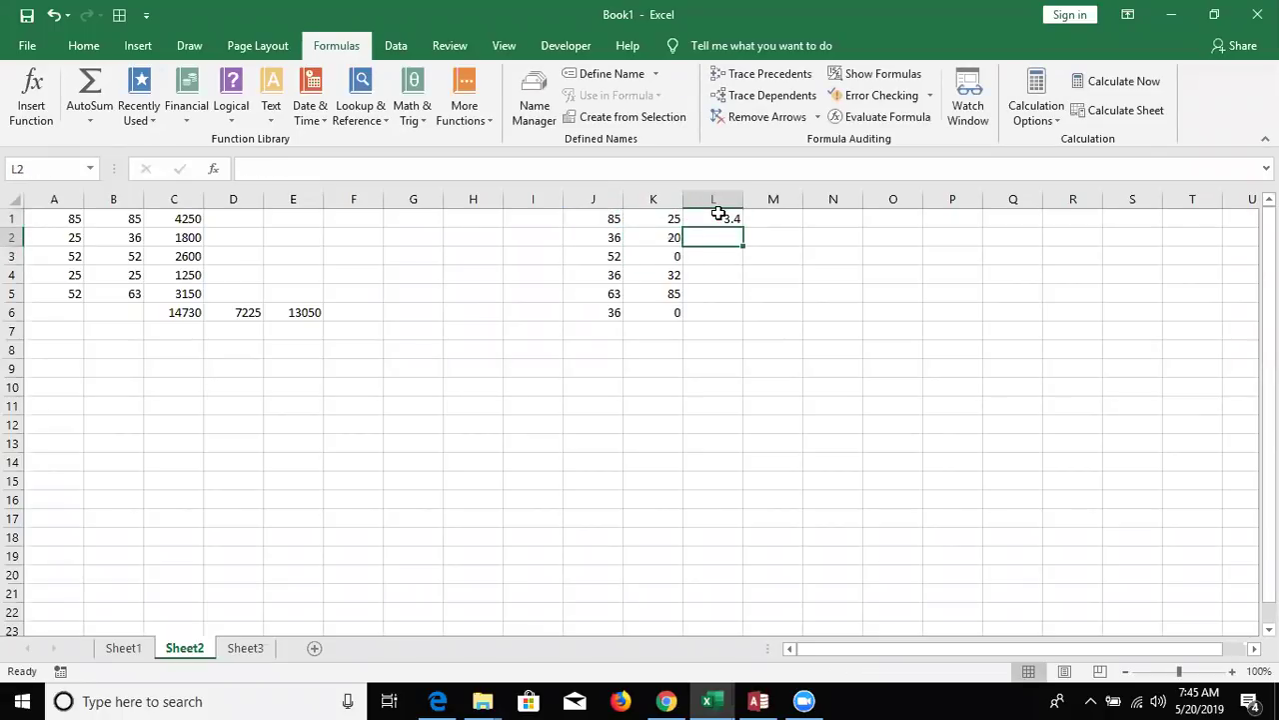
- Fill the L1 formula down through L6, giving #DIV/0! where K is 0
key("Down")
key("Down")
key("Down")
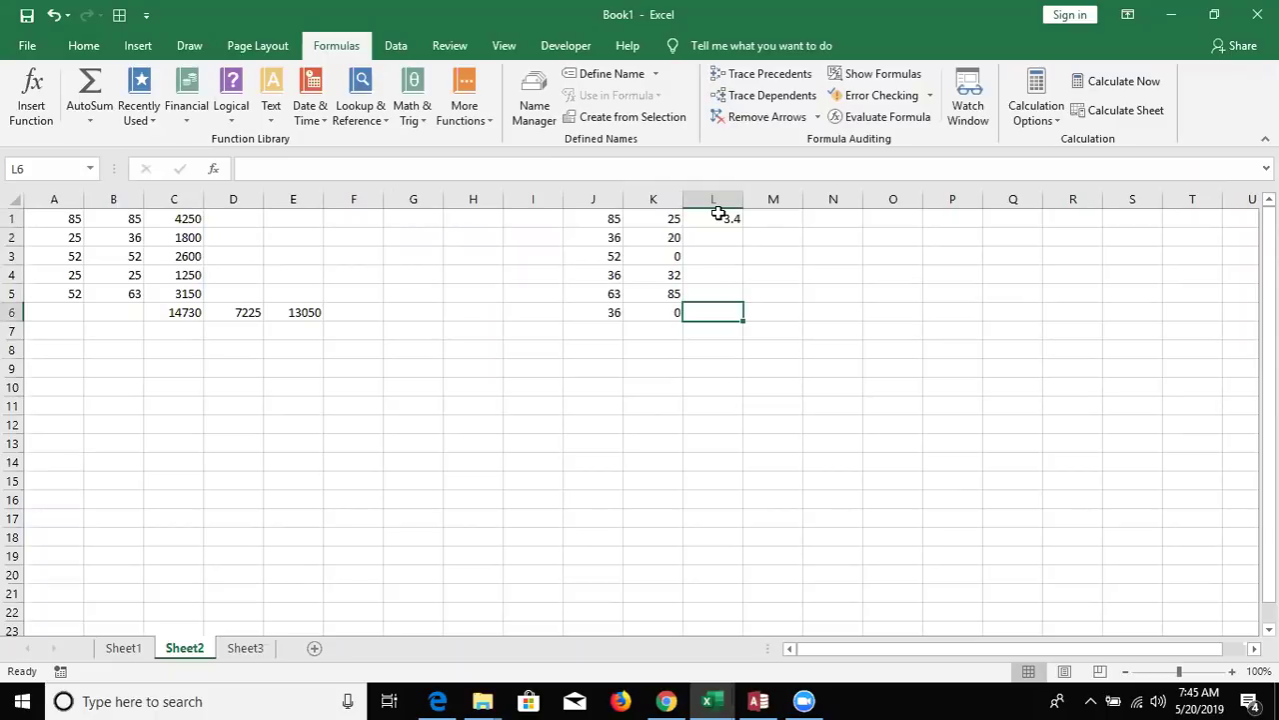
key("shift+Up")
key("shift+Up")
key("shift+Up")
key("shift+Up")
key("shift+Up")
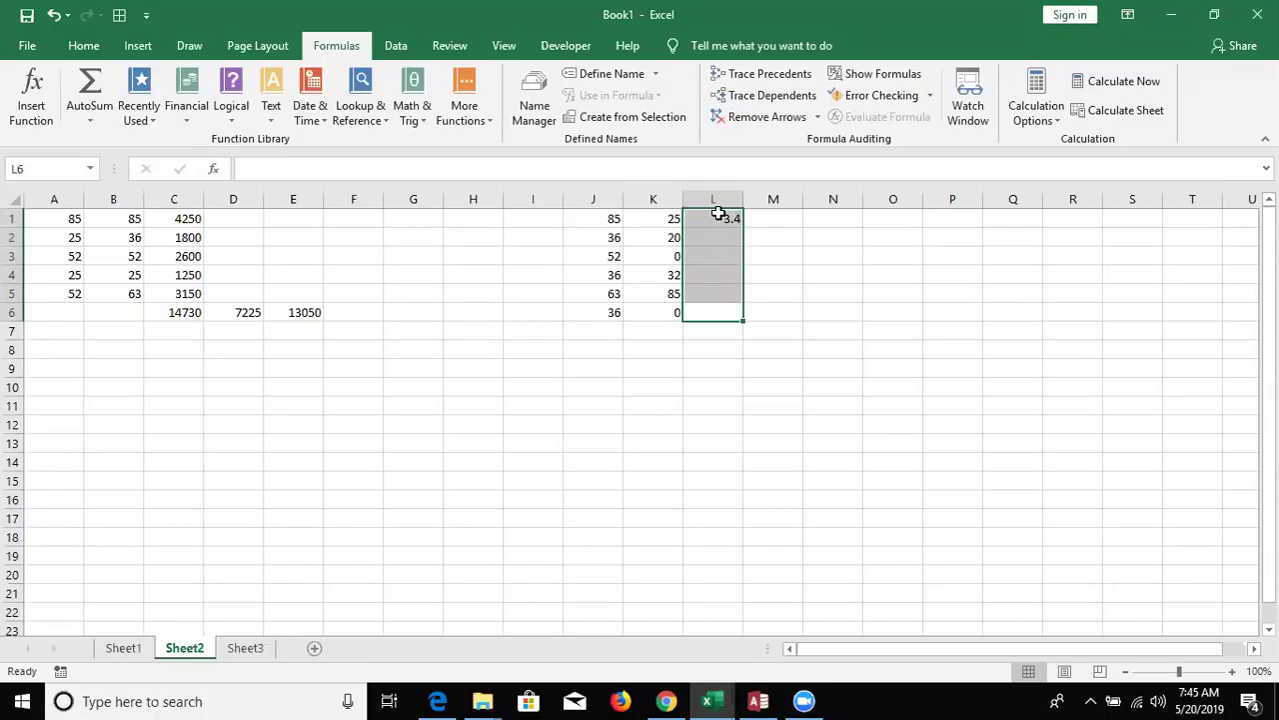
key("ctrl+d")
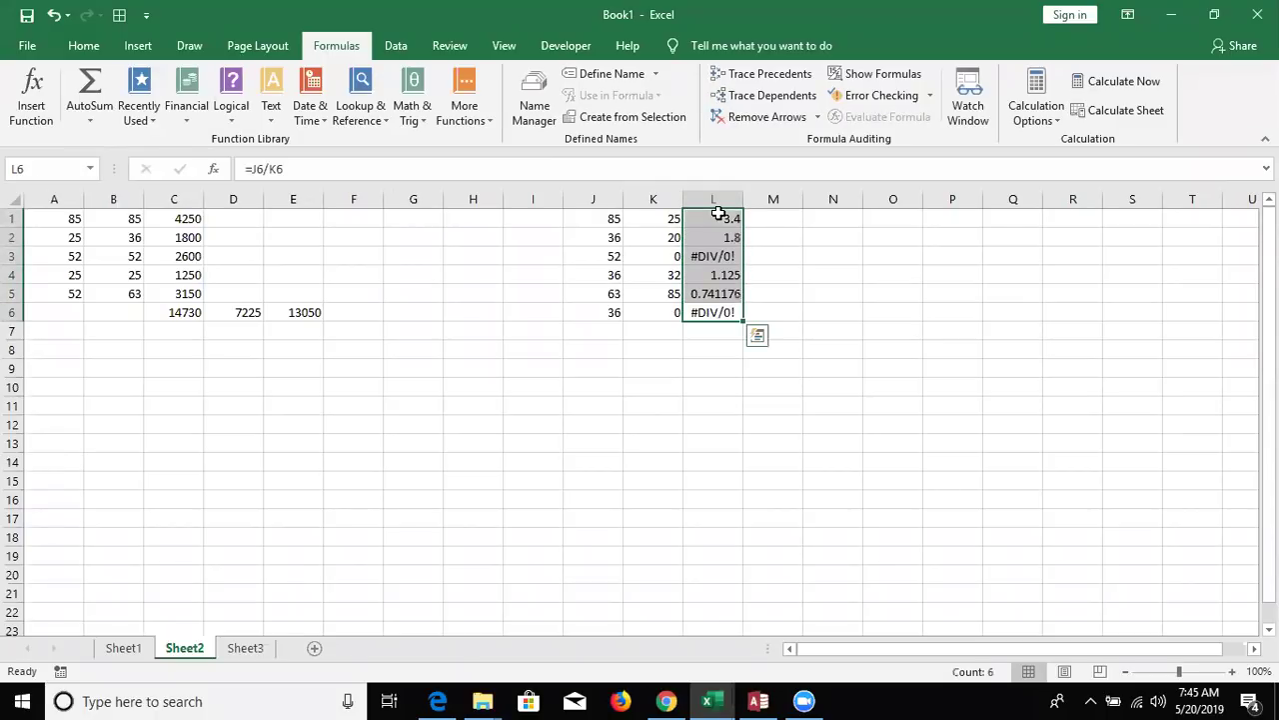
key("Down")
key("Down")
key("Down")
key("Up")
key("Up")
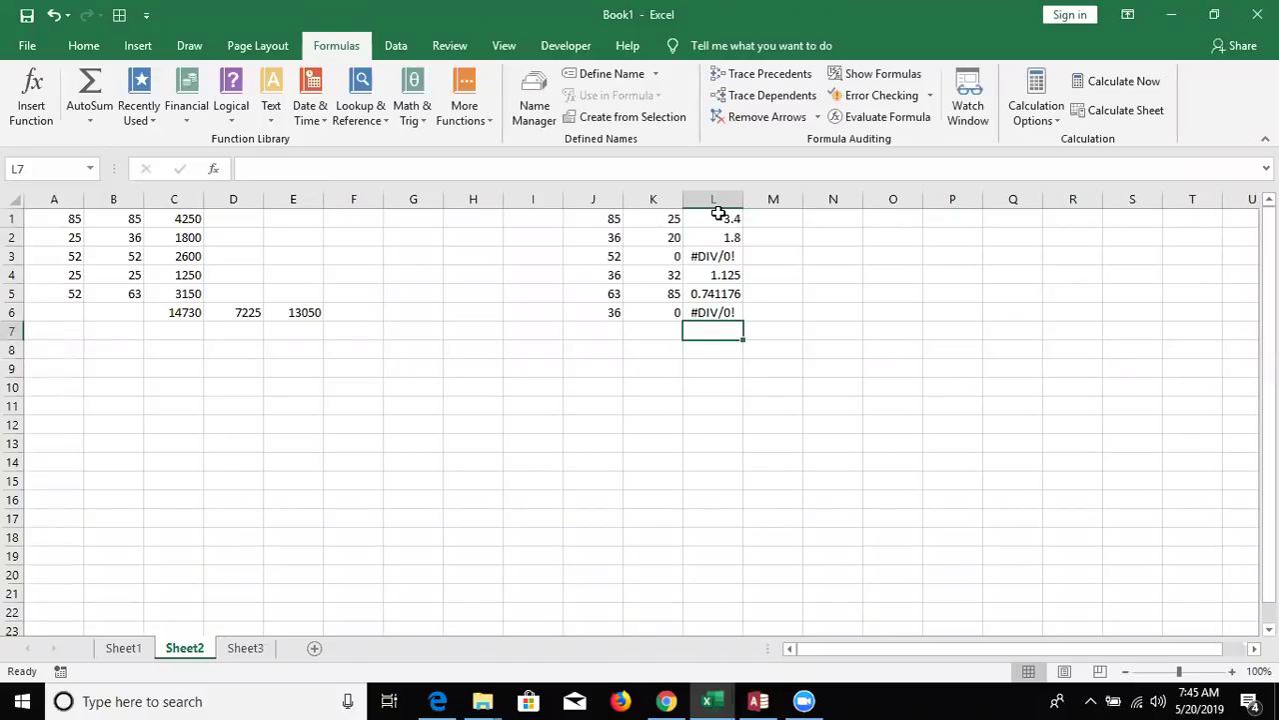
- Total column L in L7 with =SUM(L1:L6)
type("=SUM(")
key("Up")
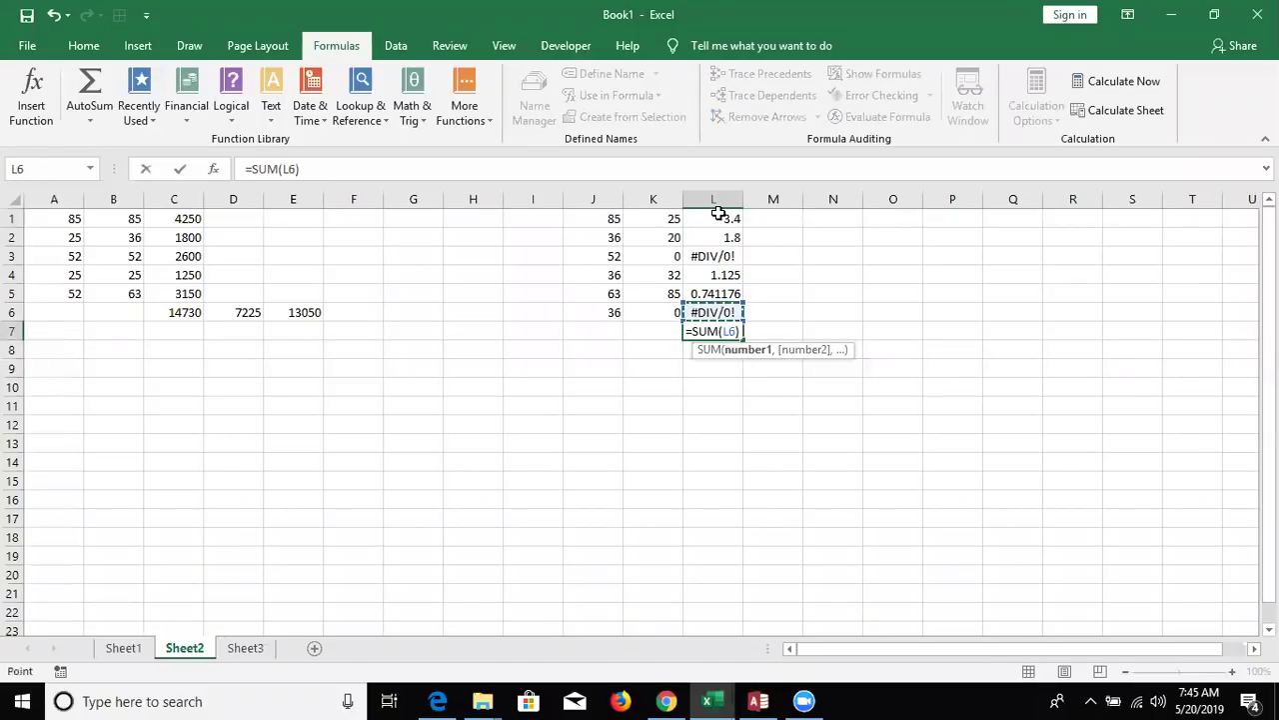
key("shift+Up")
key("shift+Up")
key("shift+Up")
key("shift+Up")
key("shift+Up")
key("Return")
key("Up")
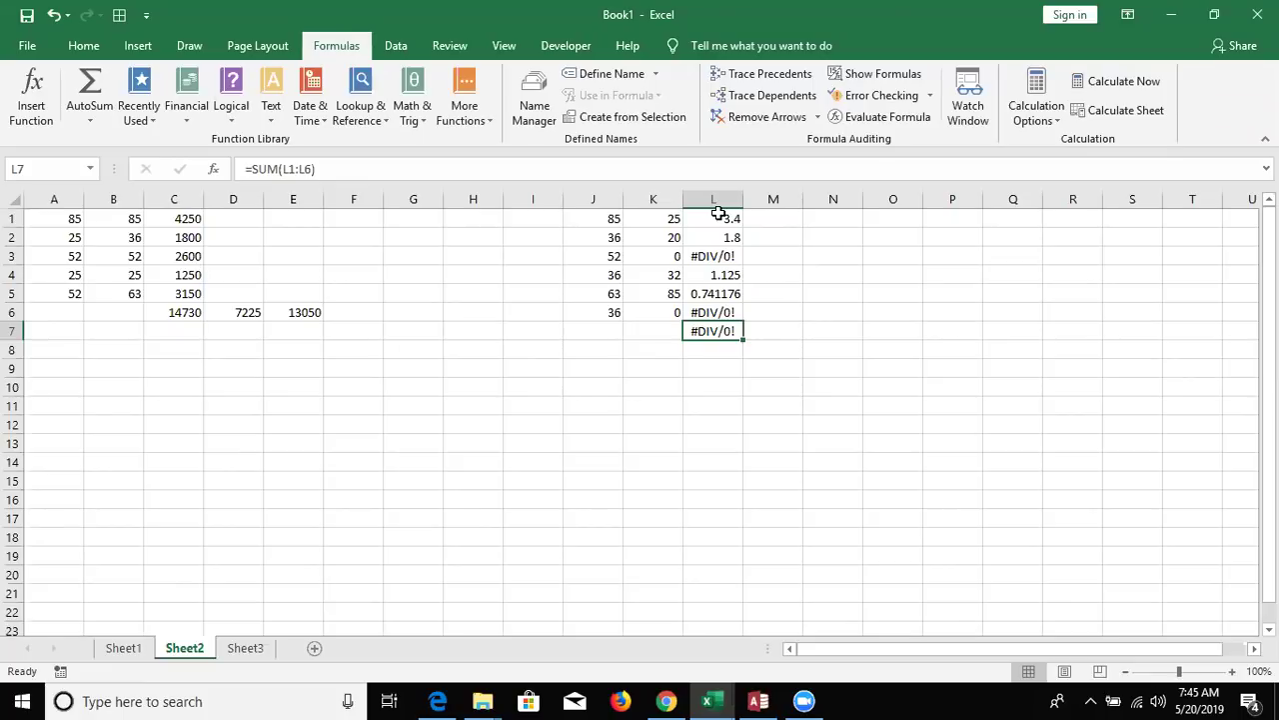
- Enter =IFERROR(L1,0) in M1 so errors in L1 become 0
key("Up")
key("Up")
key("Up")
key("Up")
key("Up")
key("Up")
key("Right")
type("=if")
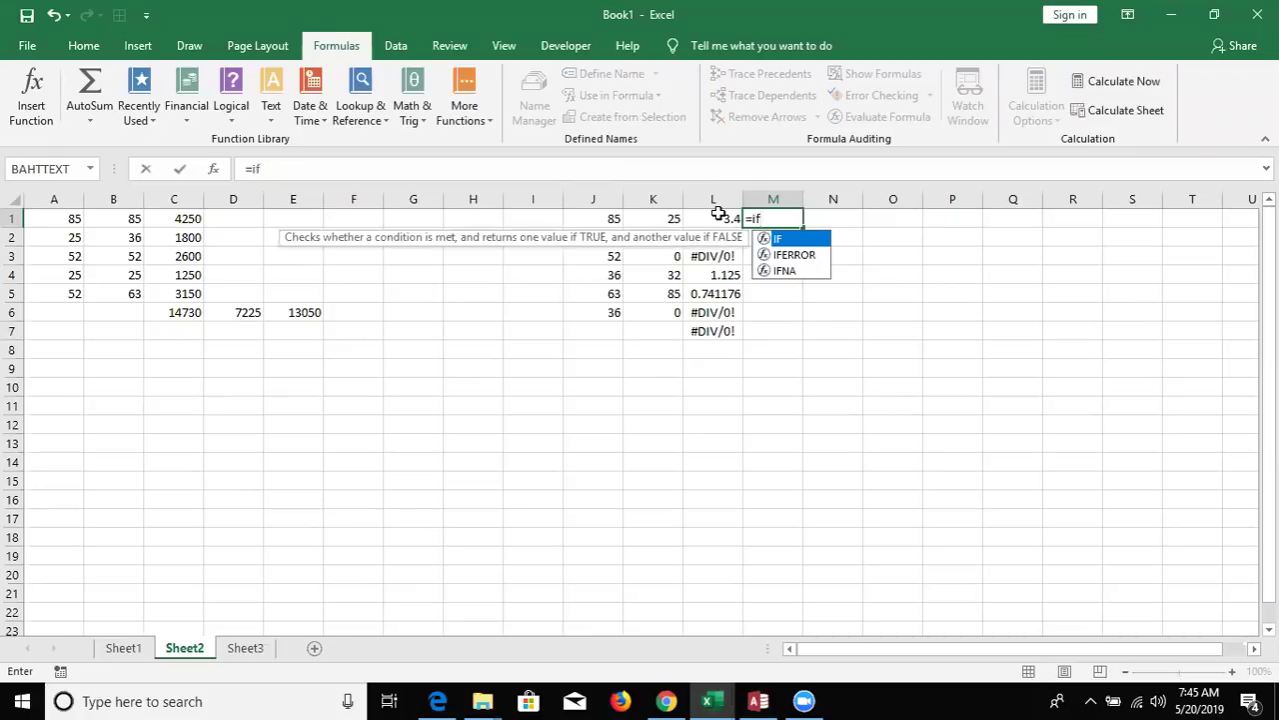
key("Down")
key("Tab")
key("Left")
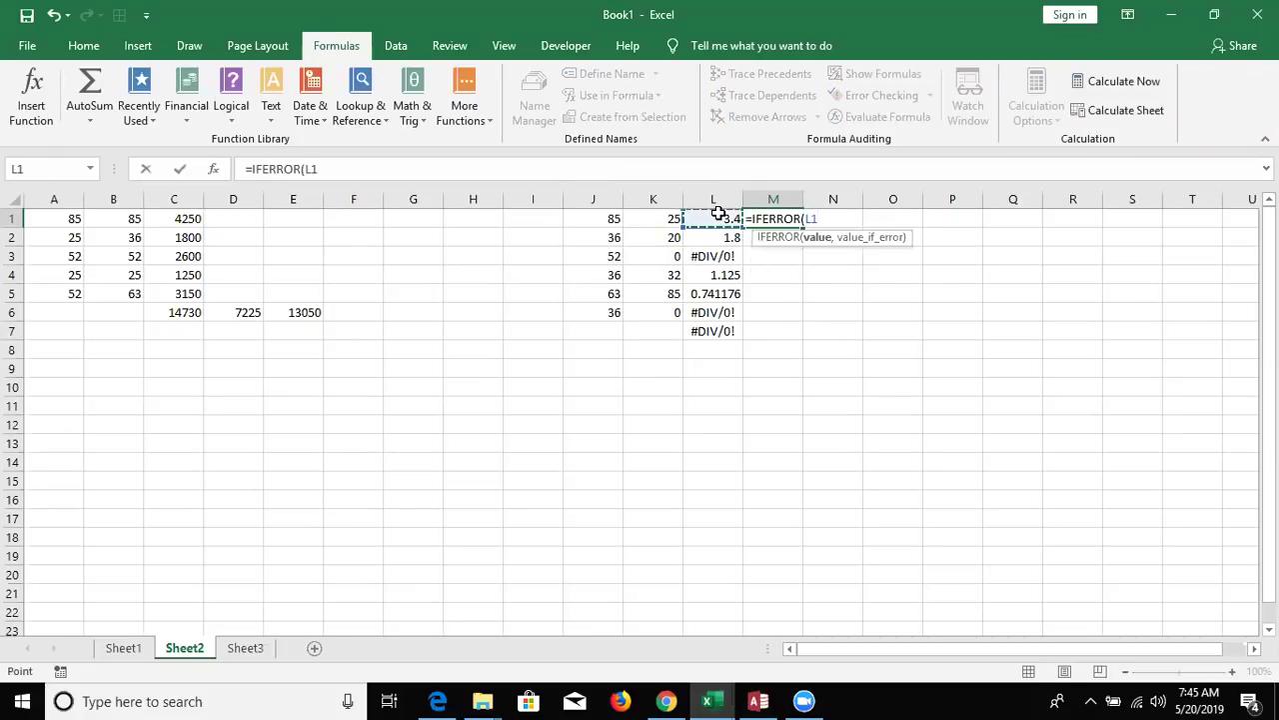
type(",0")
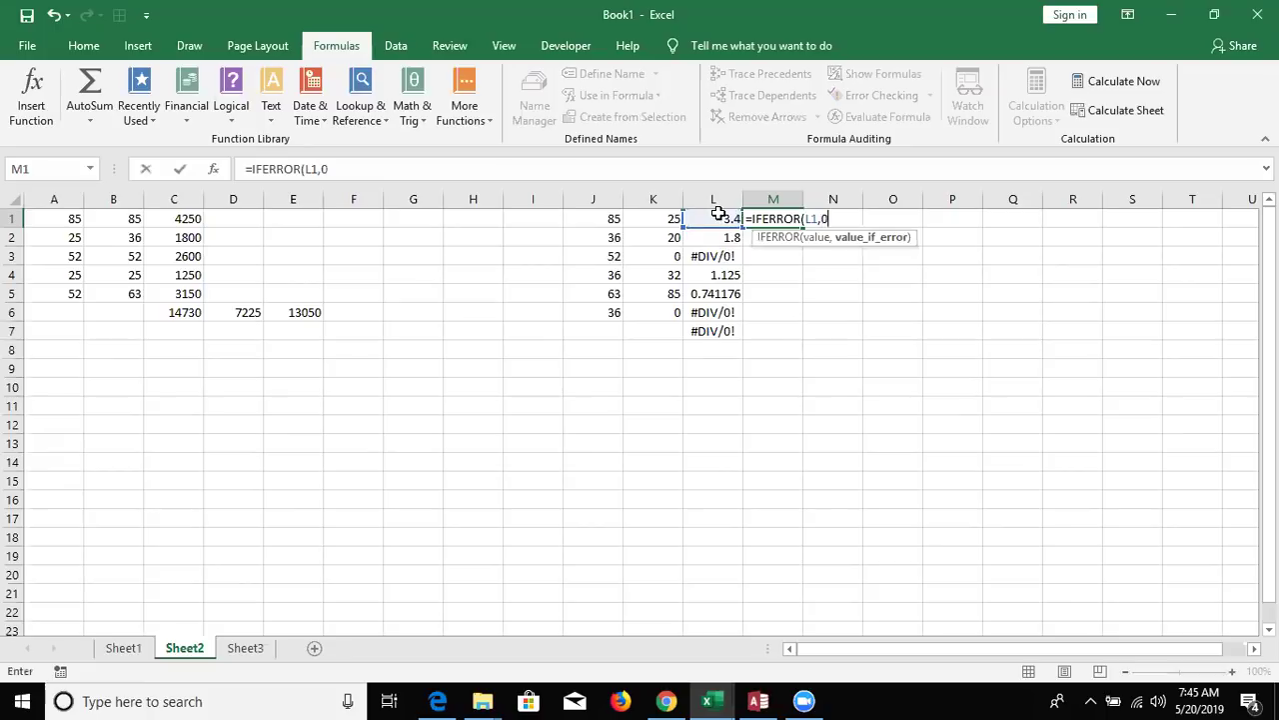
key("Return")
- Fill the IFERROR formula down through M6 and total M1:M6 in M7
key("Left")
key("ctrl+Down")
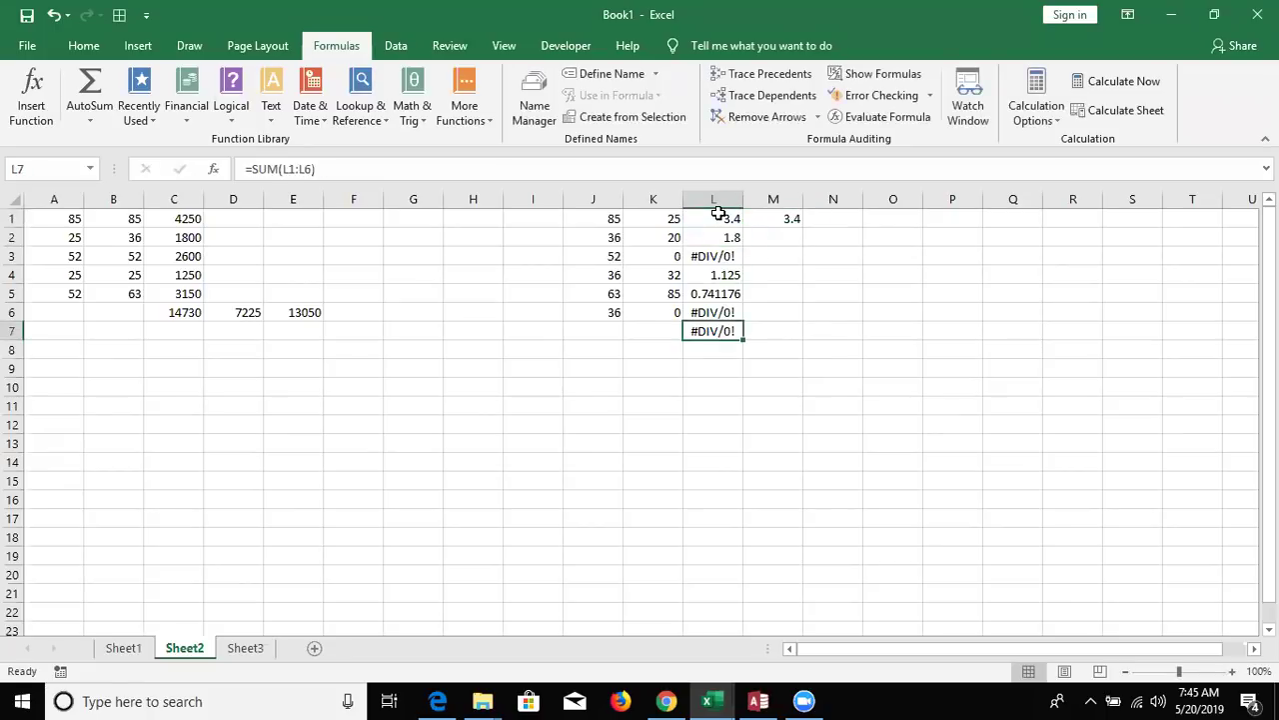
key("Up")
key("Right")
key("ctrl+shift+Up")
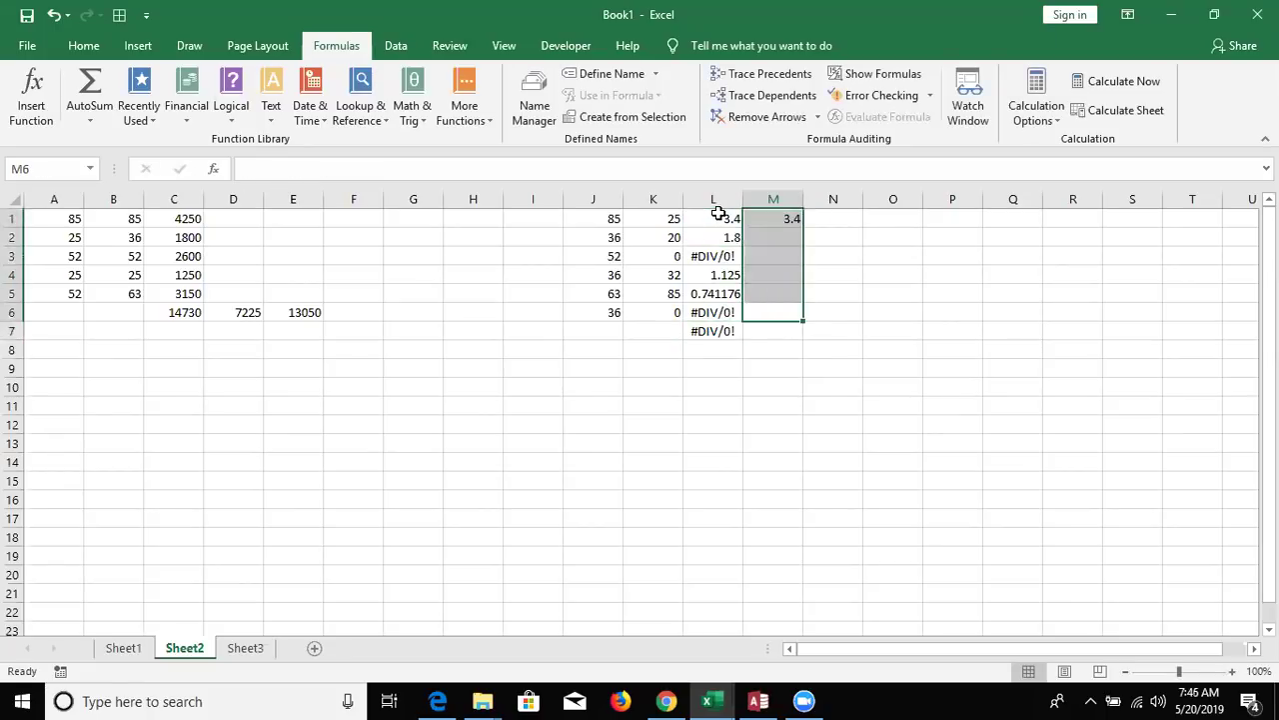
key("ctrl+d")
key("Down")
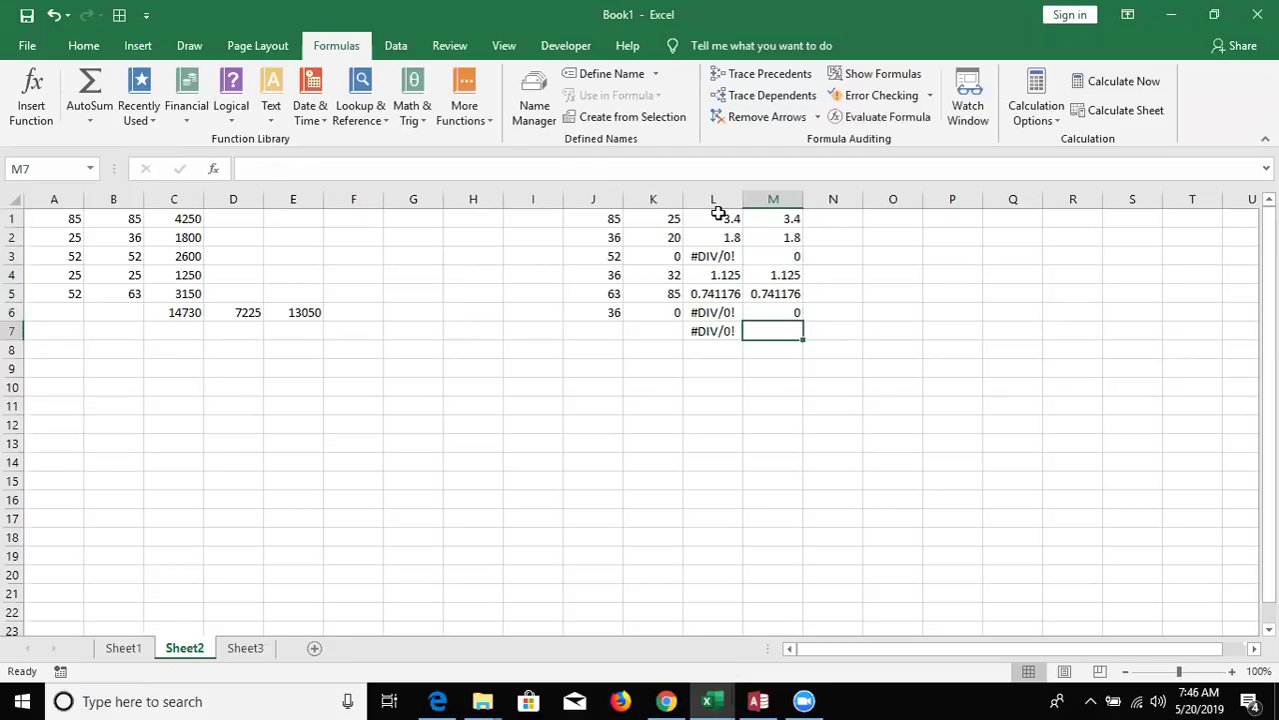
key("ctrl+r")
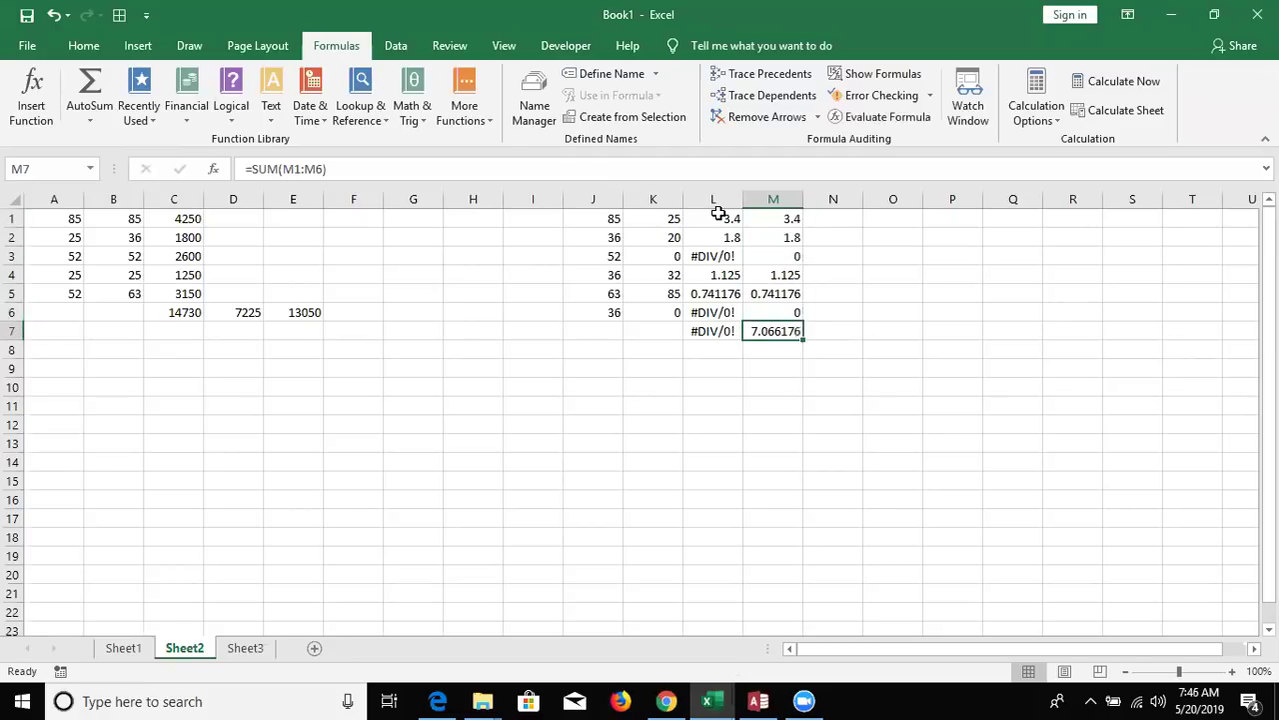
key("Left")
key("Left")
key("Left")
key("Down")
key("Right")
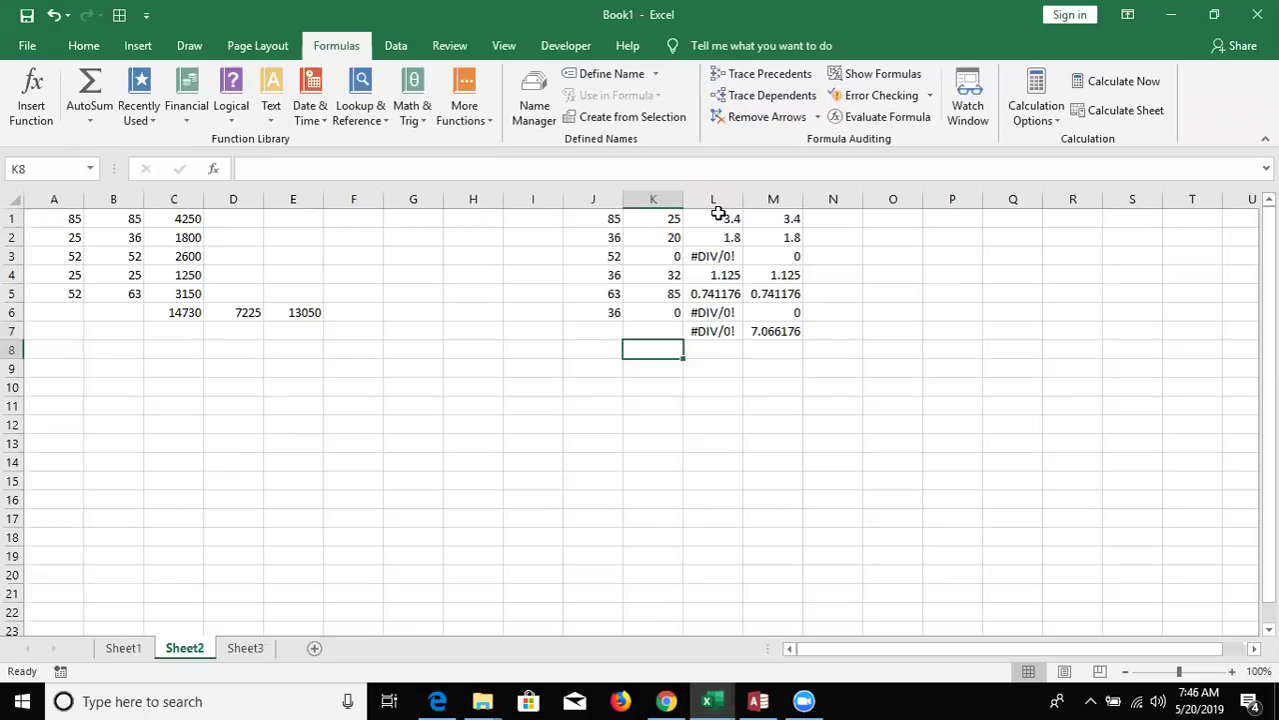
- Enter =SUM(IFERROR(K1:K6,0)) in K8, giving 162
type("=sum")
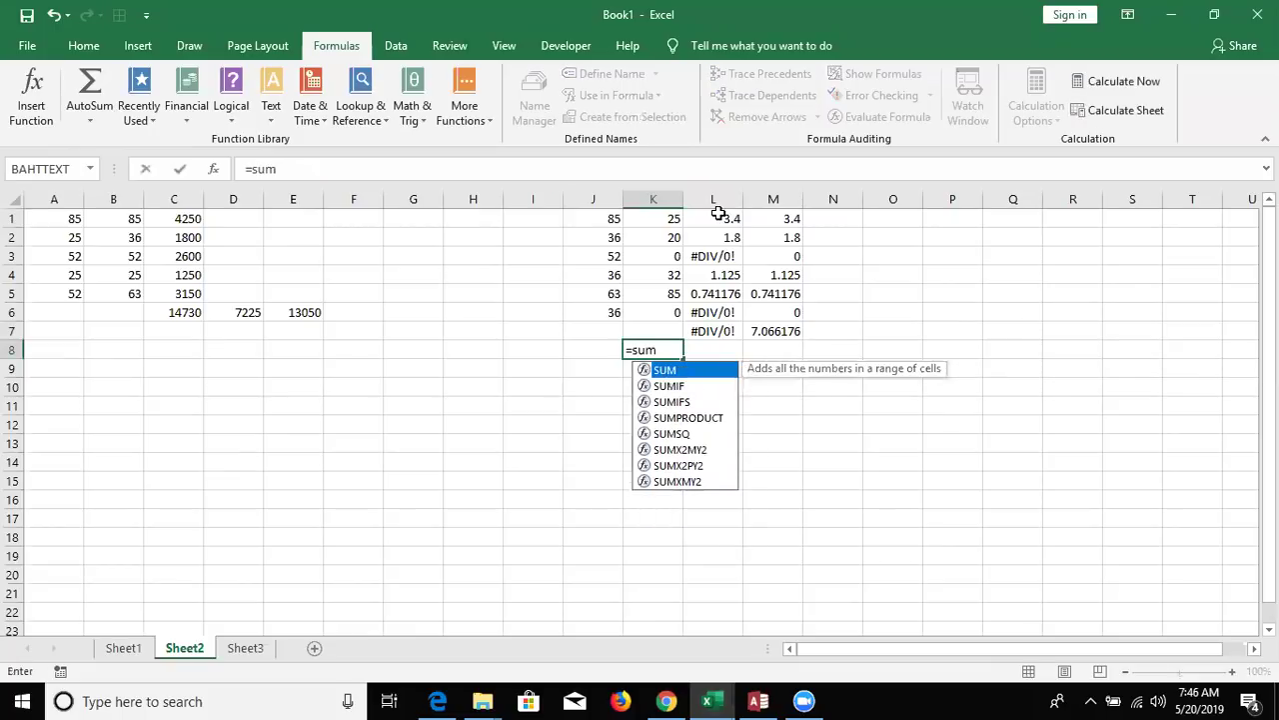
key("Tab")
type("if")
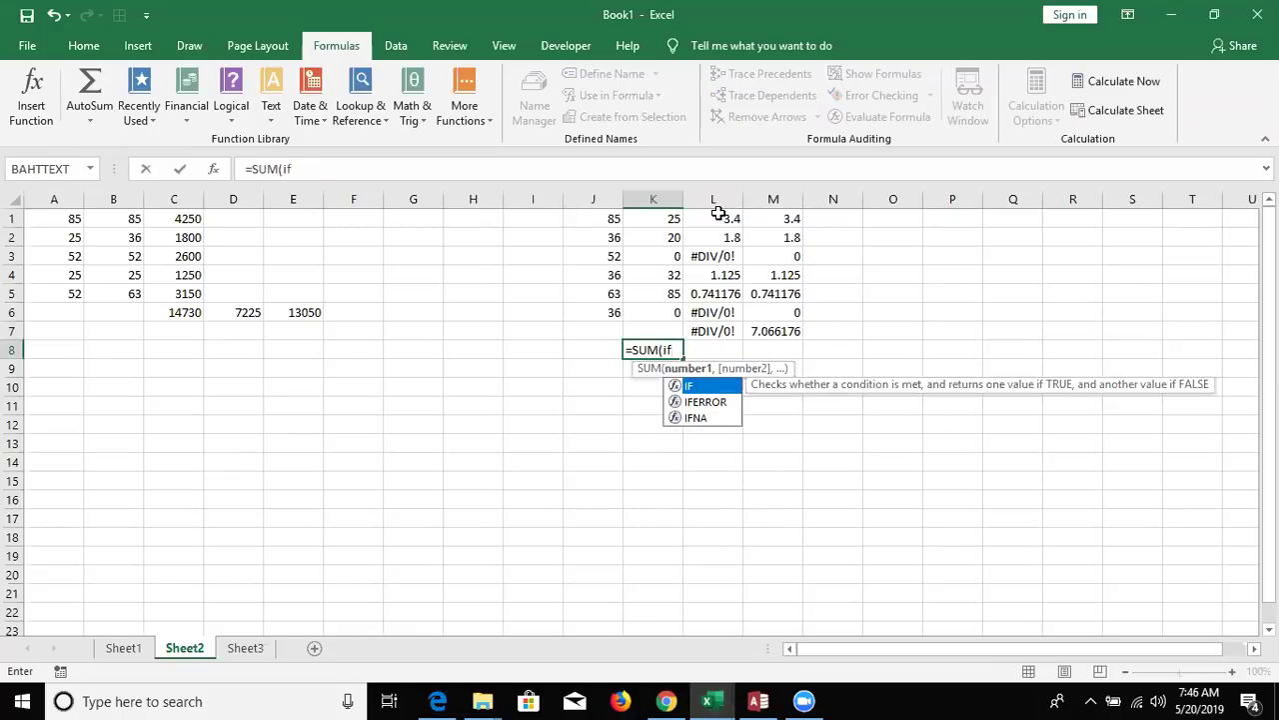
key("Down")
key("Tab")
key("Up")
key("Up")
key("ctrl+shift+Up")
type(",0)")
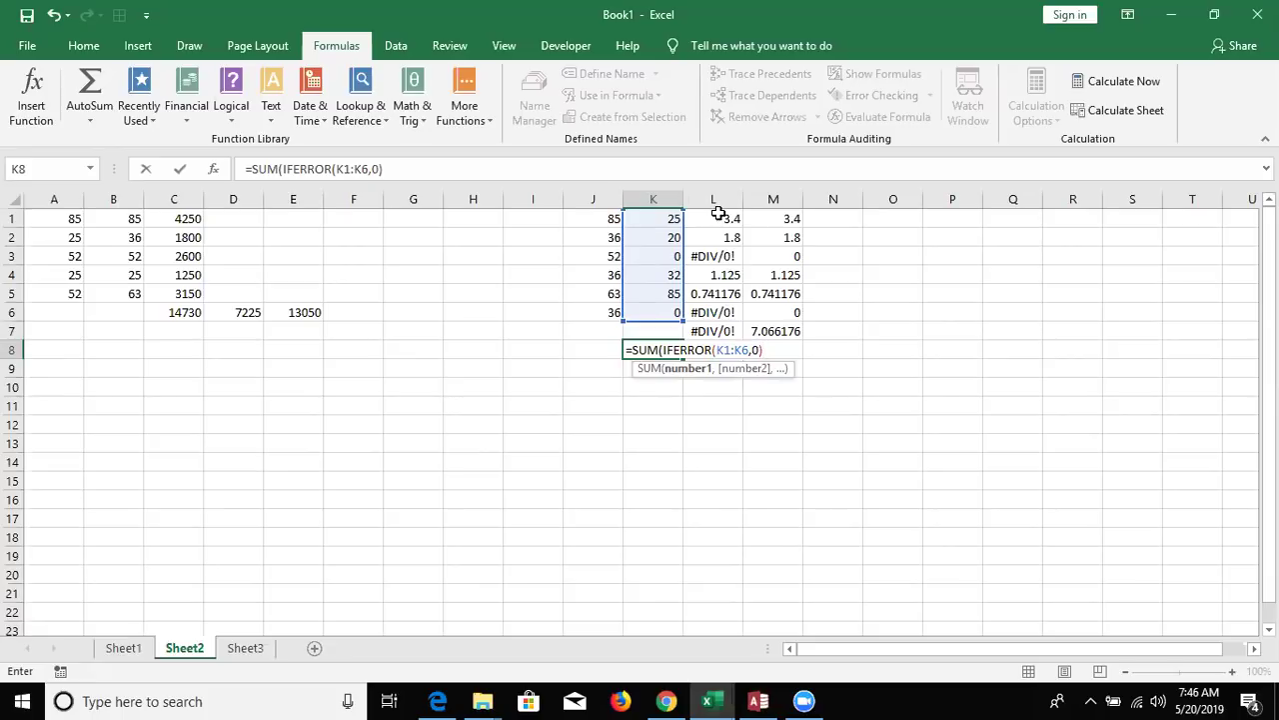
key("Return")
key("Return")
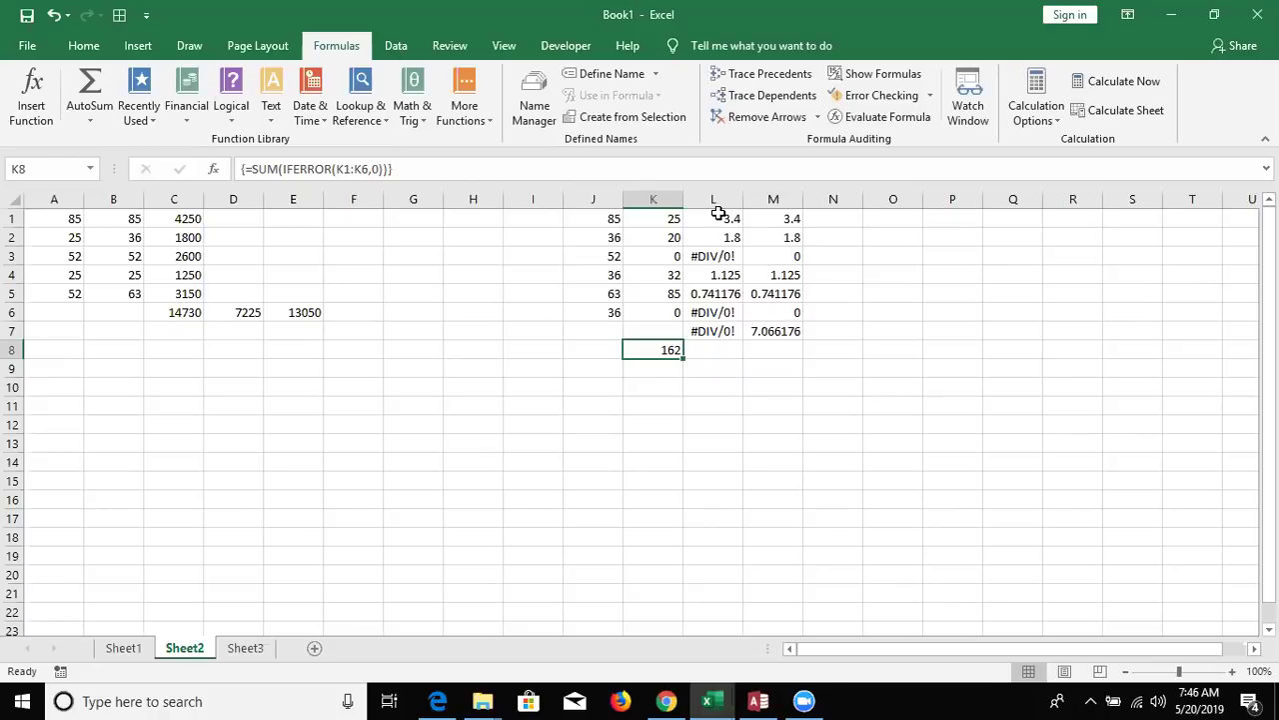
- Enter the array formula {=MAX(IFERROR(K1:K6,0))} in K9, returning 85
key("Left")
key("Down")
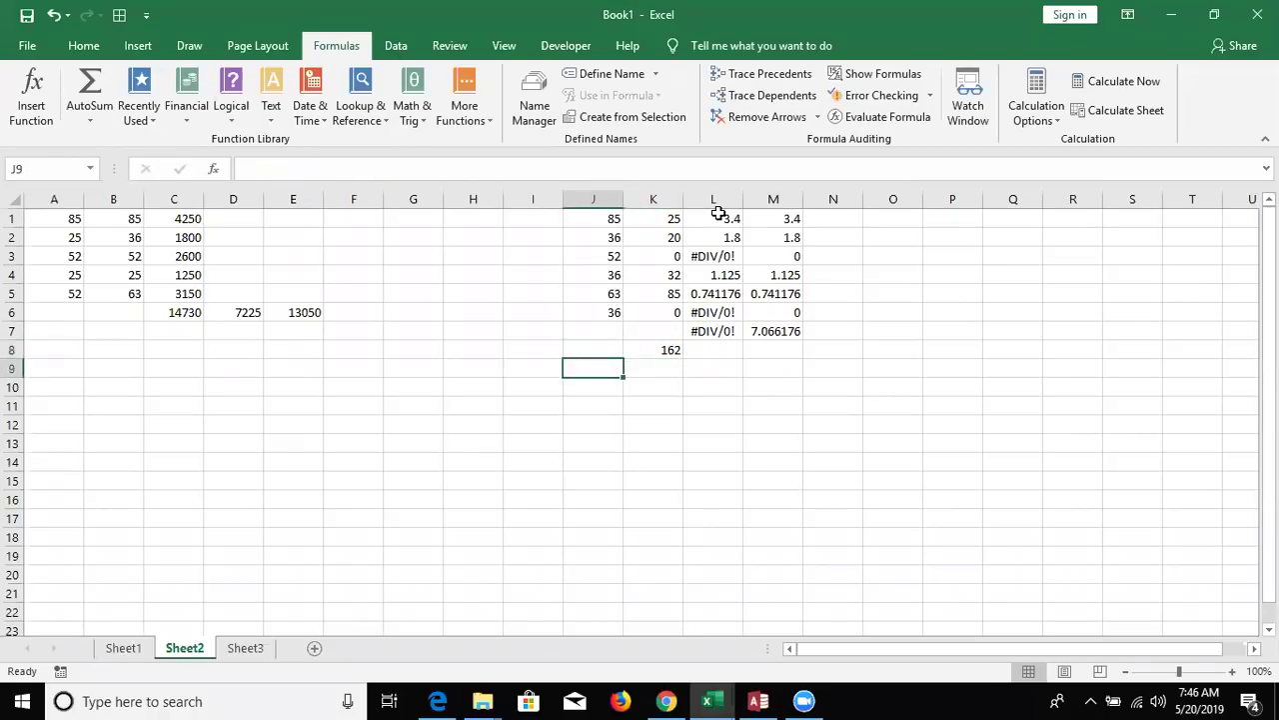
key("Right")
type("=m")
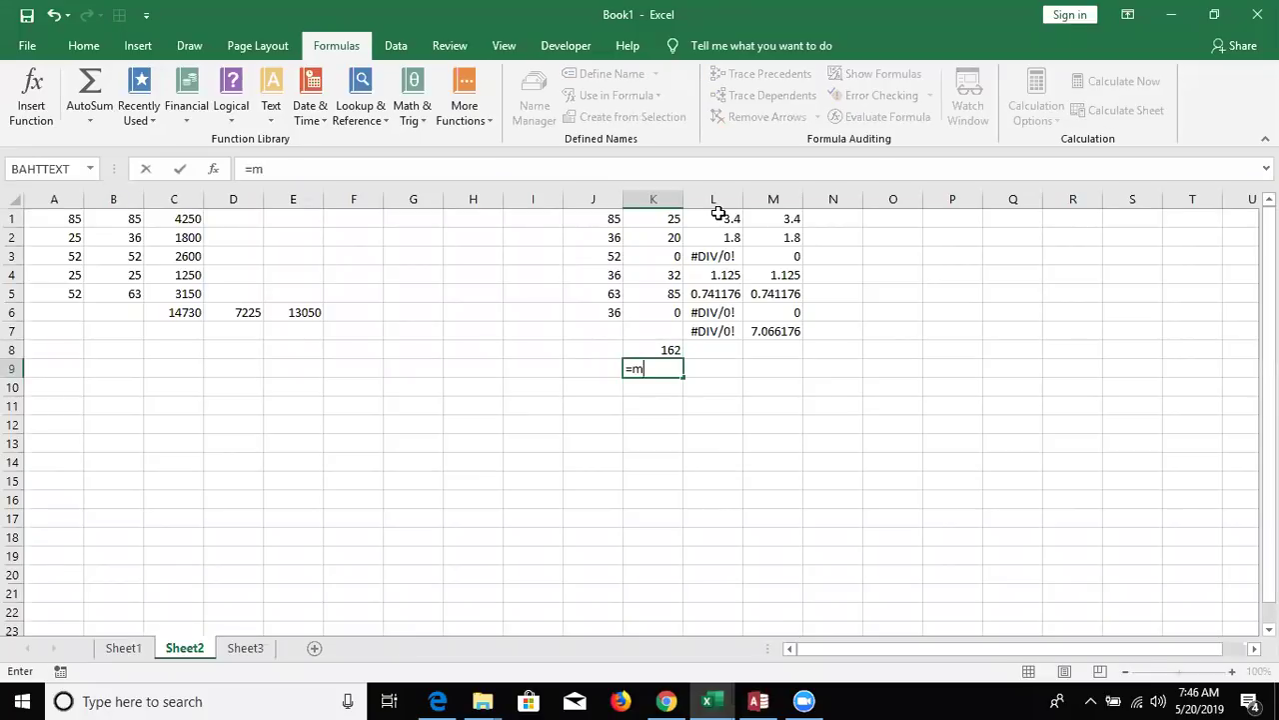
type("ax")
key("Tab")
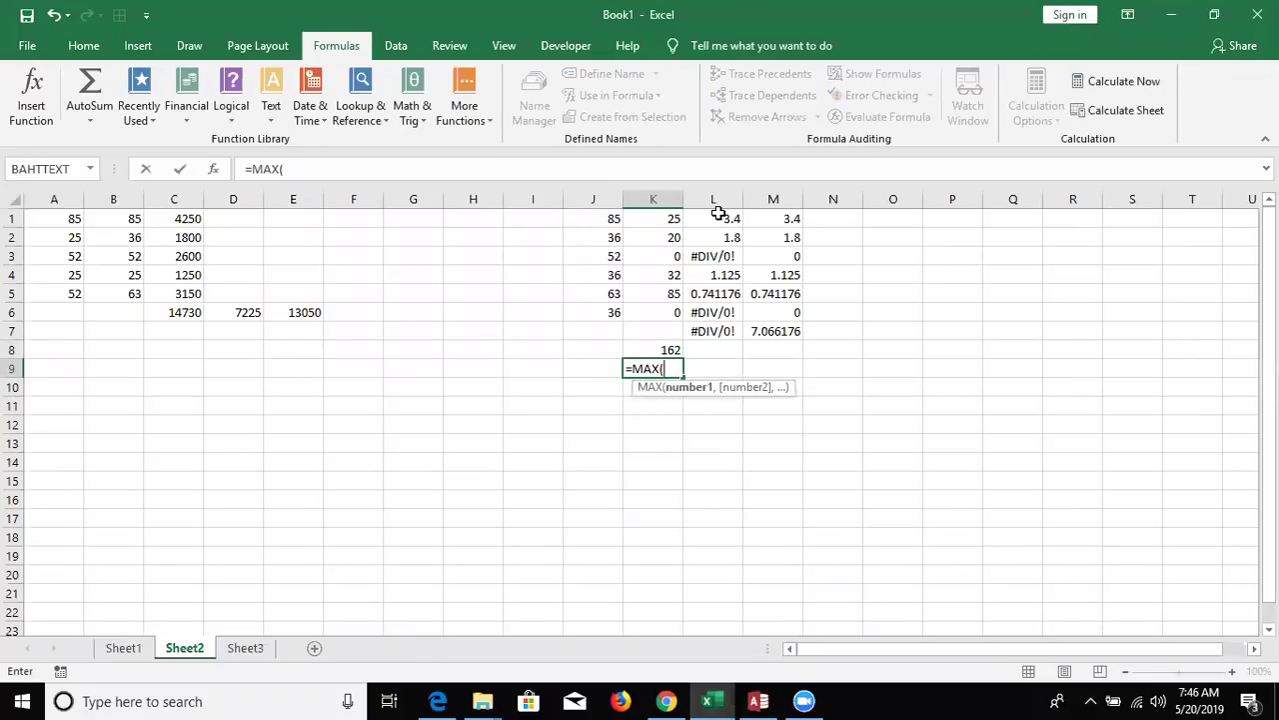
type("if")
key("Down")
key("Tab")
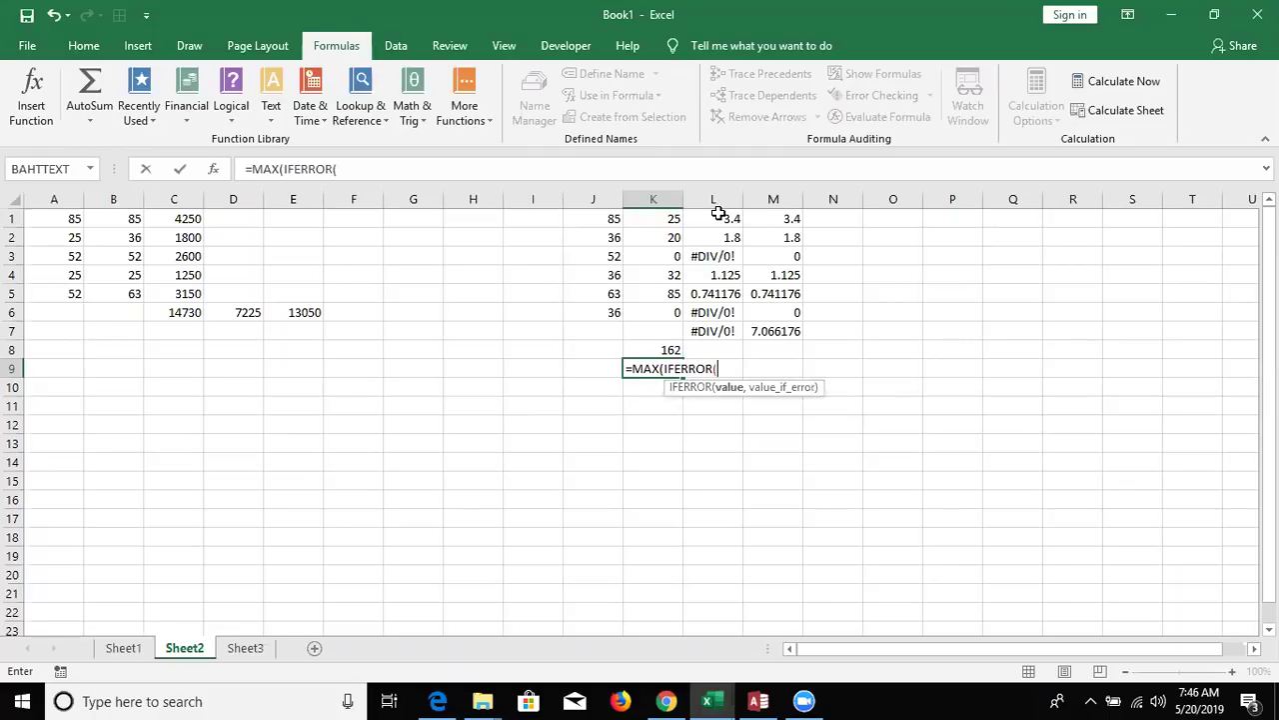
key("Up")
key("Up")
key("Up")
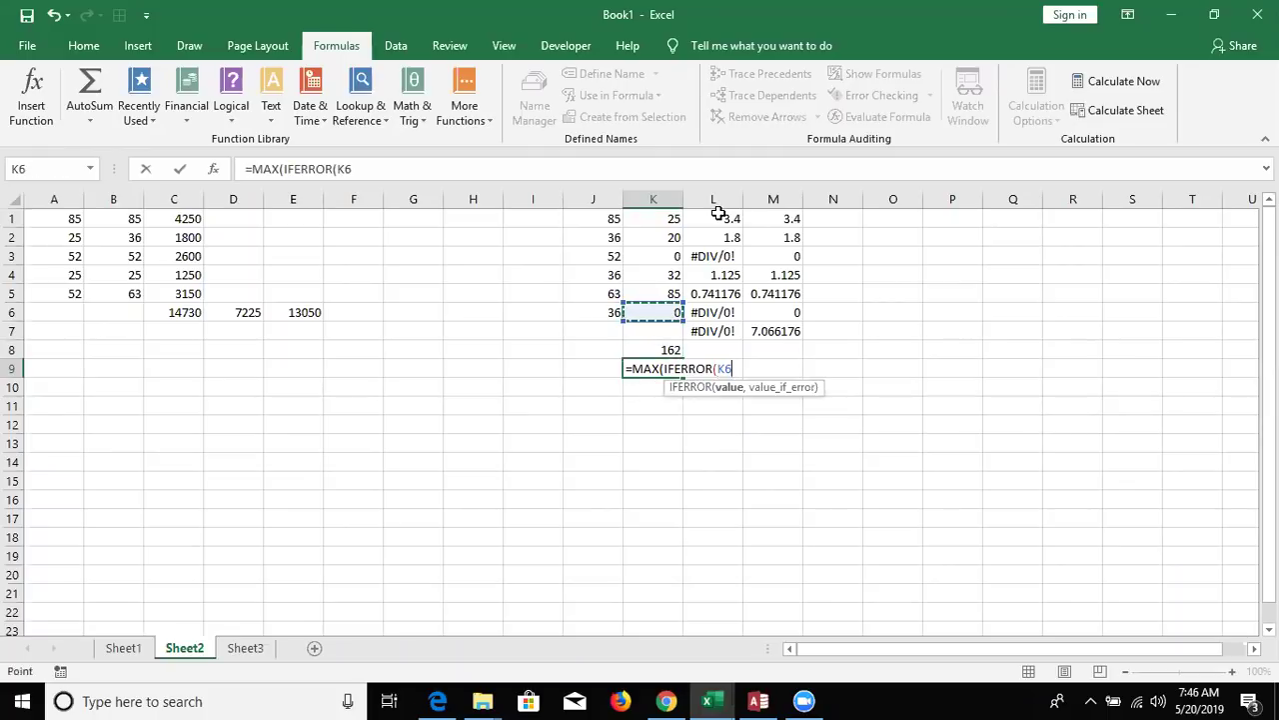
key("ctrl+shift+Up")
type(",0)")
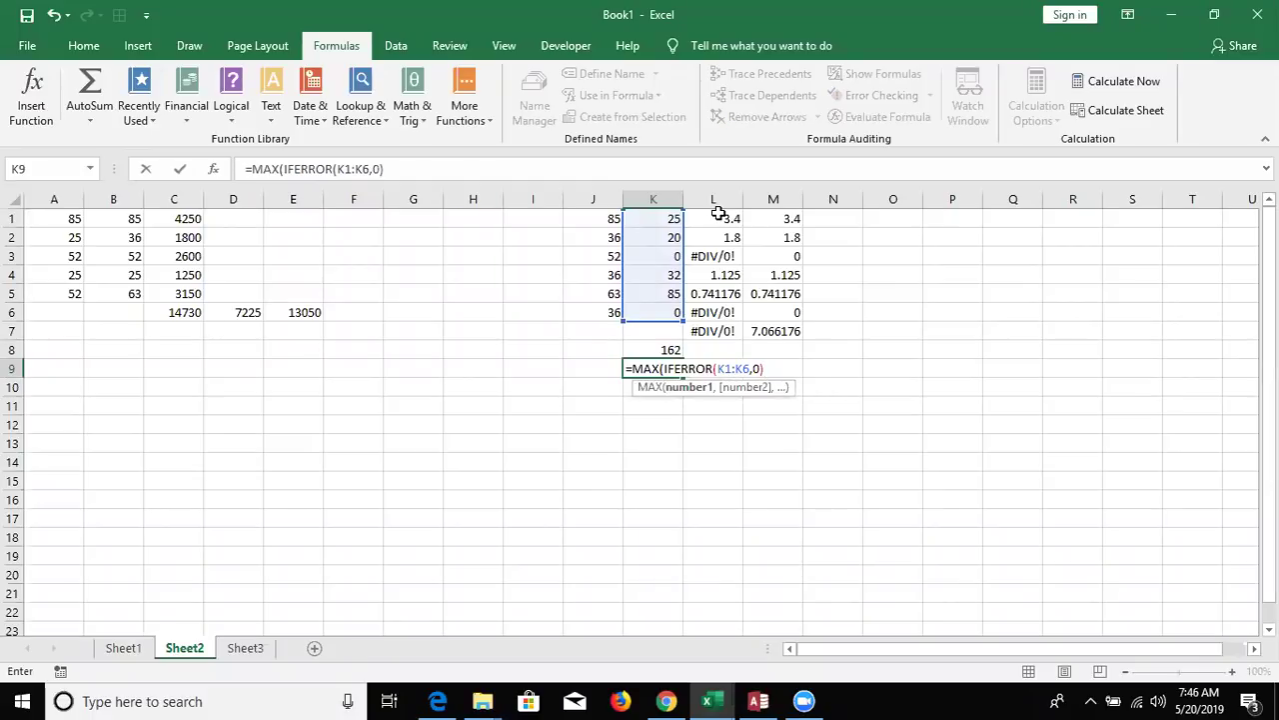
key("ctrl+shift+Return")
key("Return")
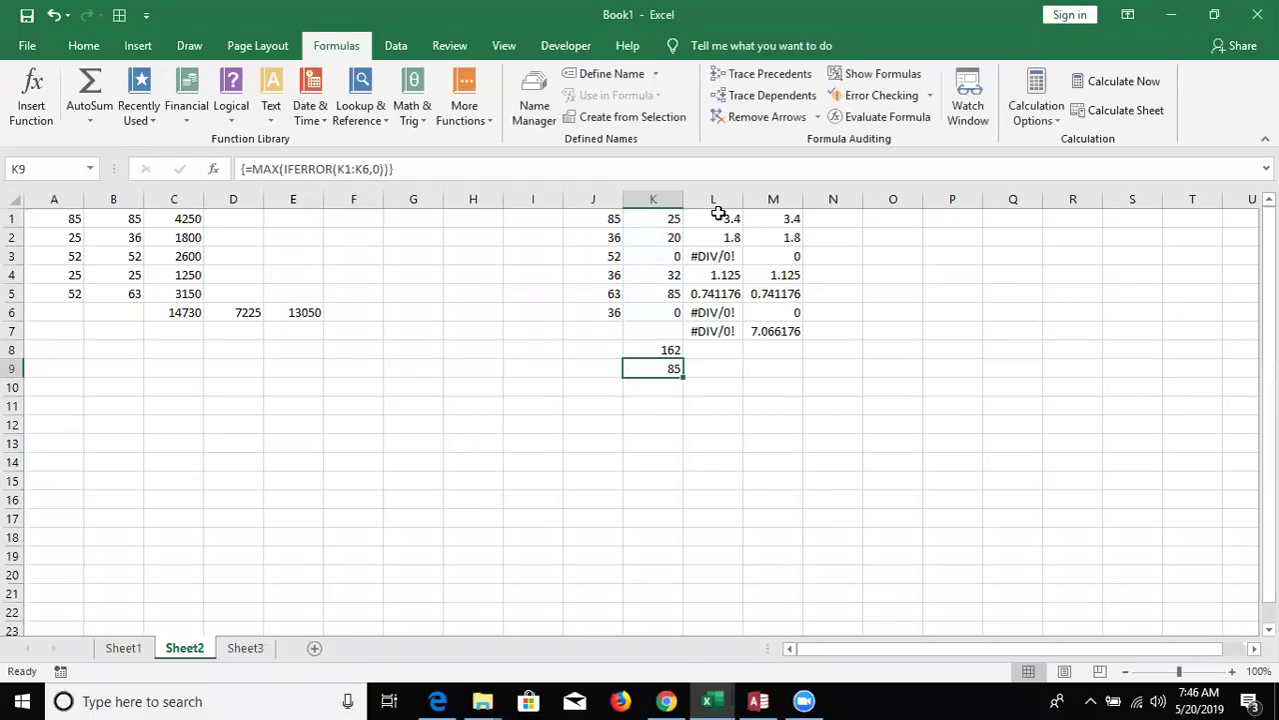
key("Return")
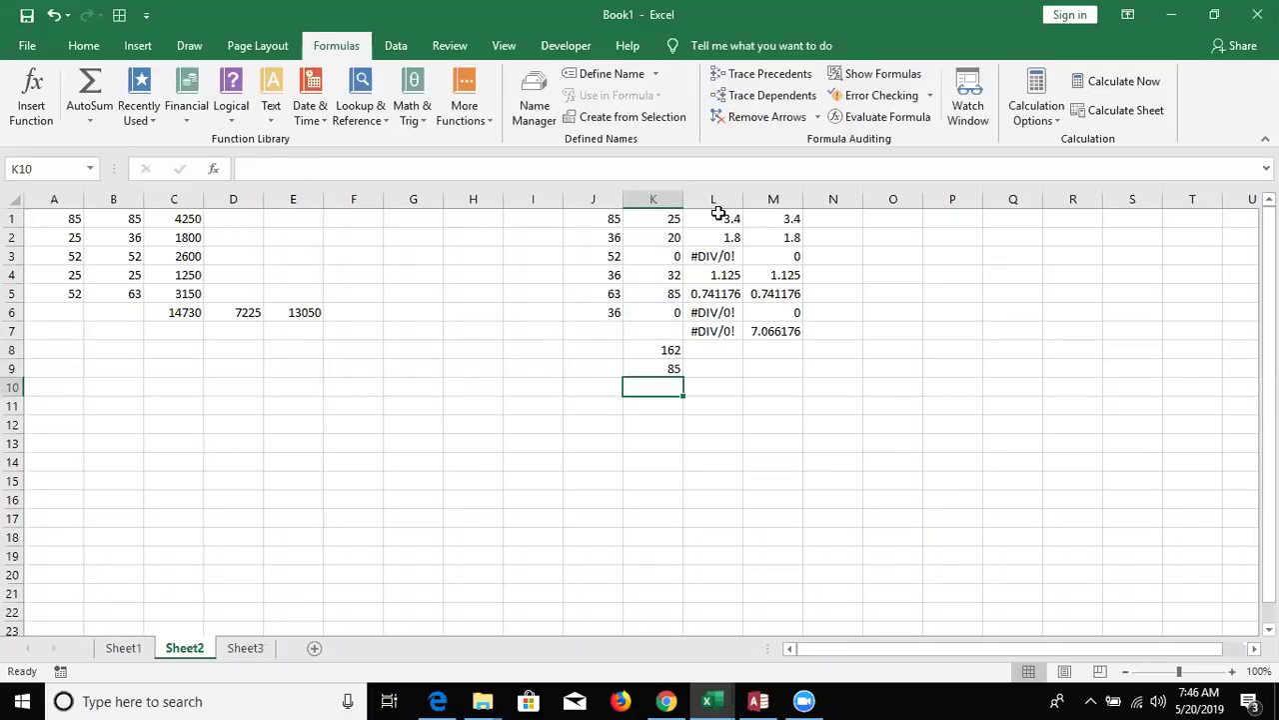
key("alt+Tab")
key("alt+Tab")
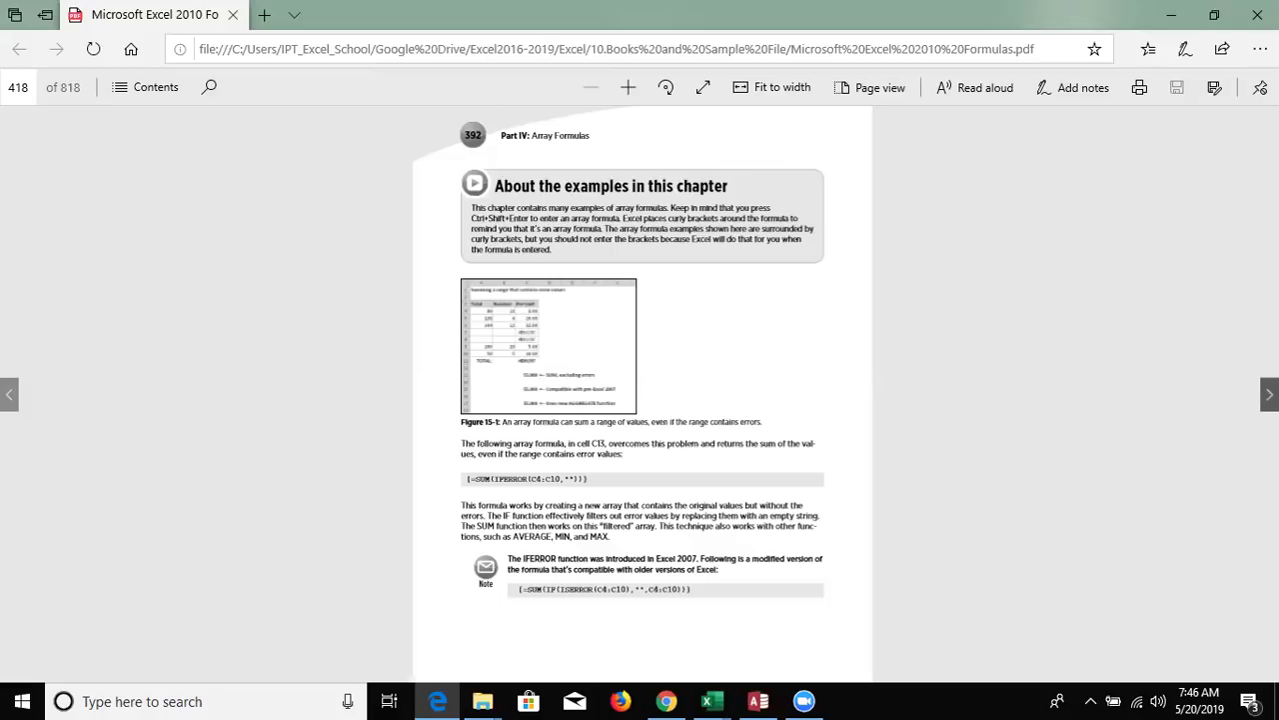
- Turn to PDF page 393 on counting error values, highlight heading words, and return to Excel
left_click(1269, 394)
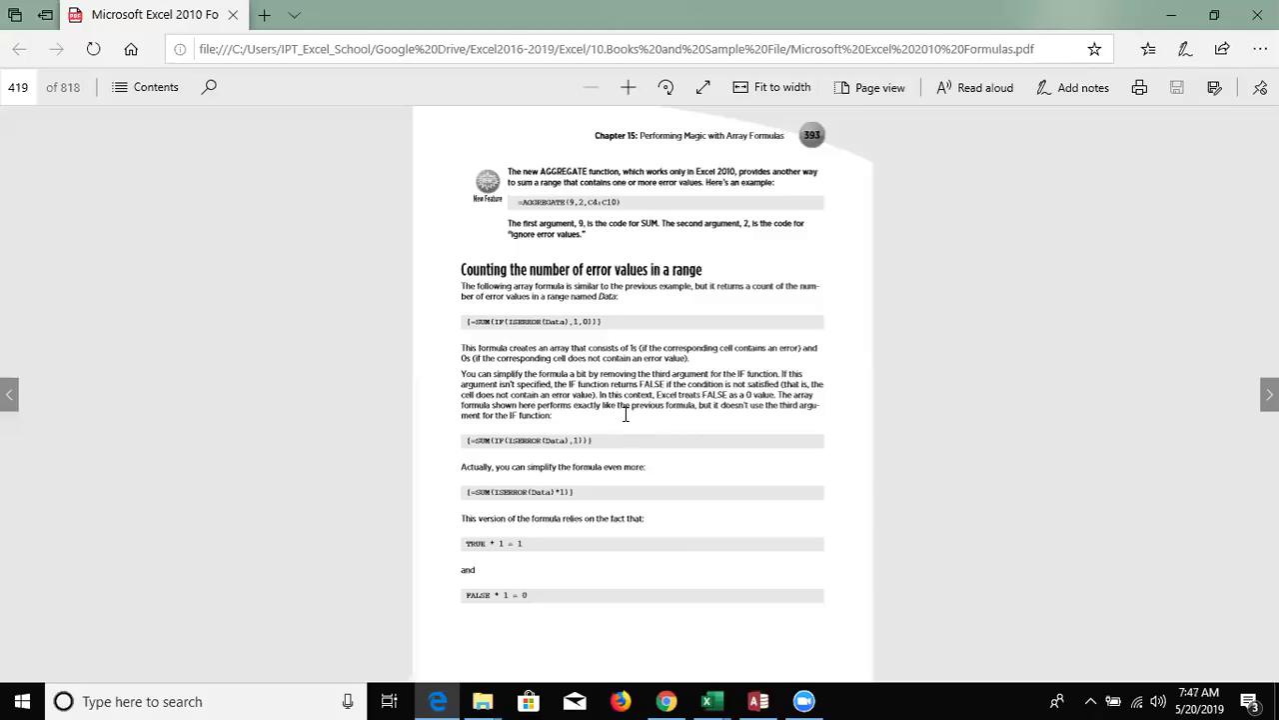
double_click(497, 278)
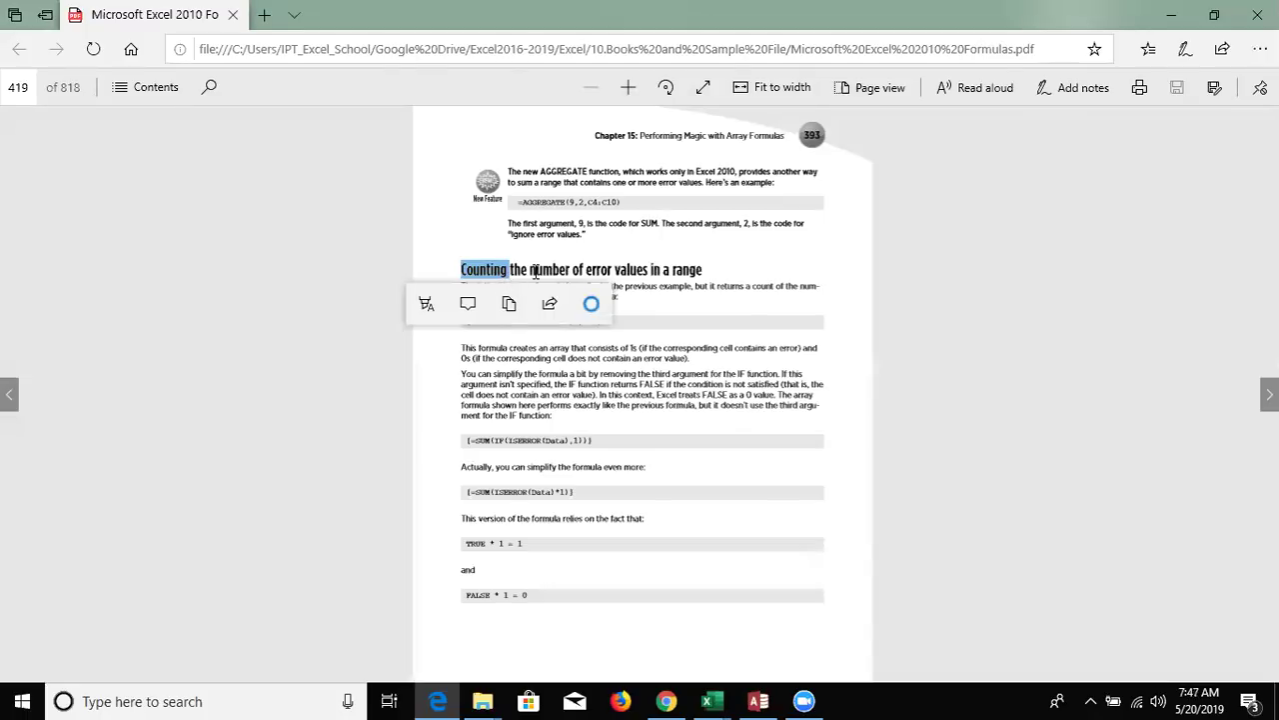
double_click(535, 270)
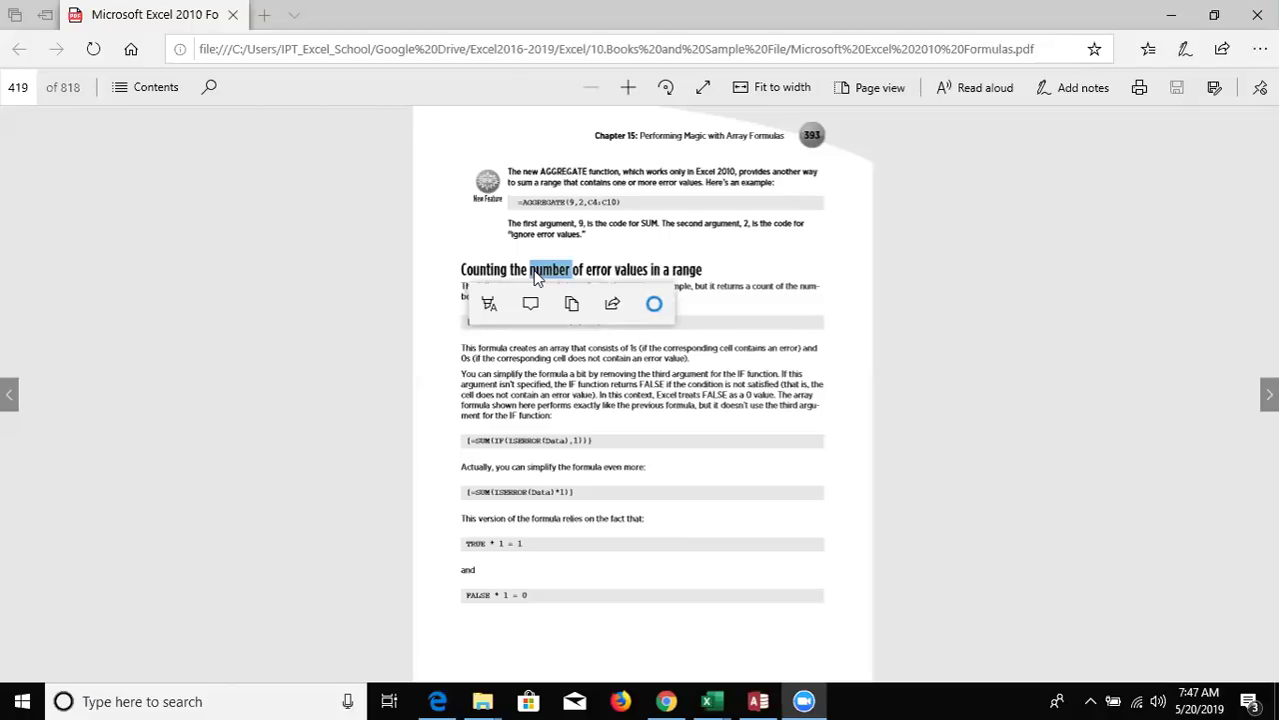
key("alt+Tab")
key("alt+Tab")
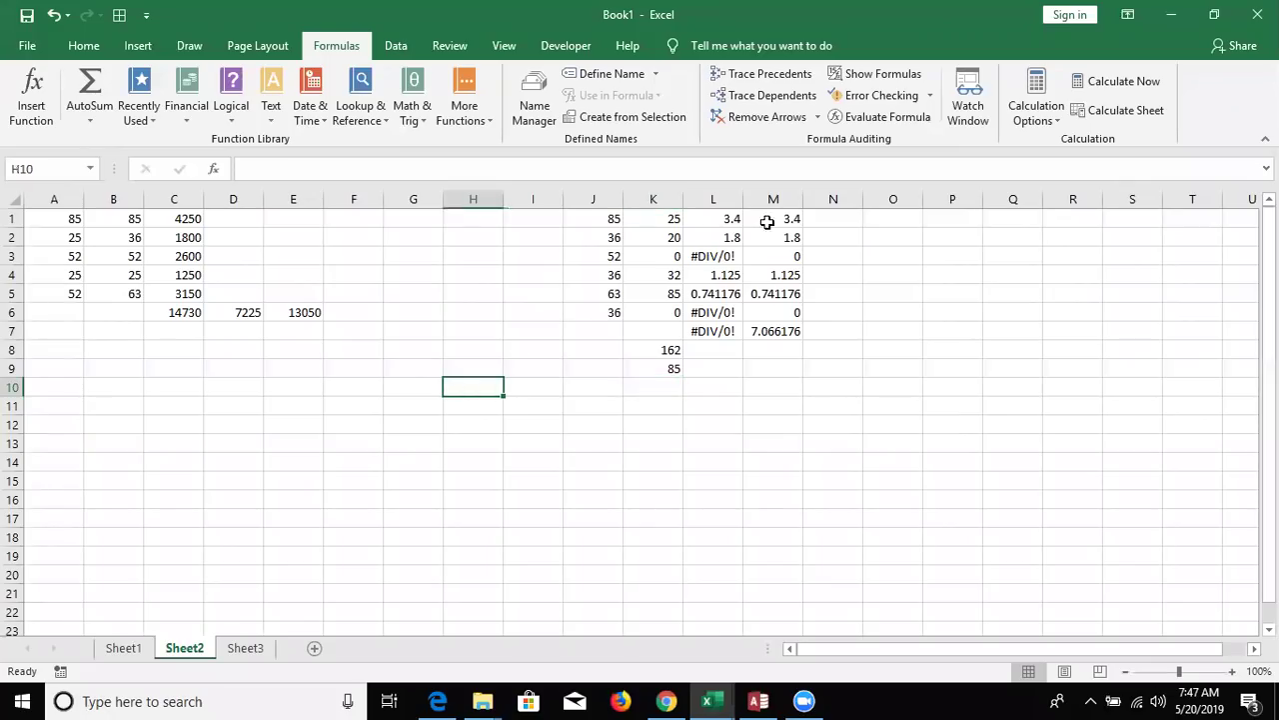
- Start a formula in L8 that nests ISERROR inside SUM
left_click_drag(730, 218, 727, 328)
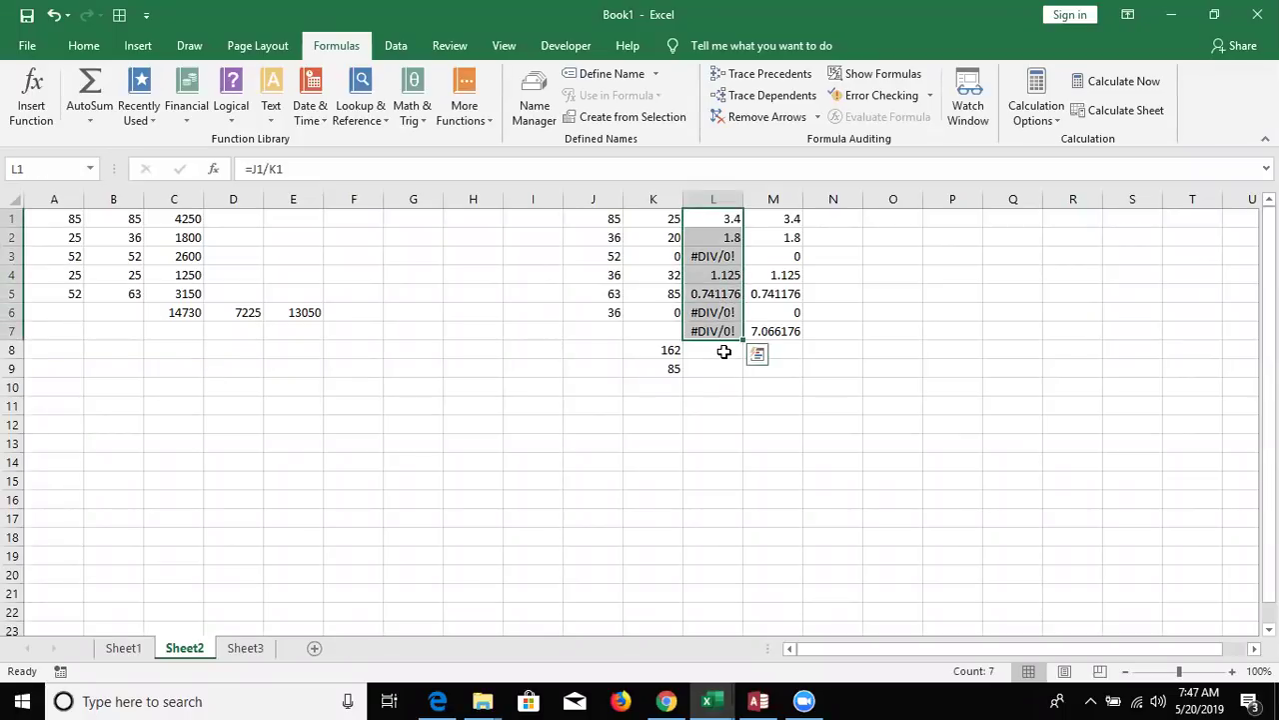
left_click(724, 351)
type("=s")
key("BackSpace")
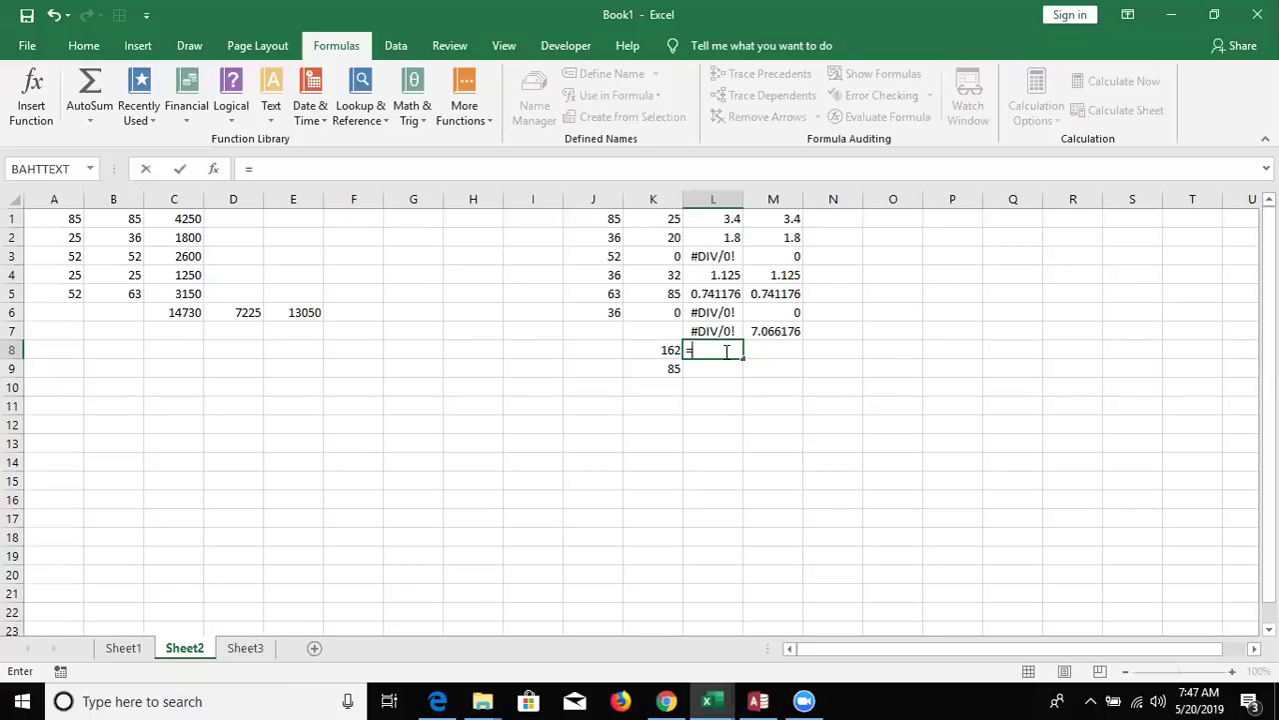
type("sum")
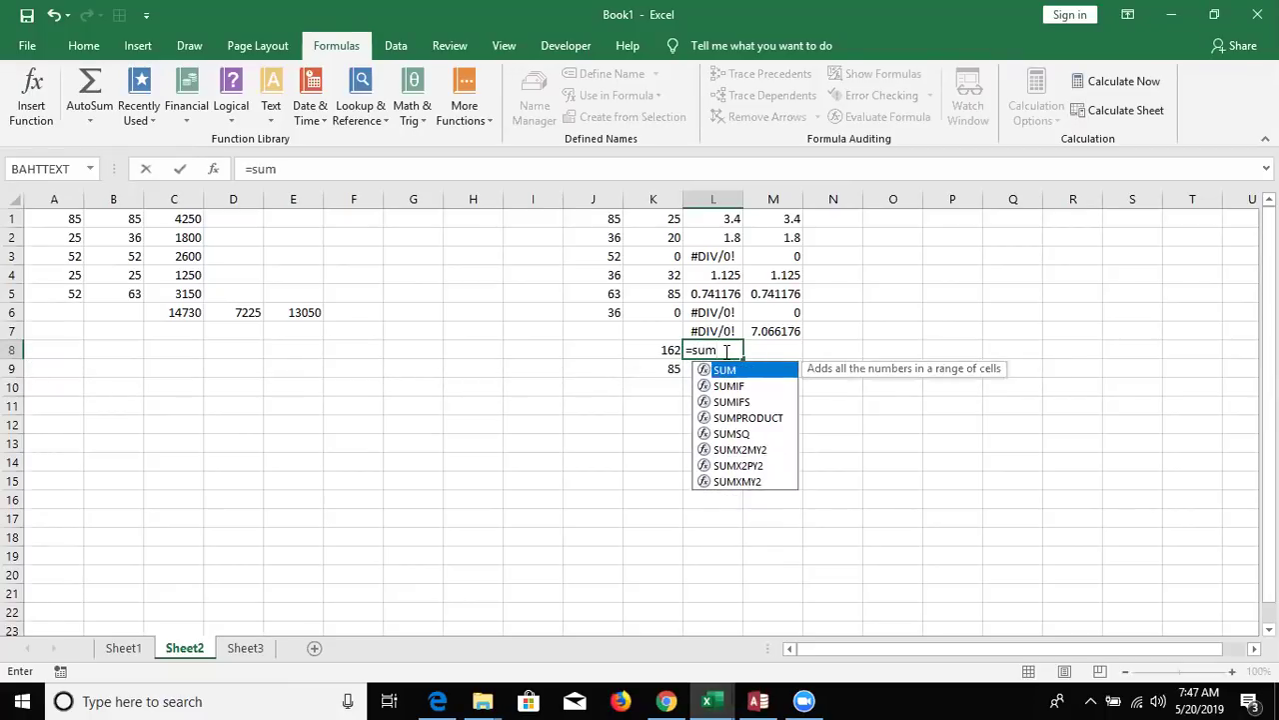
key("Tab")
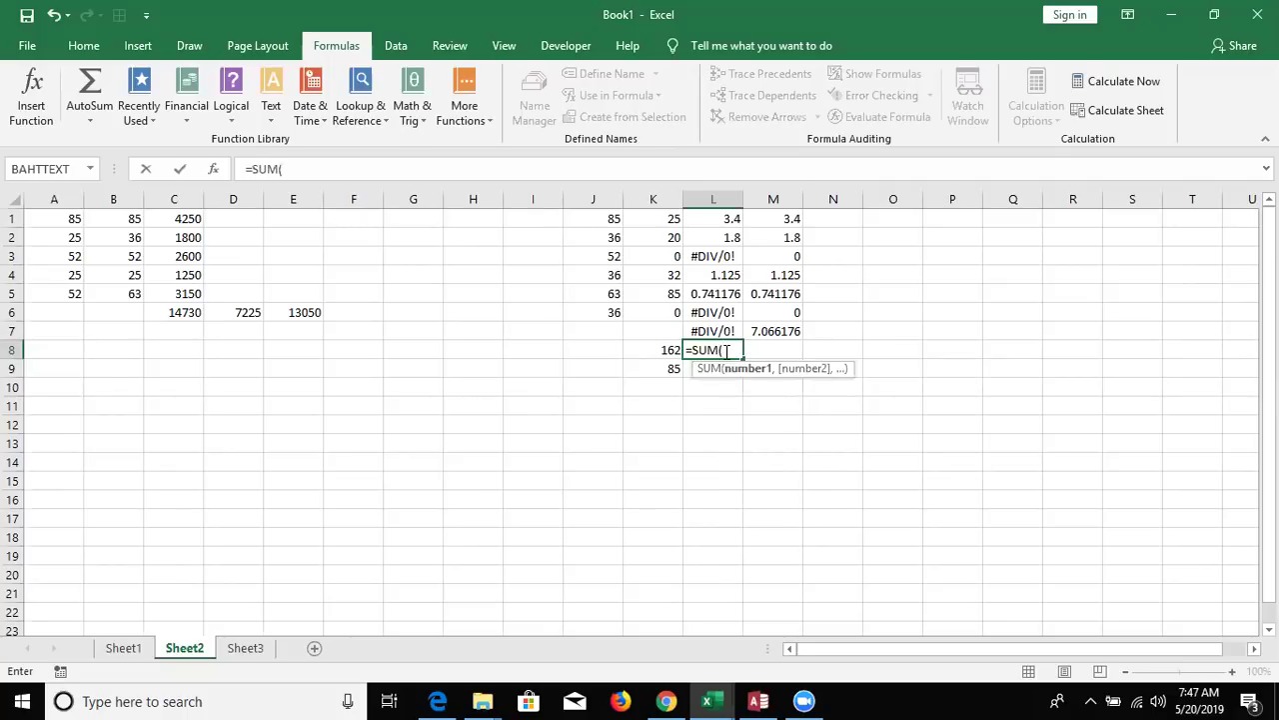
key("Up")
key("BackSpace")
key("BackSpace")
type("if")
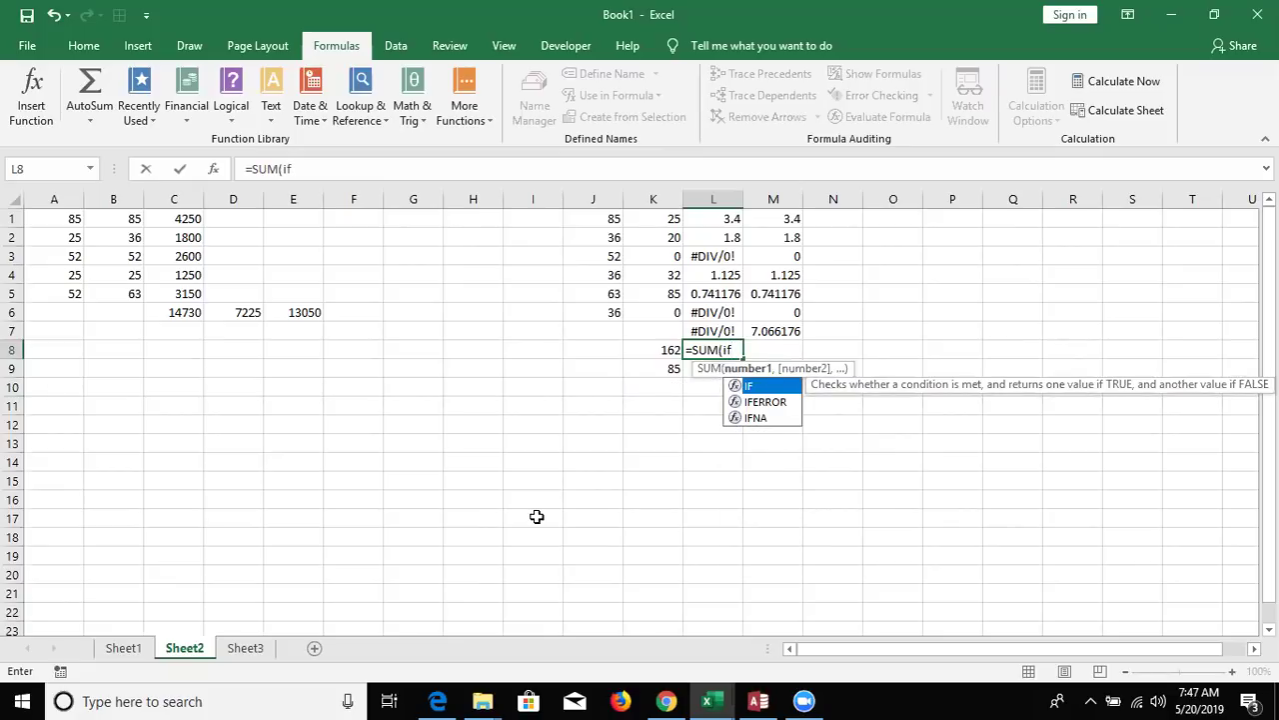
key("BackSpace")
type("s")
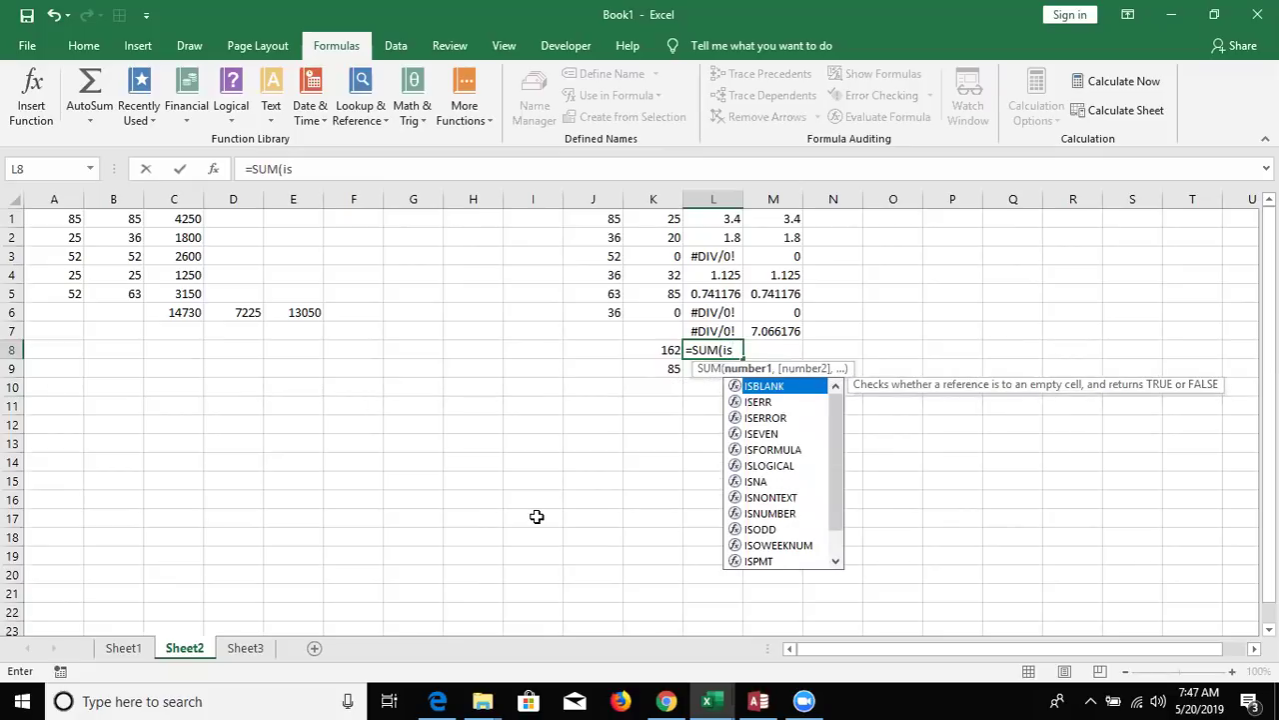
key("Down")
key("Down")
key("Tab")
- Complete =SUM(ISERROR(L1:L7)) in L8 and re-enter it as an array formula
key("Up")
key("ctrl+shift+Up")
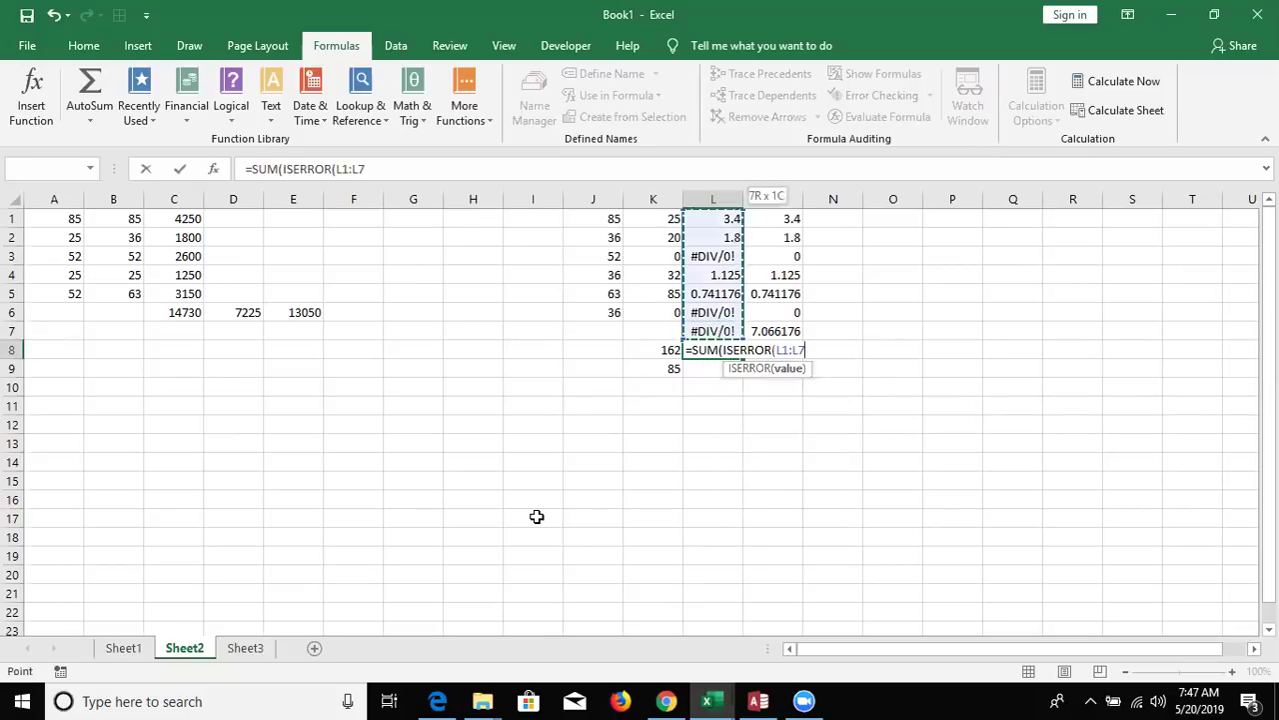
type(")")
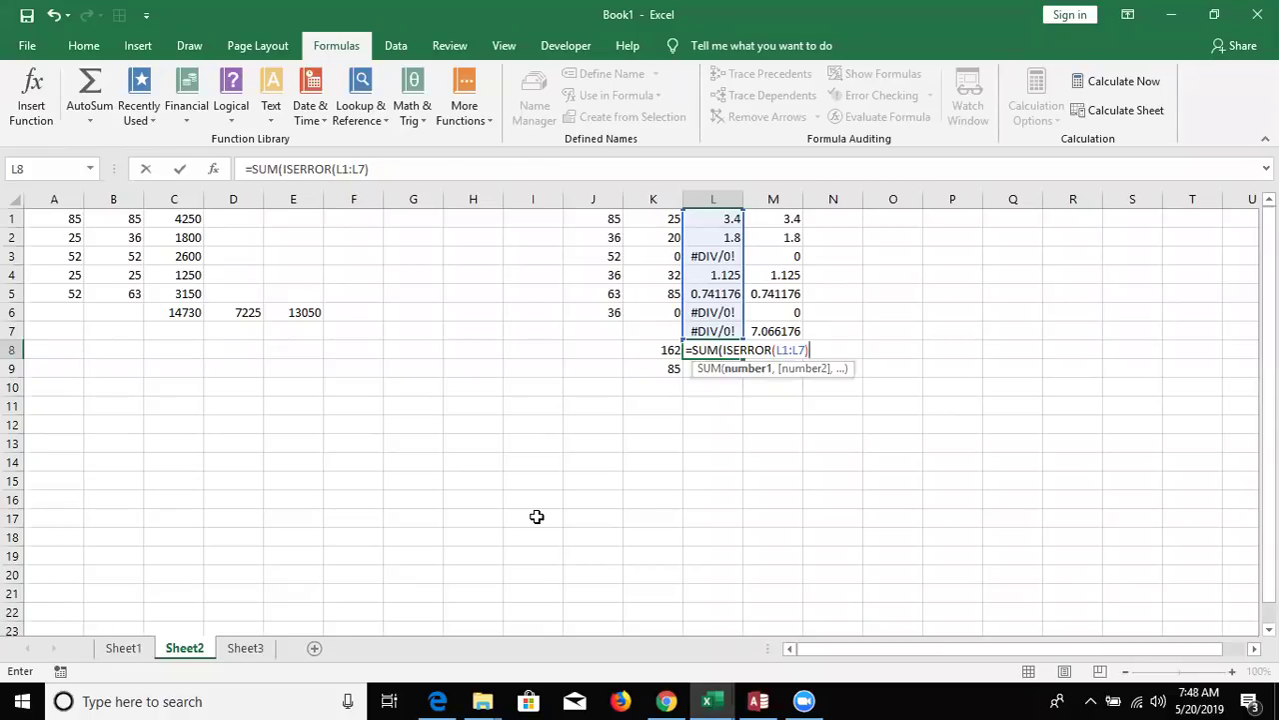
key("Return")
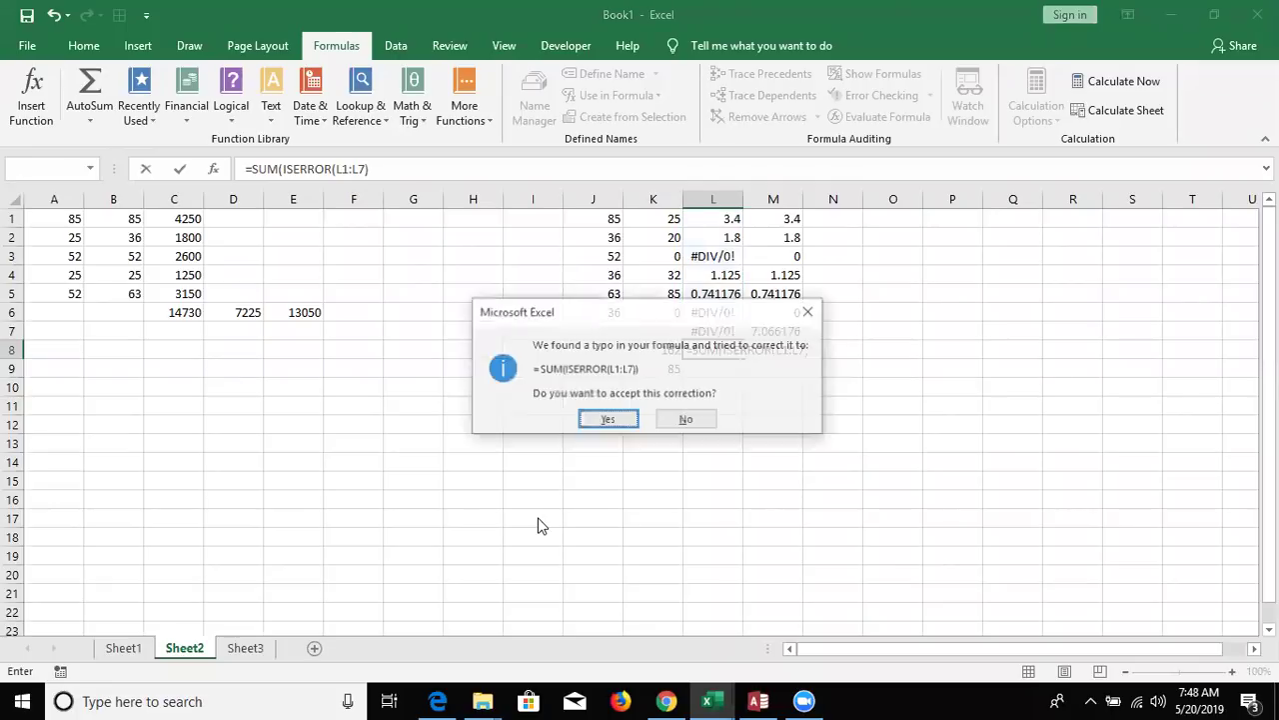
key("Return")
key("Up")
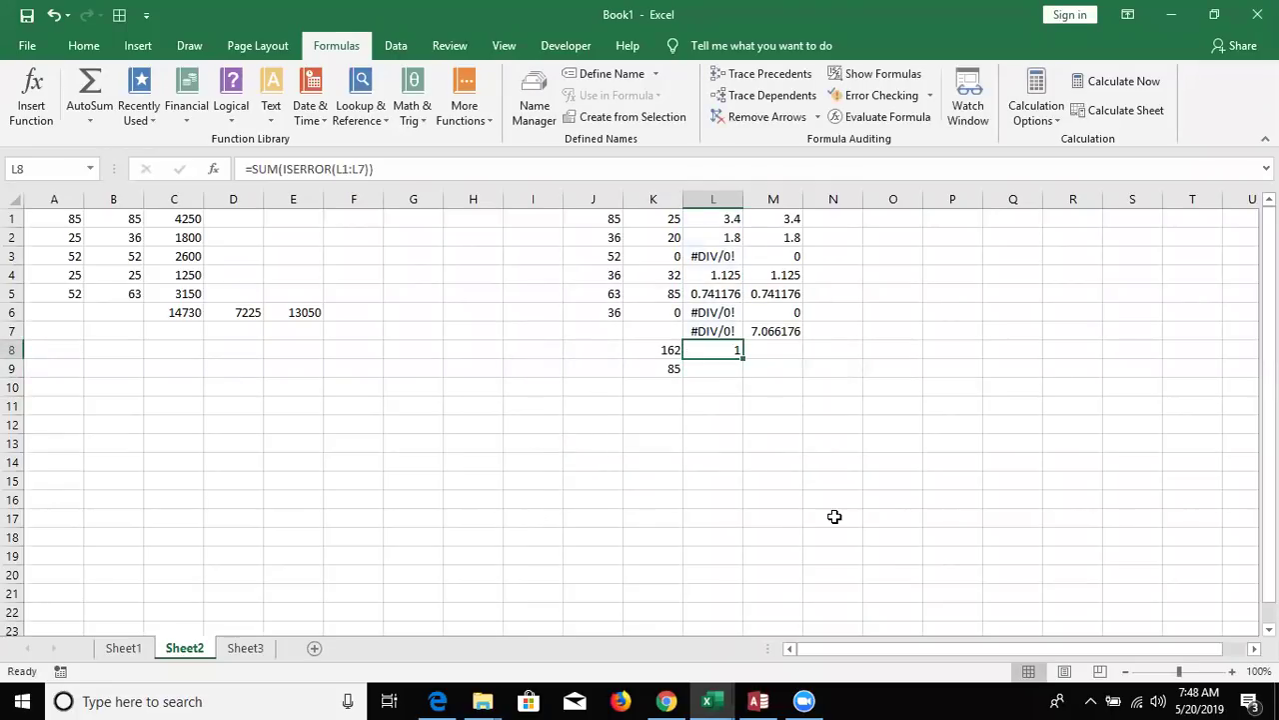
double_click(720, 349)
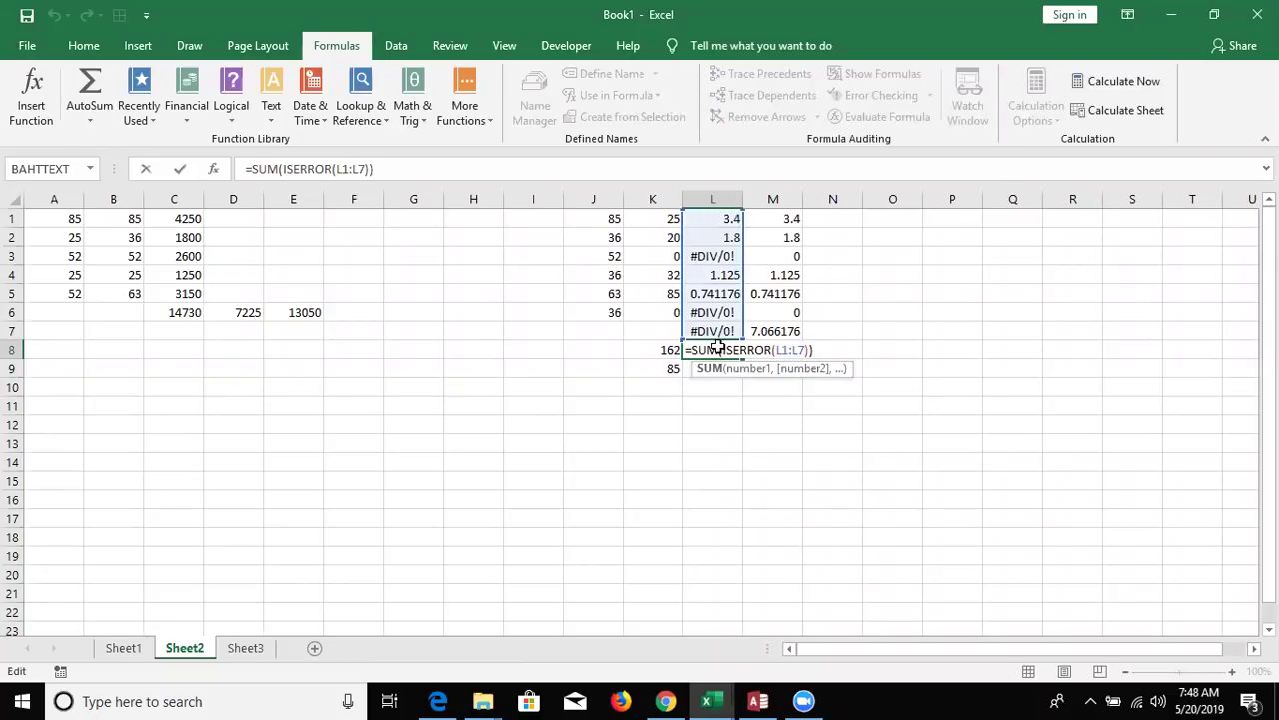
key("ctrl+shift+Return")
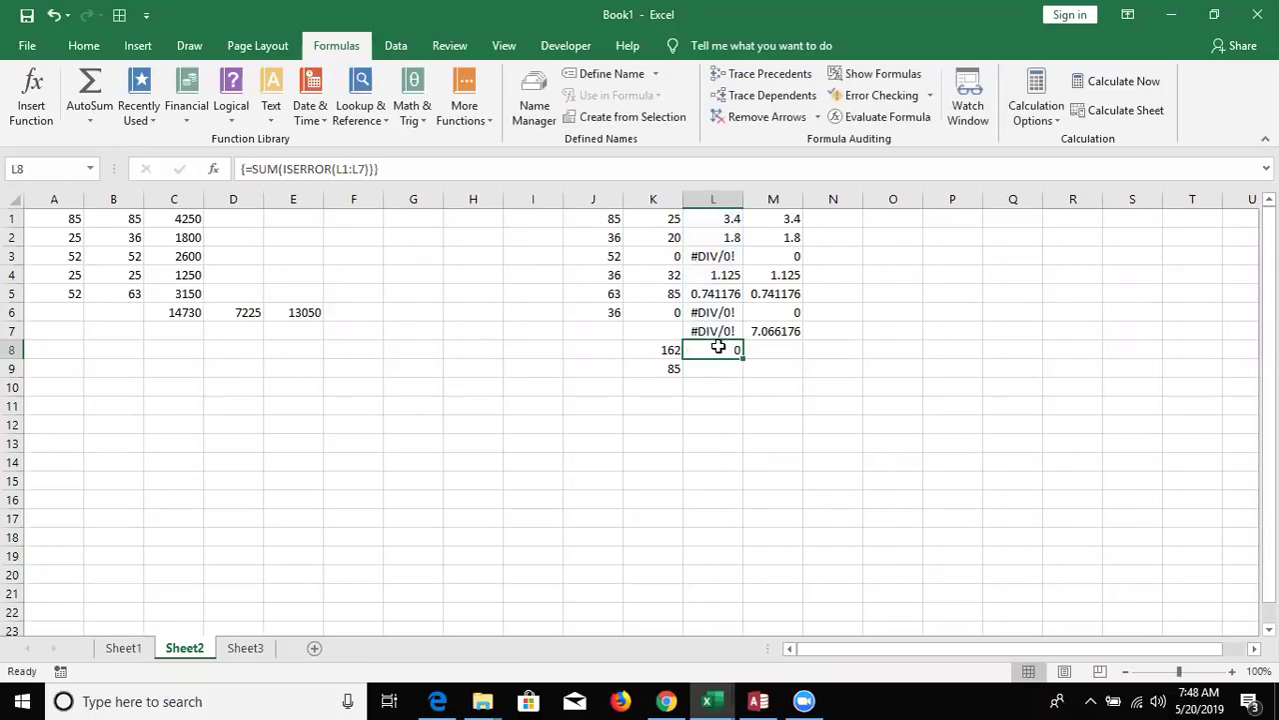
- Evaluate L8's formula to see ISERROR's TRUE/FALSE array, then reopen L8 for editing
left_click(909, 117)
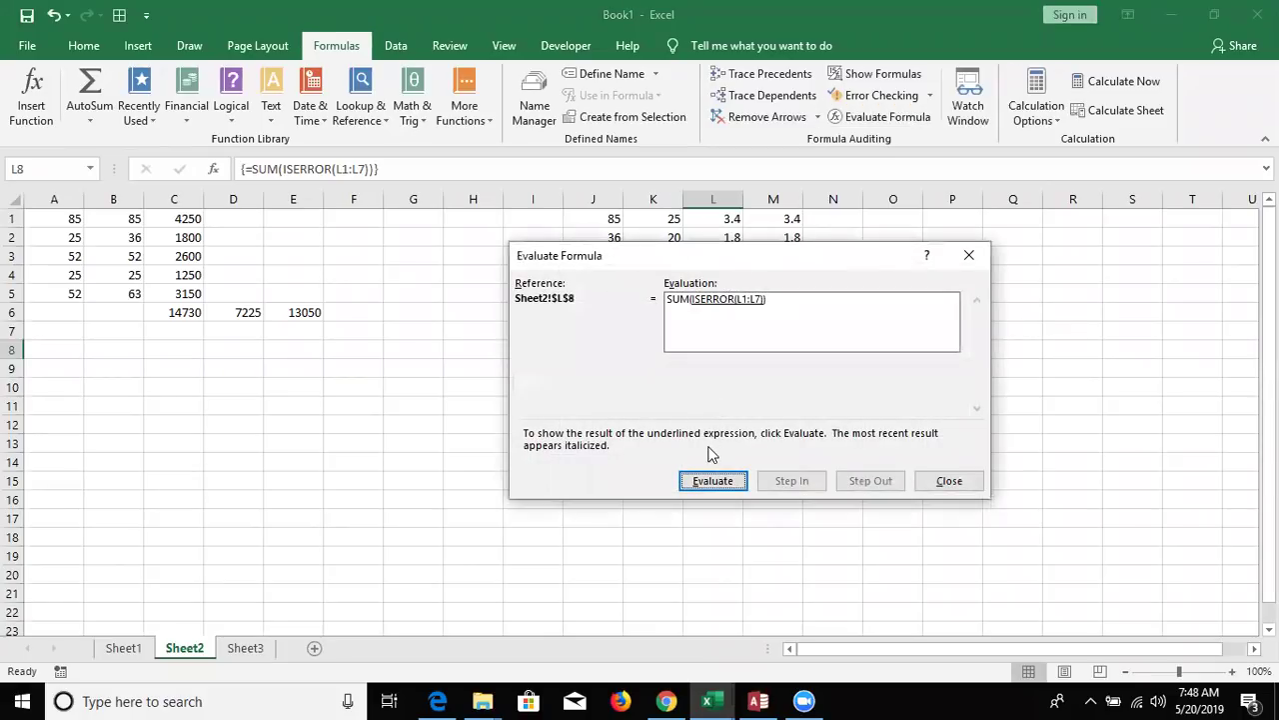
left_click(711, 489)
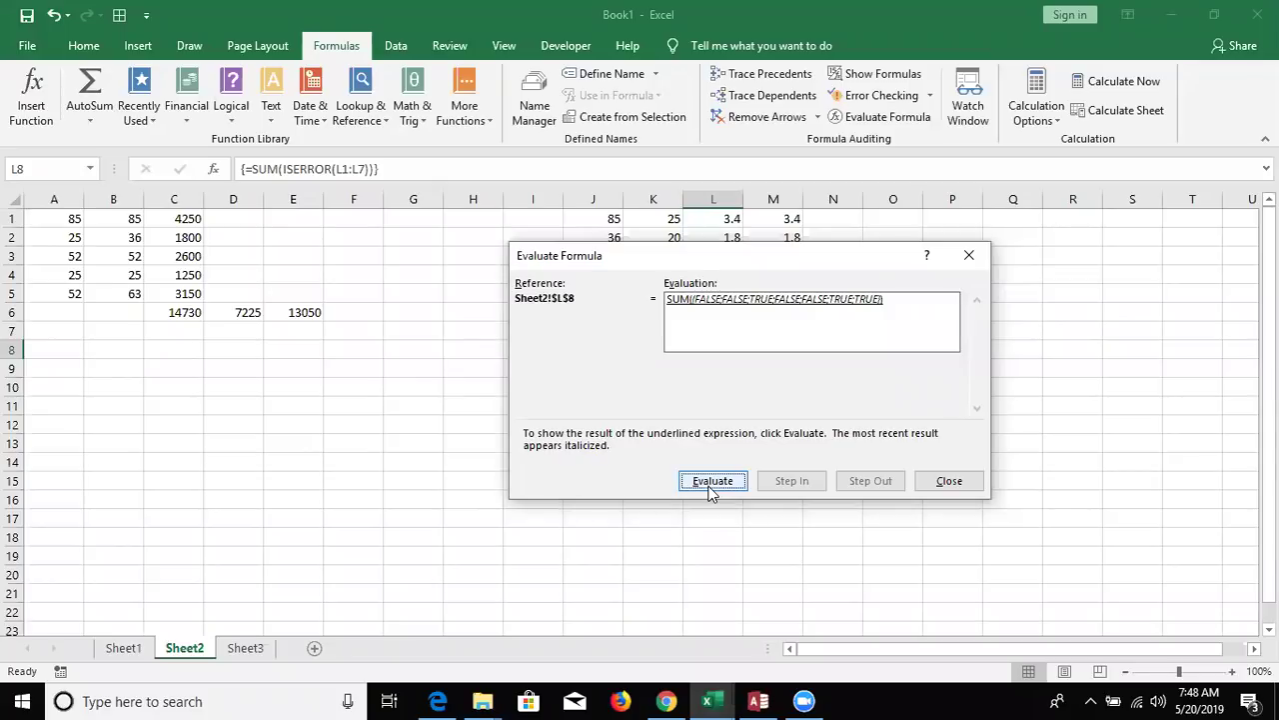
key("Escape")
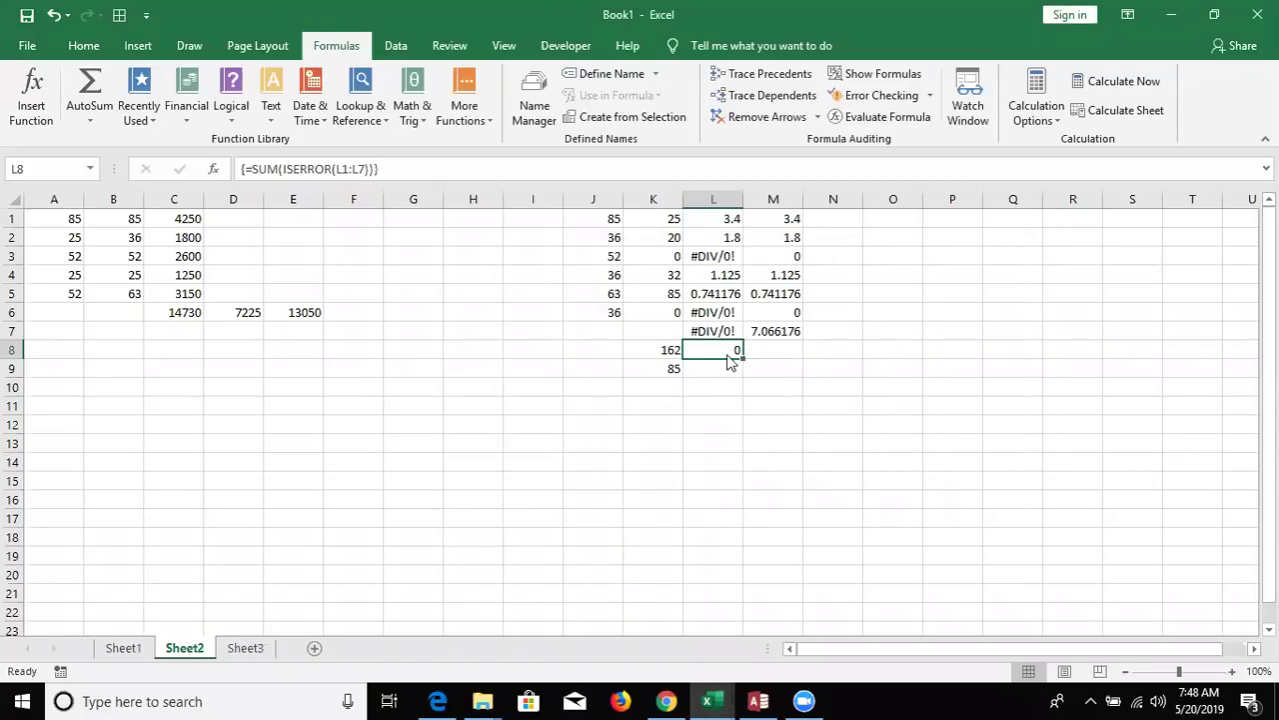
double_click(733, 350)
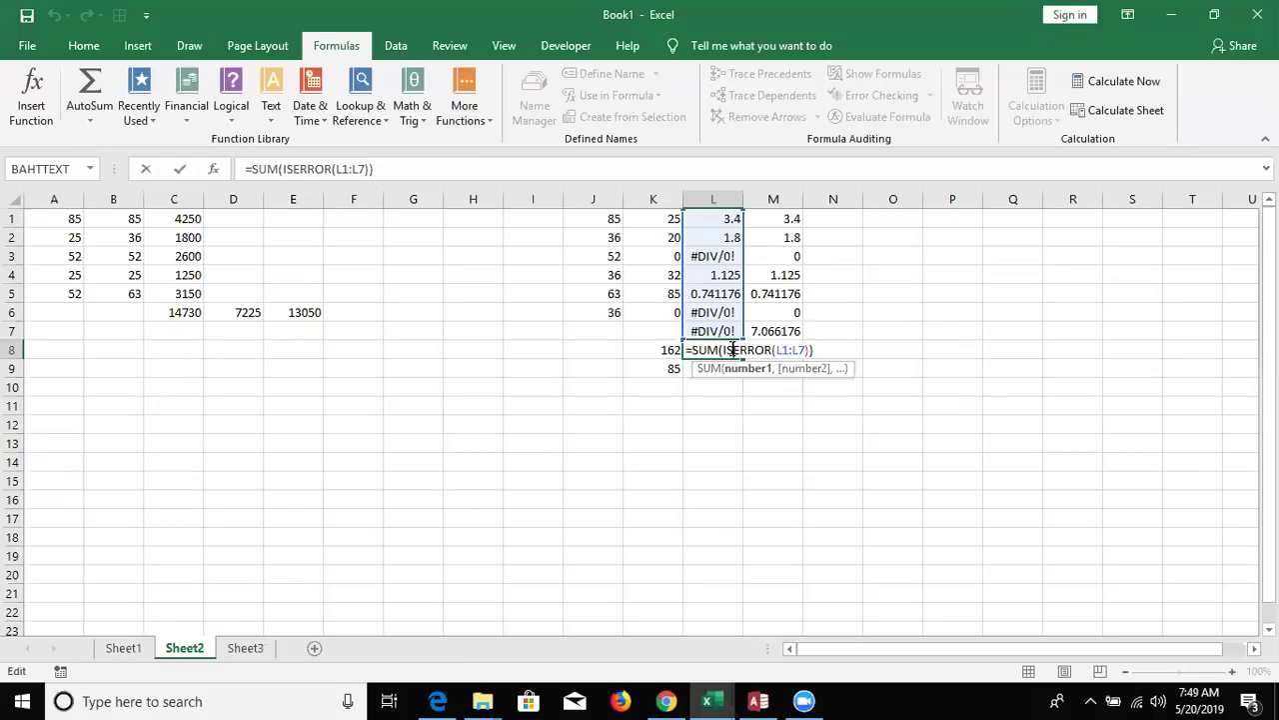
- Change L8 to the array formula {=SUM(ISERROR(L1:L7)*1)}
left_click(810, 350)
type("*1")
key("ctrl+shift+Return")
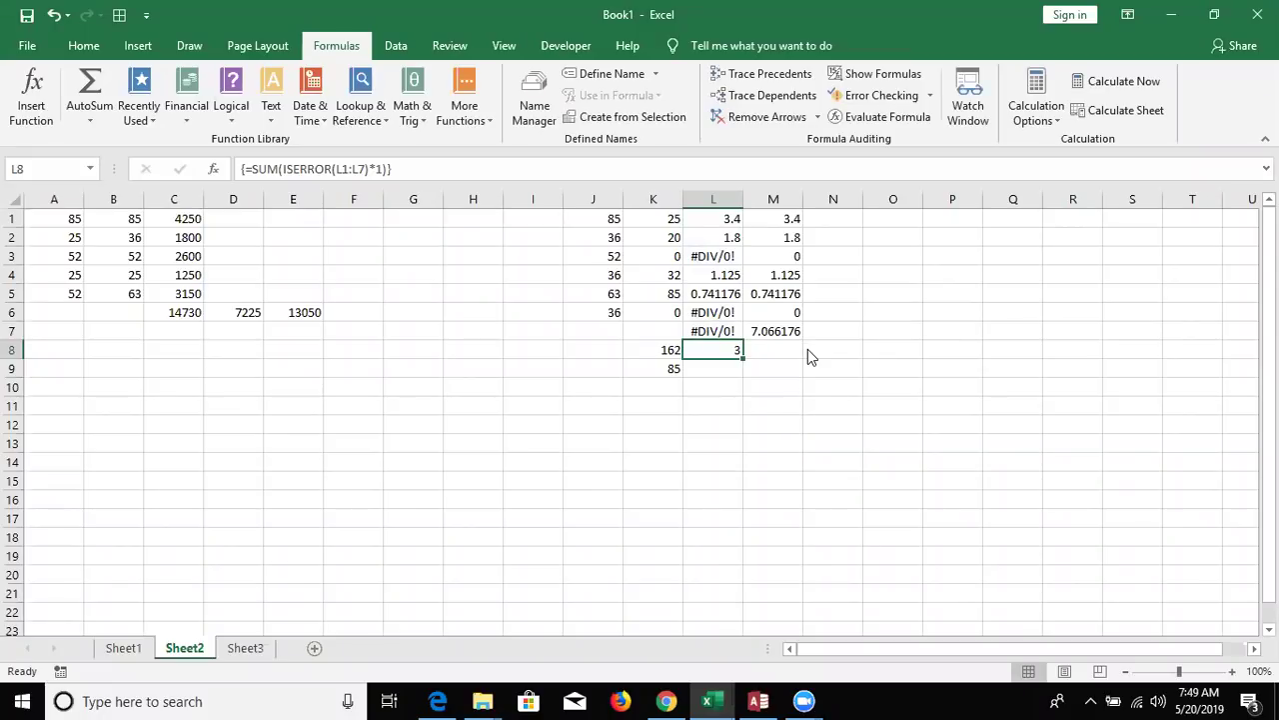
- Step through Evaluate Formula on L8 to confirm the final result of 3
left_click(867, 118)
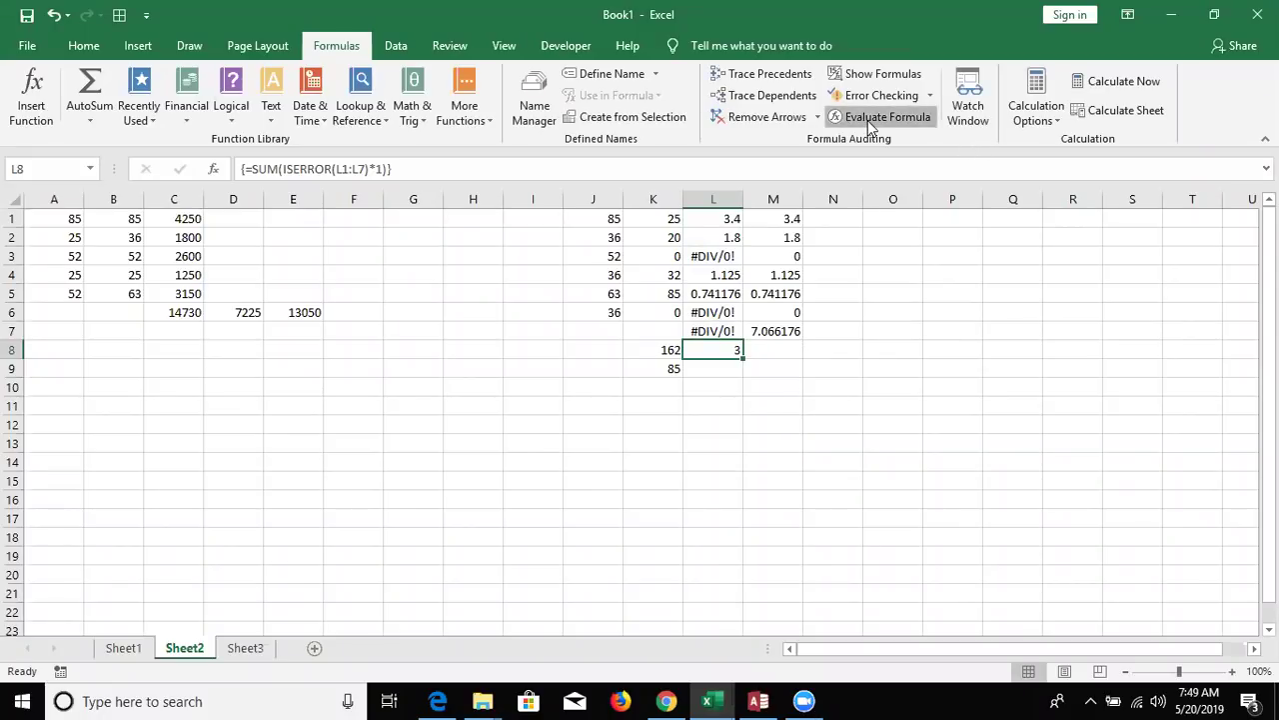
left_click(715, 485)
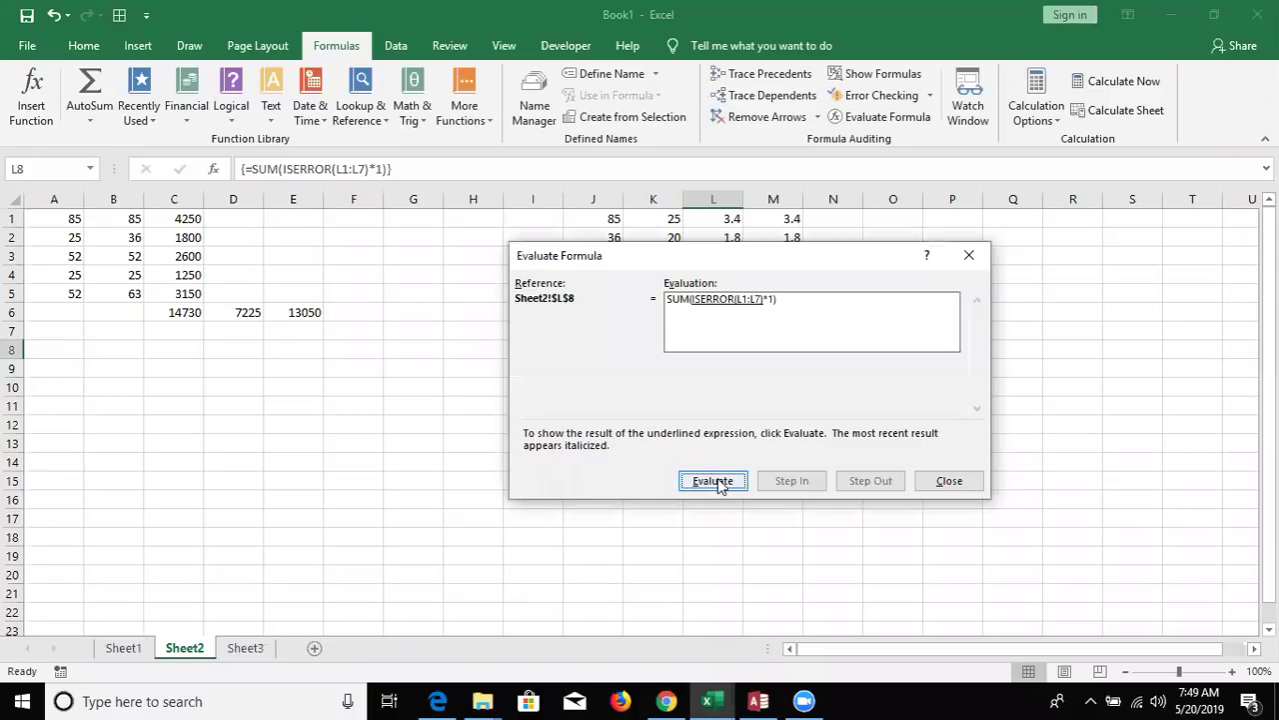
left_click(716, 482)
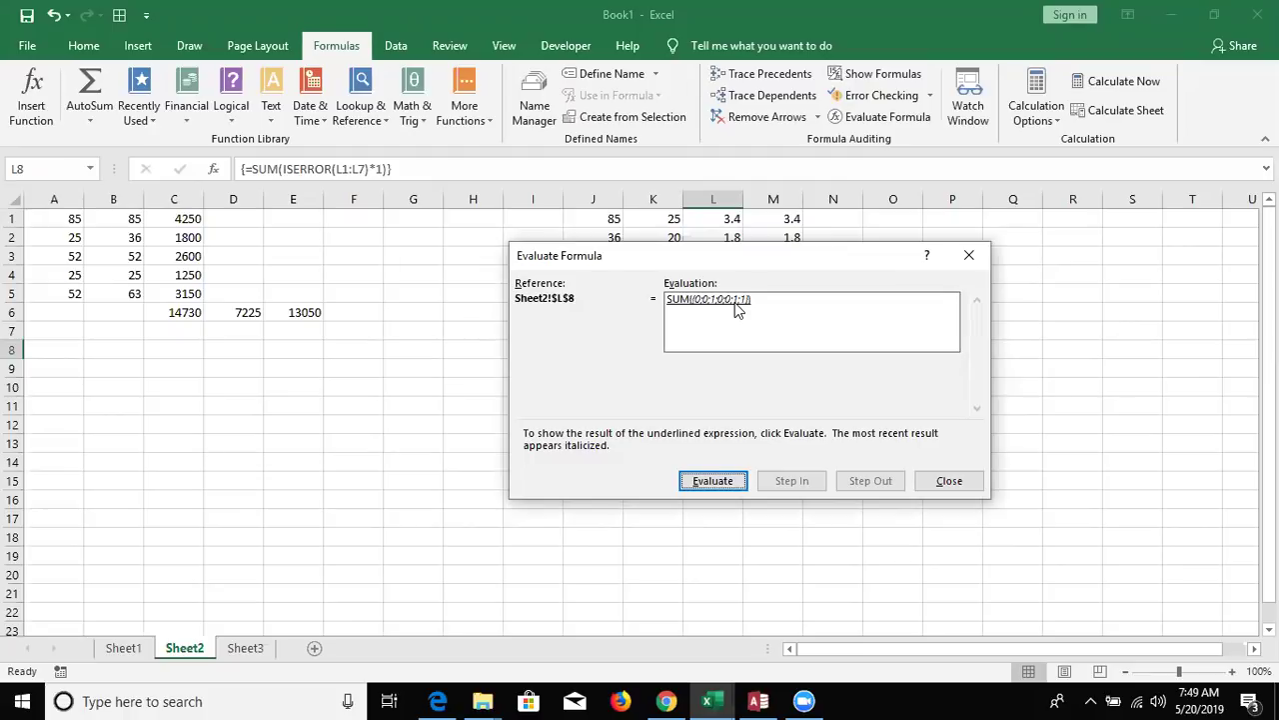
left_click(714, 481)
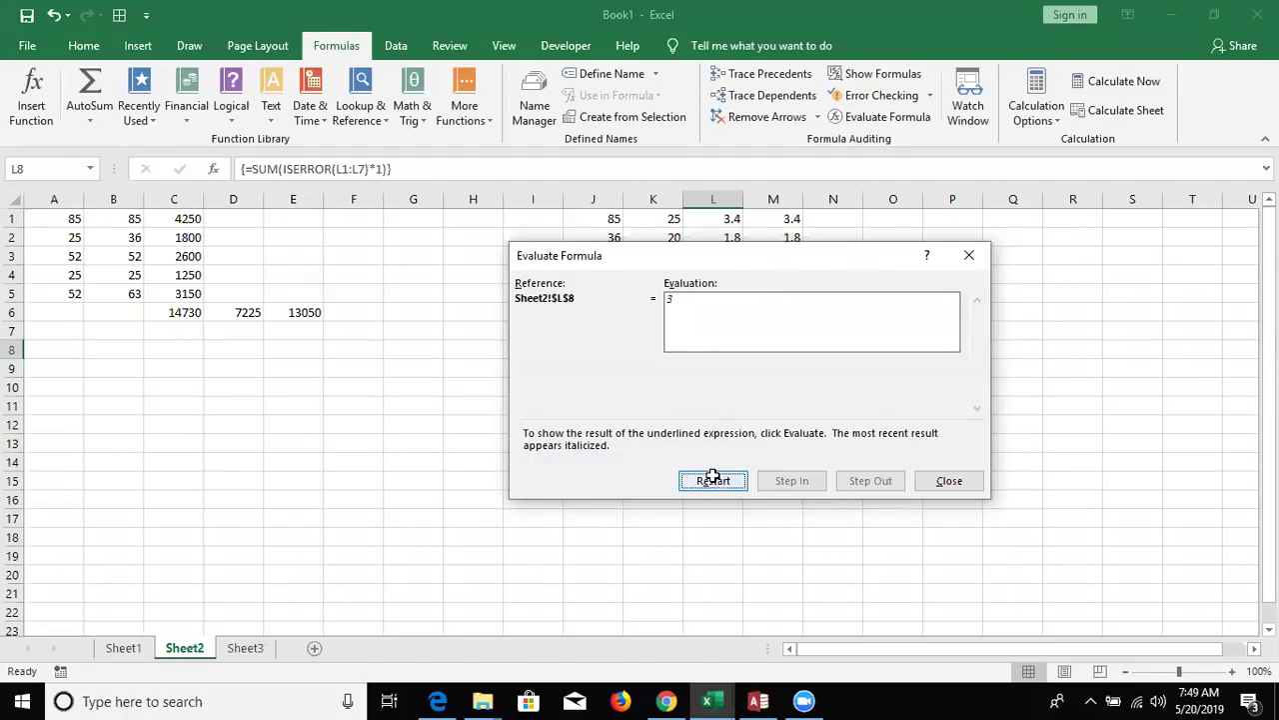
key("Escape")
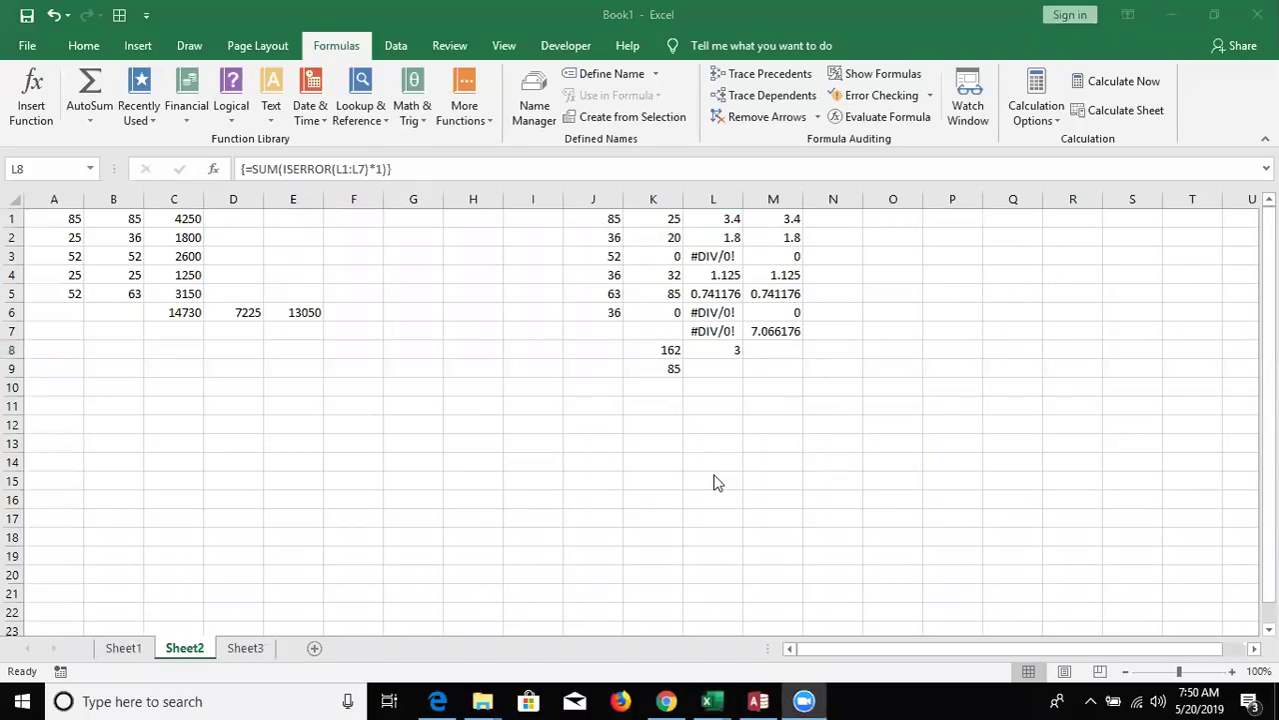
- Study the book's shorter error-count formulas in full screen, highlighting the *1 variants
key("alt+Tab")
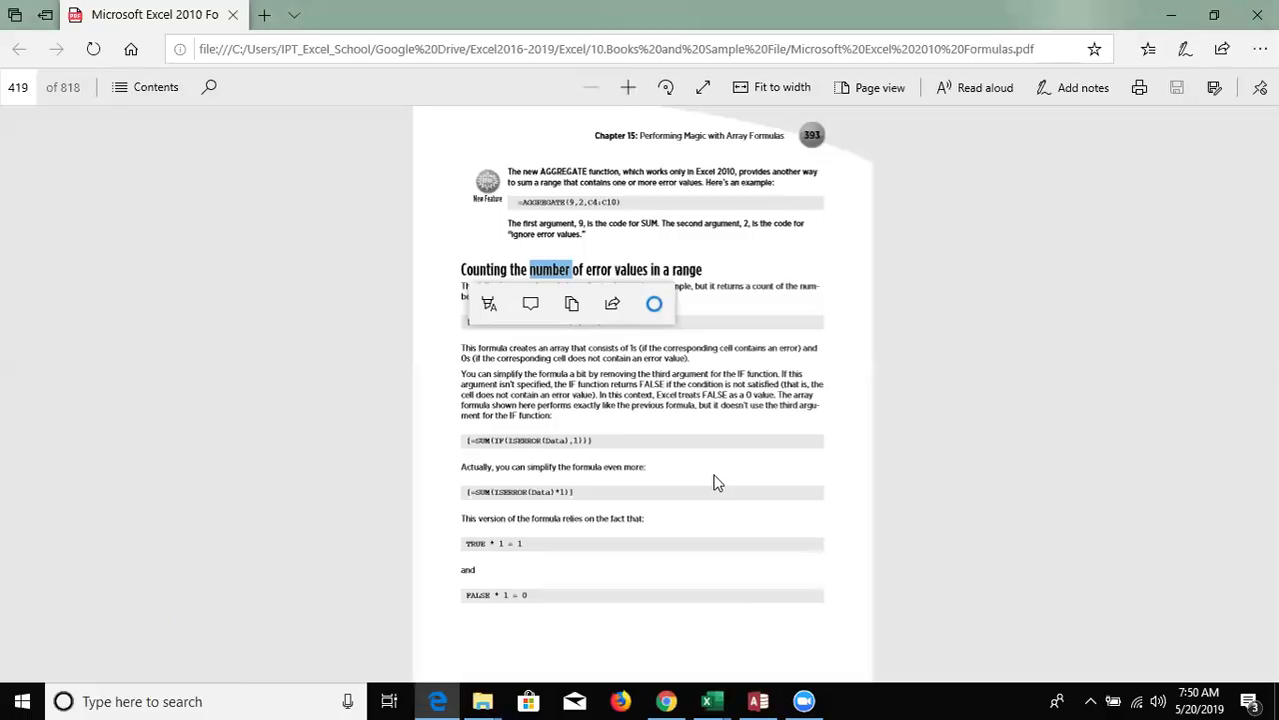
left_click(622, 479)
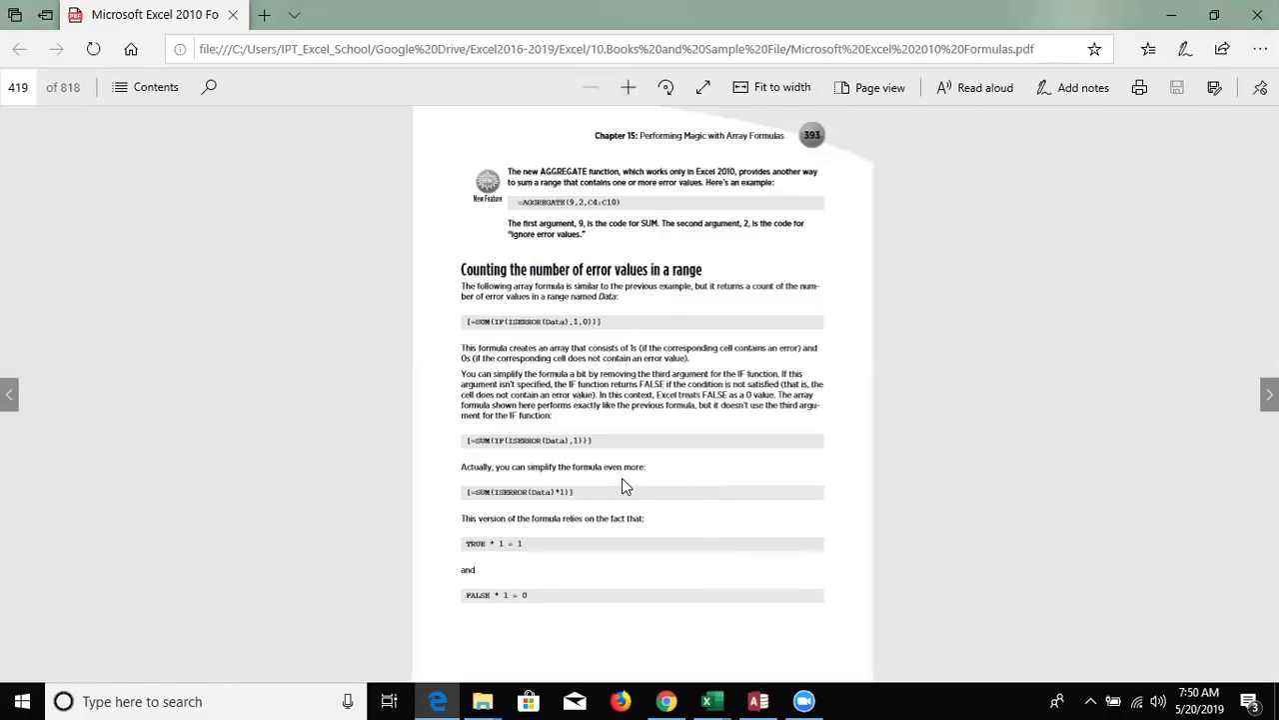
double_click(559, 496)
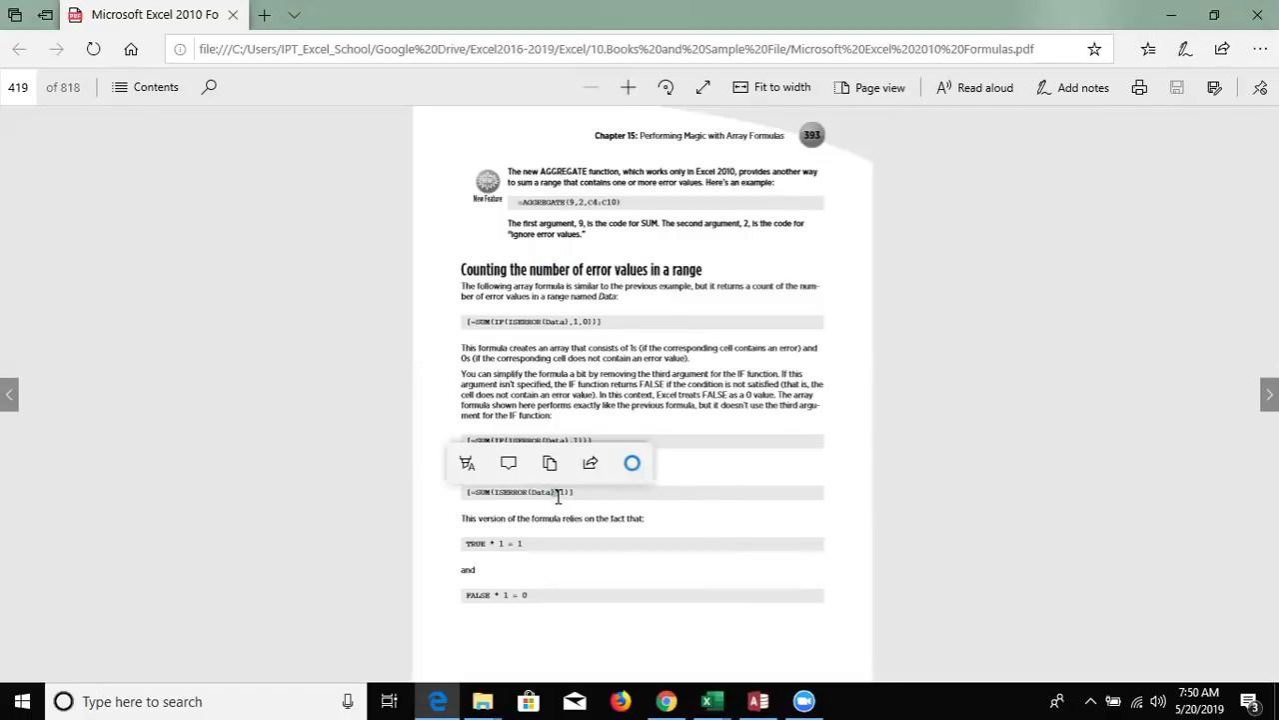
left_click(573, 516)
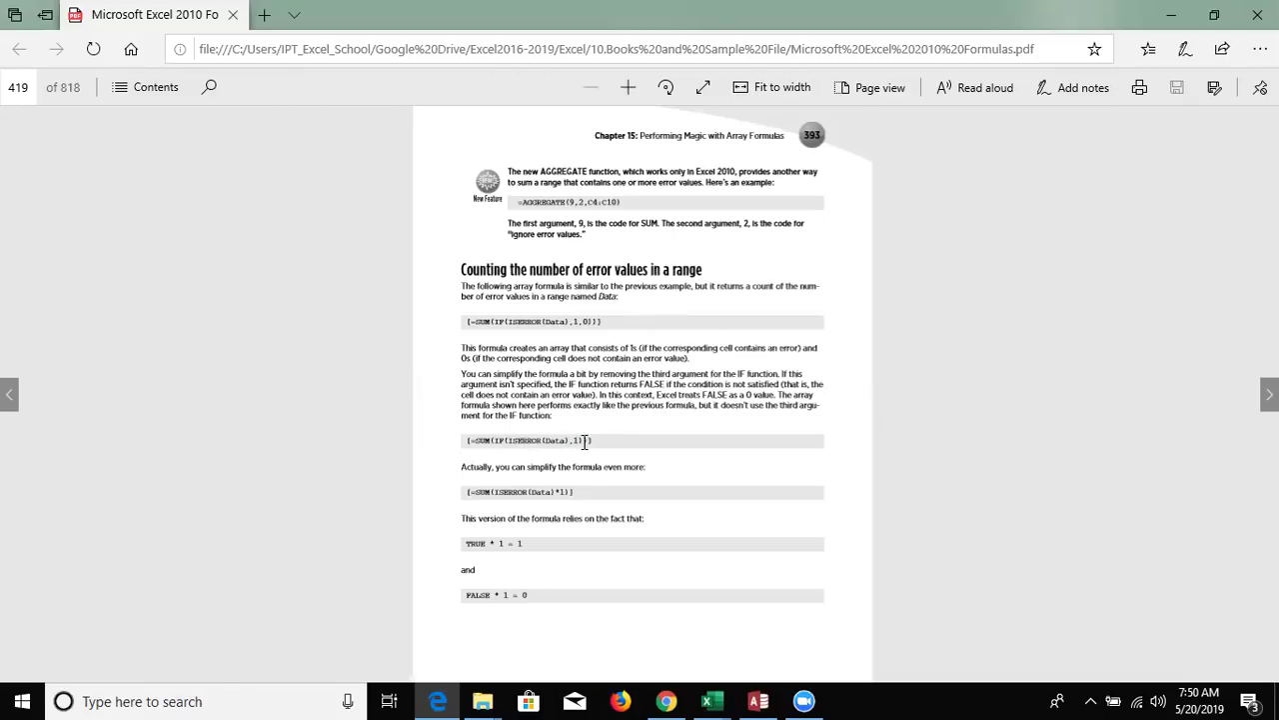
left_click_drag(588, 443, 478, 441)
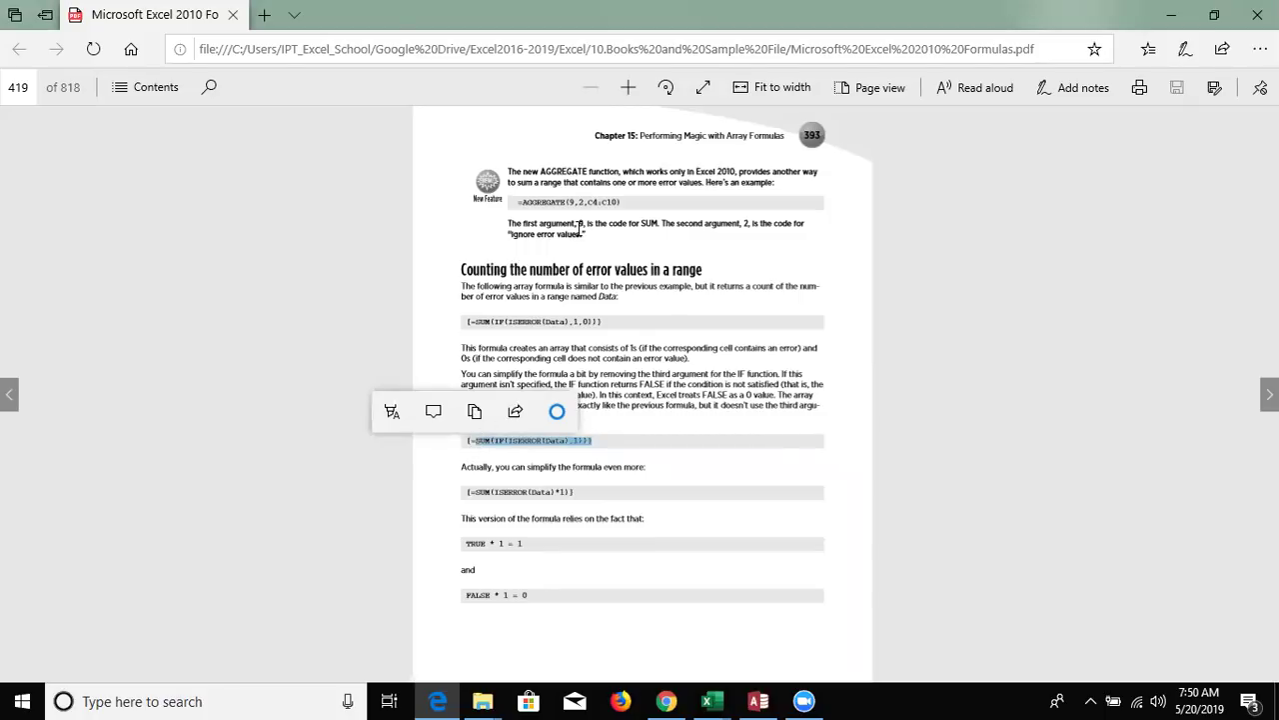
left_click(705, 90)
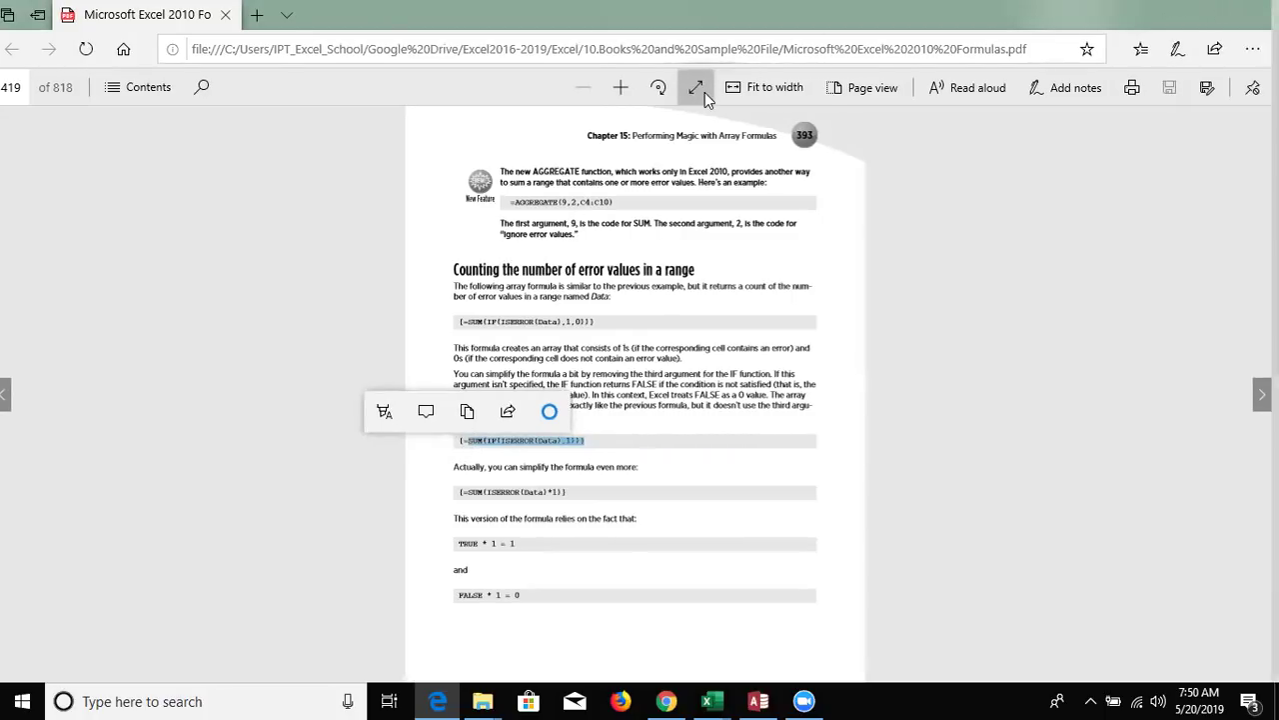
left_click(466, 439)
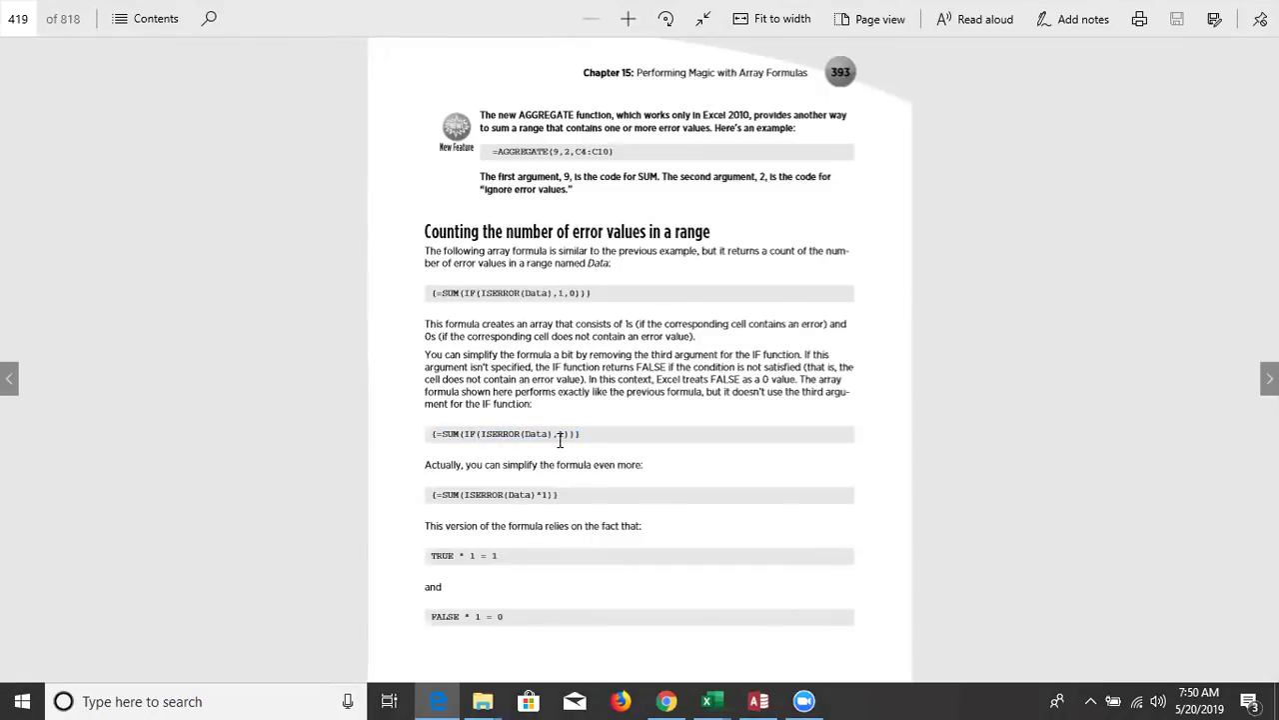
double_click(561, 434)
left_click(567, 433)
double_click(543, 496)
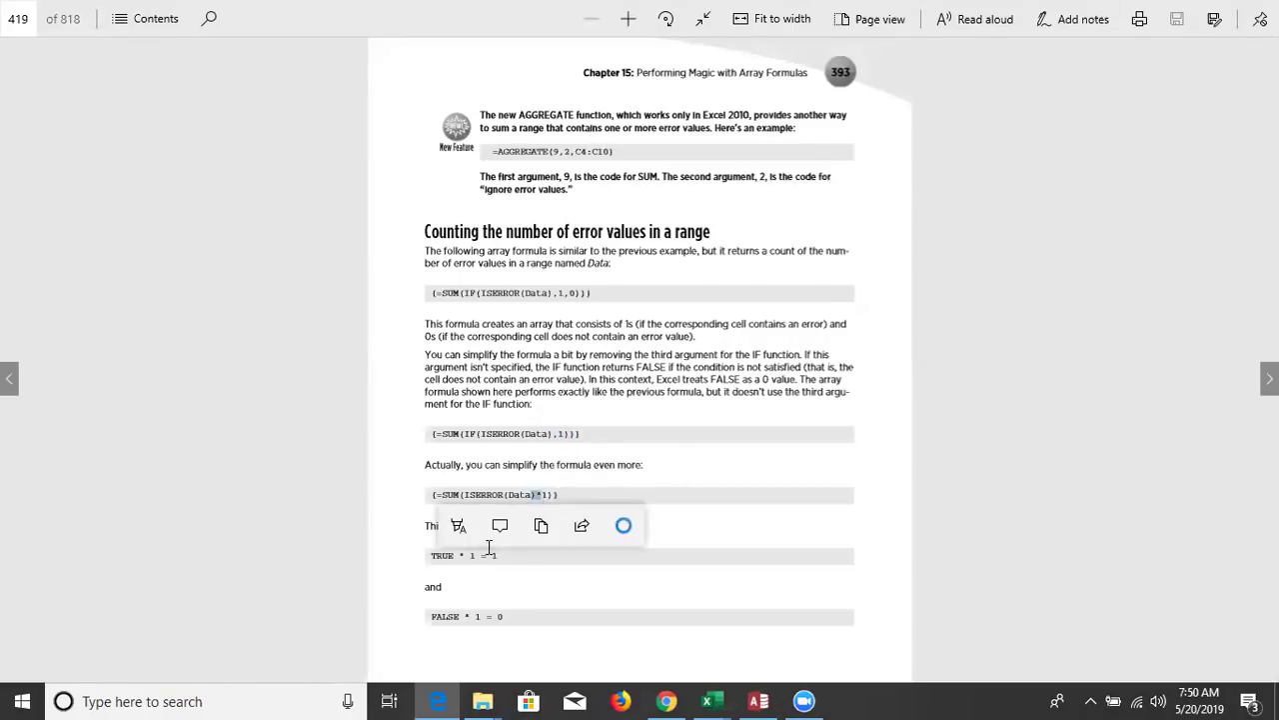
left_click(473, 583)
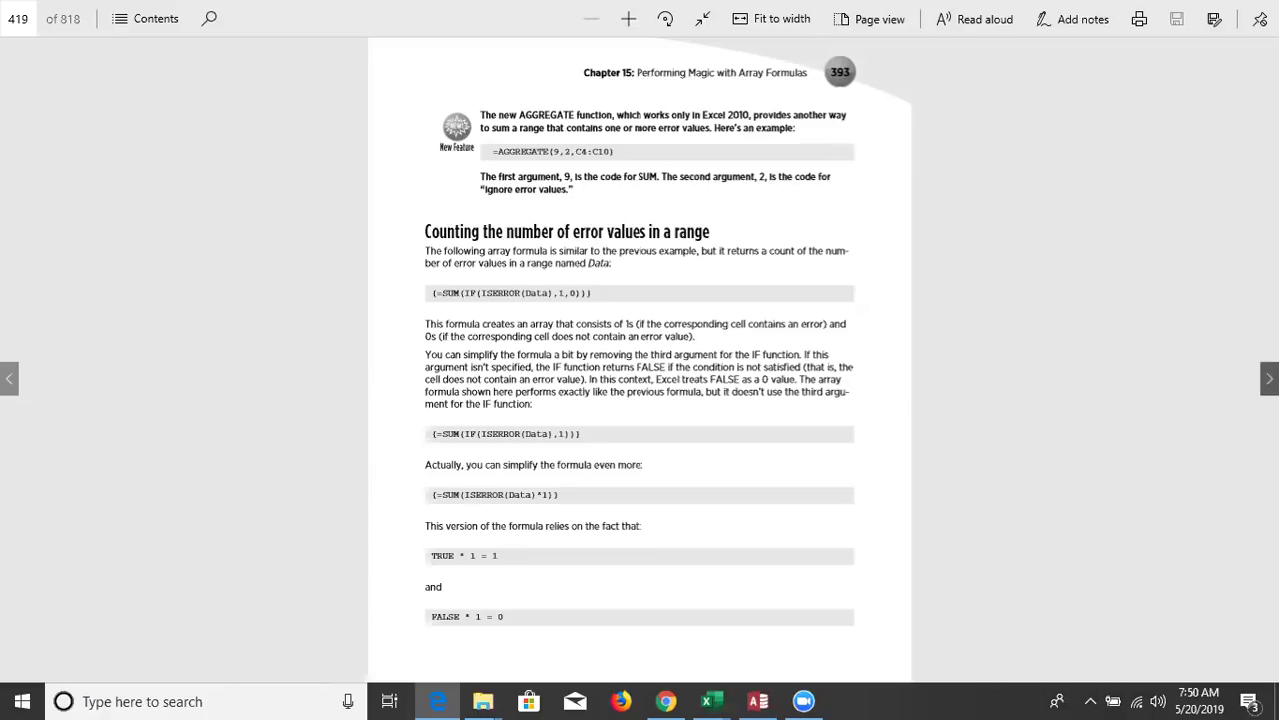
- Turn to page 394 on summing the n largest values, highlighting key words, then return to Excel
left_click(1269, 378)
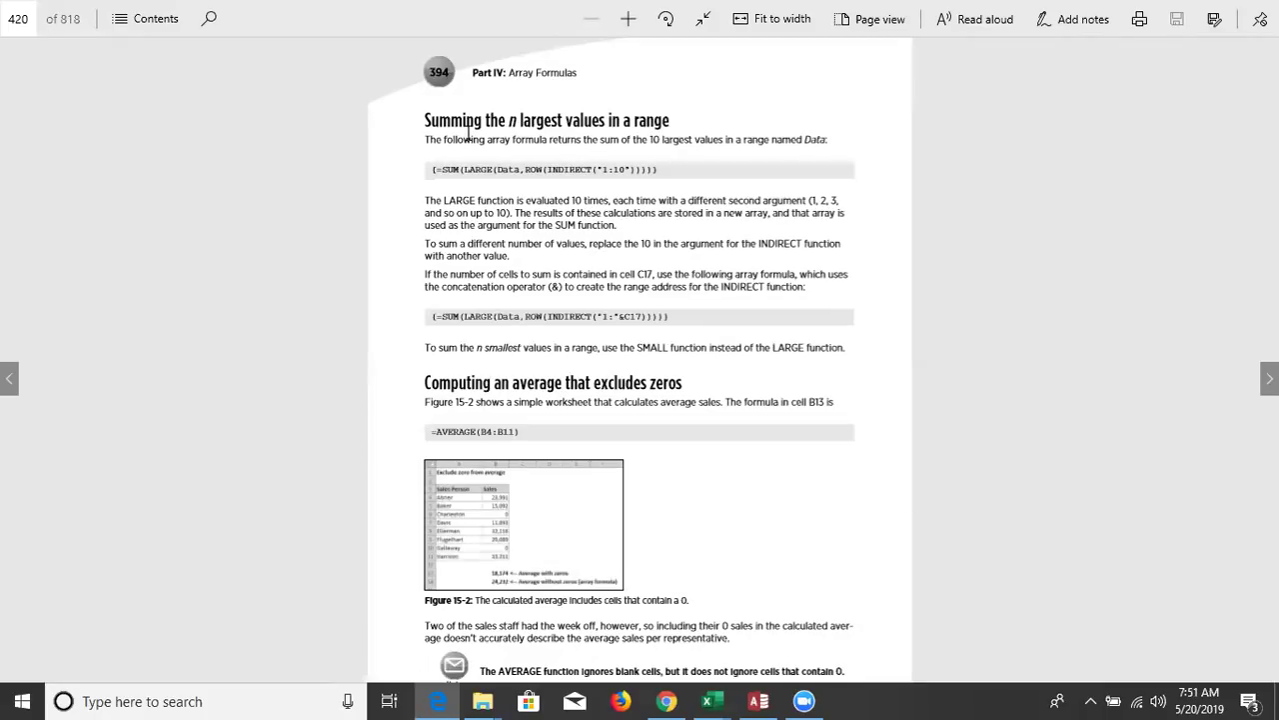
double_click(499, 121)
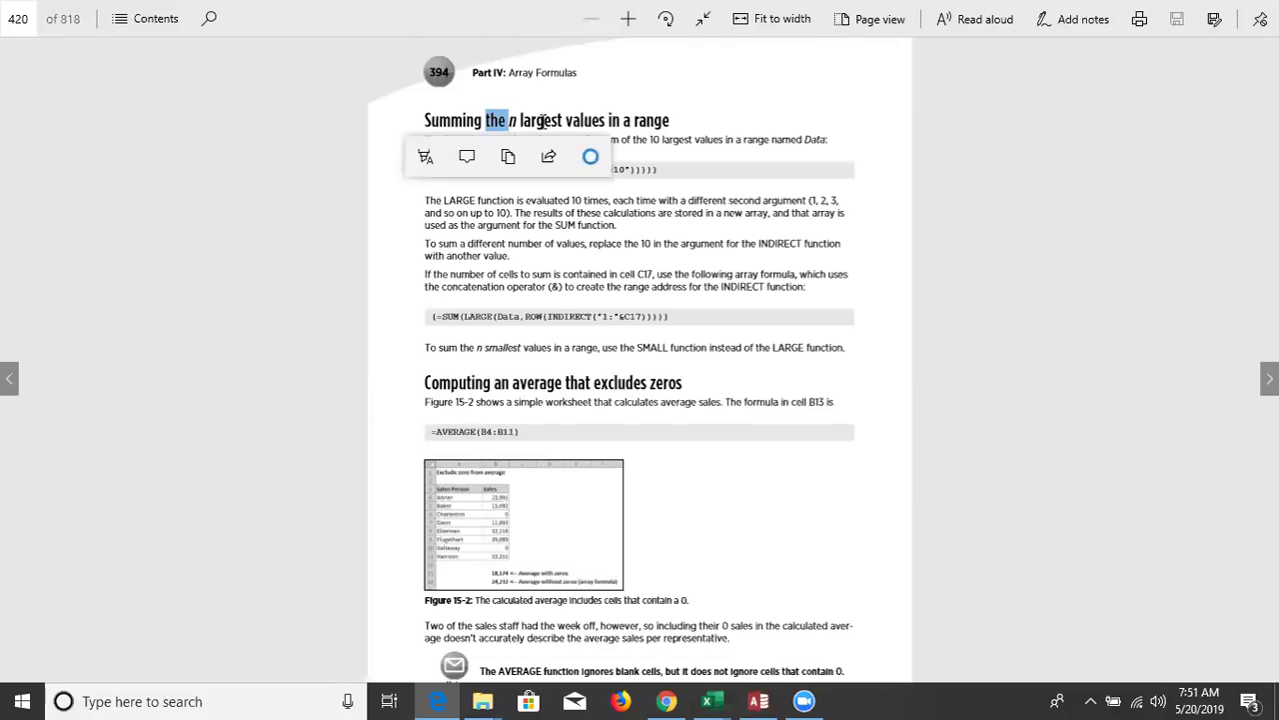
double_click(651, 121)
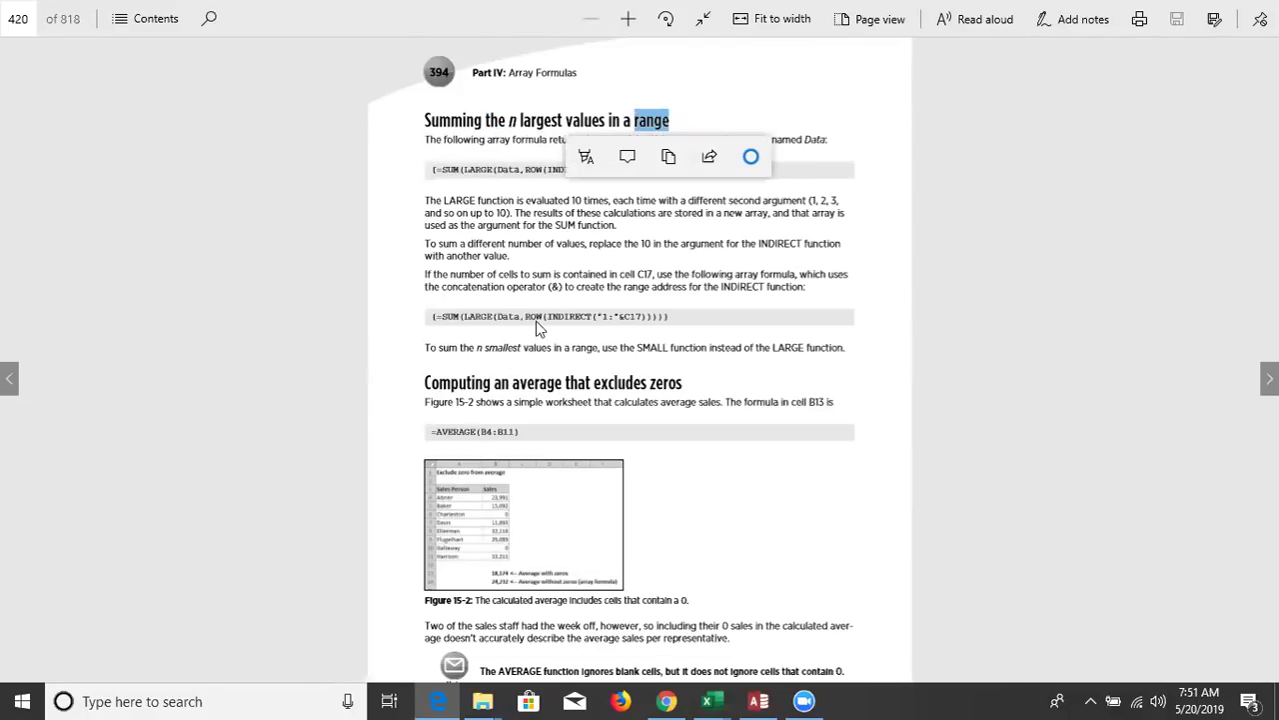
double_click(542, 274)
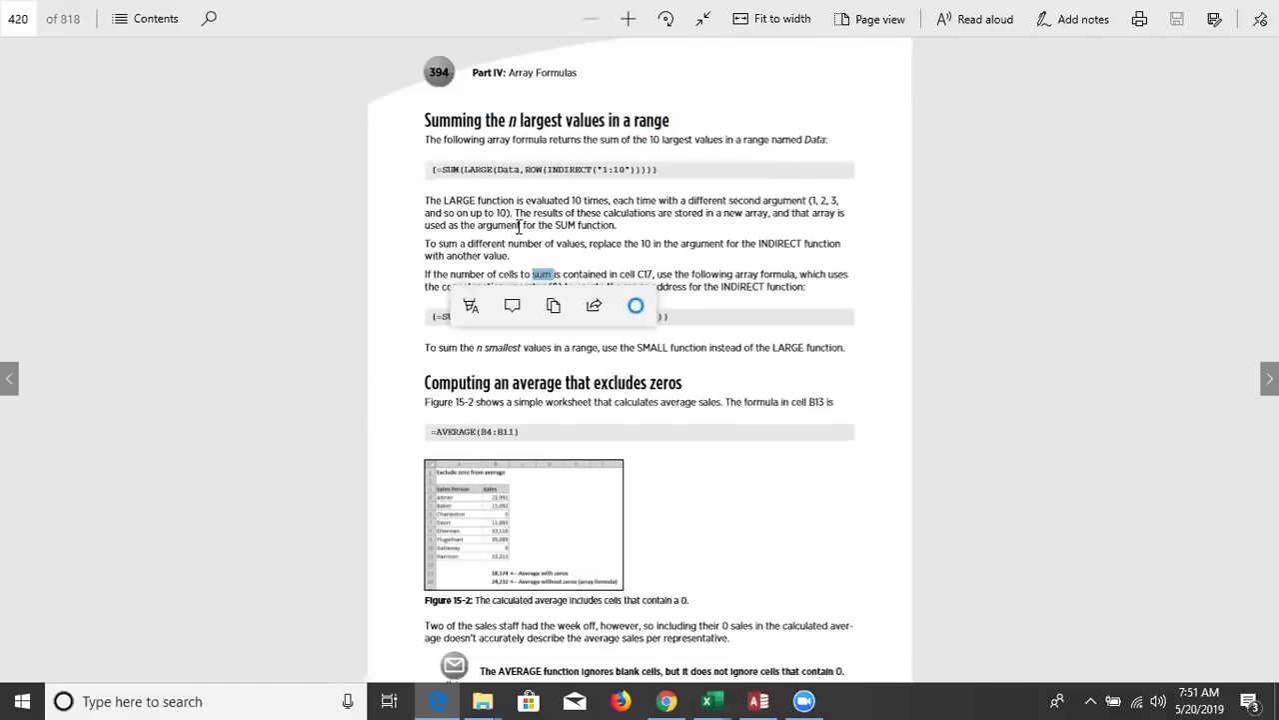
left_click(551, 186)
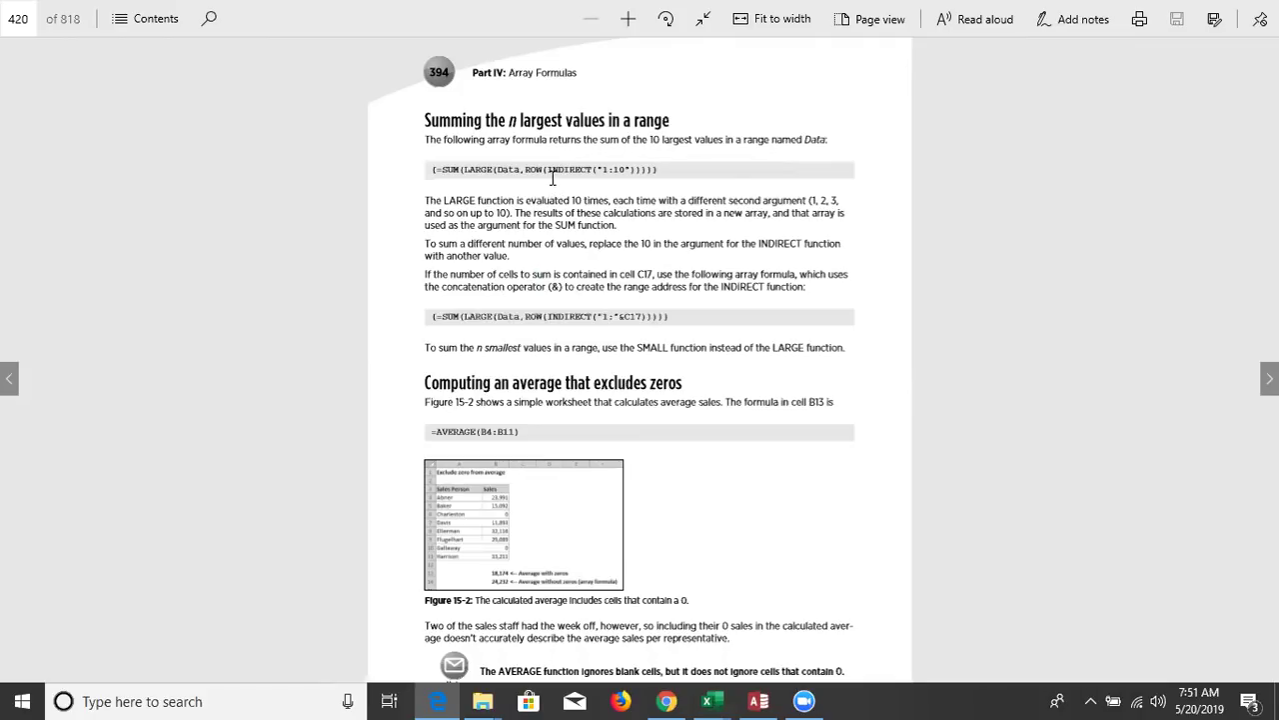
double_click(552, 177)
left_click(420, 238)
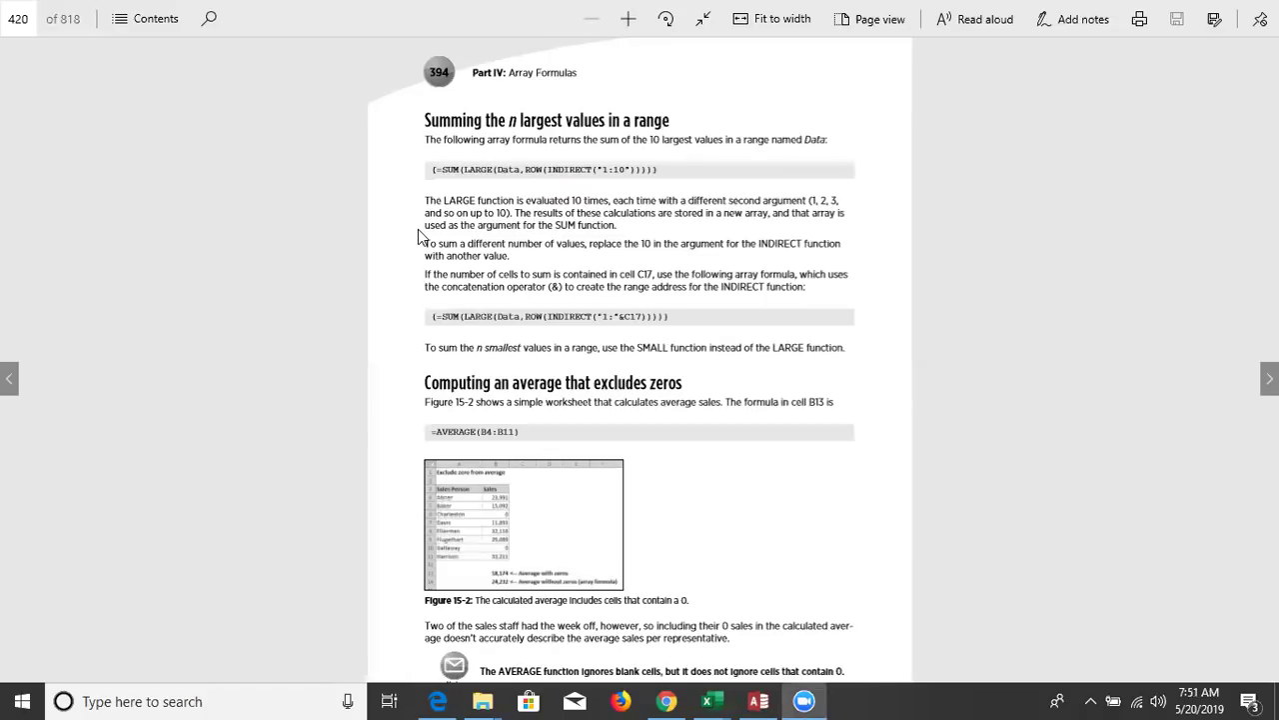
key("alt+Tab")
key("alt+Tab")
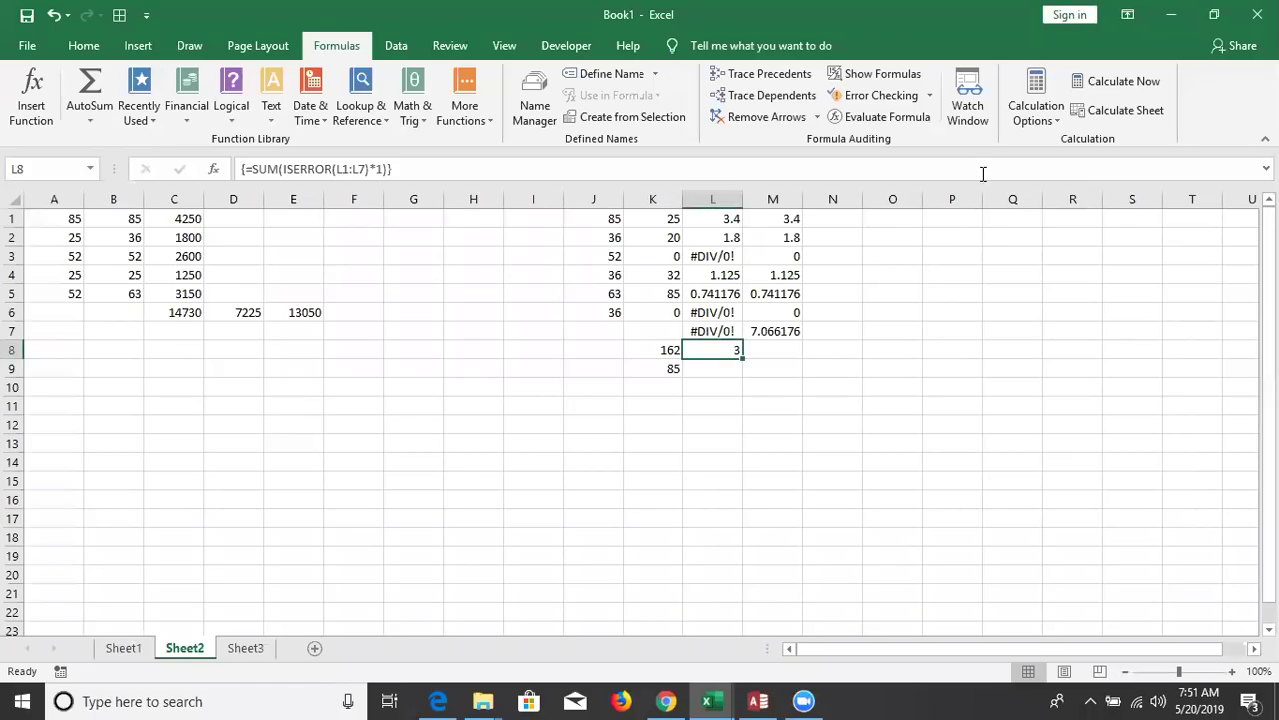
- Enter ten sample numbers into Q1:Q10, from 85 in Q1 to 63 in Q10
left_click(985, 220)
type("85 36 85 36 63 63 96 52 36+ 6")
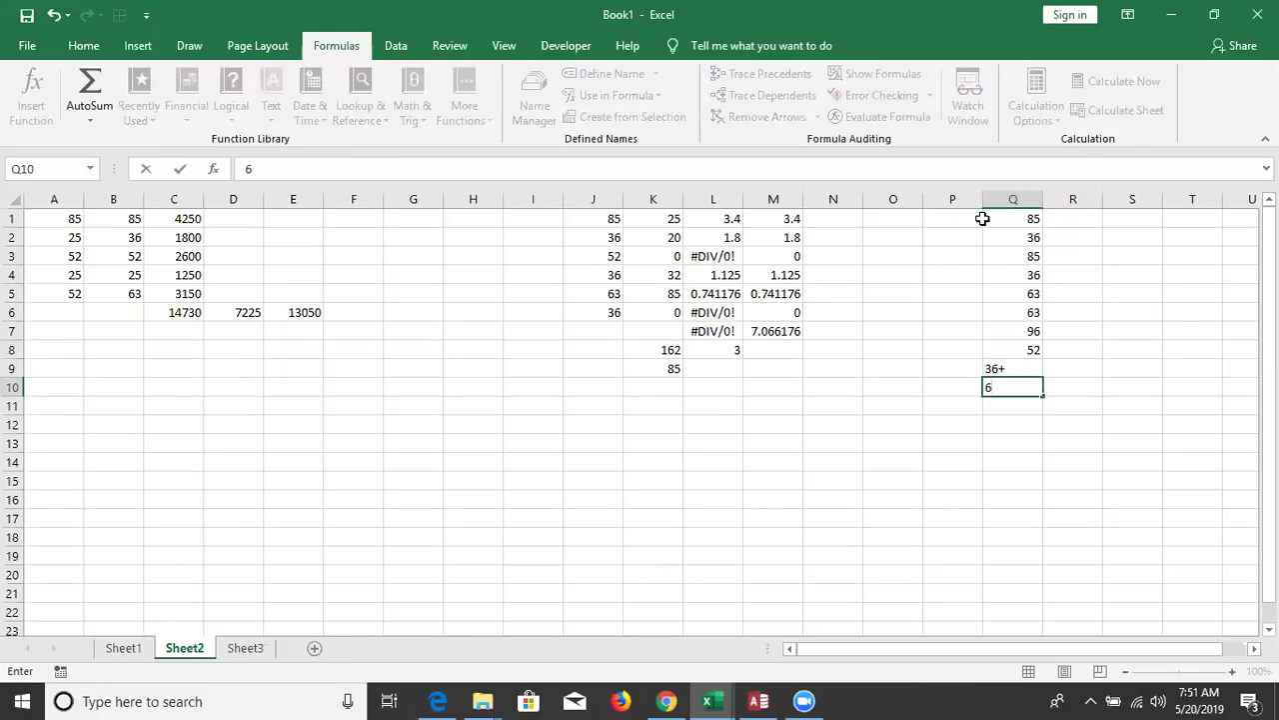
key("Escape")
key("Up")
type("52")
key("Return")
type("63")
key("Return")
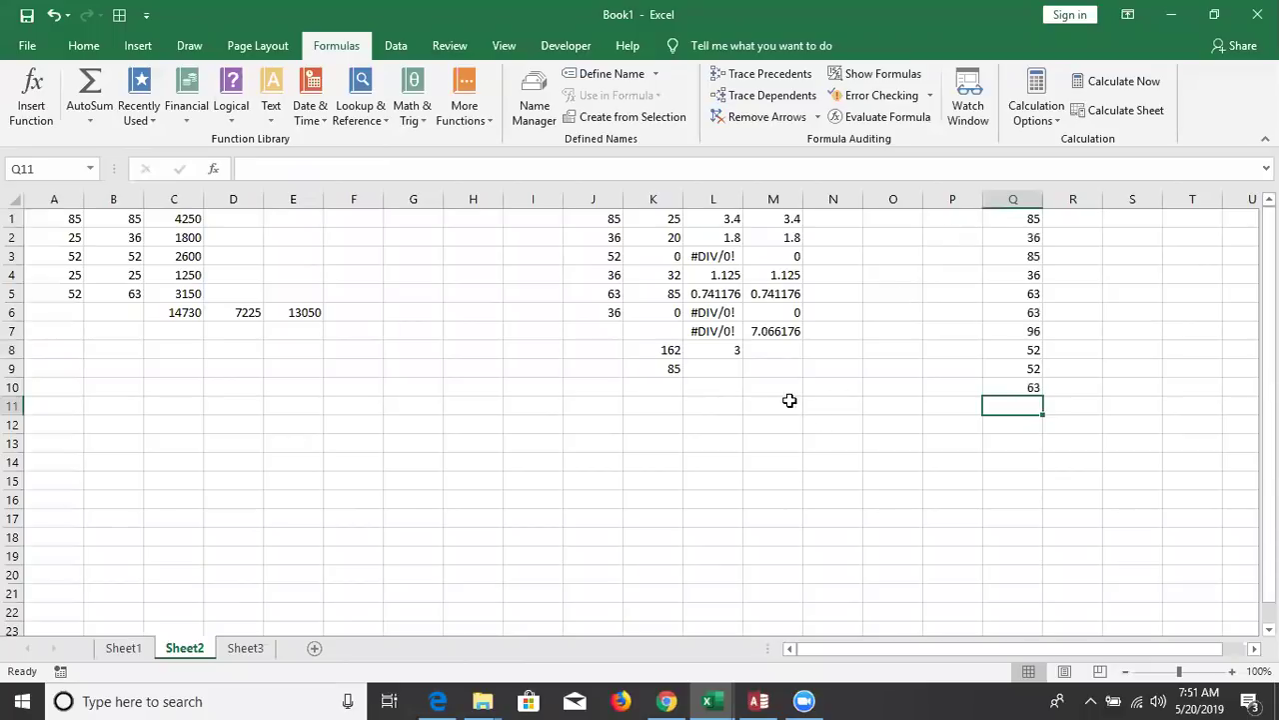
- Type the label Top in M11 and the value 3 in N11
left_click(784, 400)
type("Top")
key("Tab")
type("3")
key("Return")
key("Return")
key("Up")
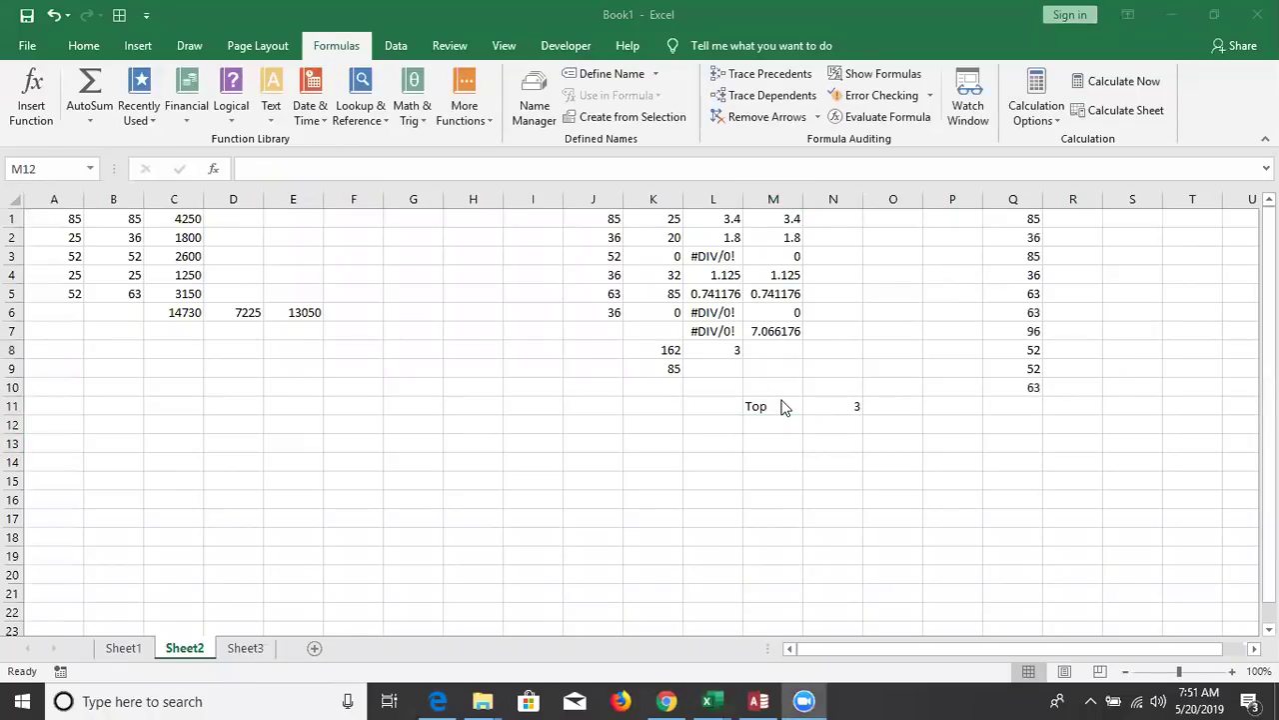
key("alt+Tab")
key("alt+Tab")
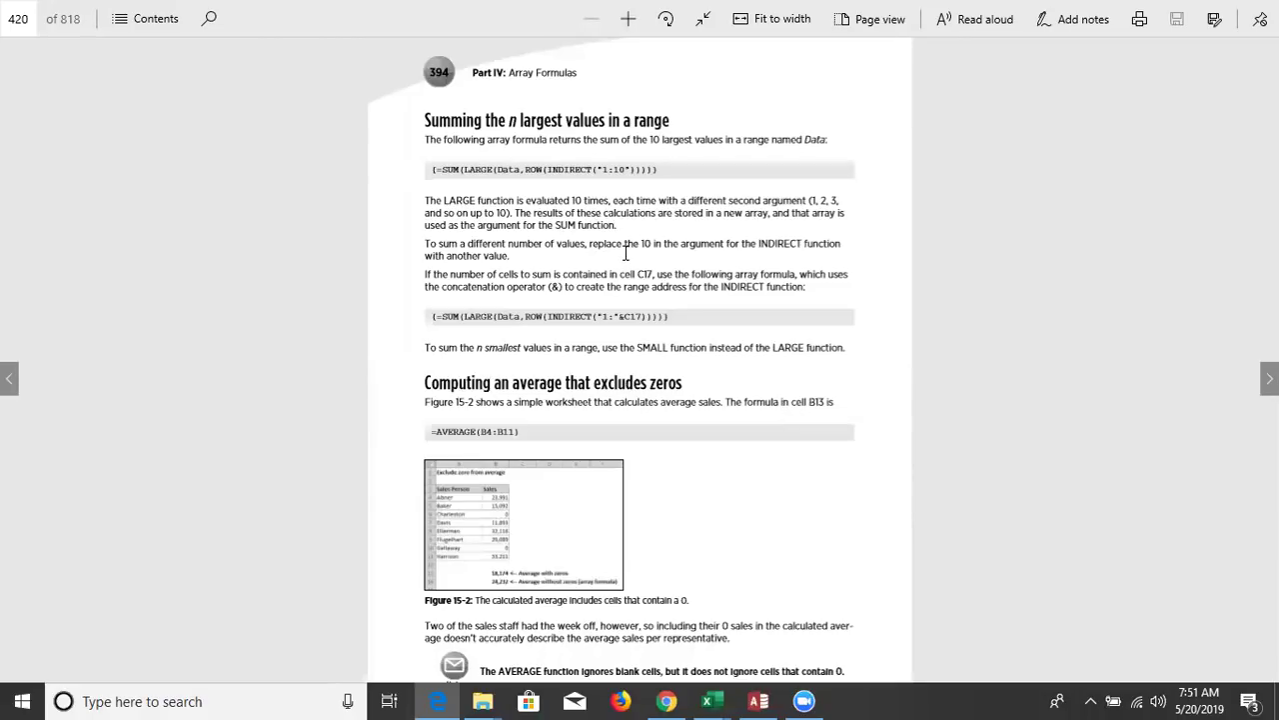
key("alt+Tab")
key("alt+Tab")
- Enter =LARGE(Q1:Q10,1) in N12
key("Right")
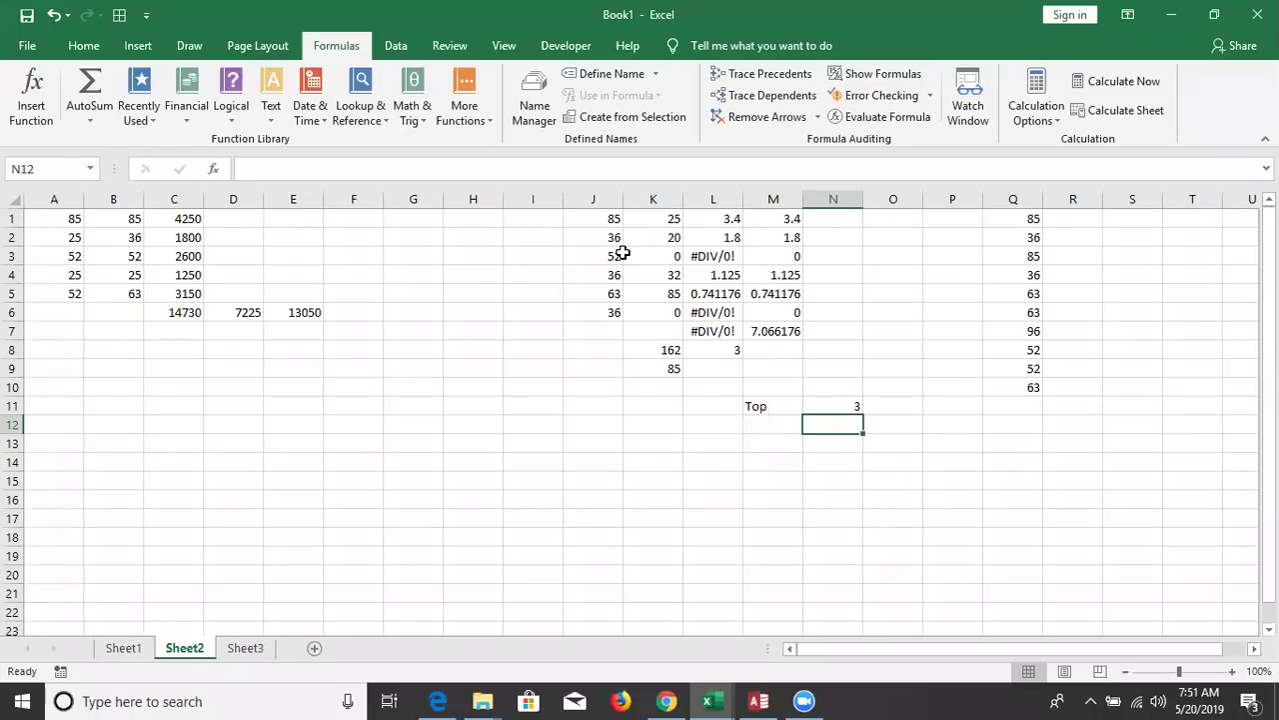
type("=lar")
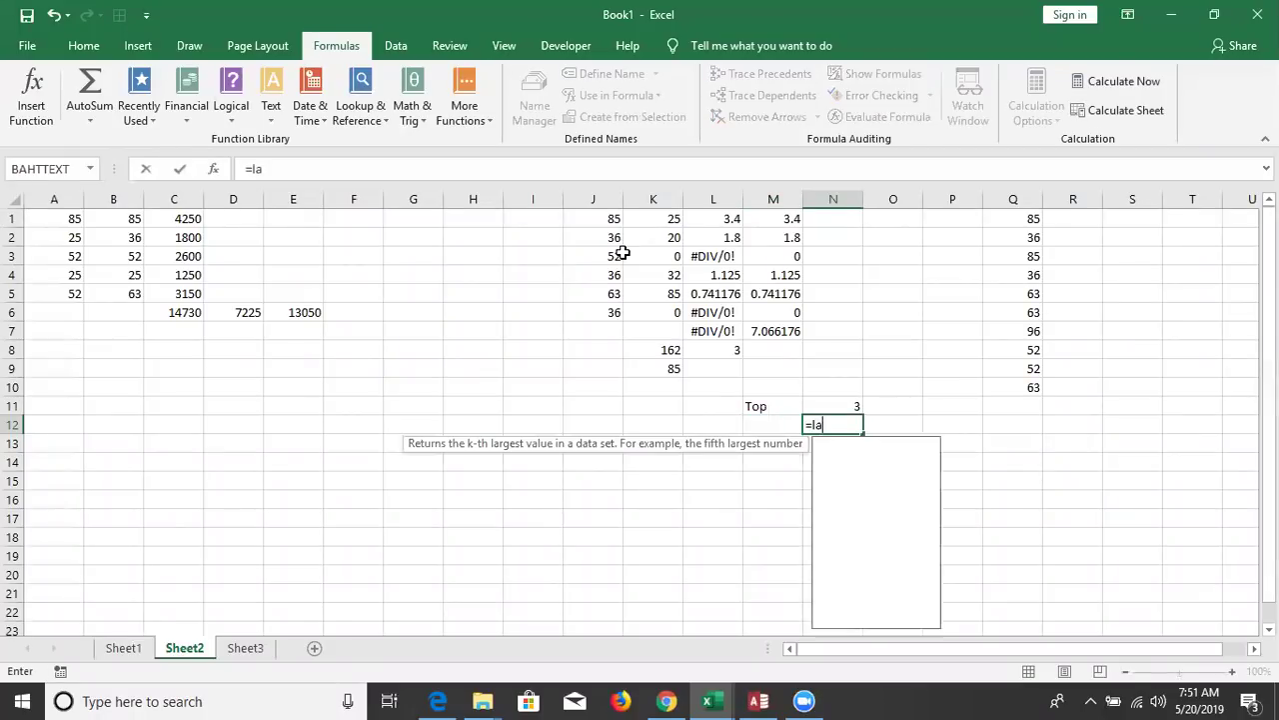
key("Tab")
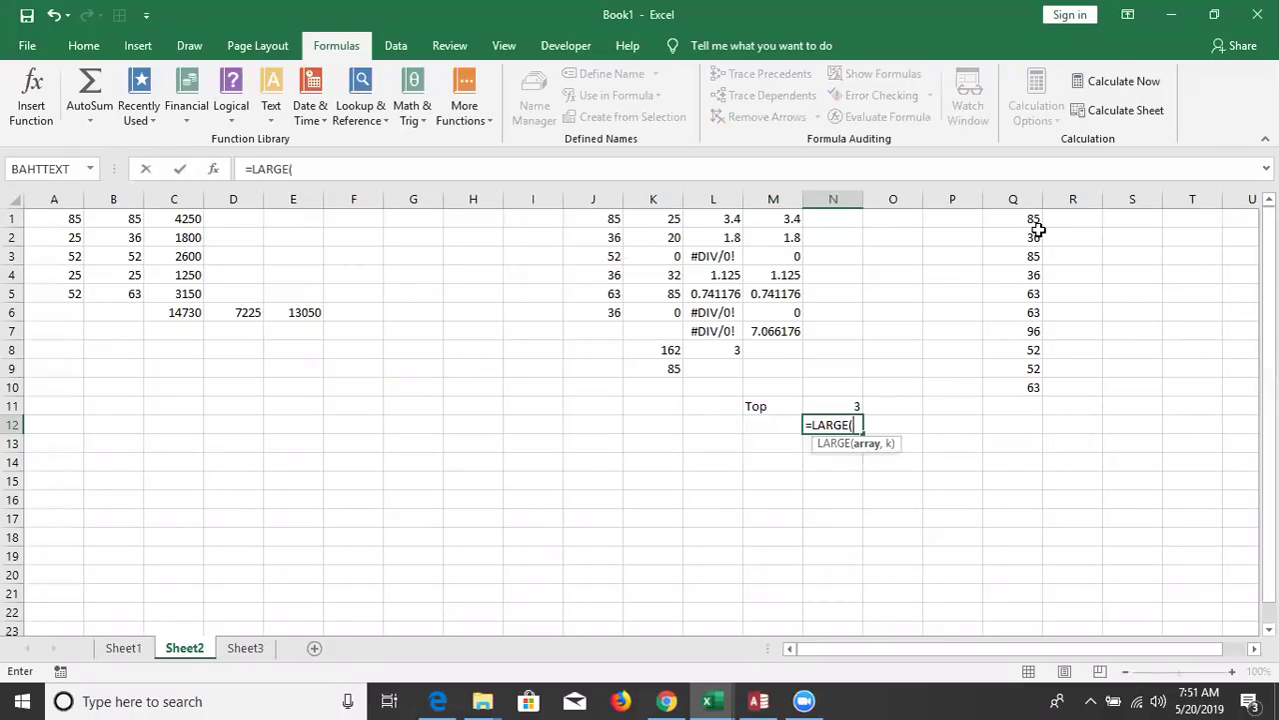
left_click_drag(1030, 218, 1027, 387)
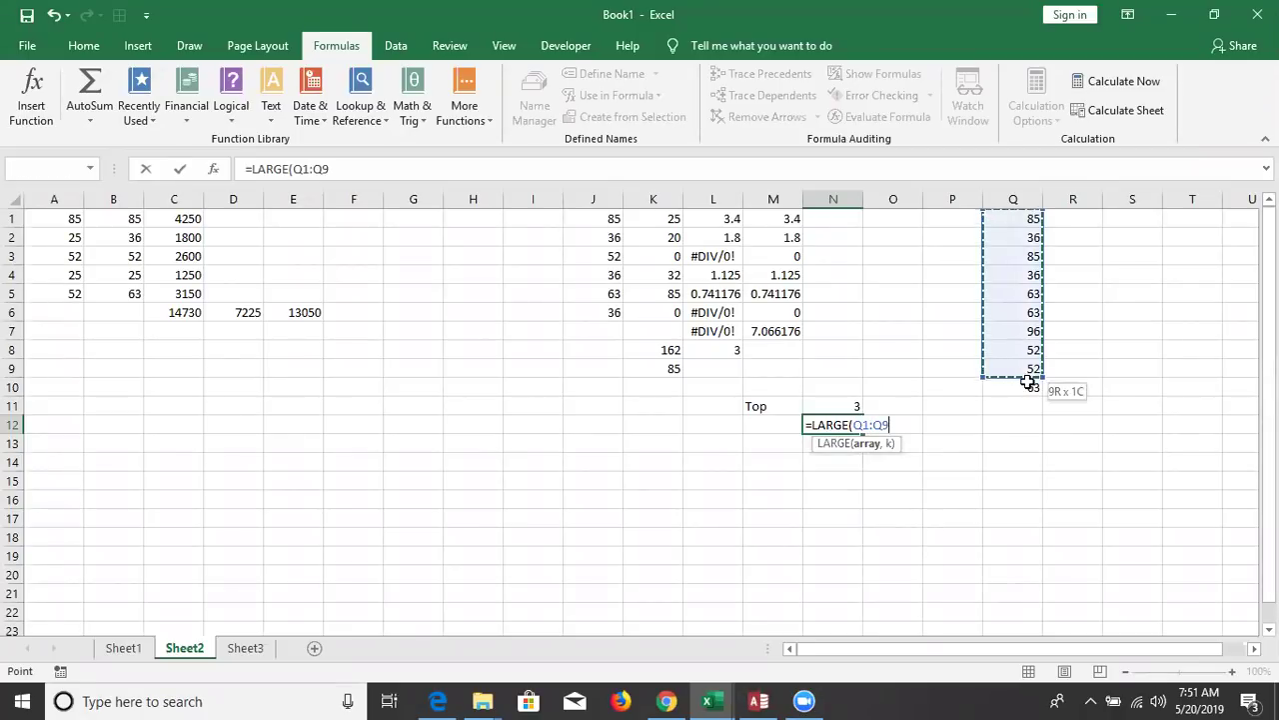
type(",")
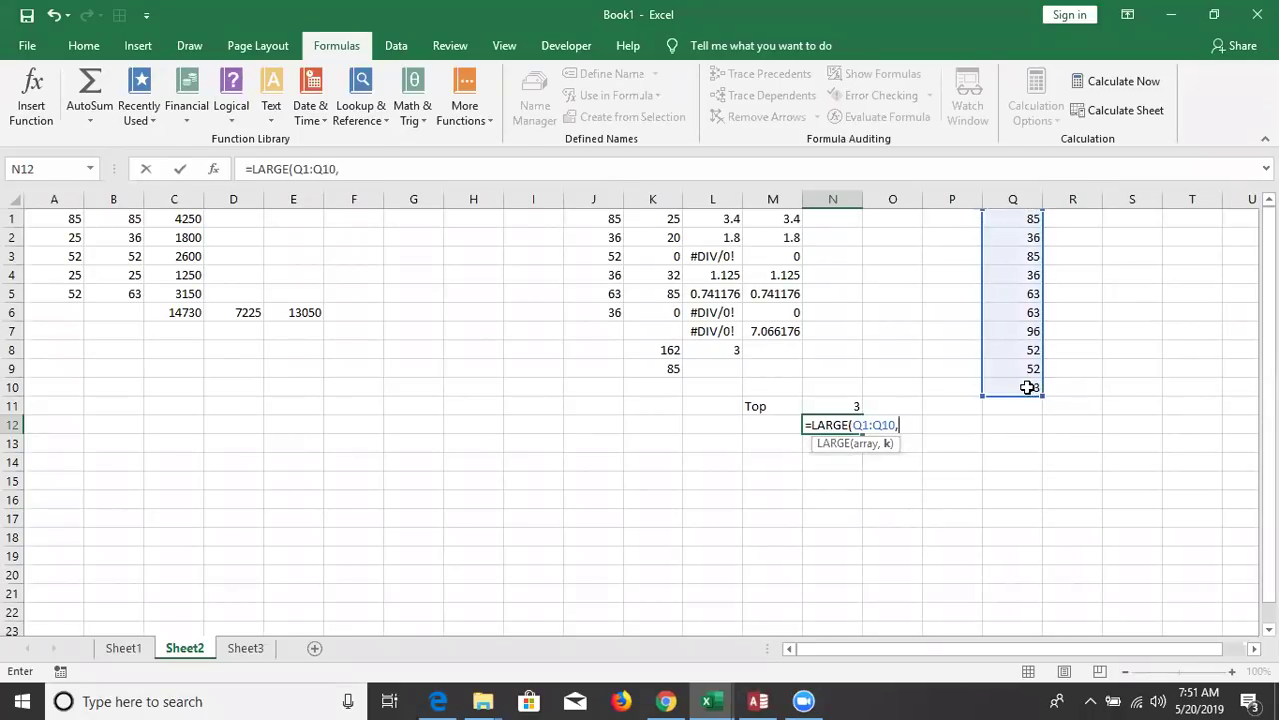
type("1")
key("Return")
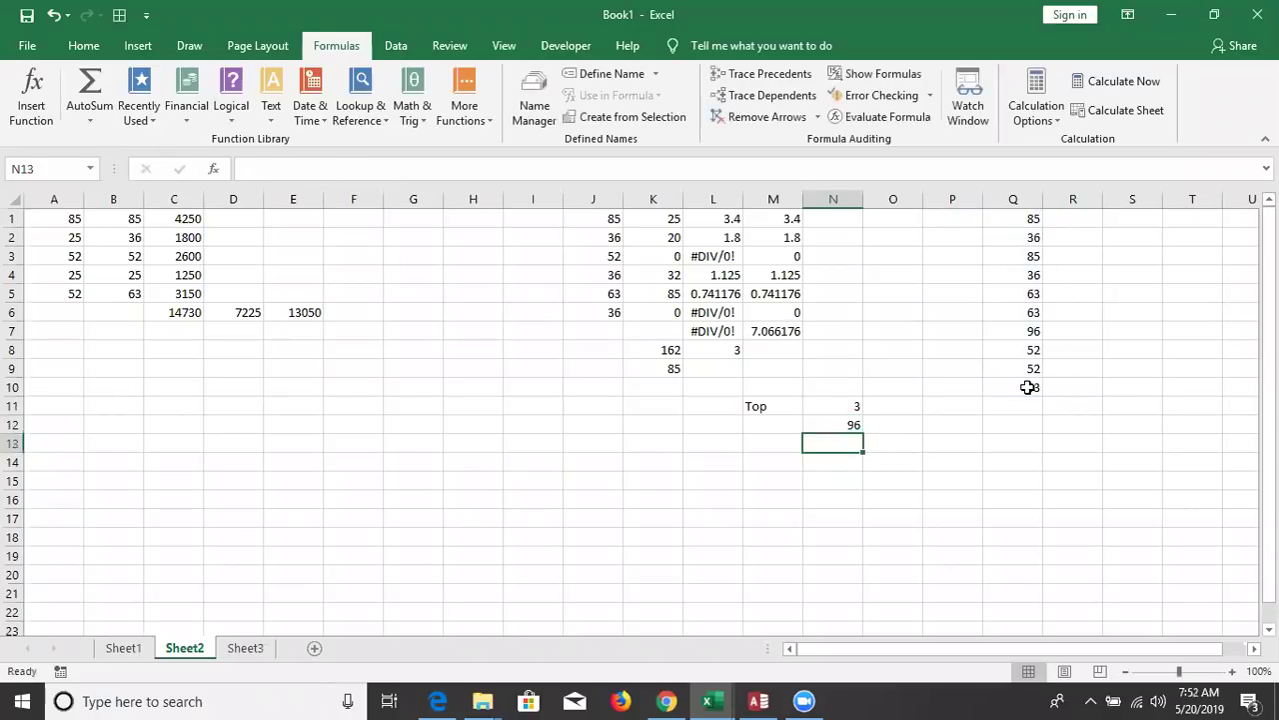
- Change N12 to =LARGE(Q1:Q10,3) and check the result of 85 against column Q
key("Up")
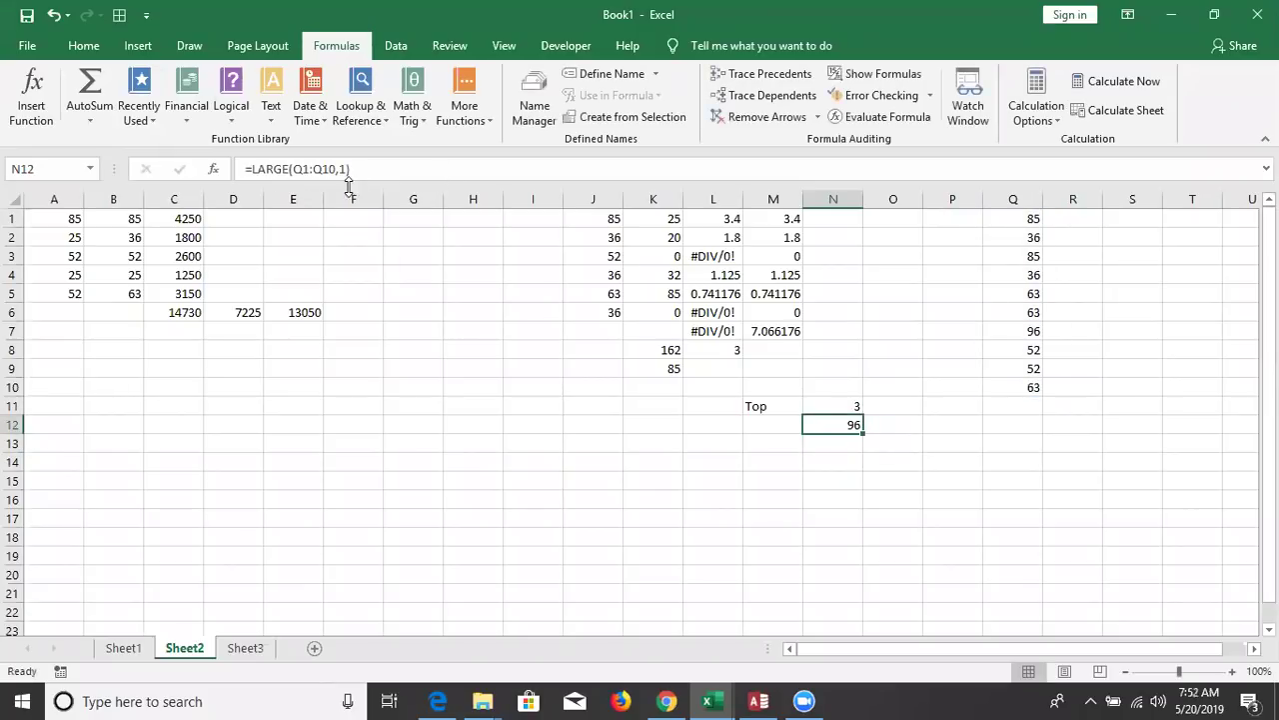
left_click(343, 168)
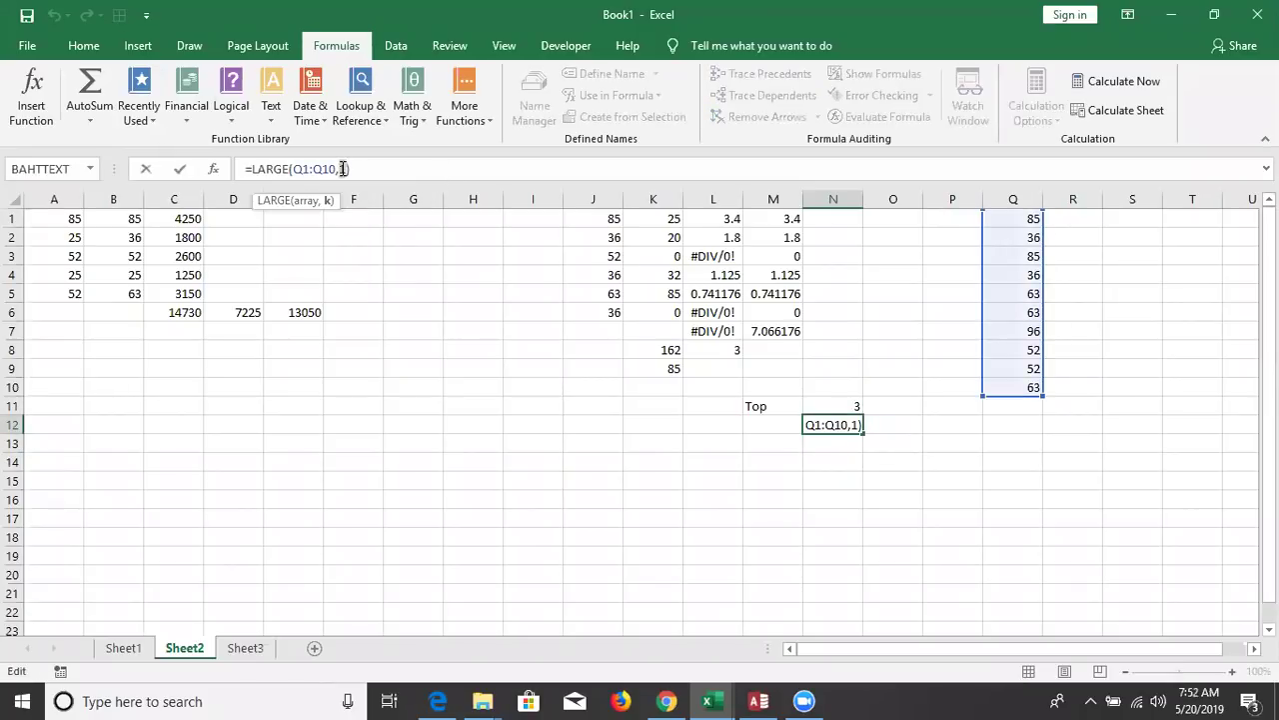
key("Escape")
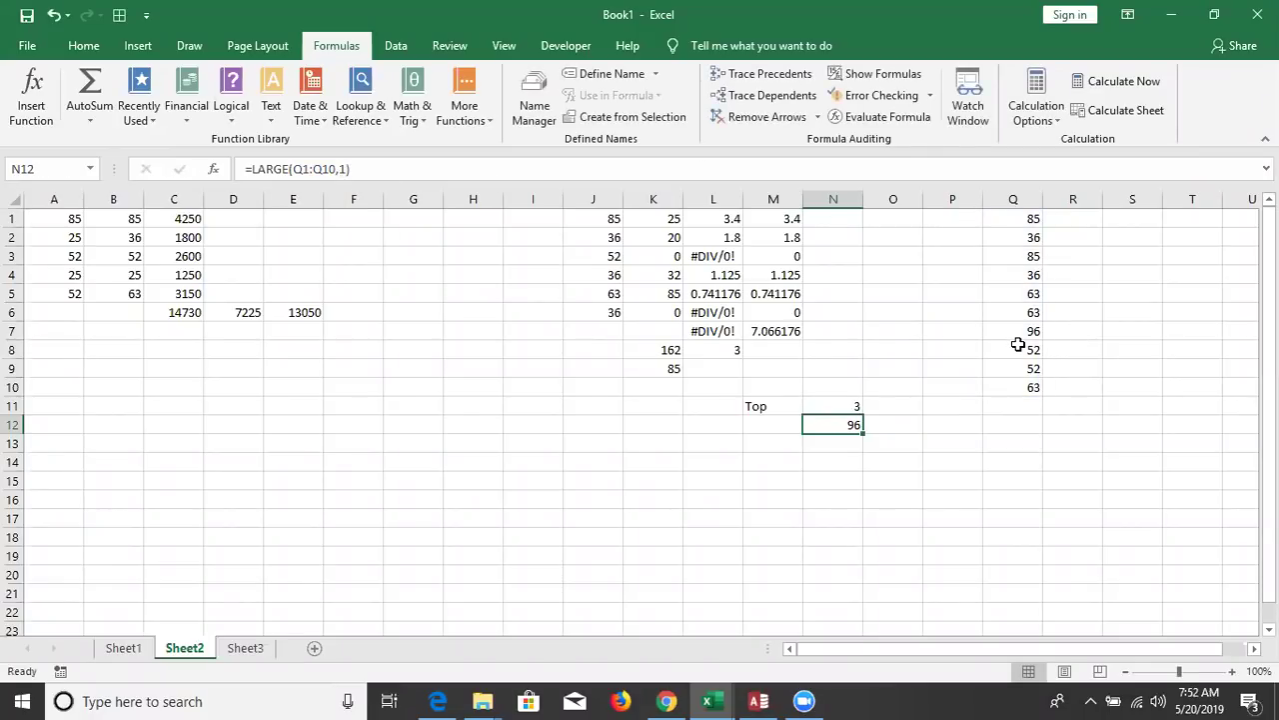
left_click(343, 170)
key("BackSpace")
type("3")
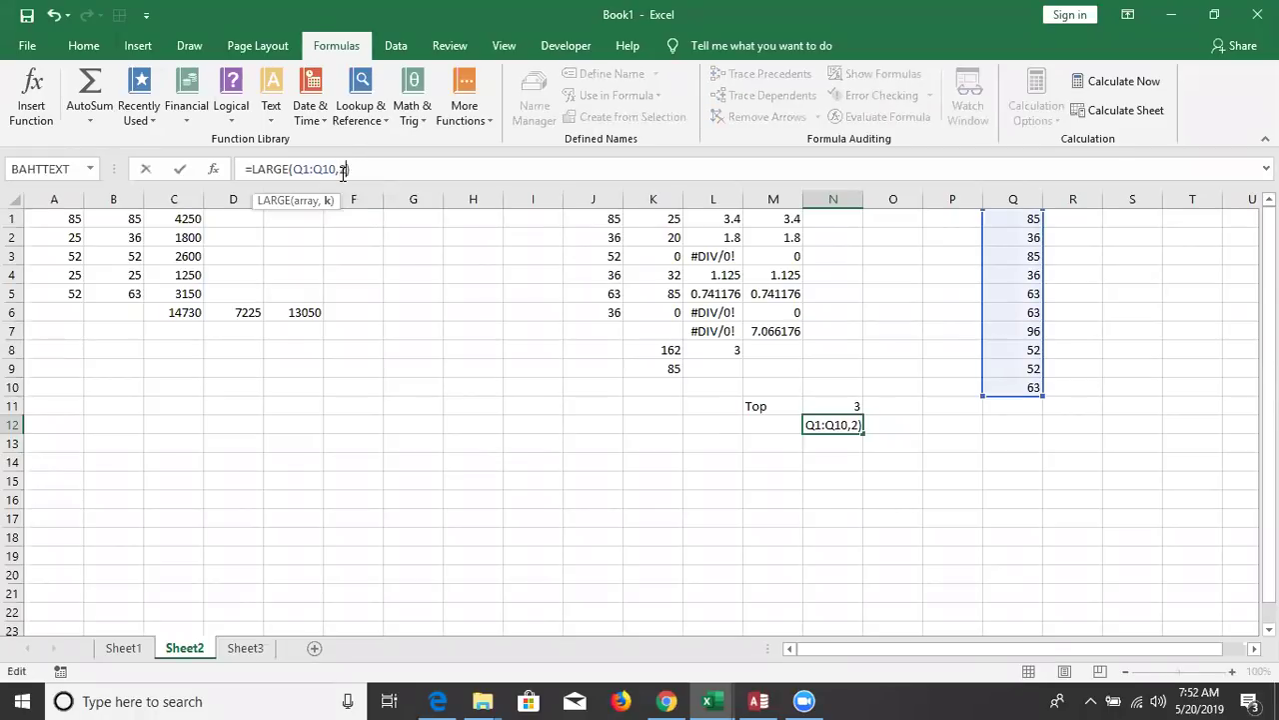
key("Return")
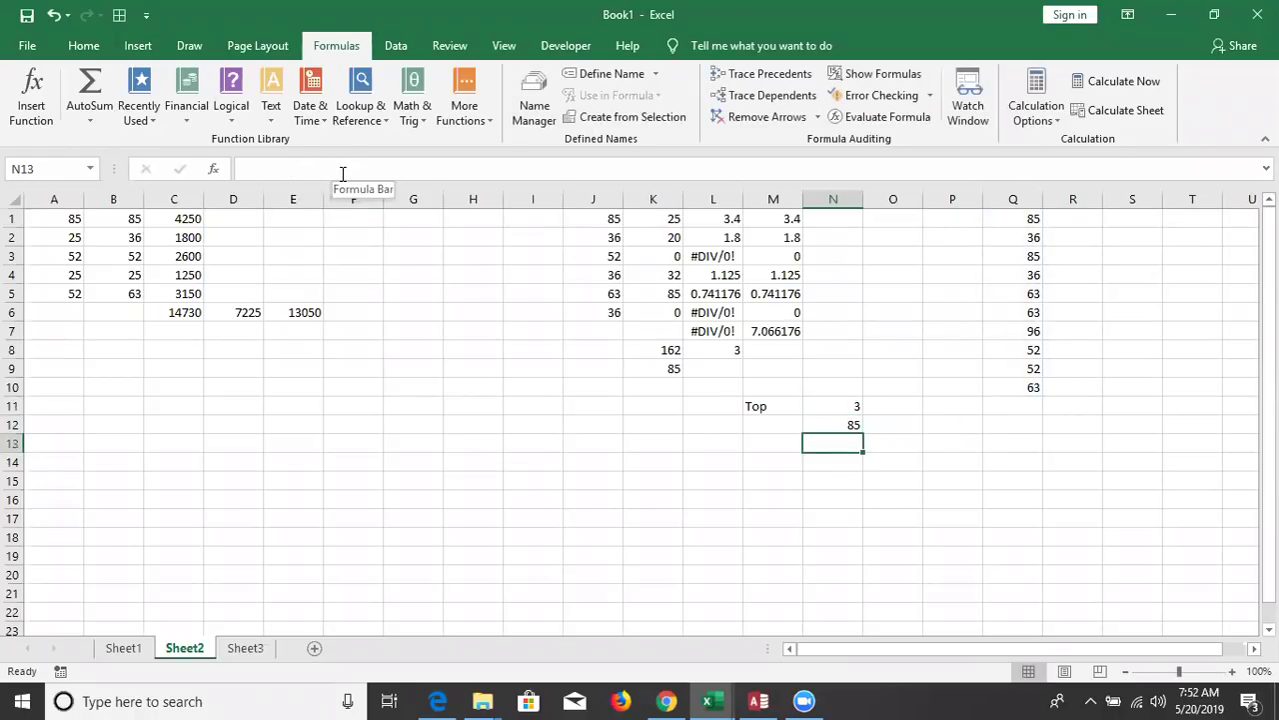
left_click(818, 420)
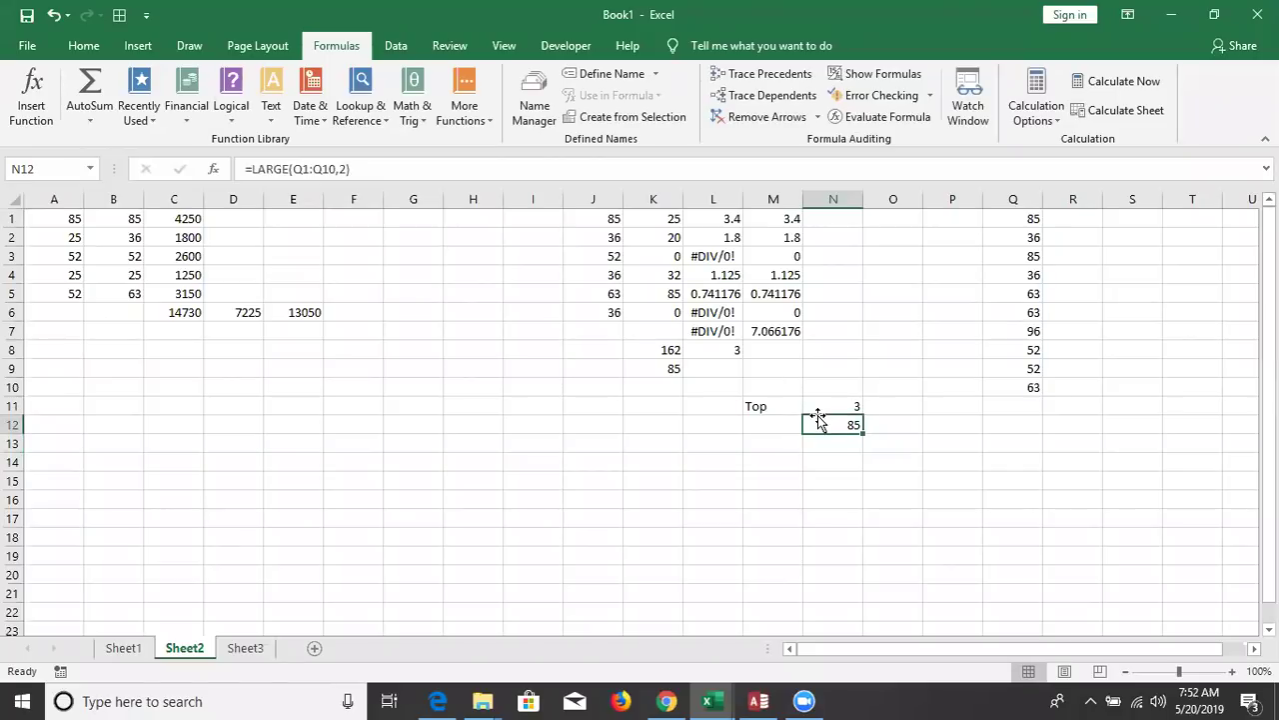
left_click(343, 170)
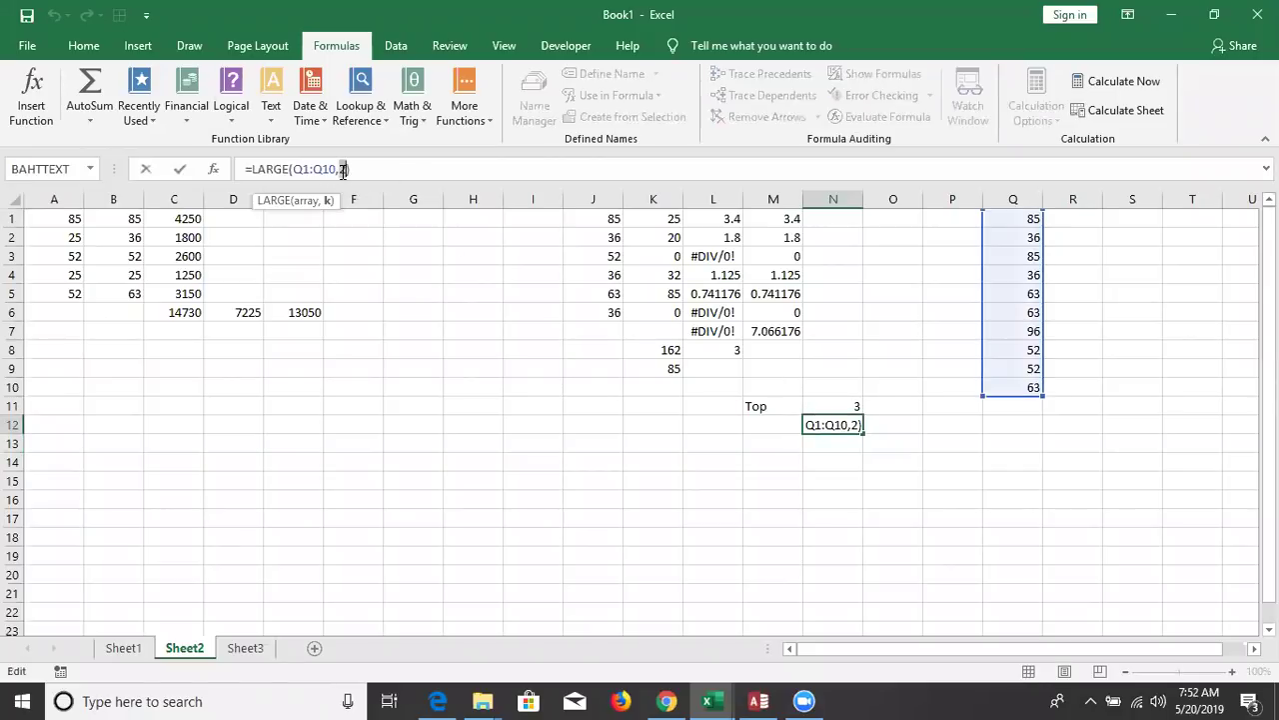
type("3")
key("Return")
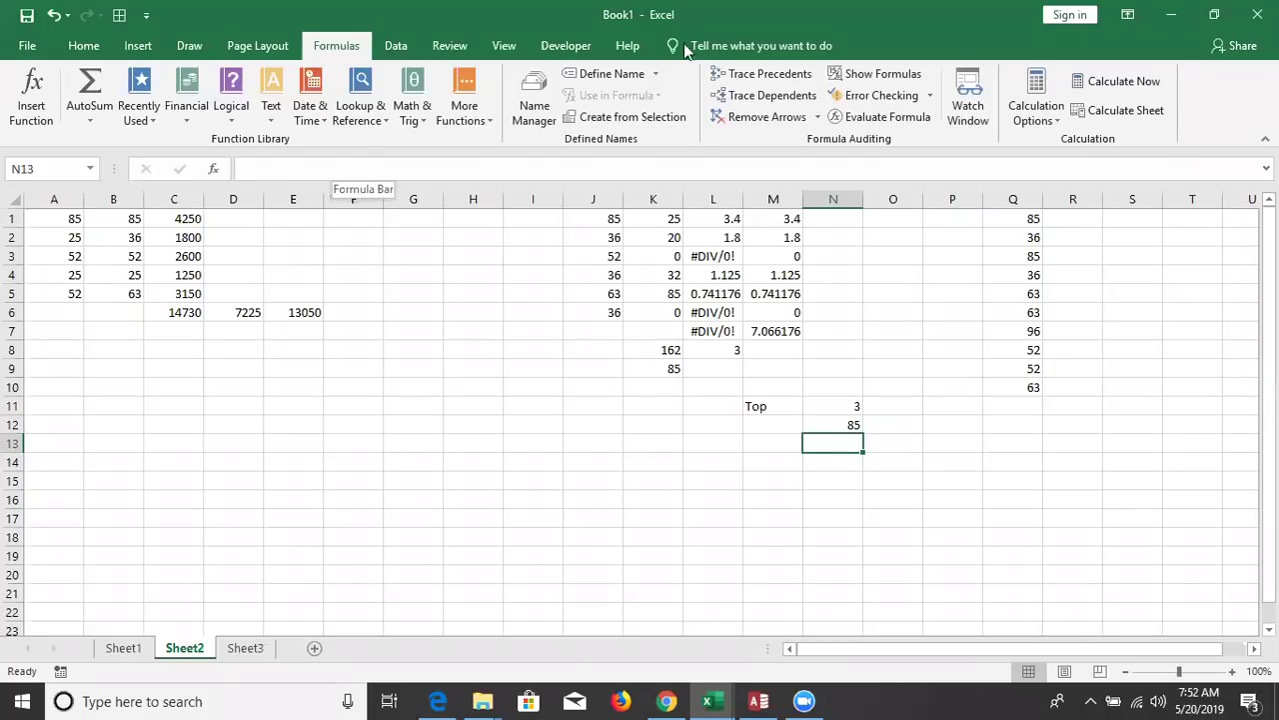
left_click(987, 261)
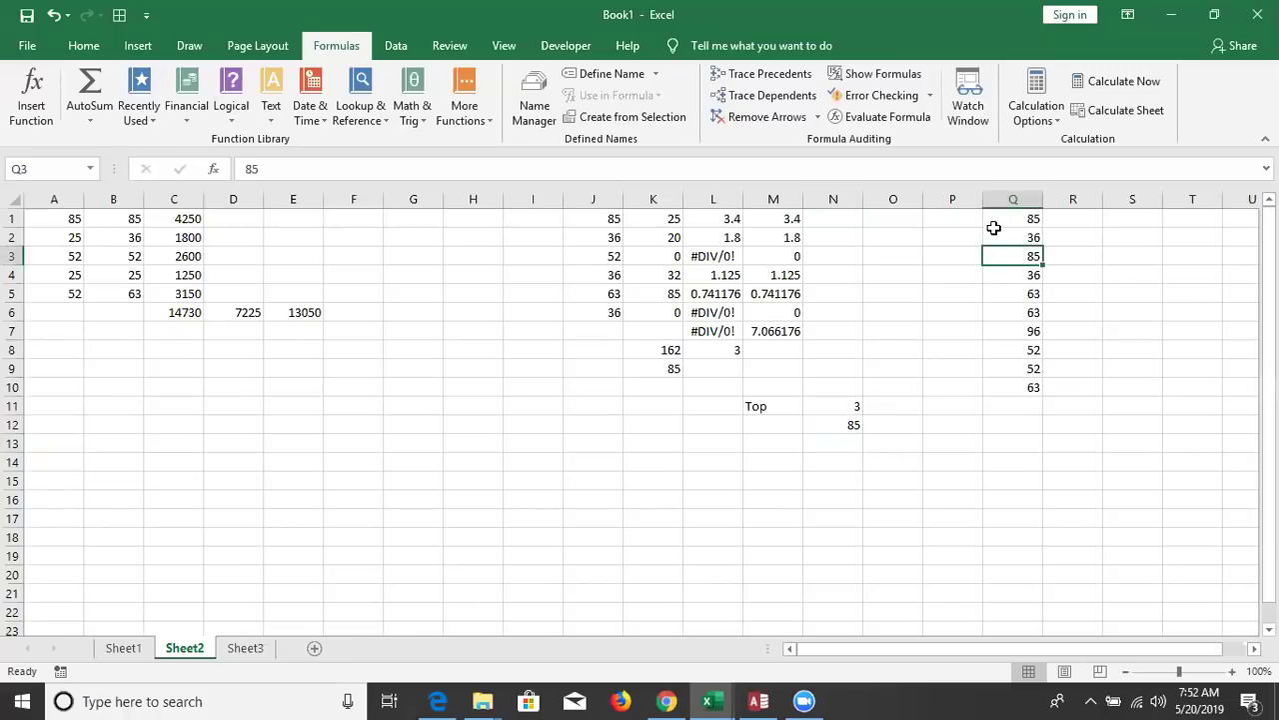
left_click(993, 220)
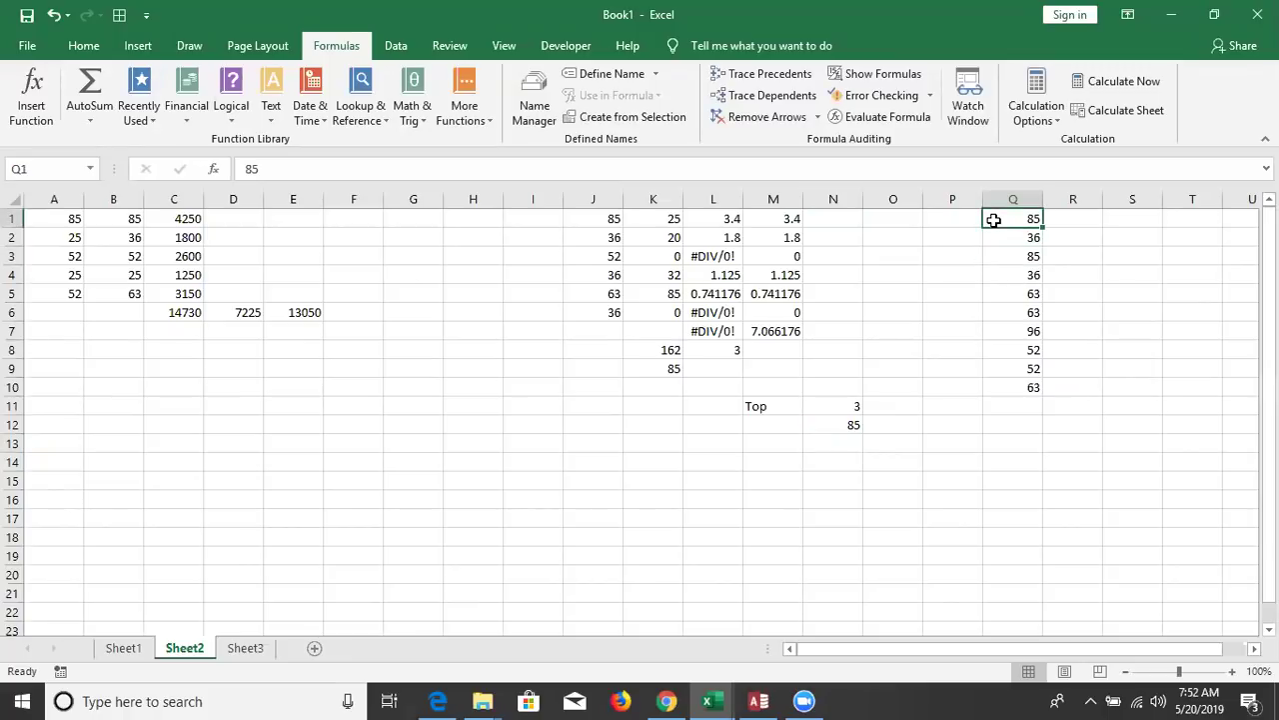
left_click(835, 419)
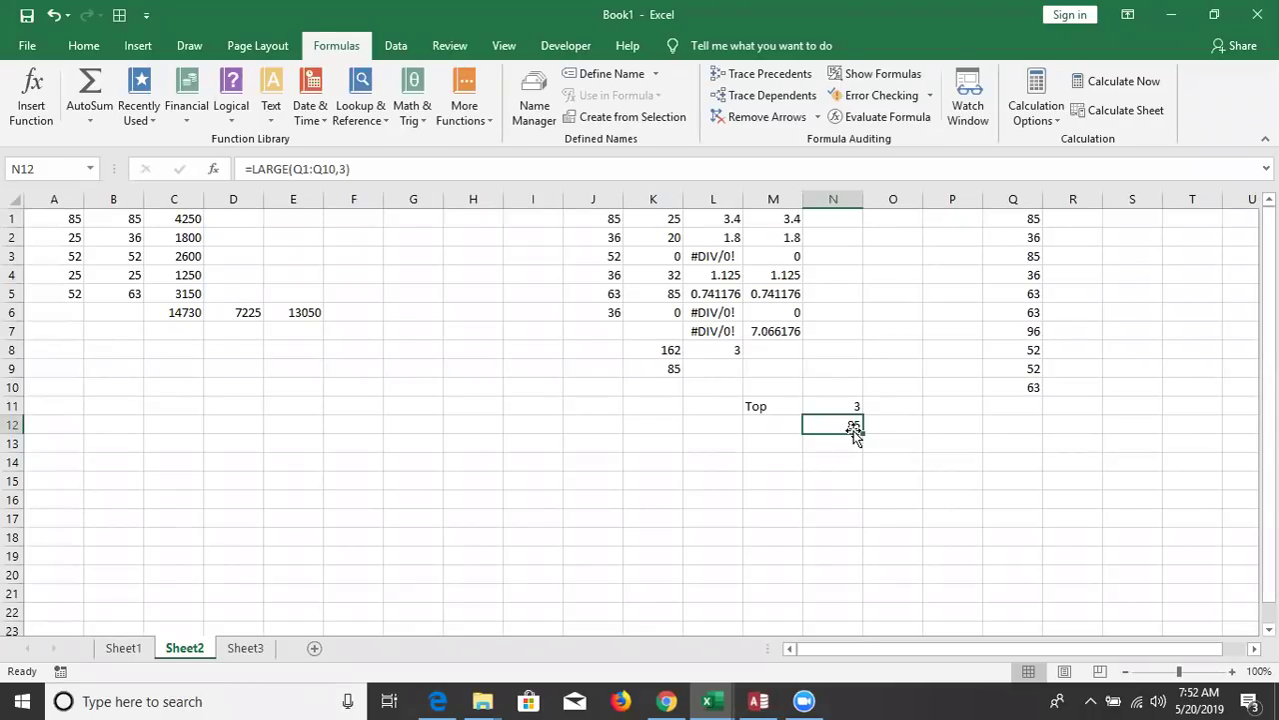
- Change N12 to =SUM(LARGE(Q1:Q10,{1,2,3})) and accept the correction, giving 266
double_click(844, 425)
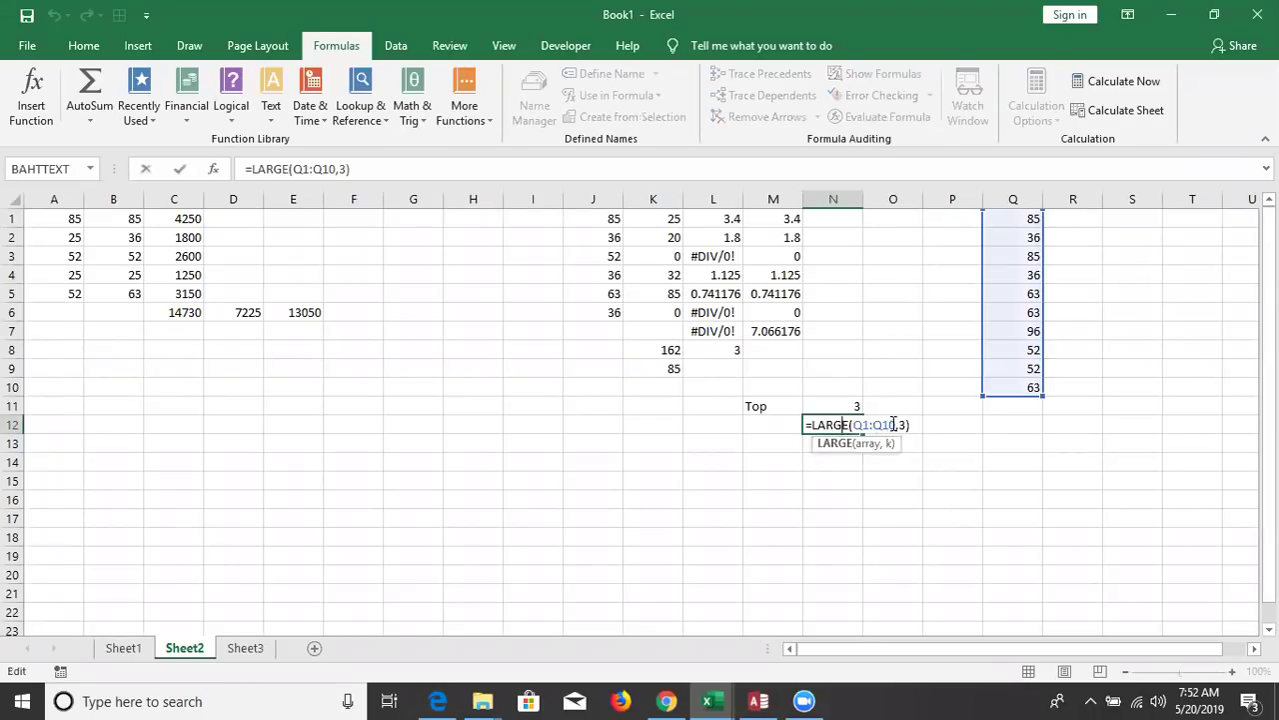
left_click(814, 425)
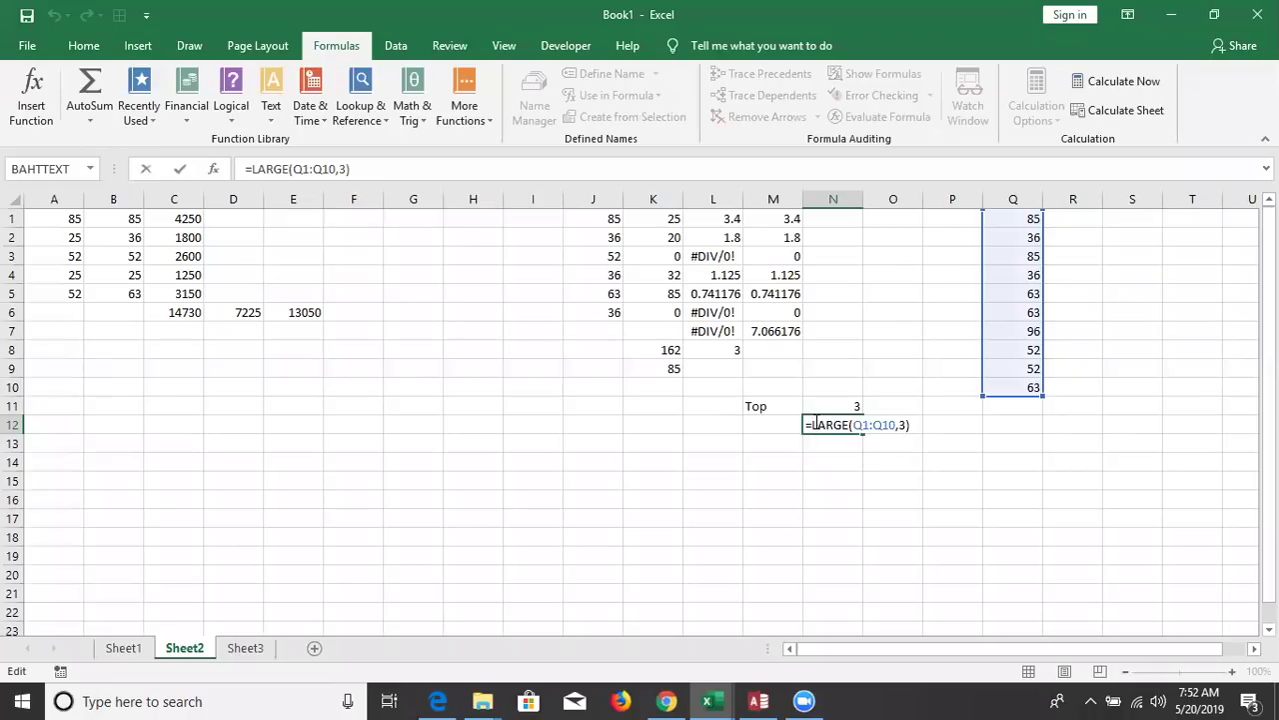
type("s")
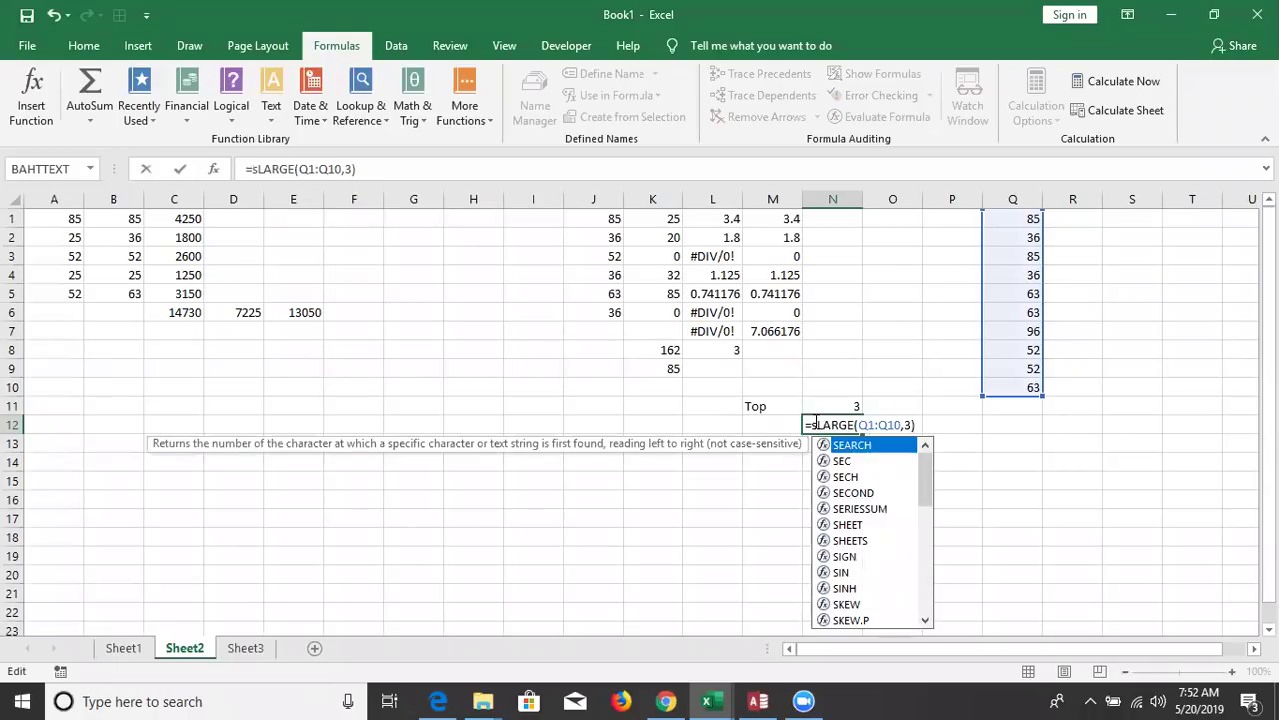
type("um(")
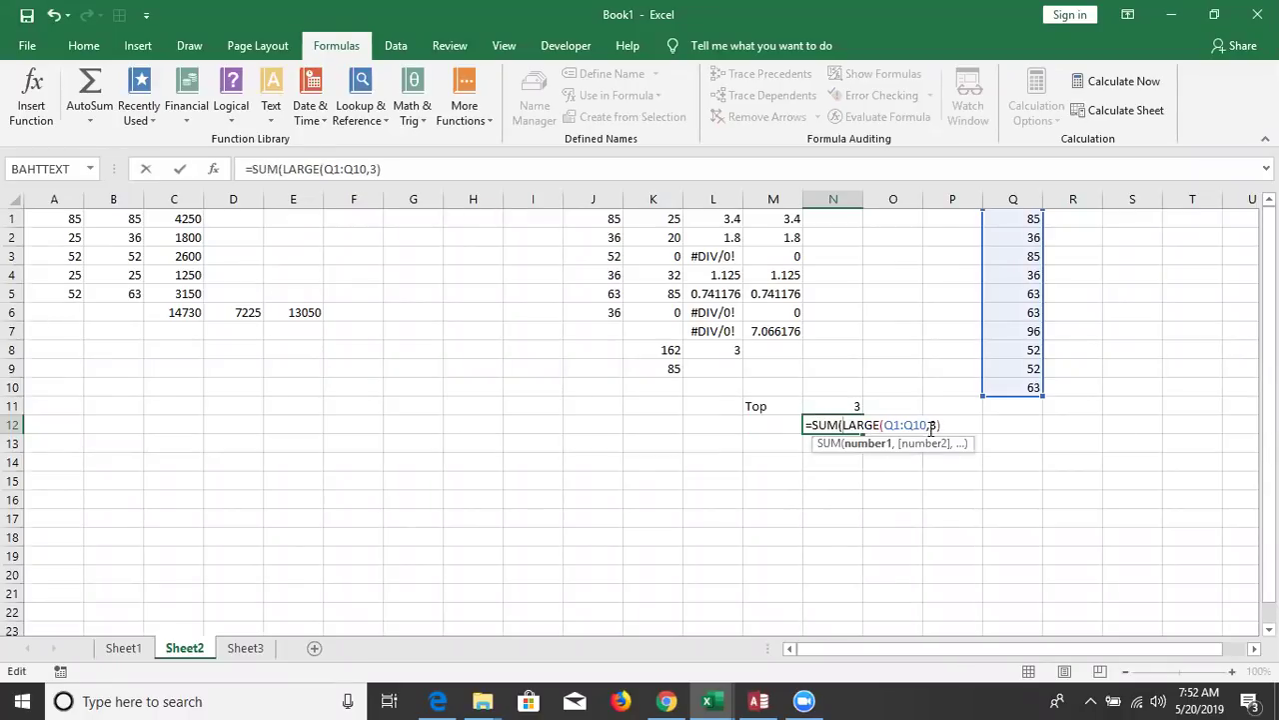
left_click(932, 425)
double_click(933, 425)
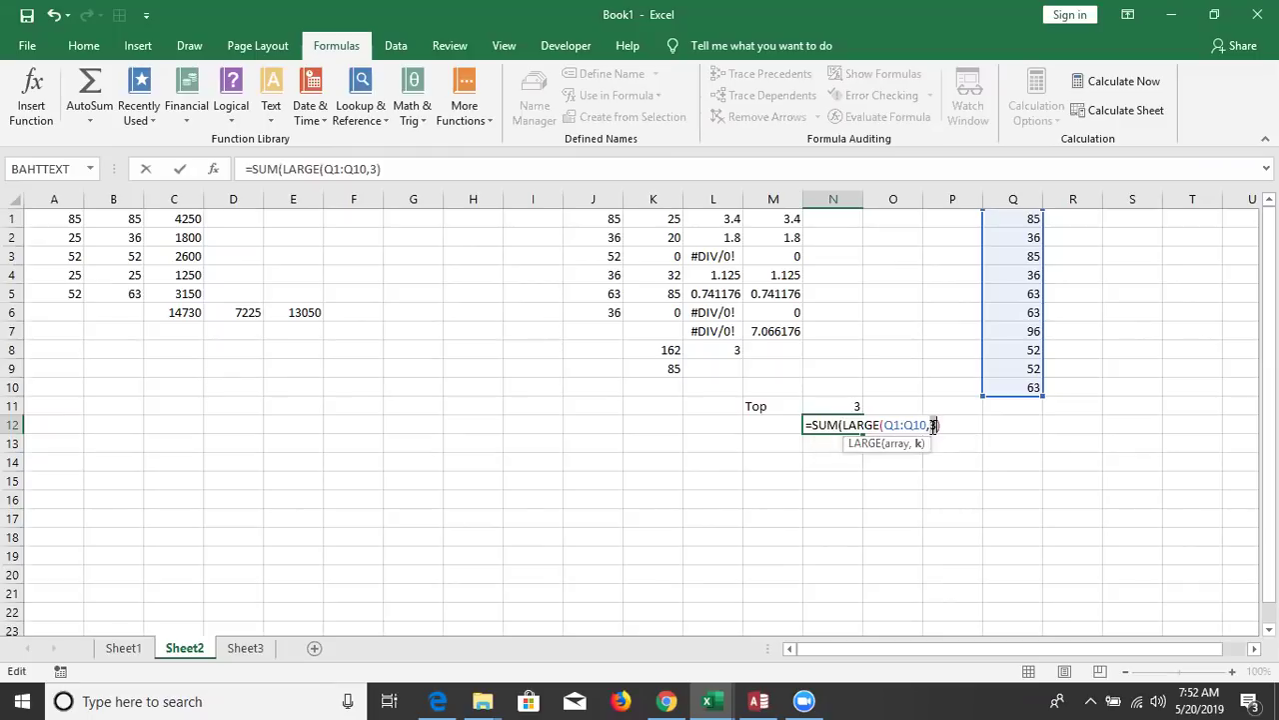
key("BackSpace")
type("1,2,3}")
key("Return")
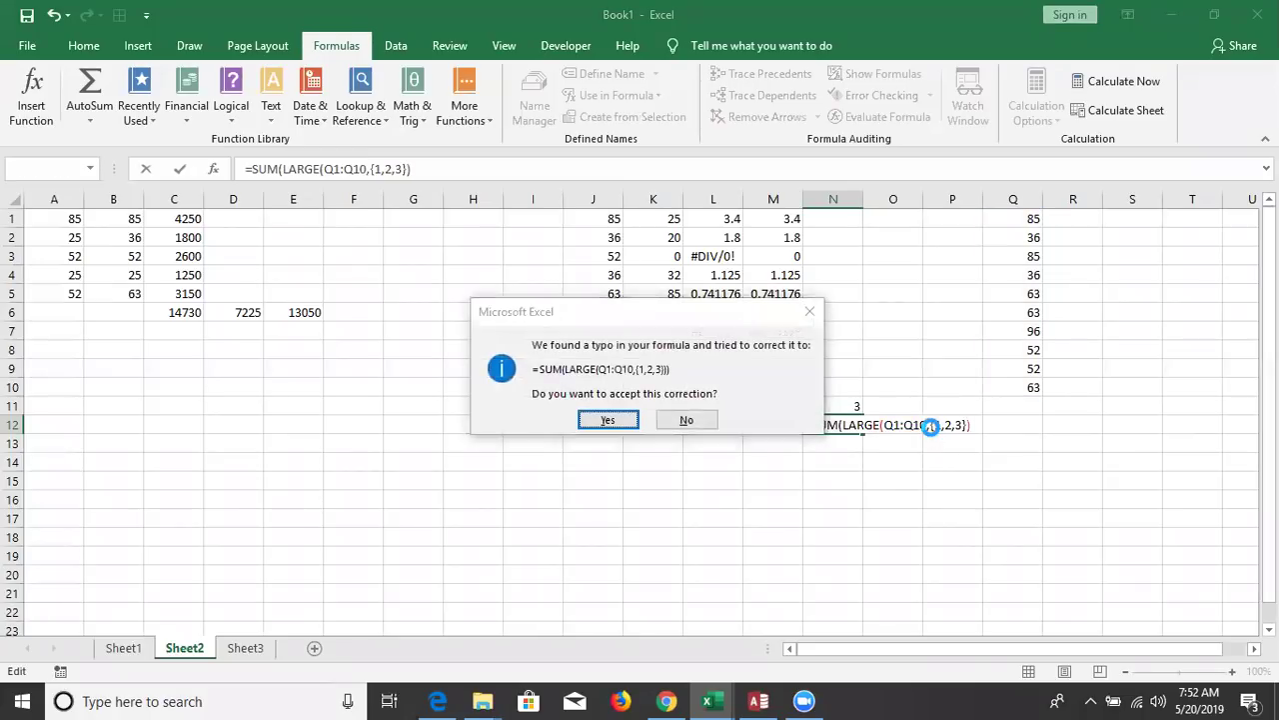
key("Return")
key("Down")
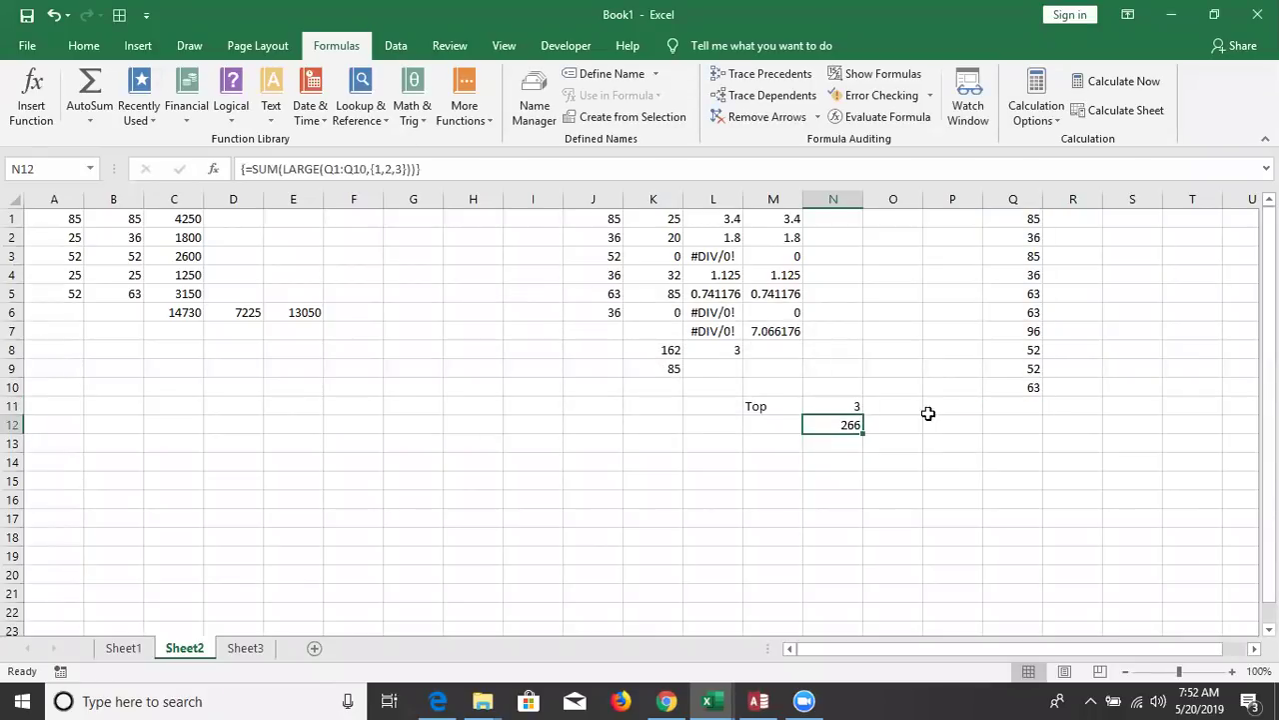
left_click(910, 124)
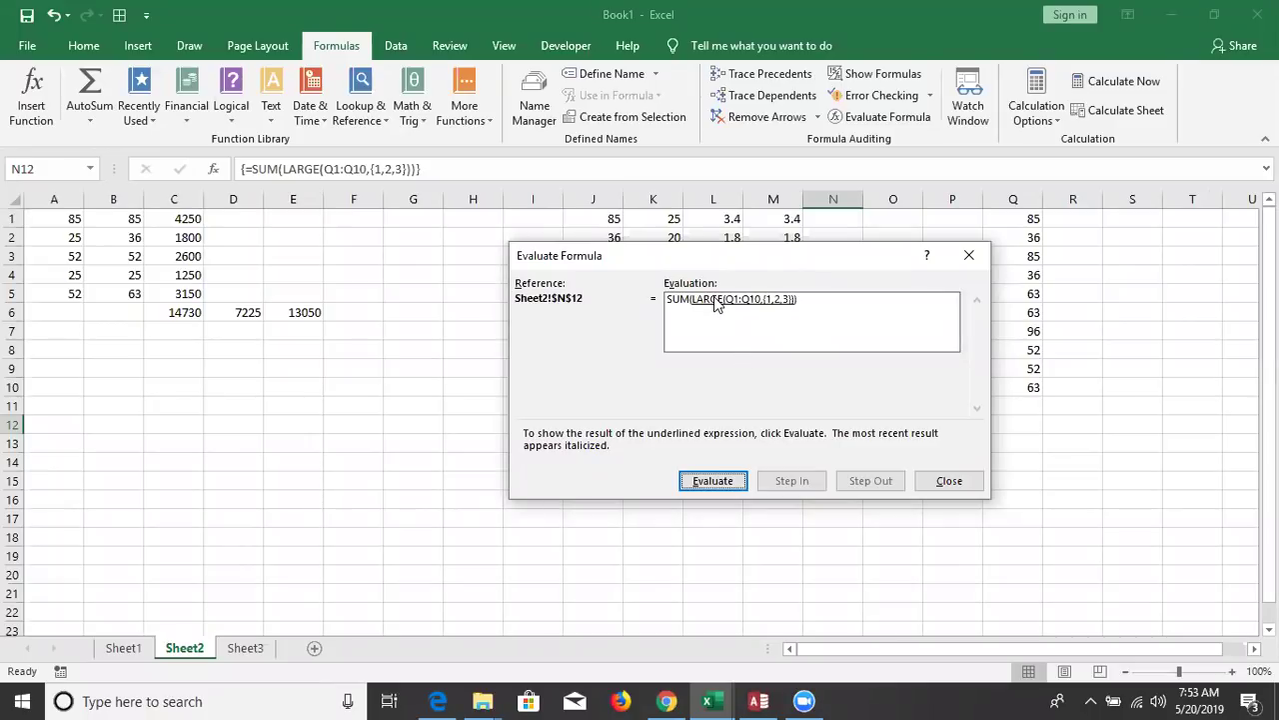
left_click(735, 484)
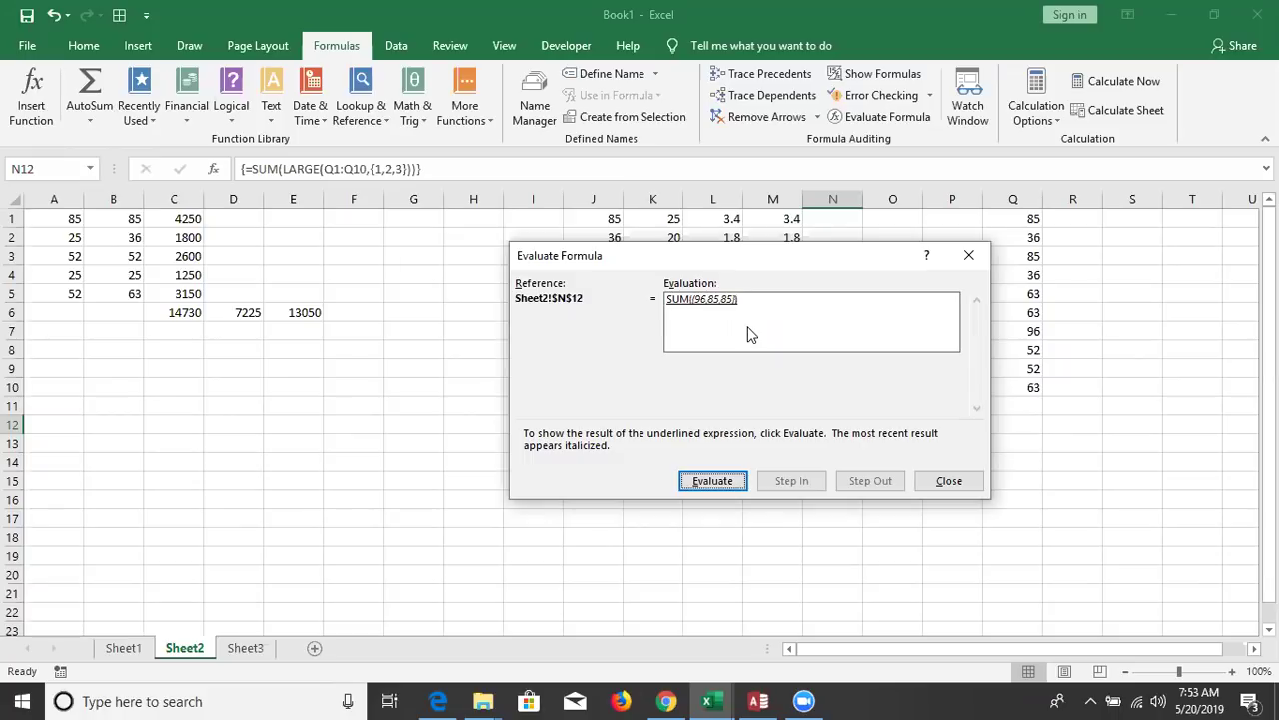
left_click(969, 250)
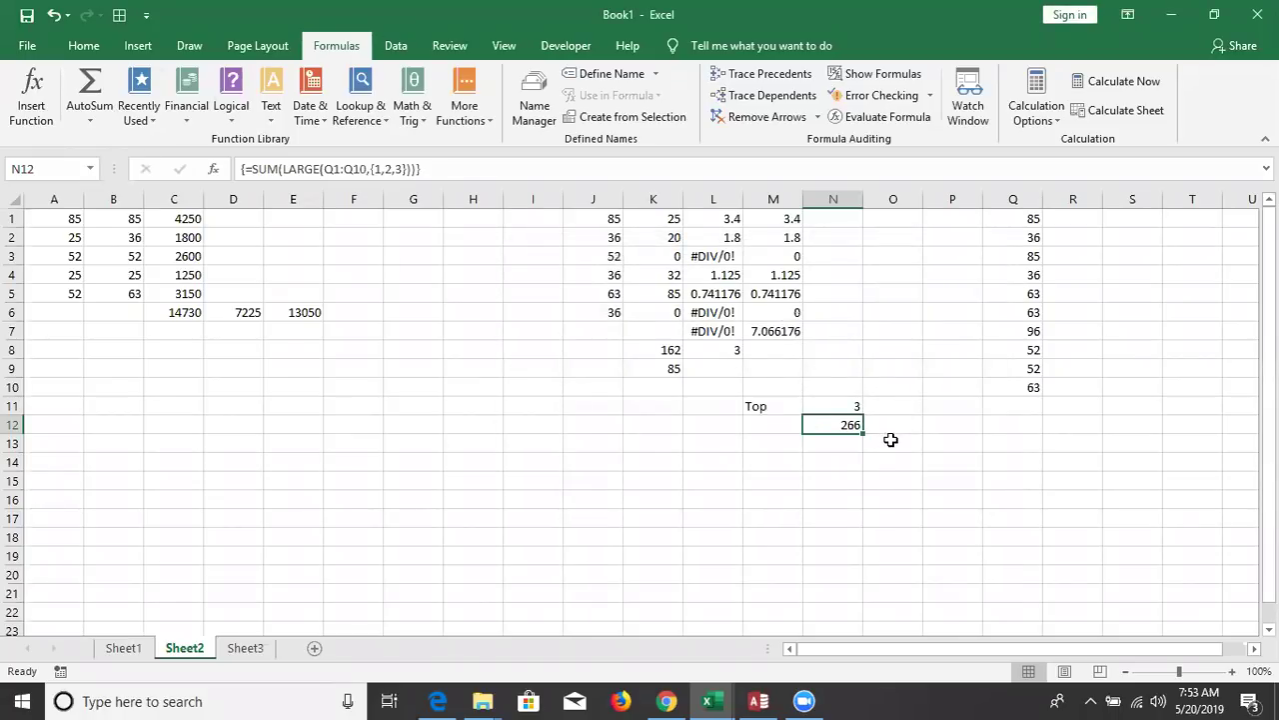
- Enter =LARGE(Q1:Q10,{1,2,3}) as one array formula across O12:O14
left_click(900, 425)
key("shift+Down")
key("shift+Down")
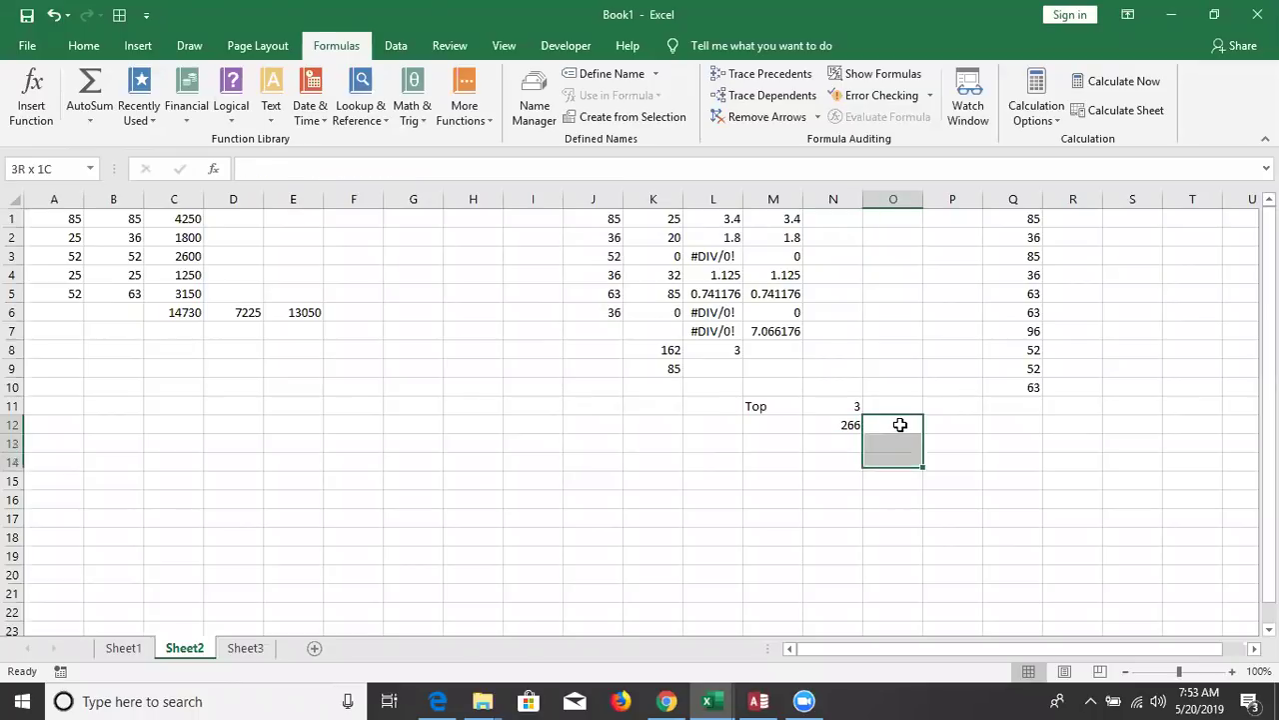
type("=")
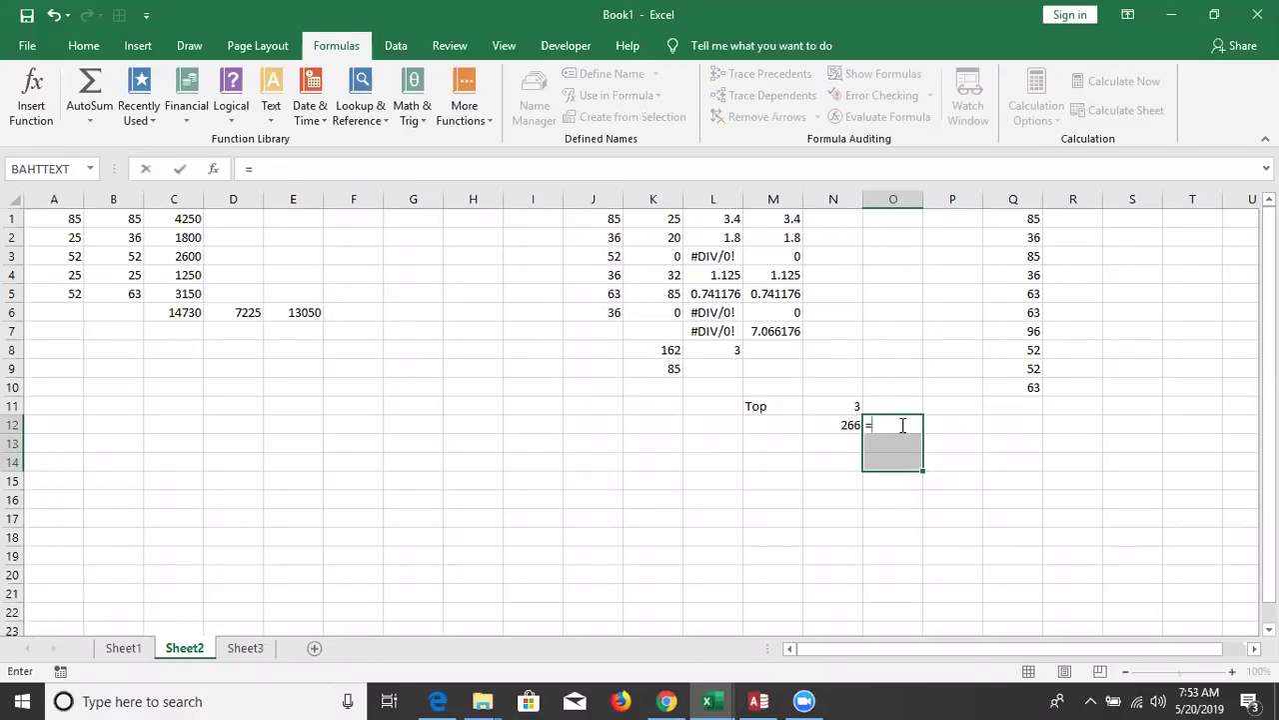
type("lar")
key("Tab")
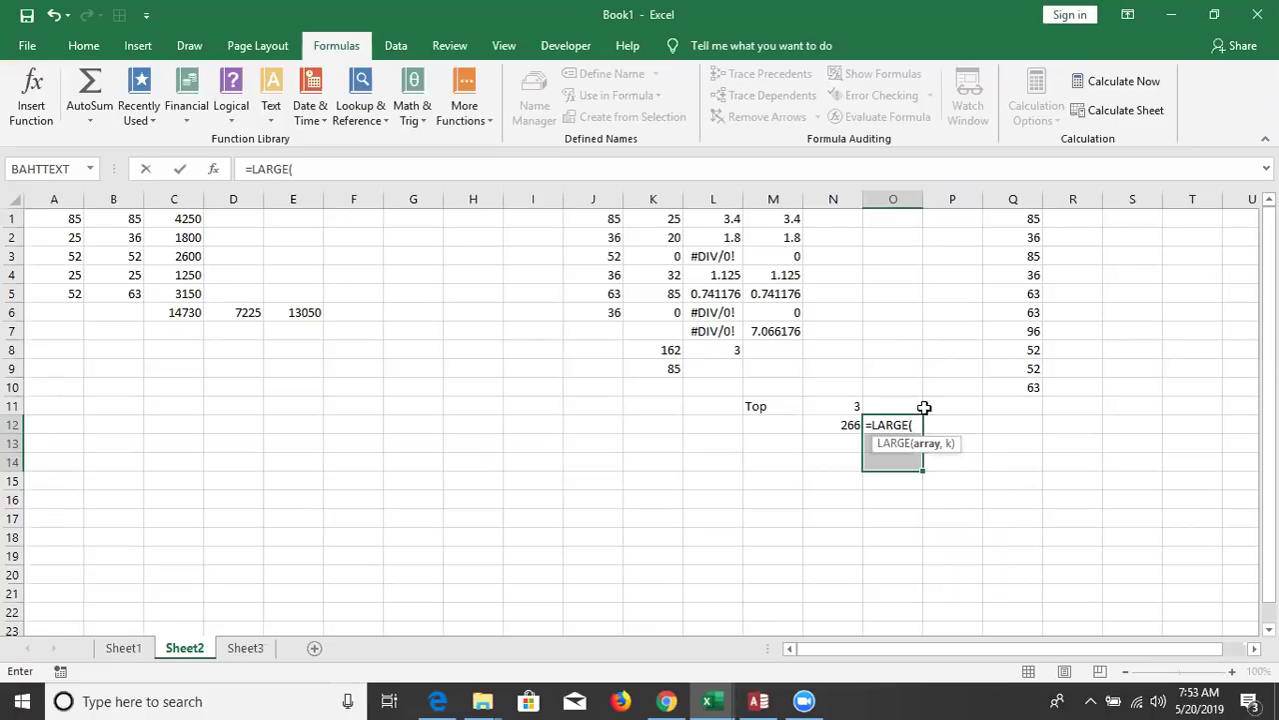
left_click_drag(1030, 220, 1028, 387)
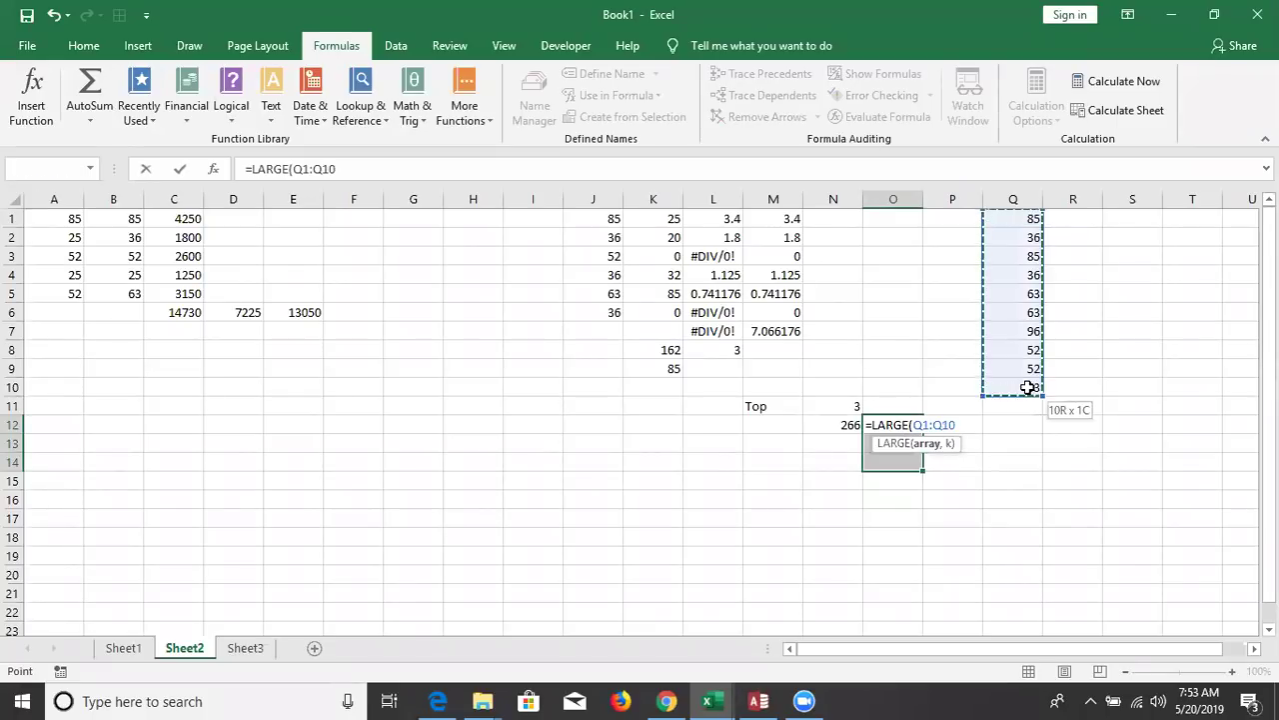
type(",{1,2,3")
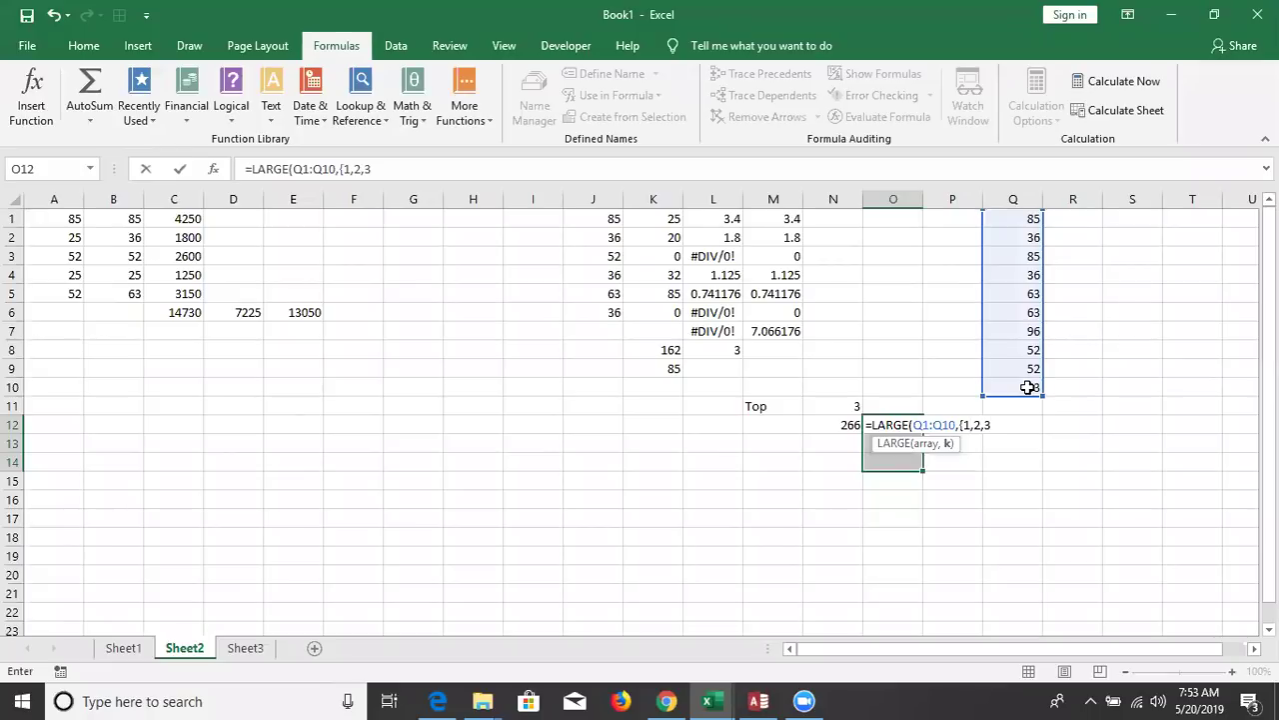
type("}")
key("ctrl+shift+Return")
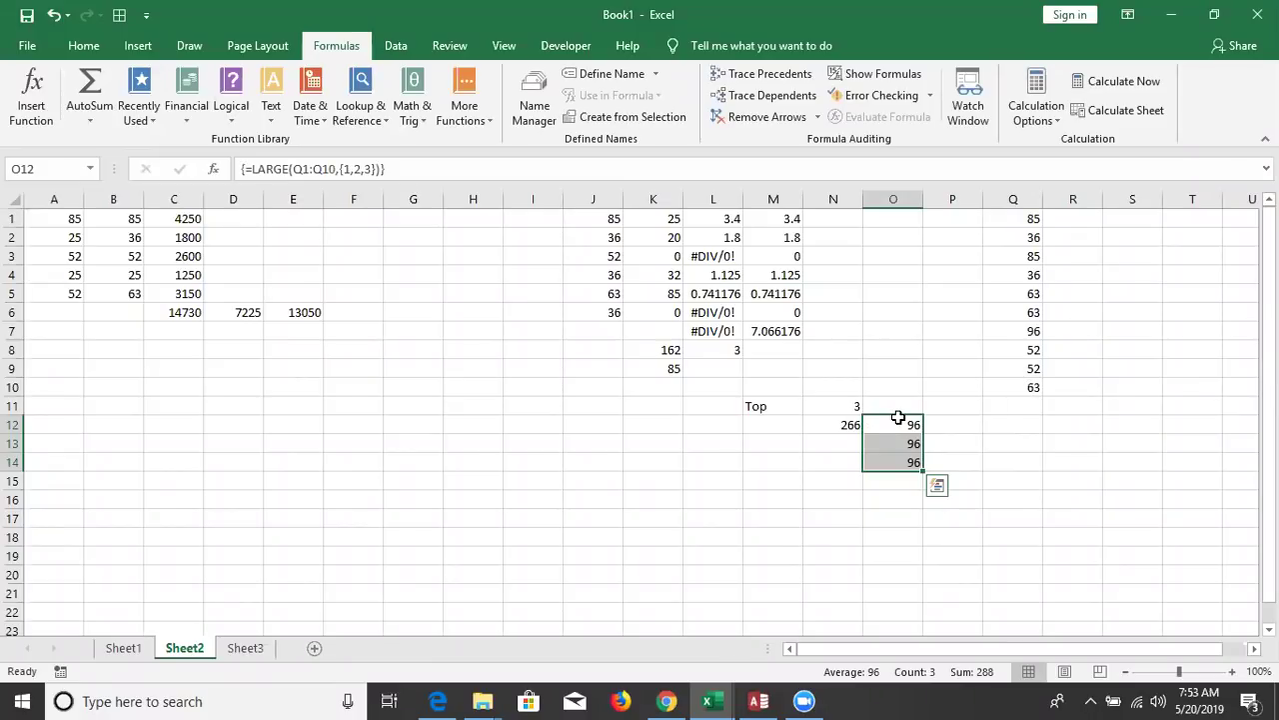
- Change O12's rank constant from {1,2,3} to {1;2;3} and re-enter the array formula
double_click(898, 418)
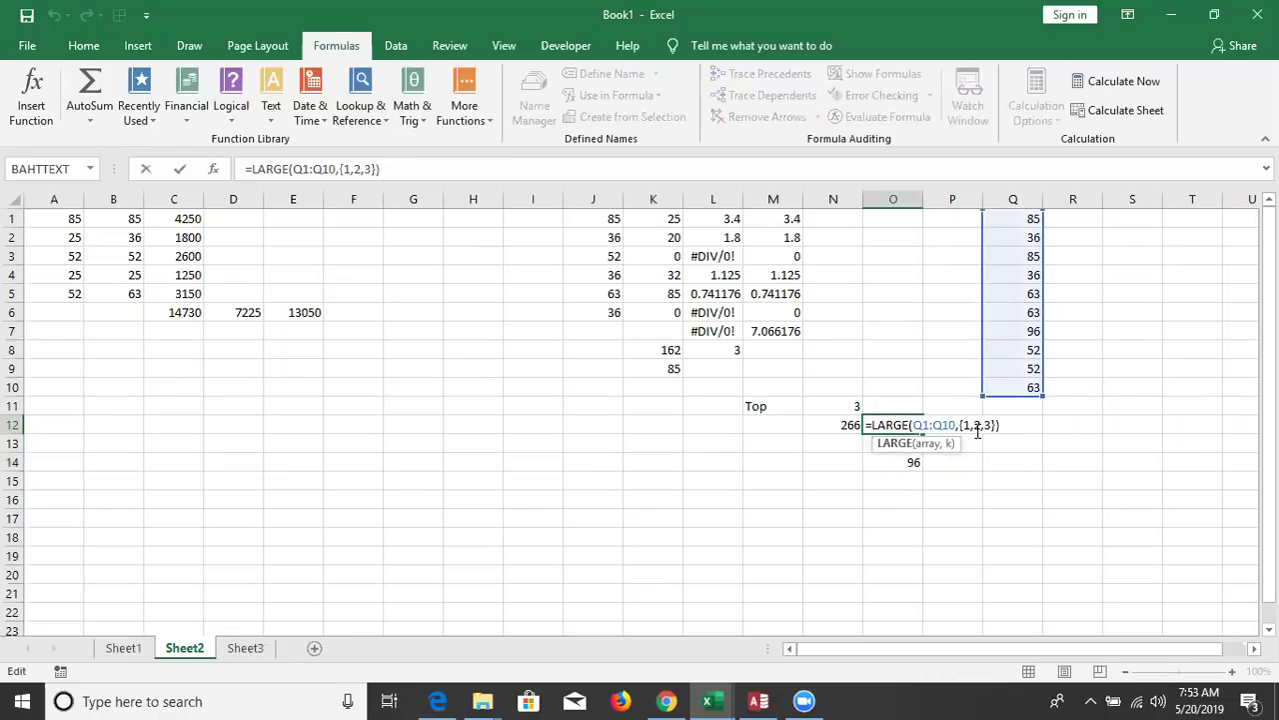
left_click(971, 424)
type(";")
key("Delete")
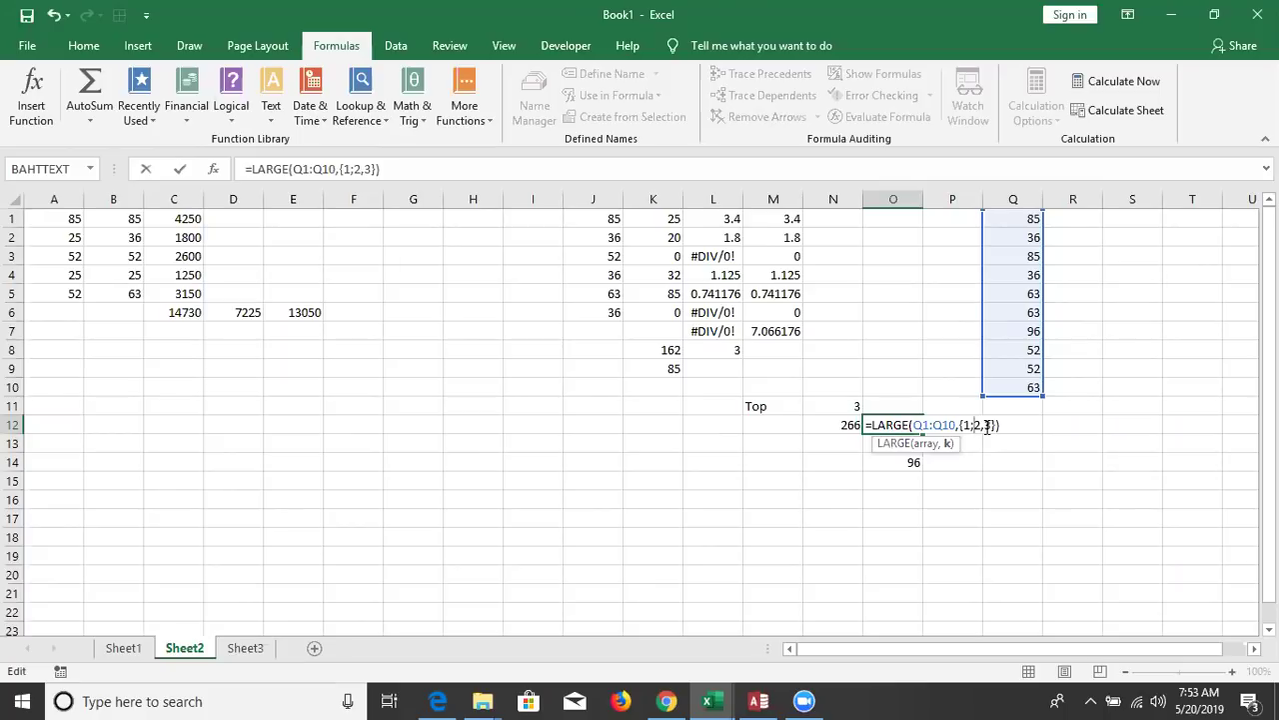
type(";")
key("Delete")
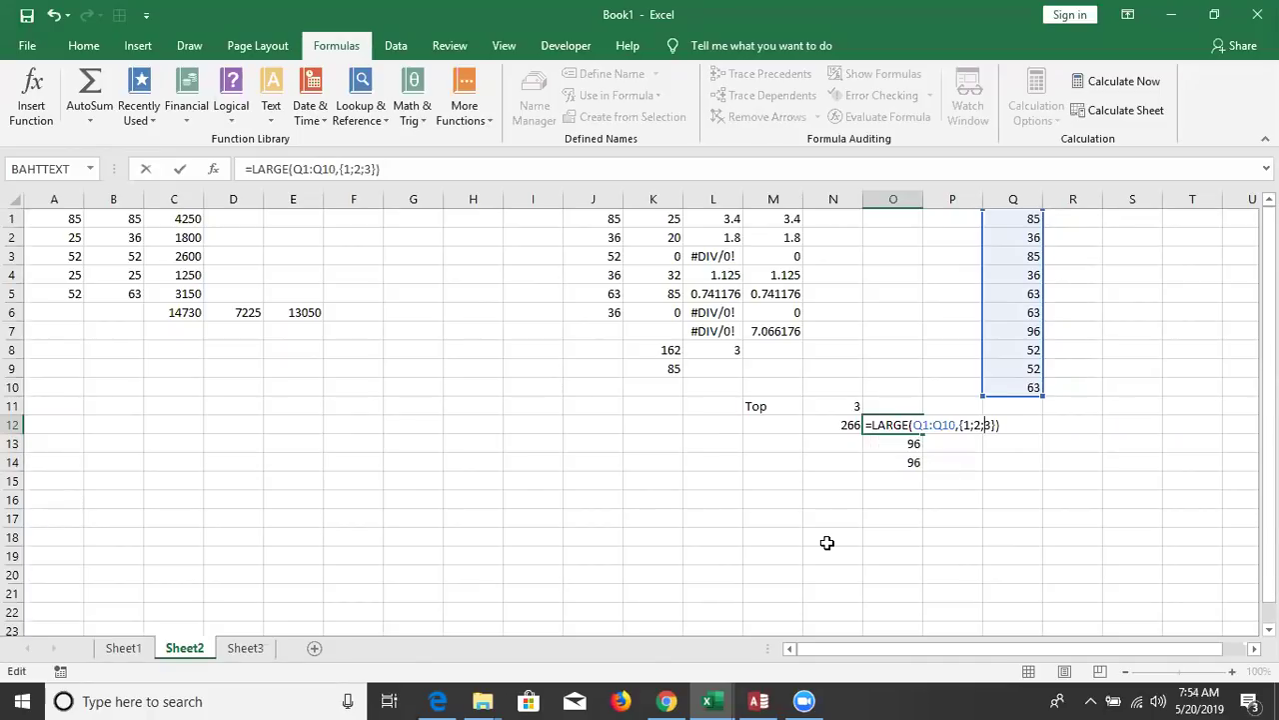
key("ctrl+shift+Return")
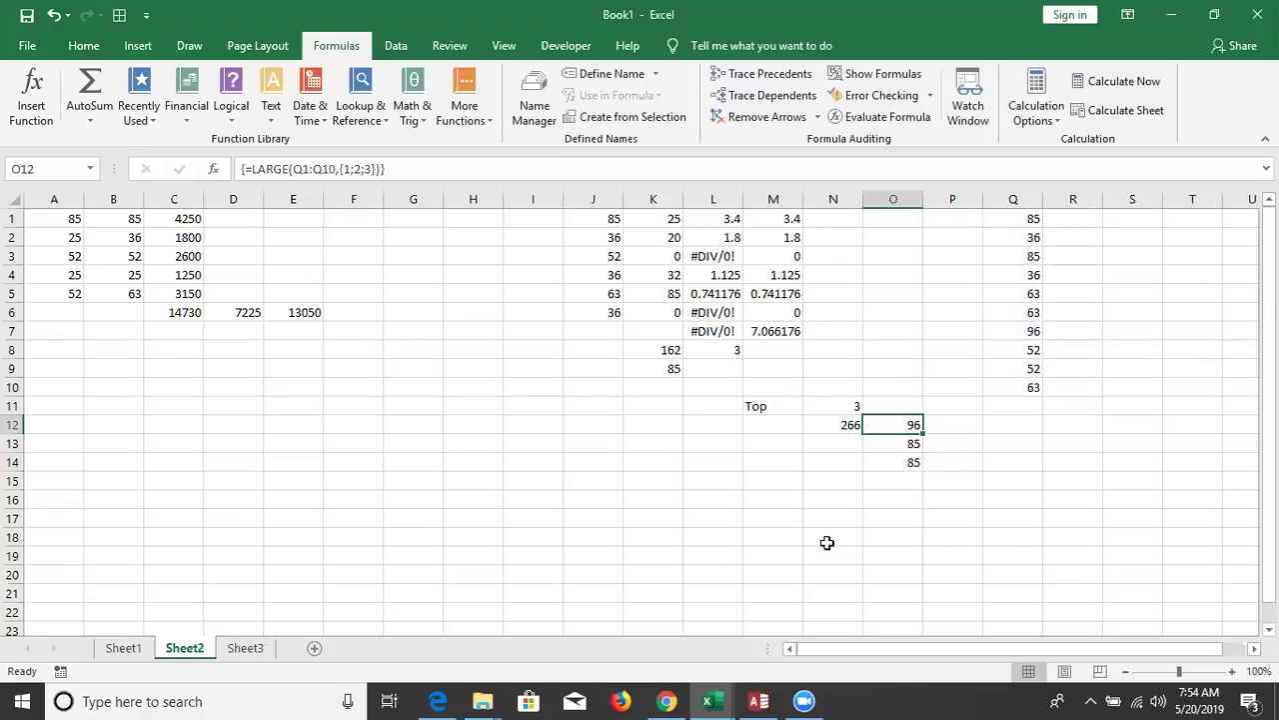